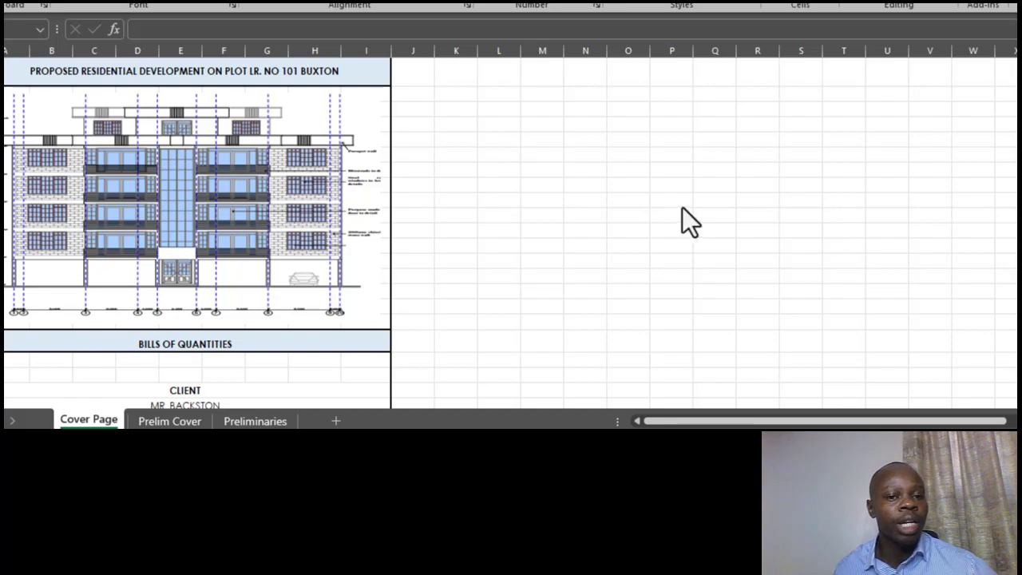
- Review the Cover Page sheet and the Section 1 heading on the Prelim Cover sheet
{"action": "scroll", "coordinate": [399, 258], "scroll_direction": "down", "scroll_amount": 3}
{"action": "scroll", "coordinate": [427, 276], "scroll_direction": "up", "scroll_amount": 1}
{"action": "scroll", "coordinate": [427, 288], "scroll_direction": "up", "scroll_amount": 1}
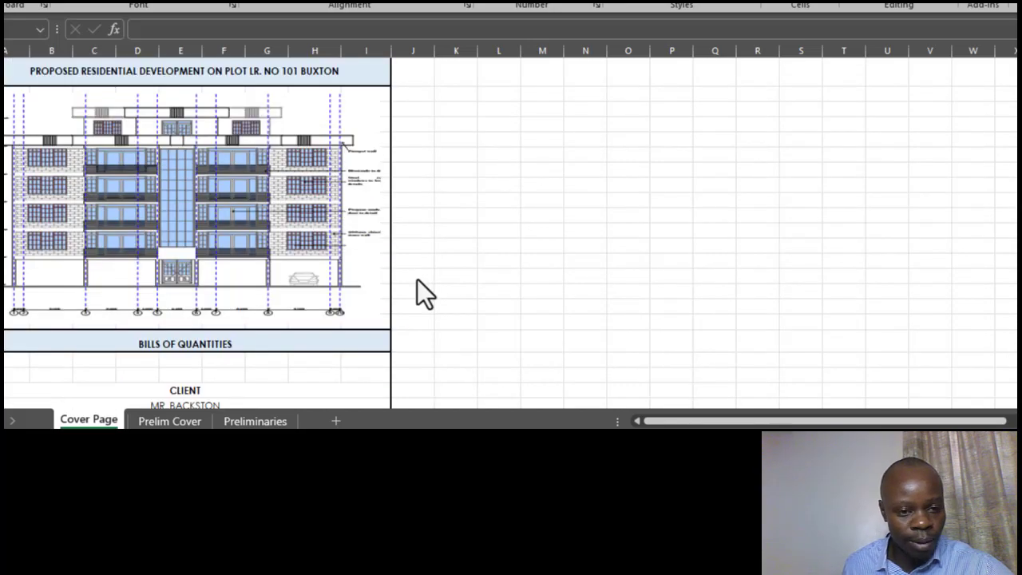
{"action": "left_click", "coordinate": [498, 260]}
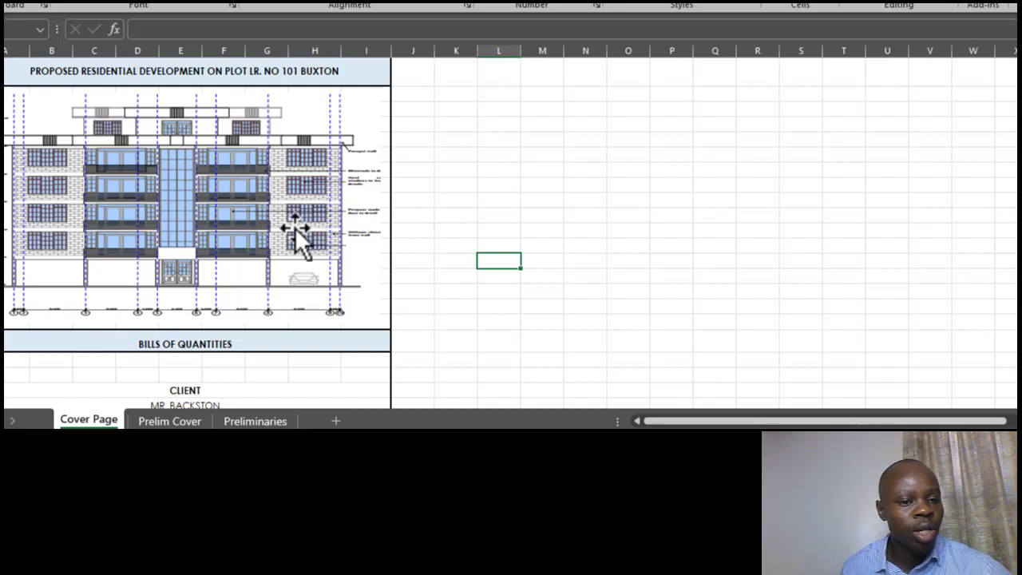
{"action": "scroll", "coordinate": [311, 229], "scroll_direction": "down", "scroll_amount": 1}
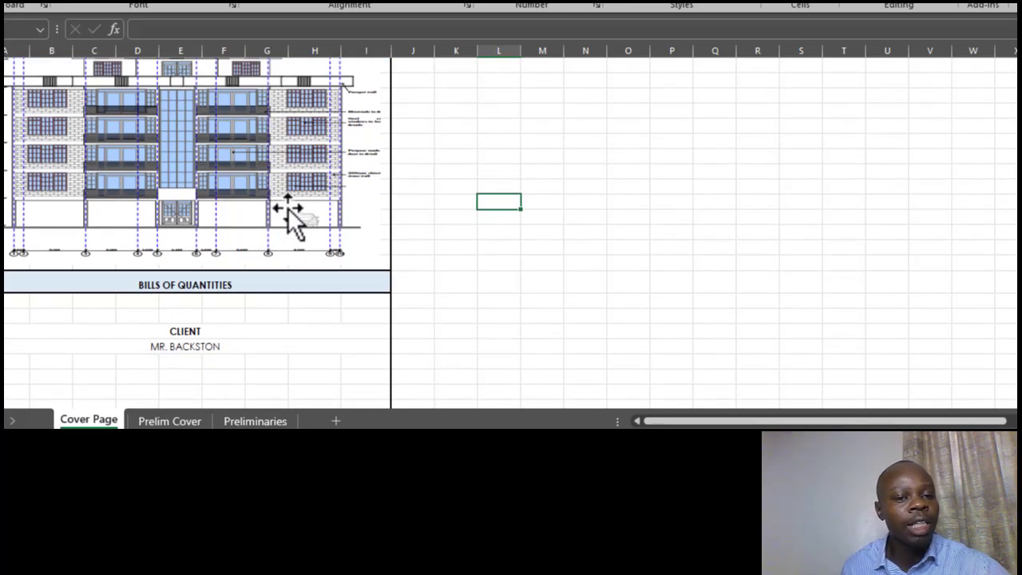
{"action": "left_click", "coordinate": [170, 421]}
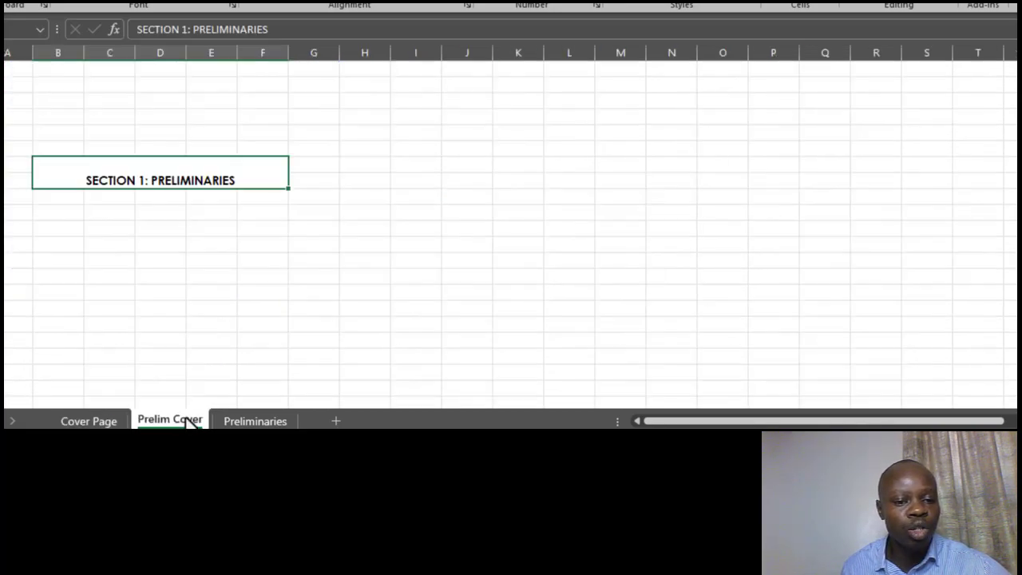
{"action": "left_click", "coordinate": [259, 289]}
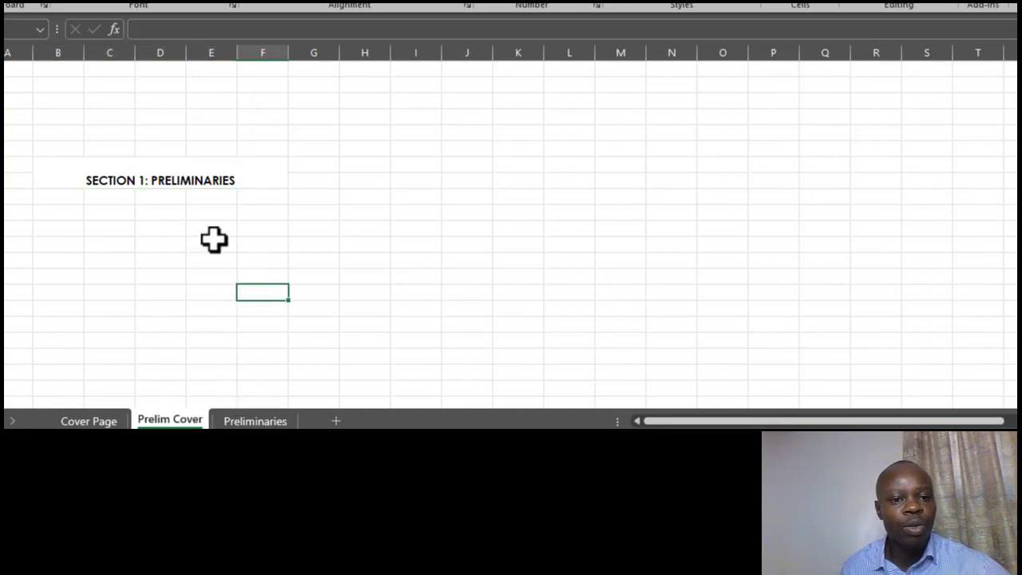
{"action": "left_click", "coordinate": [203, 180]}
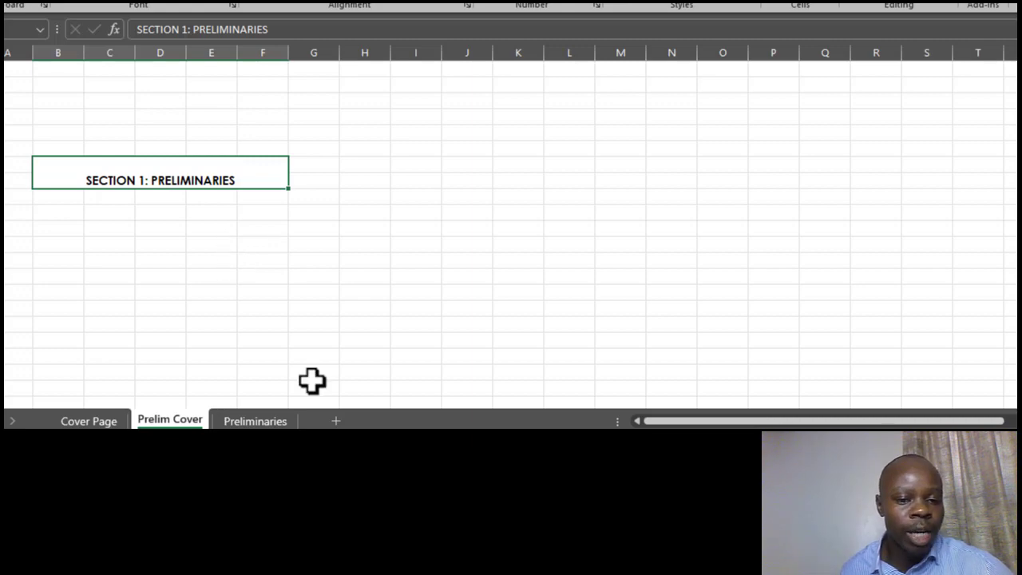
- Examine the location of site and scope of contract entries on the Preliminaries sheet
{"action": "left_click", "coordinate": [254, 421]}
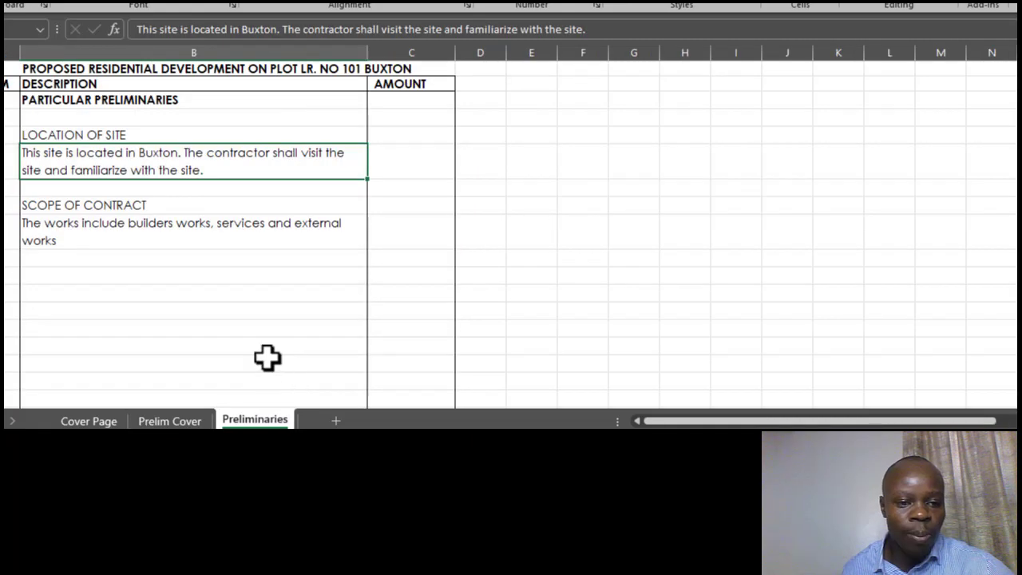
{"action": "left_click", "coordinate": [207, 259]}
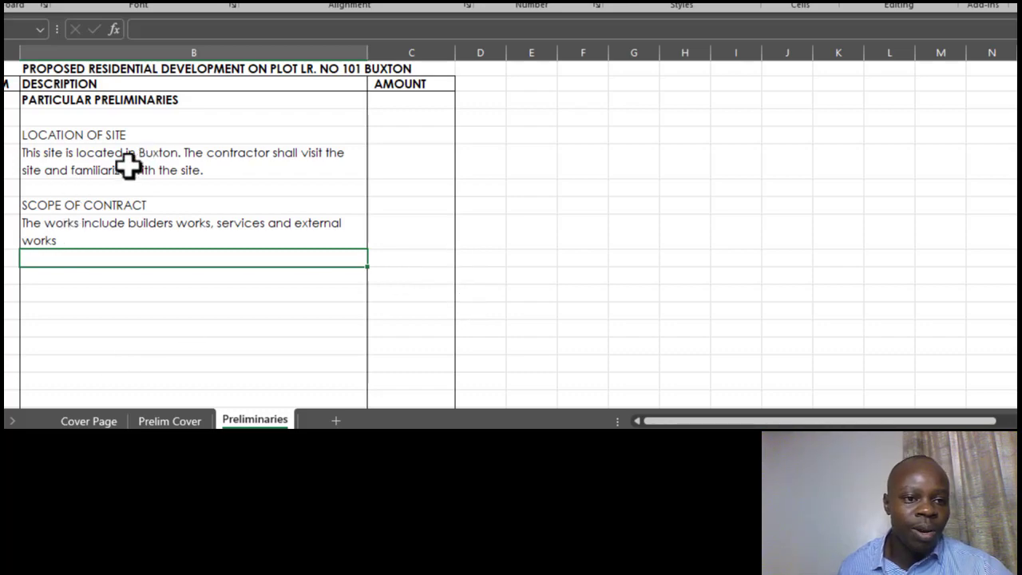
{"action": "left_click", "coordinate": [128, 139]}
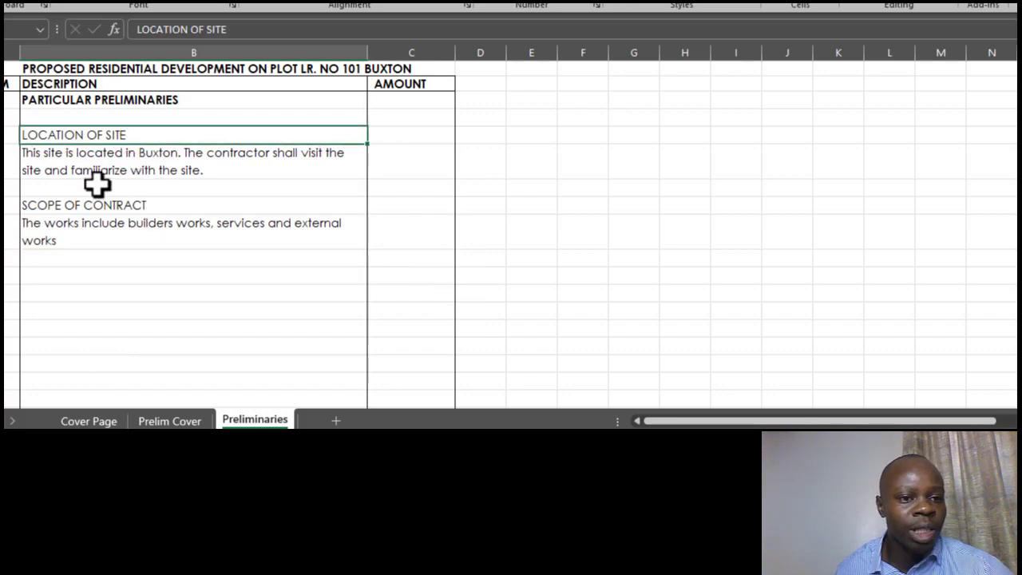
{"action": "left_click", "coordinate": [111, 172]}
{"action": "left_click", "coordinate": [136, 206]}
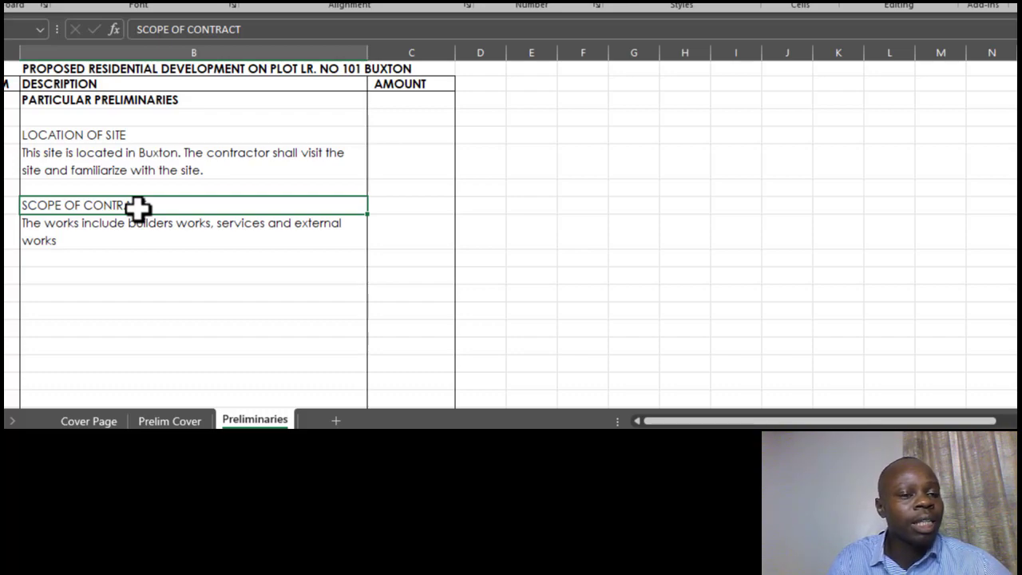
{"action": "left_click", "coordinate": [92, 136]}
{"action": "left_click", "coordinate": [104, 160]}
{"action": "left_click", "coordinate": [112, 199]}
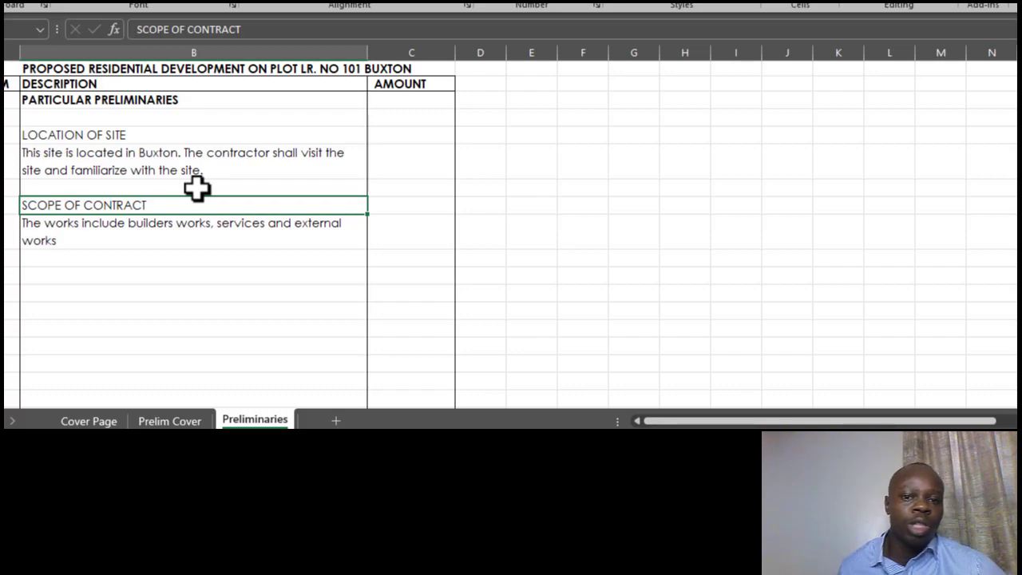
{"action": "left_click", "coordinate": [147, 154]}
{"action": "left_click", "coordinate": [152, 142]}
{"action": "left_click", "coordinate": [150, 163]}
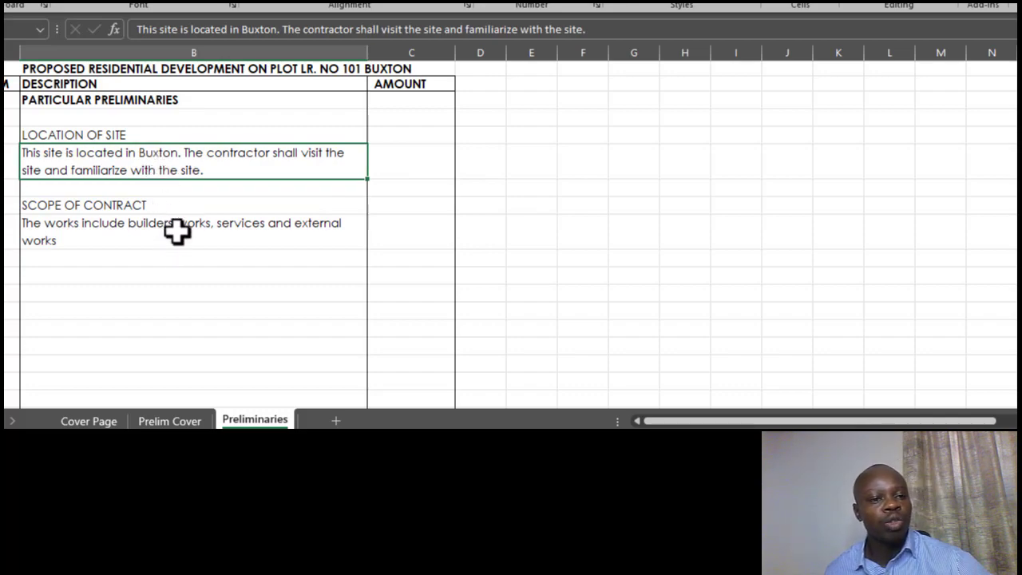
{"action": "left_click", "coordinate": [158, 202]}
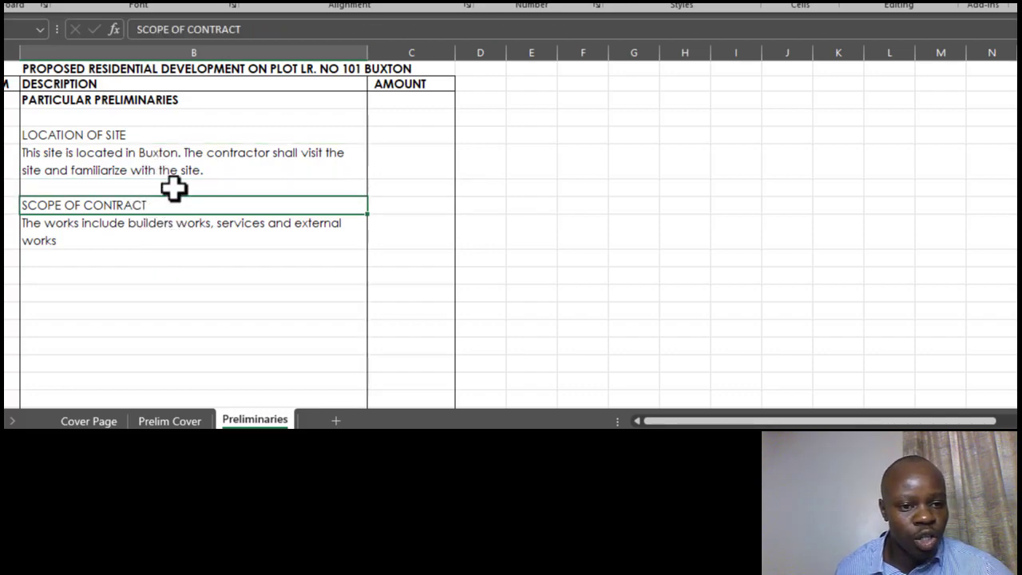
{"action": "left_click", "coordinate": [174, 189]}
{"action": "left_click", "coordinate": [169, 203]}
{"action": "left_click", "coordinate": [171, 224]}
{"action": "left_click", "coordinate": [175, 202]}
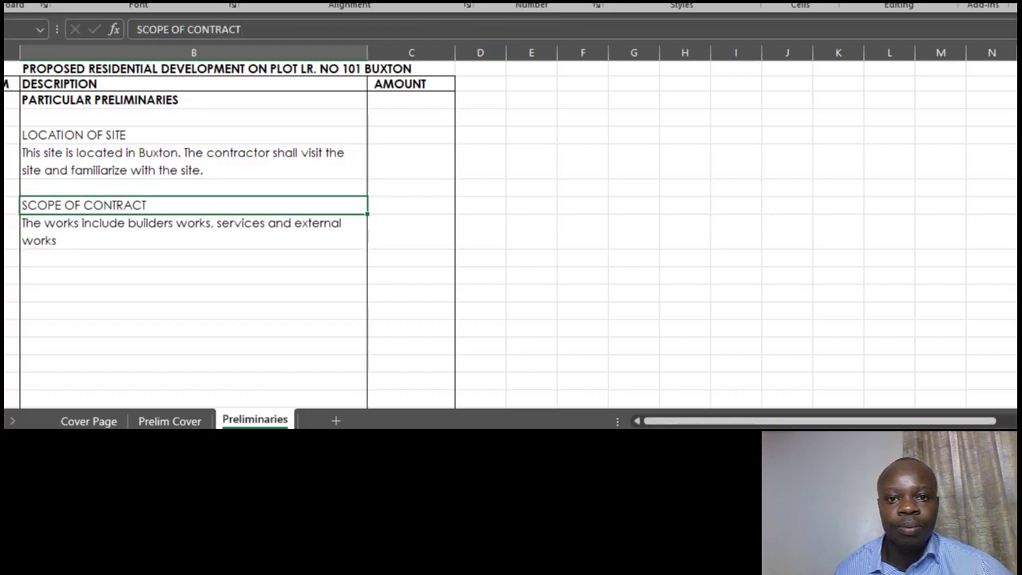
- Compare the heading and description rows of items A and B under Particular Preliminaries
{"action": "left_click", "coordinate": [172, 151]}
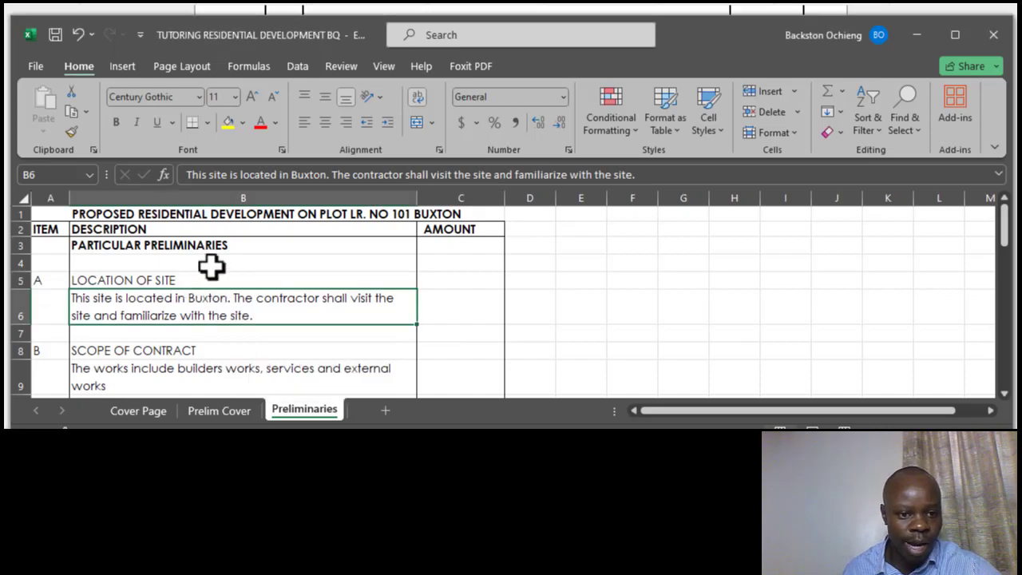
{"action": "left_click", "coordinate": [241, 274]}
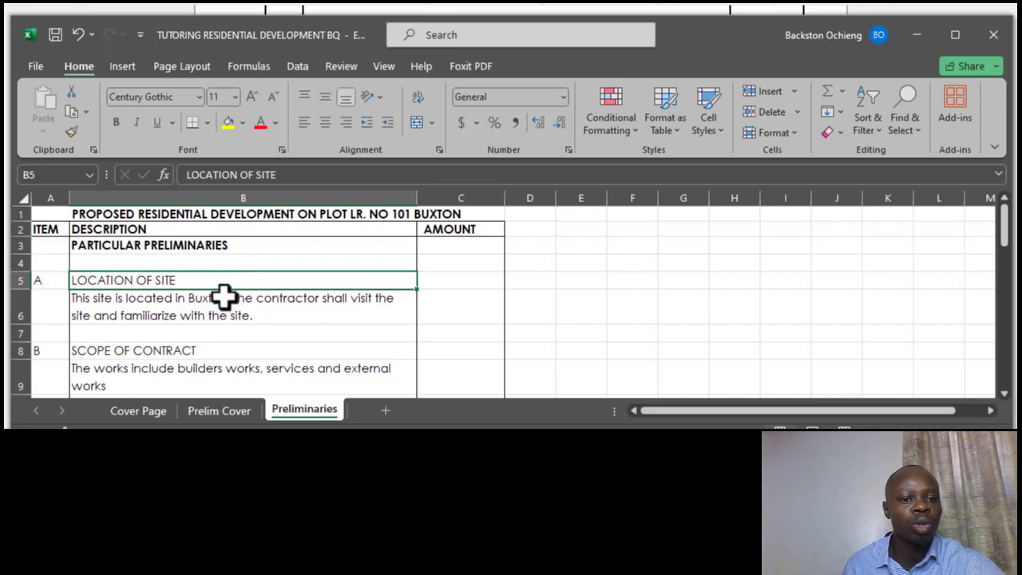
{"action": "left_click", "coordinate": [307, 306]}
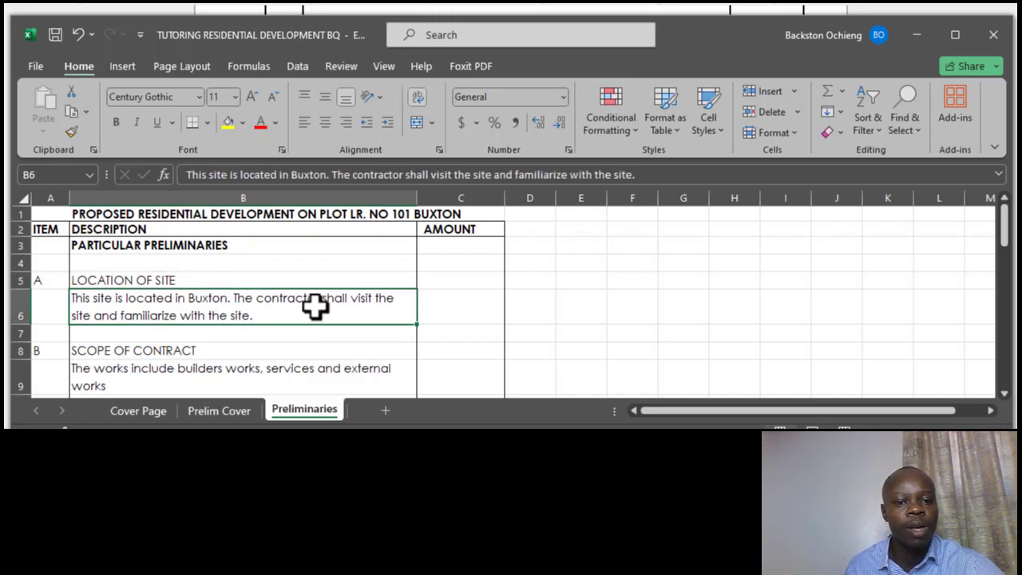
{"action": "left_click", "coordinate": [209, 277]}
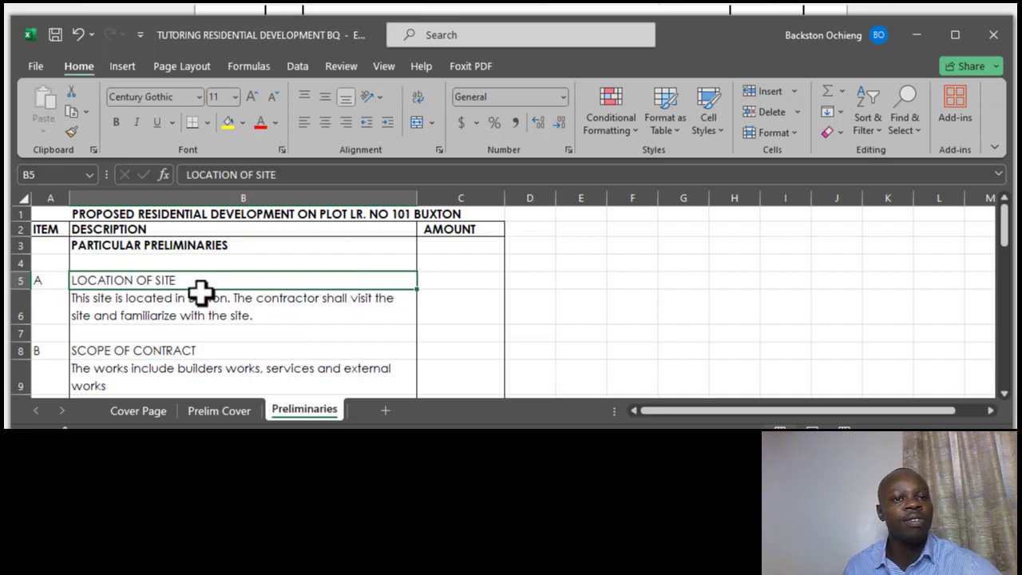
{"action": "left_click", "coordinate": [315, 312]}
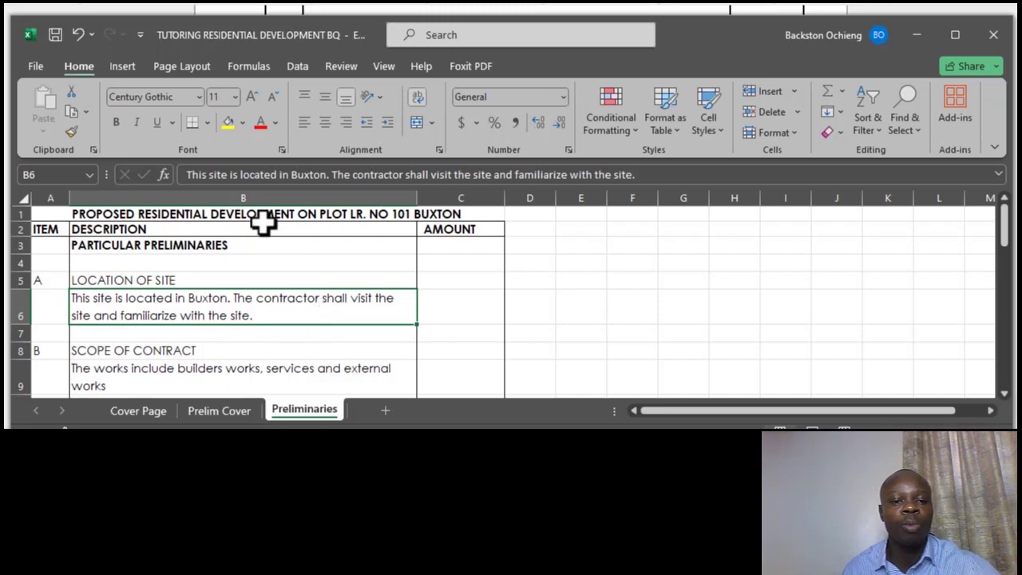
{"action": "left_click", "coordinate": [217, 267]}
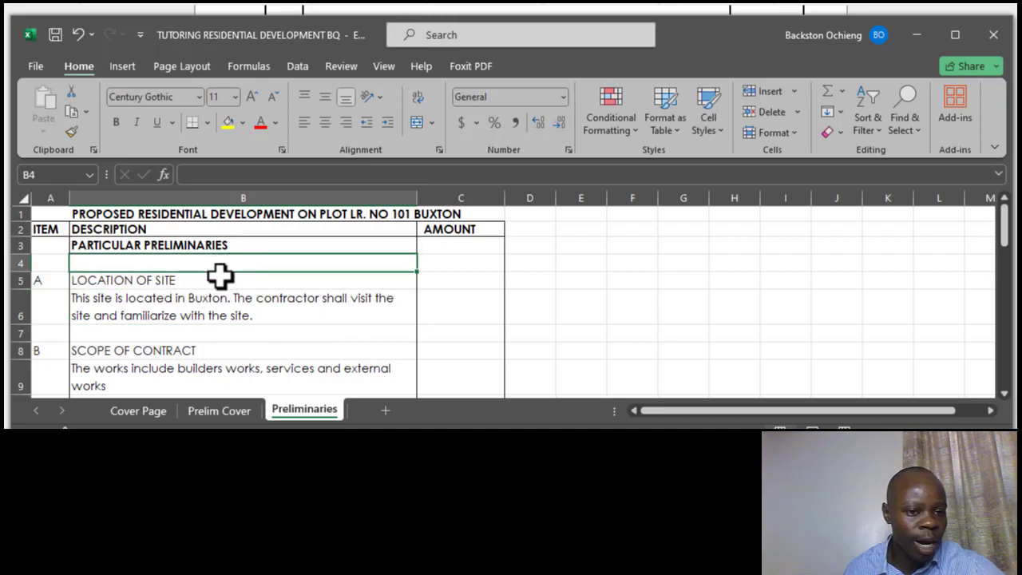
{"action": "left_click", "coordinate": [218, 278]}
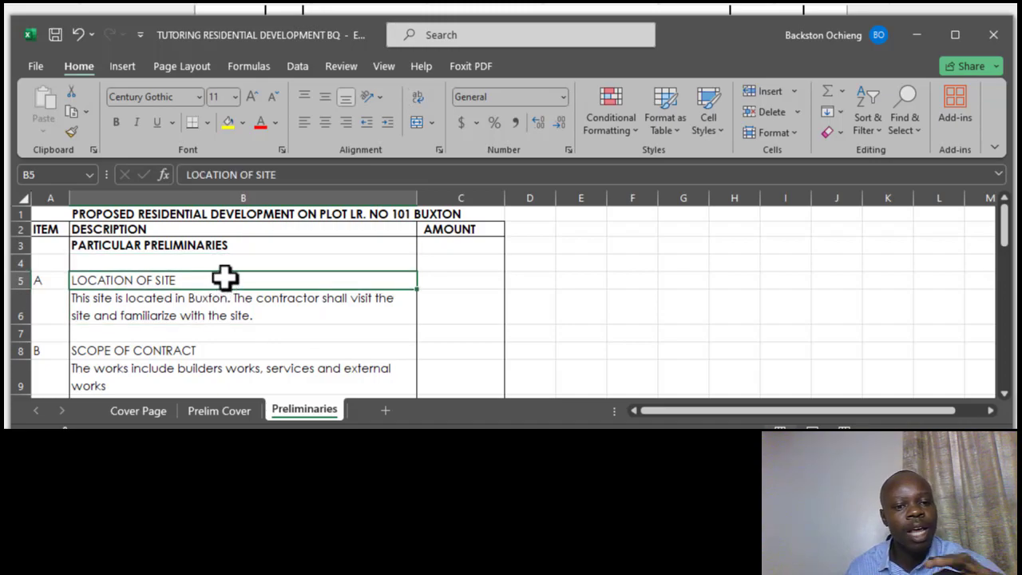
{"action": "left_click", "coordinate": [247, 299]}
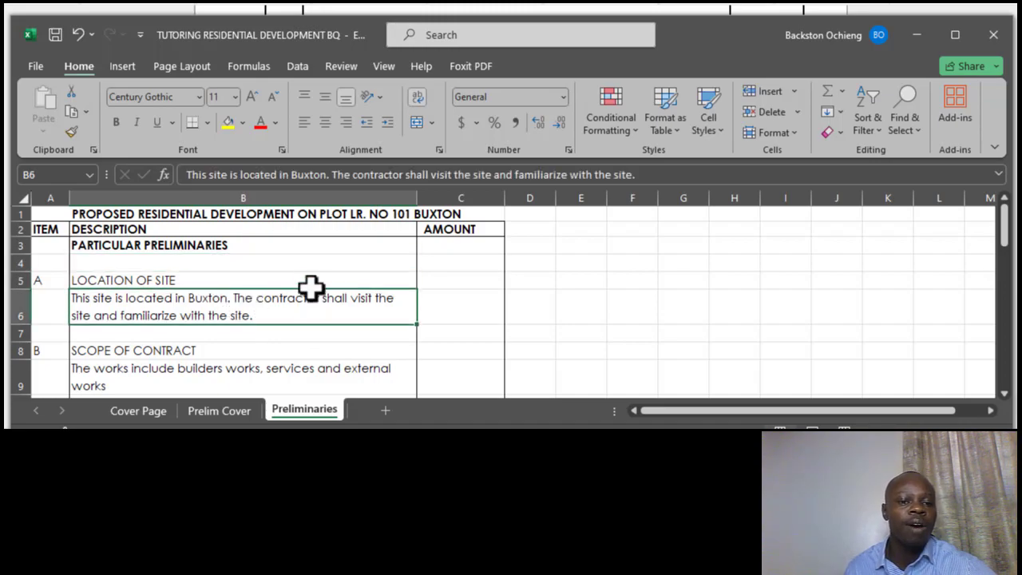
{"action": "scroll", "coordinate": [260, 279], "scroll_direction": "down", "scroll_amount": 1}
{"action": "left_click", "coordinate": [182, 301]}
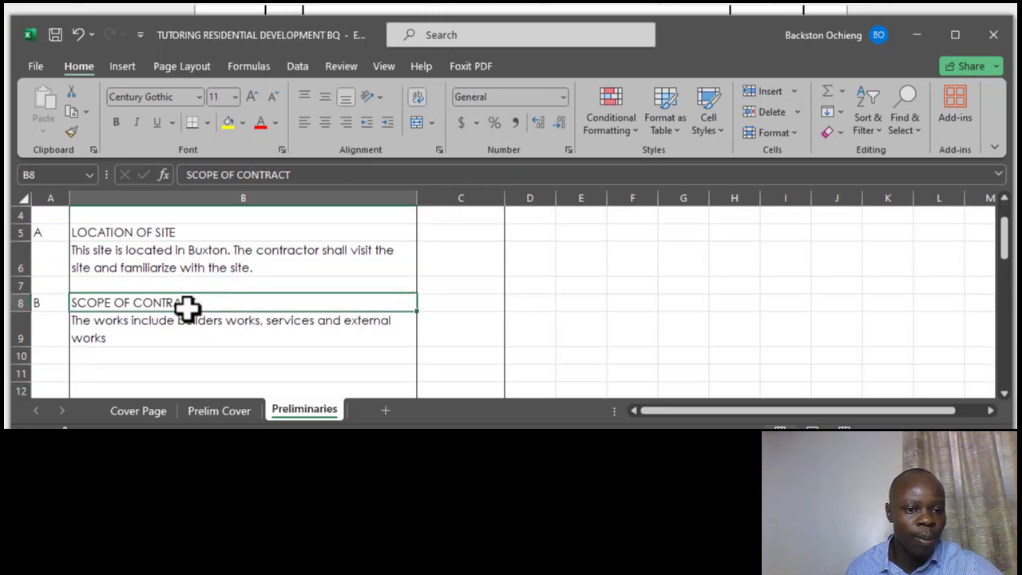
{"action": "left_click", "coordinate": [190, 267]}
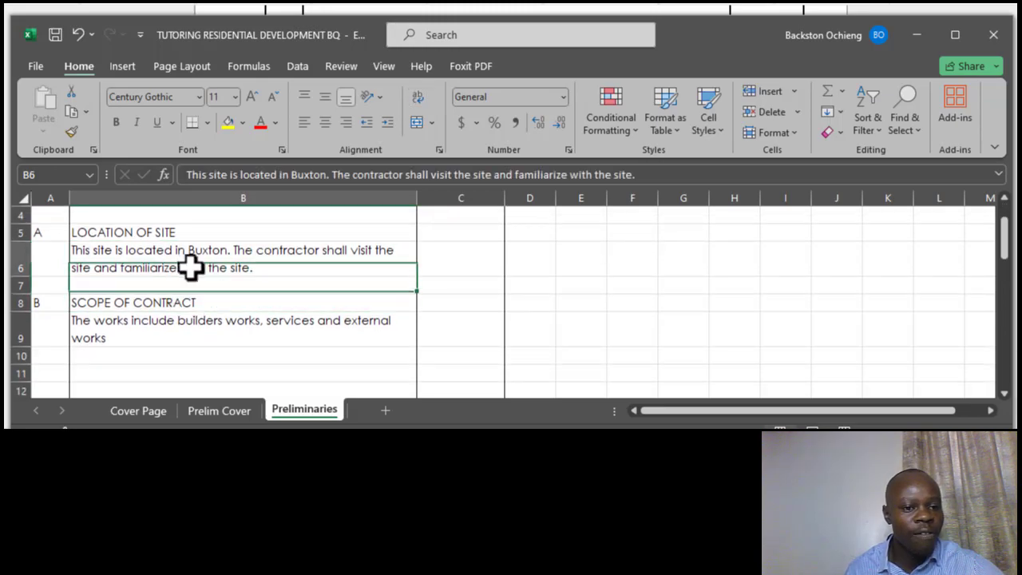
{"action": "left_click", "coordinate": [155, 304]}
- Add item C in row 11 below the scope of contract, with the heading FLOOR AREA in the description column
{"action": "scroll", "coordinate": [262, 262], "scroll_direction": "down", "scroll_amount": 1}
{"action": "left_click", "coordinate": [58, 303]}
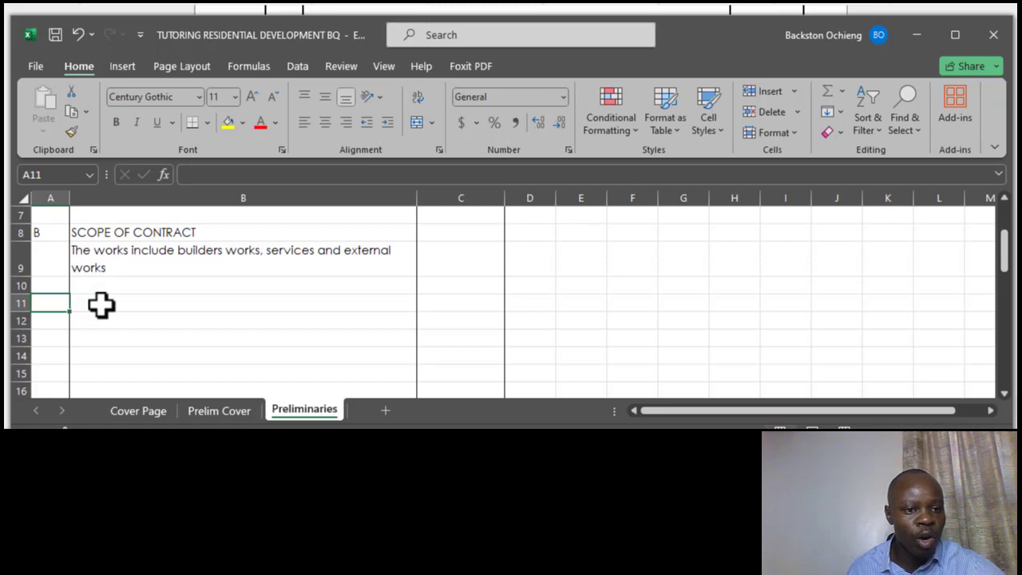
{"action": "left_click_drag", "start_coordinate": [45, 233], "coordinate": [76, 240]}
{"action": "left_click", "coordinate": [52, 303]}
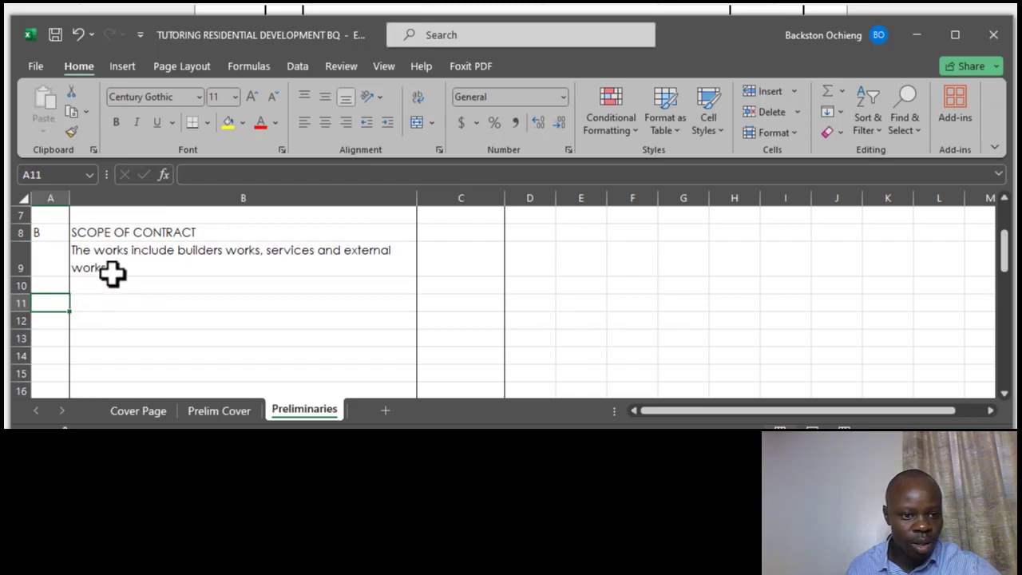
{"action": "type", "text": "C"}
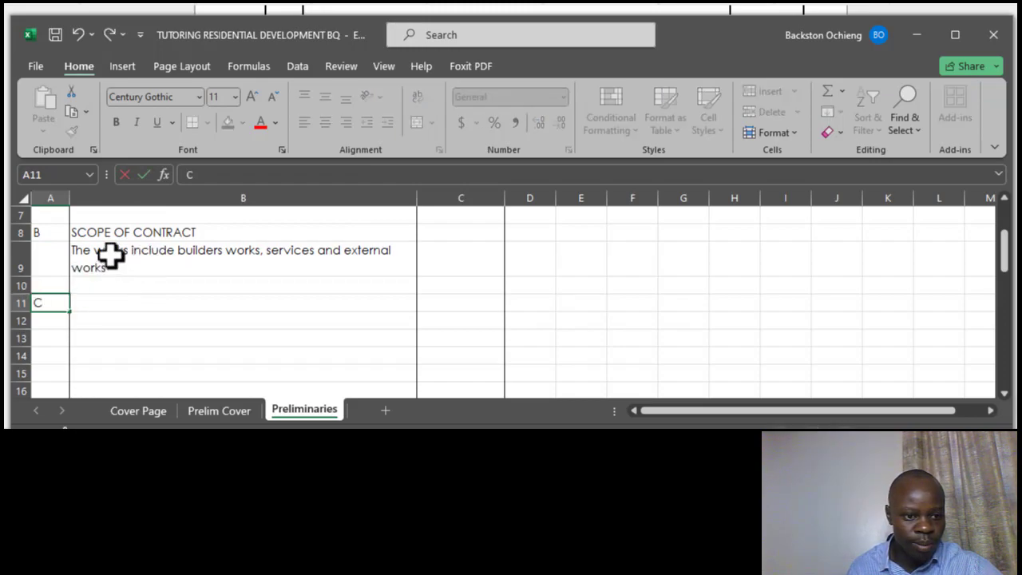
{"action": "left_click", "coordinate": [118, 302]}
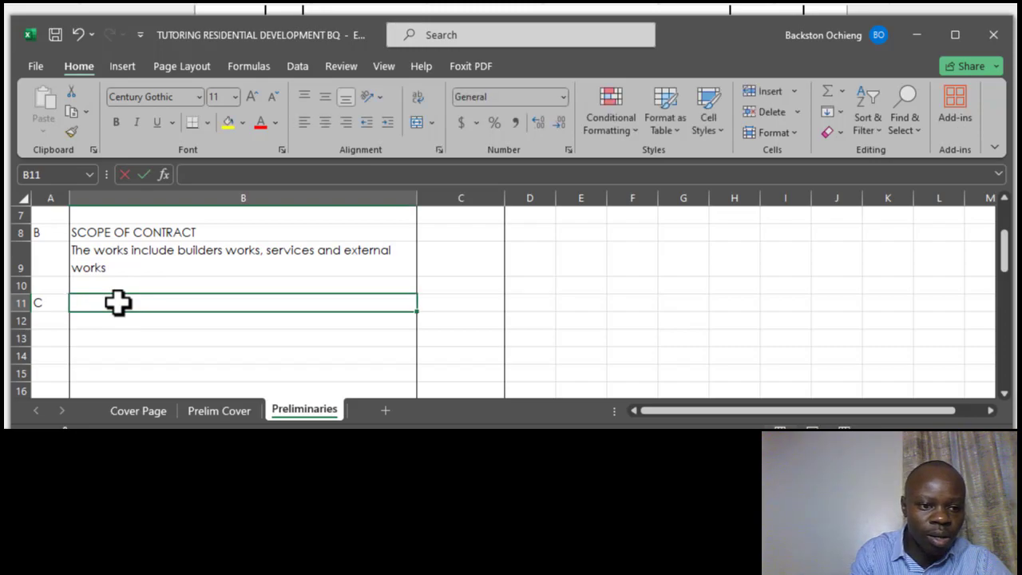
{"action": "type", "text": "ARE"}
{"action": "key", "text": "BackSpace"}
{"action": "key", "text": "BackSpace"}
{"action": "key", "text": "BackSpace"}
{"action": "type", "text": "FLOOR AR"}
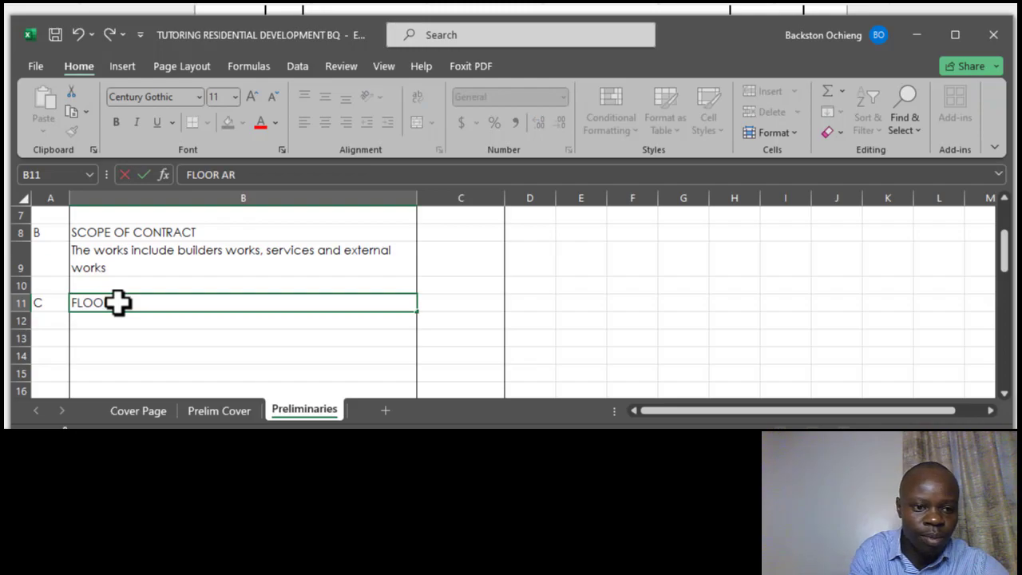
{"action": "type", "text": "EA"}
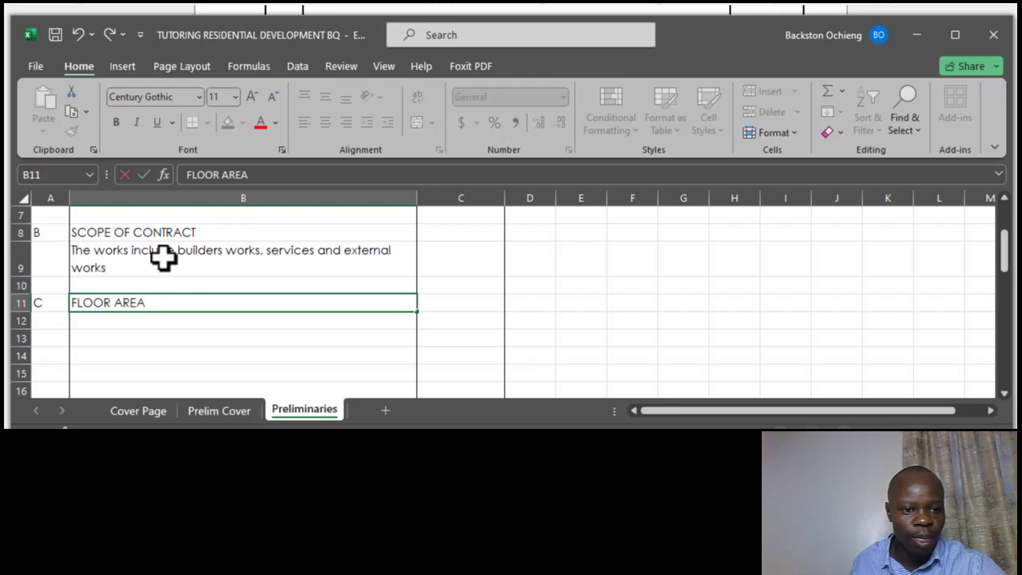
- Below the FLOOR AREA heading in cell B12, enter "This project consists of two number blocks of total approximate area as"
{"action": "left_click", "coordinate": [164, 264]}
{"action": "left_click", "coordinate": [171, 306]}
{"action": "left_click", "coordinate": [166, 317]}
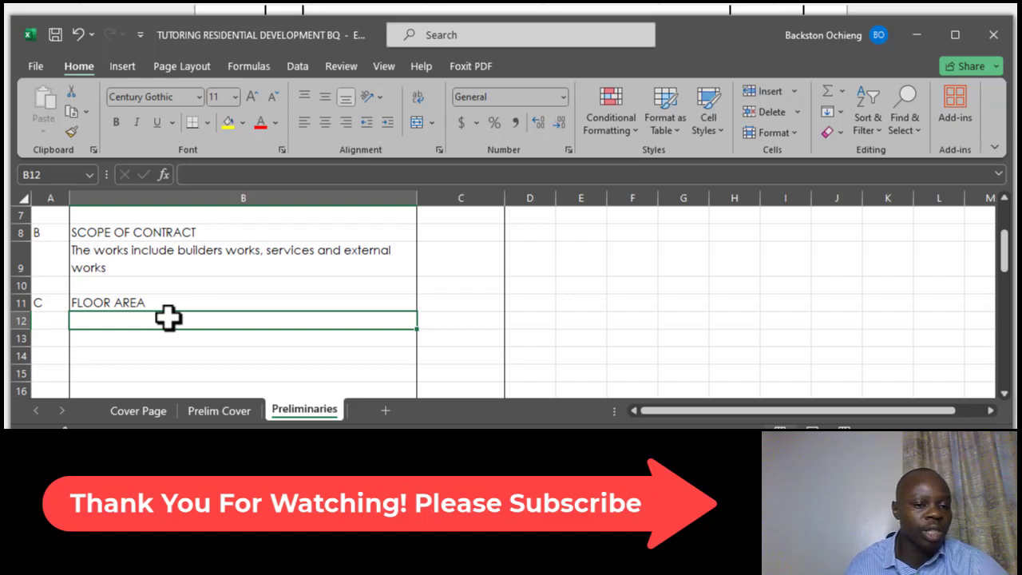
{"action": "left_click", "coordinate": [142, 257]}
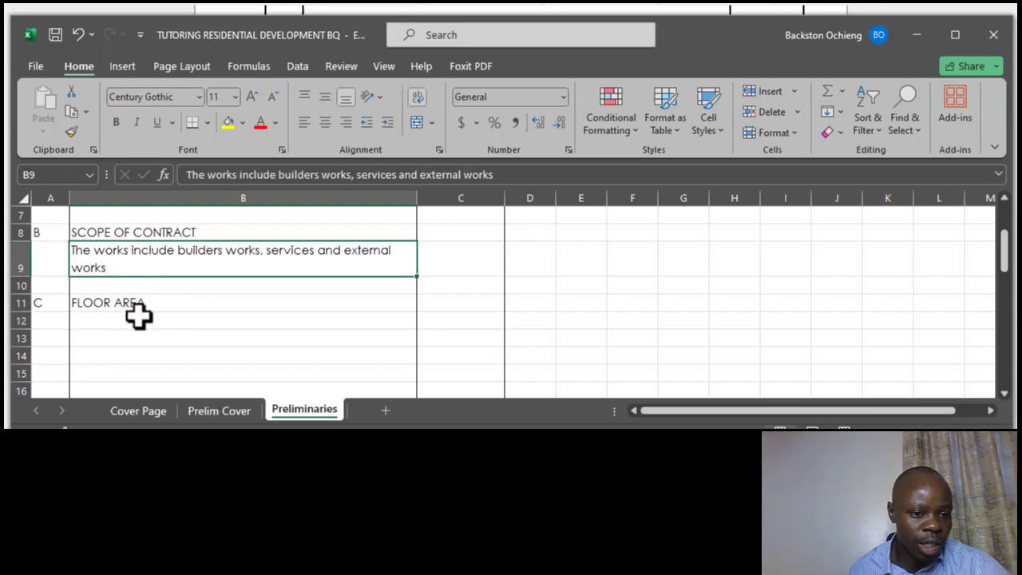
{"action": "left_click", "coordinate": [137, 321]}
{"action": "type", "text": "T"}
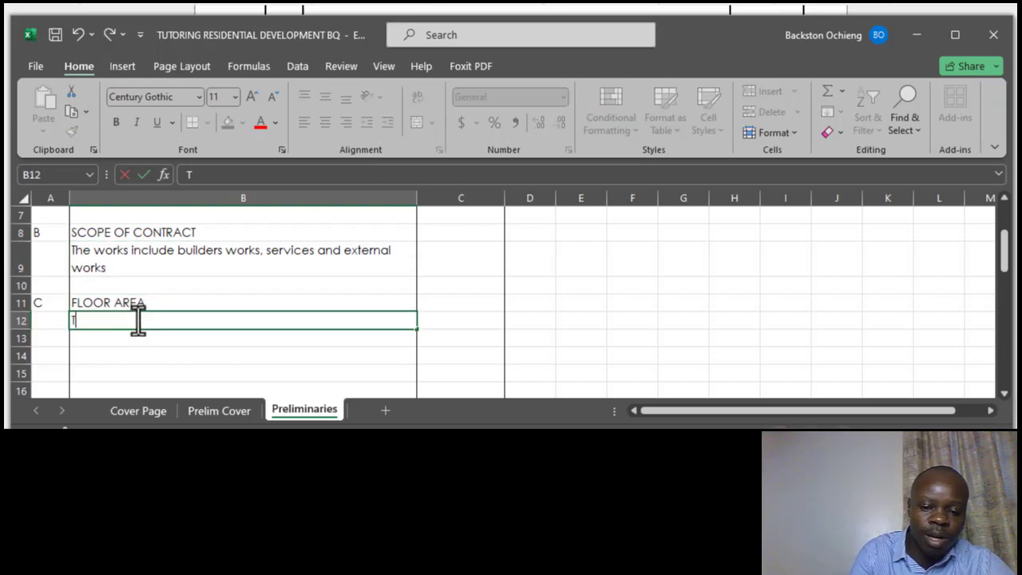
{"action": "type", "text": "his pro"}
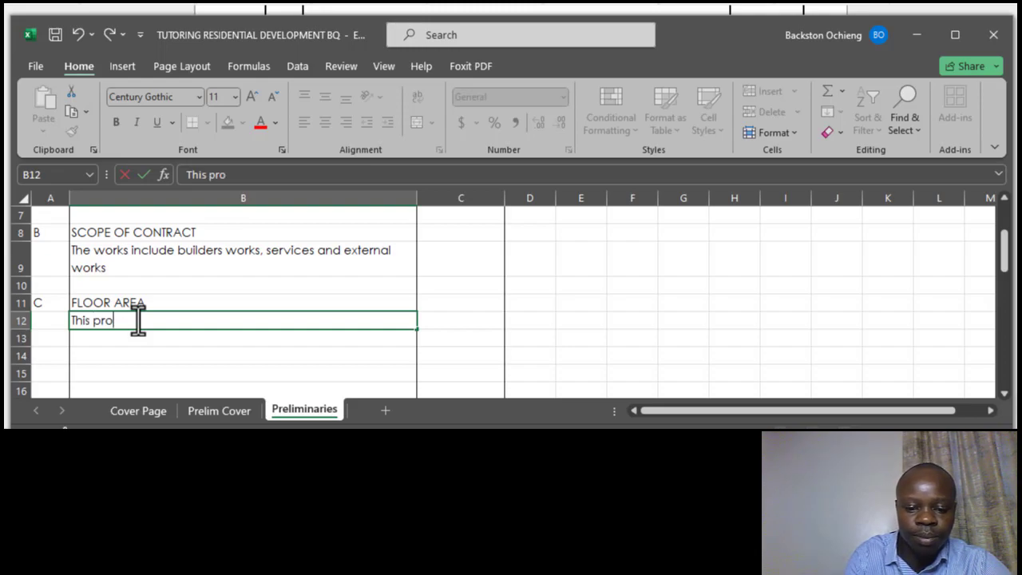
{"action": "type", "text": "ject consist"}
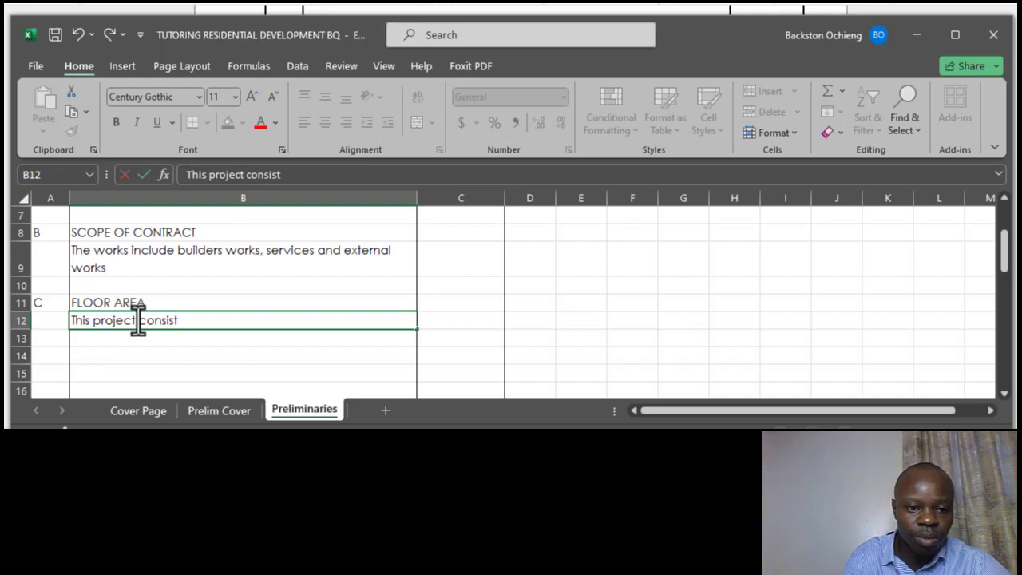
{"action": "type", "text": "s of"}
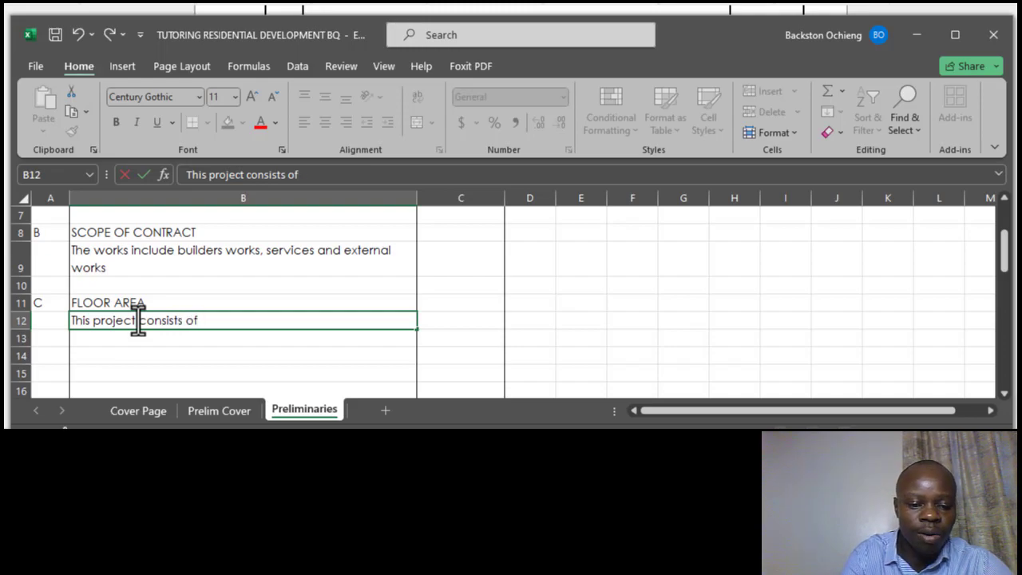
{"action": "type", "text": " two number"}
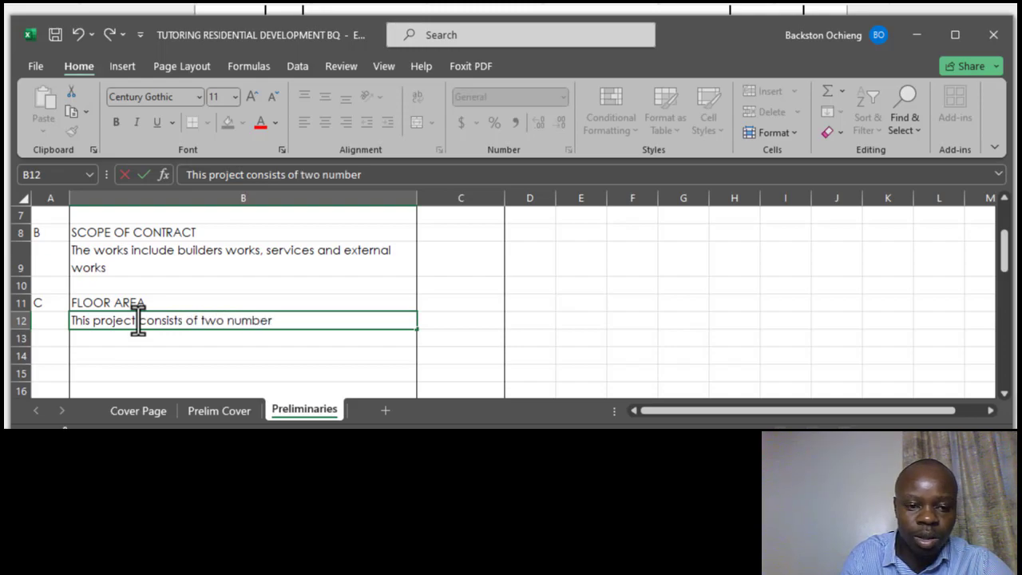
{"action": "type", "text": " blocks"}
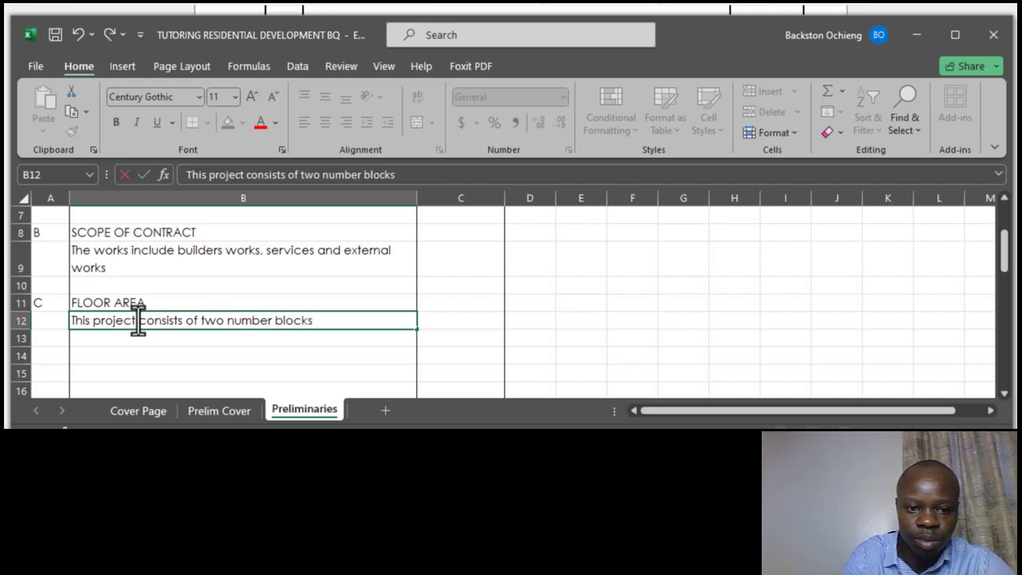
{"action": "type", "text": " of tot"}
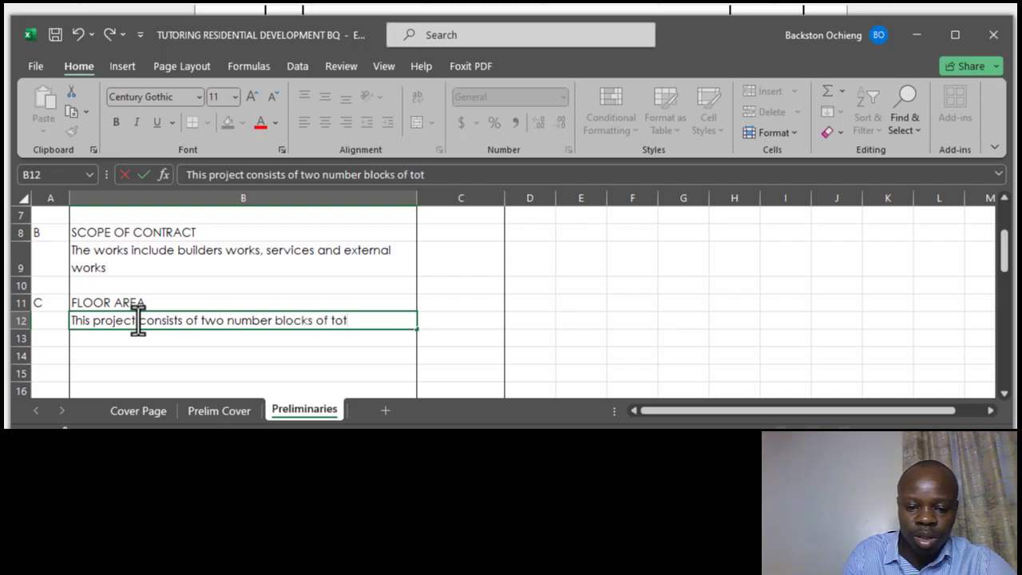
{"action": "type", "text": "al appr"}
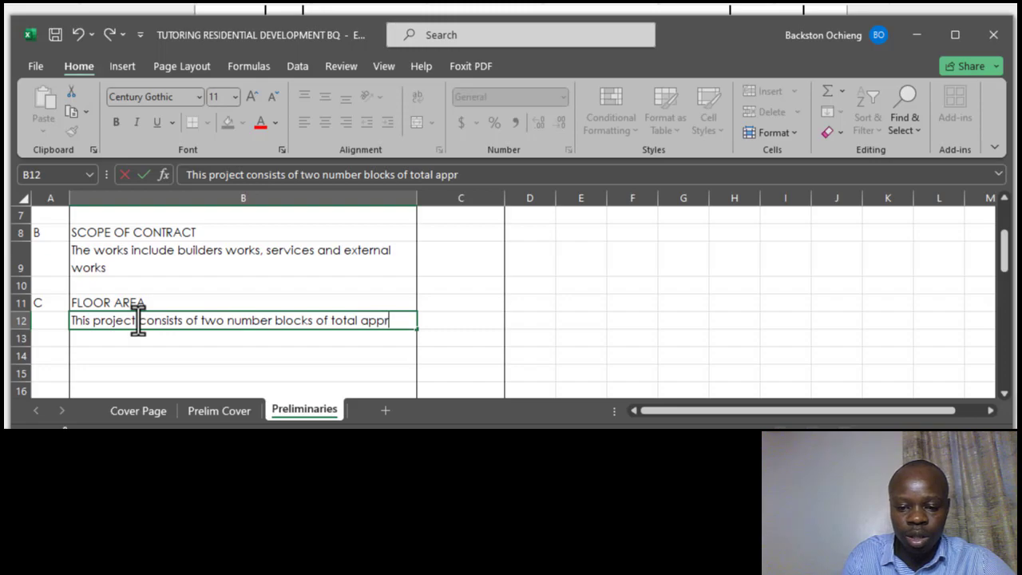
{"action": "type", "text": "oximate area"}
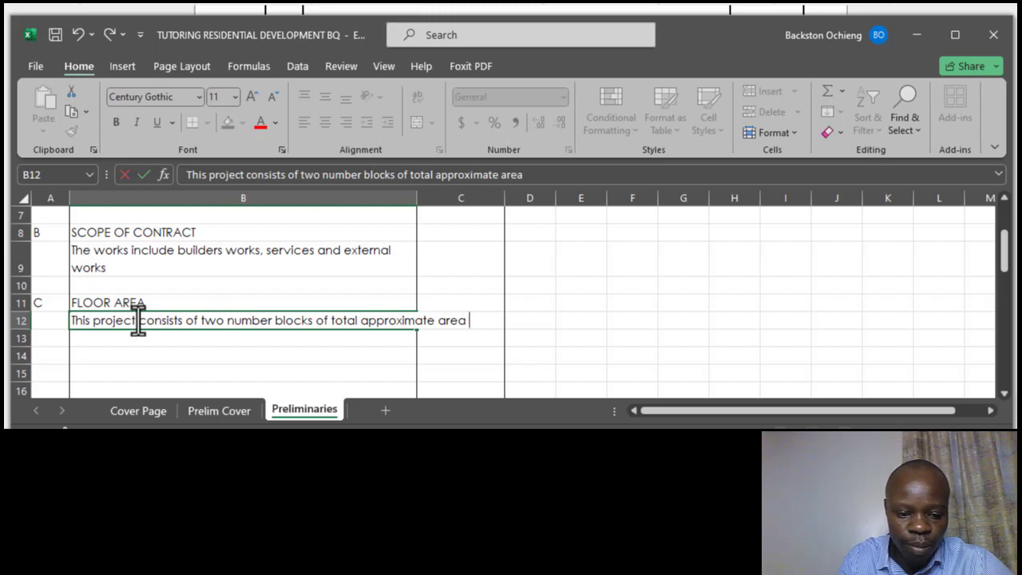
{"action": "type", "text": " as"}
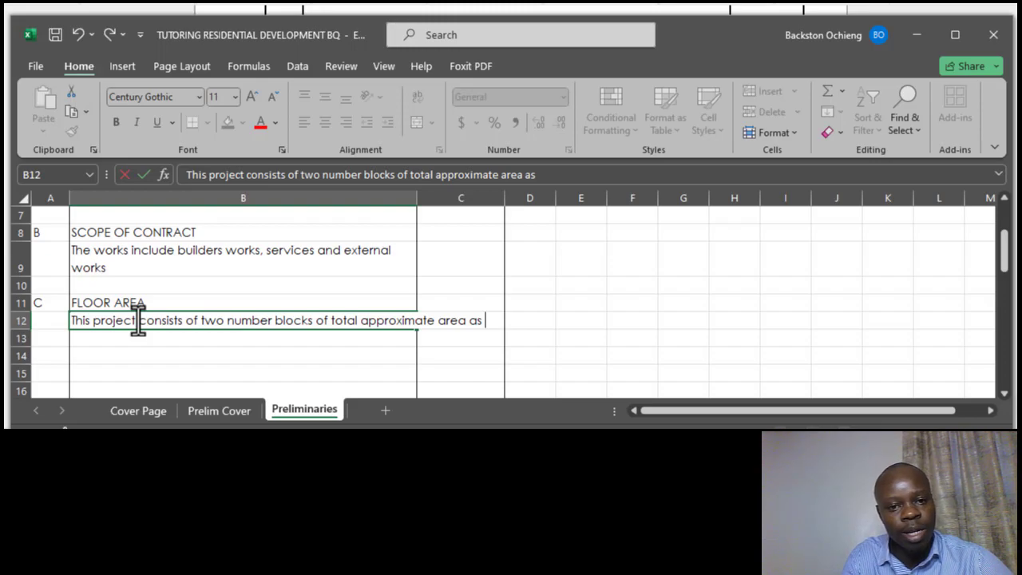
- Calculate 256+112 in the spare cell E11, and clear that cell once the total is read
{"action": "left_click", "coordinate": [590, 300]}
{"action": "type", "text": "="}
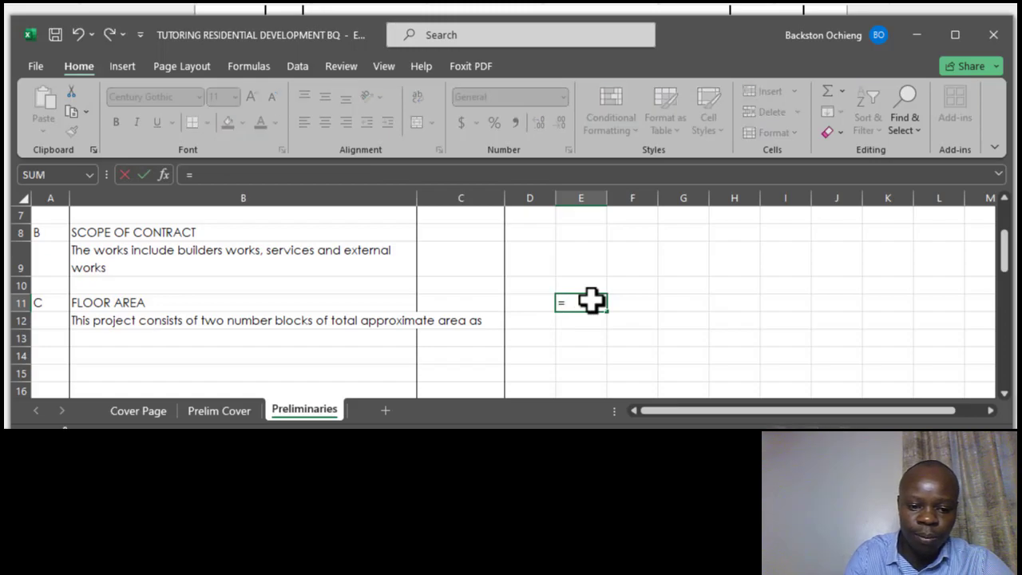
{"action": "type", "text": "256+112"}
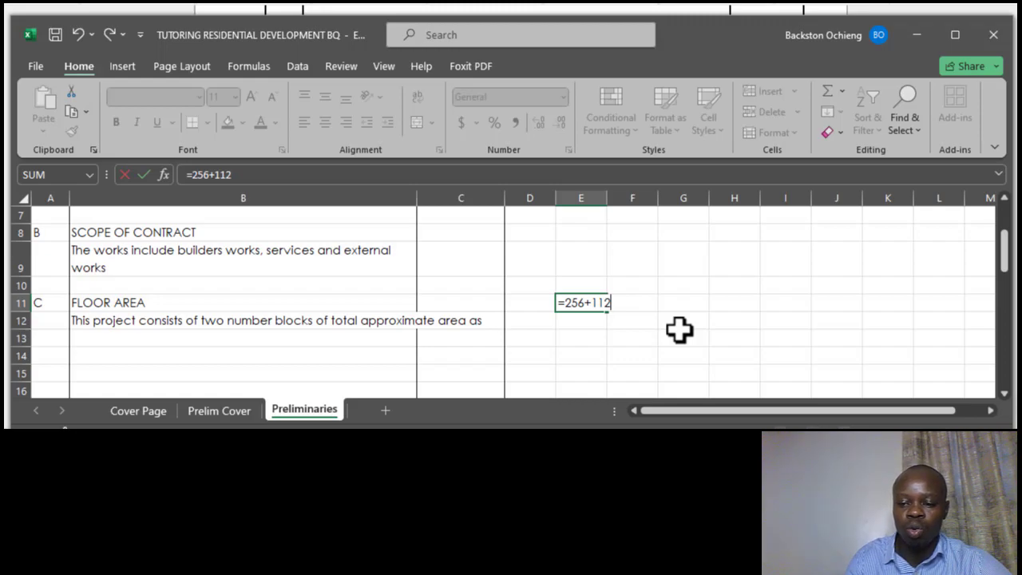
{"action": "key", "text": "Return"}
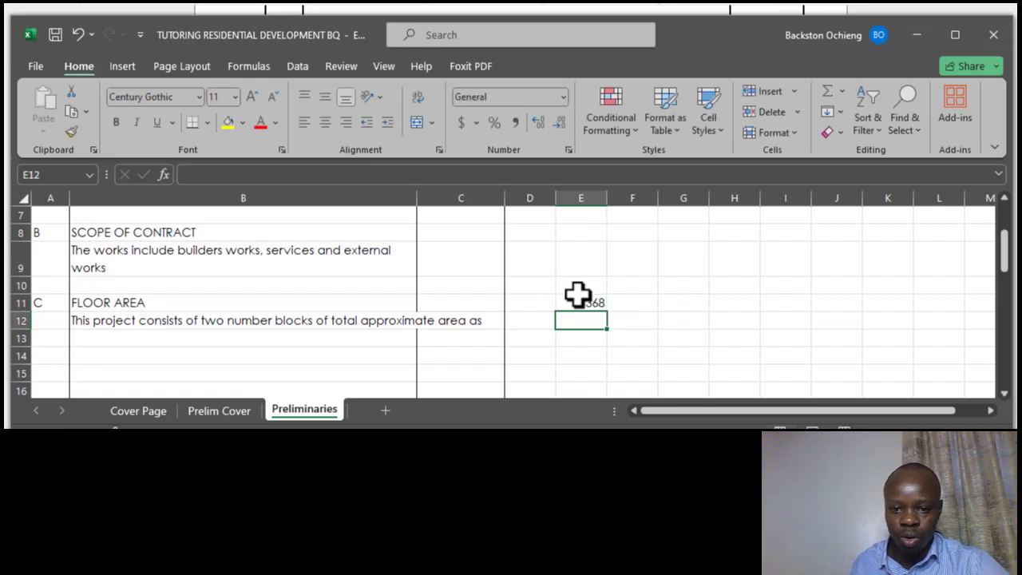
{"action": "left_click", "coordinate": [588, 301]}
{"action": "key", "text": "BackSpace"}
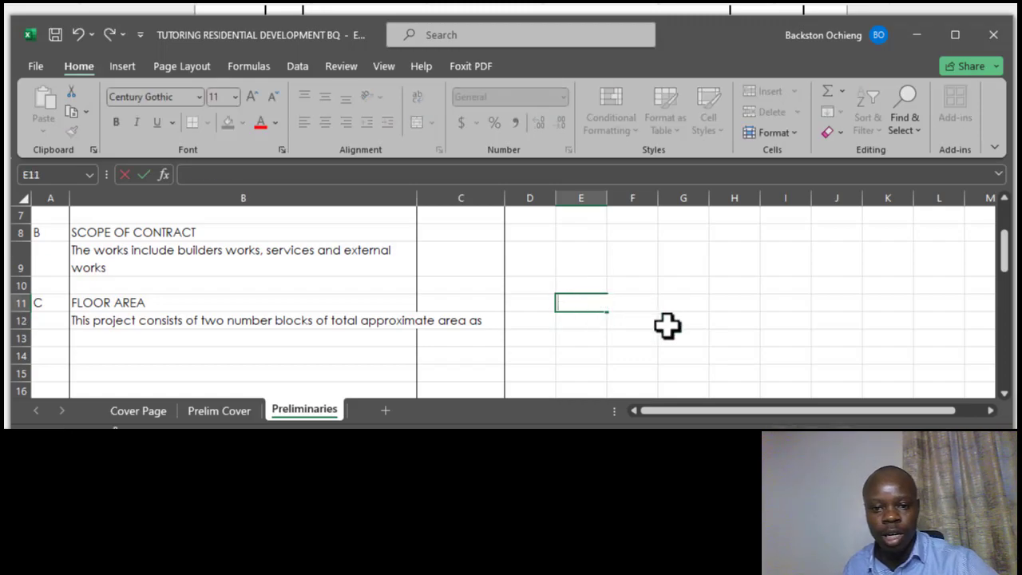
{"action": "left_click", "coordinate": [666, 323]}
- Complete the floor area description in B12 by appending 368sm at its end
{"action": "left_click", "coordinate": [272, 323]}
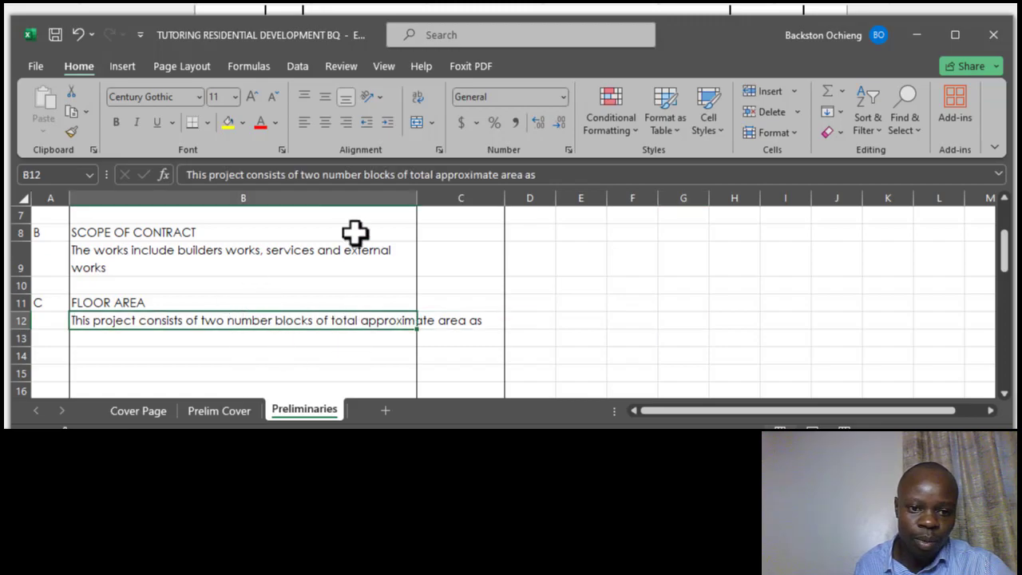
{"action": "left_click", "coordinate": [551, 175]}
{"action": "type", "text": "3"}
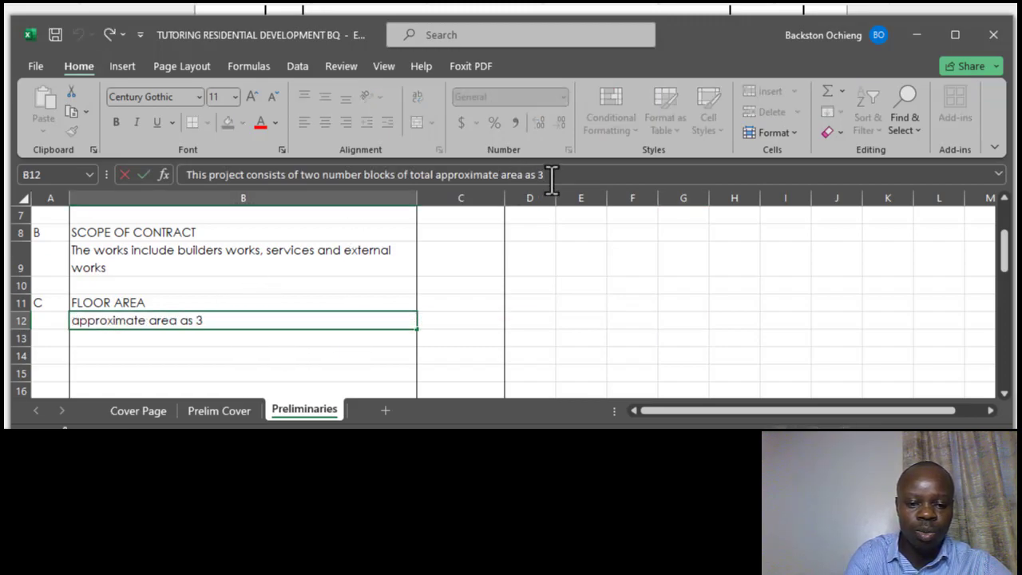
{"action": "type", "text": "68sm"}
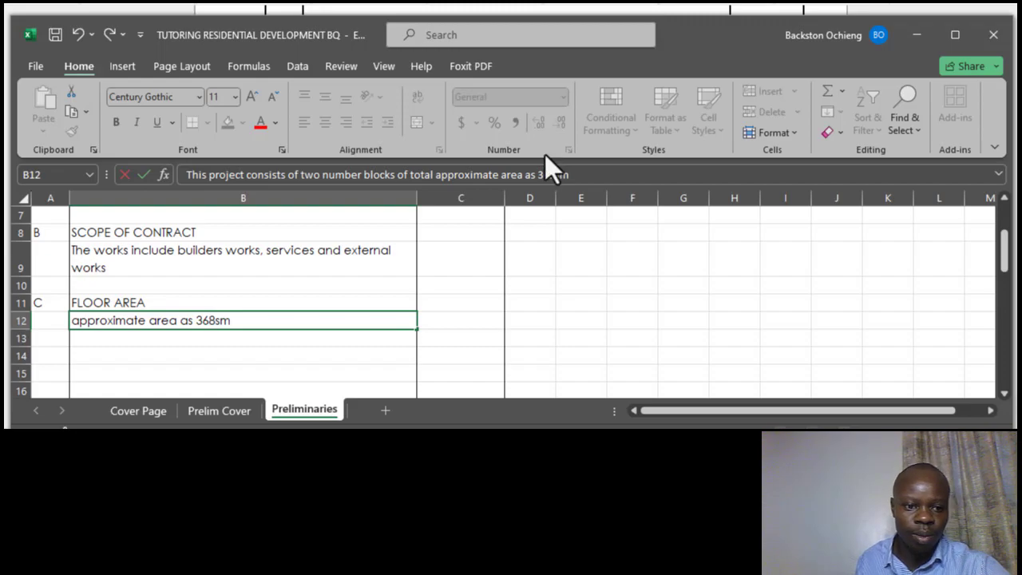
{"action": "left_click", "coordinate": [233, 265]}
{"action": "left_click", "coordinate": [287, 320]}
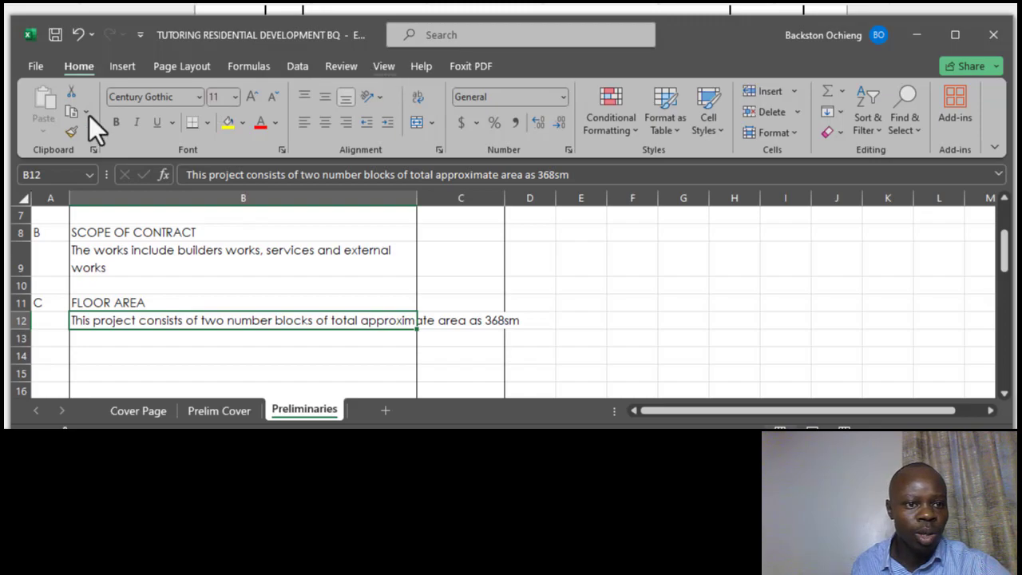
- Wrap the floor area description in B12 so it fits within the description column
{"action": "scroll", "coordinate": [56, 96], "scroll_direction": "down", "scroll_amount": 6}
{"action": "left_click", "coordinate": [73, 65]}
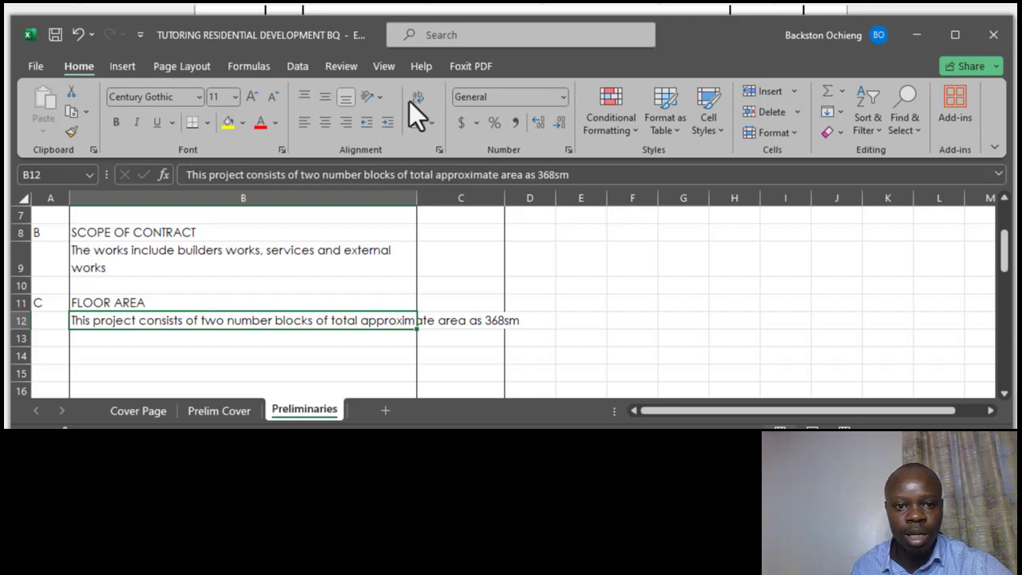
{"action": "left_click", "coordinate": [418, 97]}
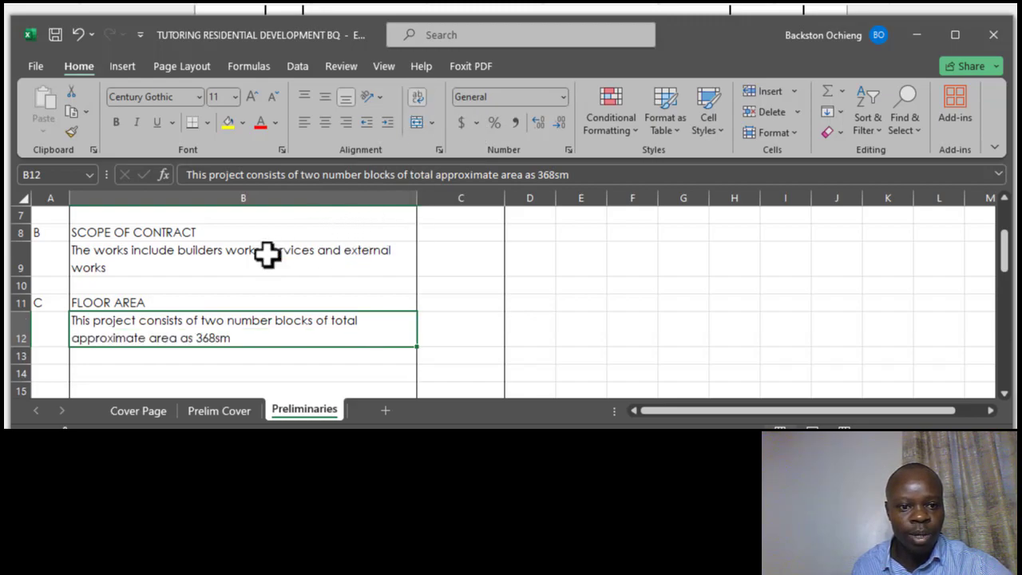
- Compare the text wrapping of the scope of contract and floor area descriptions
{"action": "left_click", "coordinate": [206, 267]}
{"action": "left_click", "coordinate": [214, 324]}
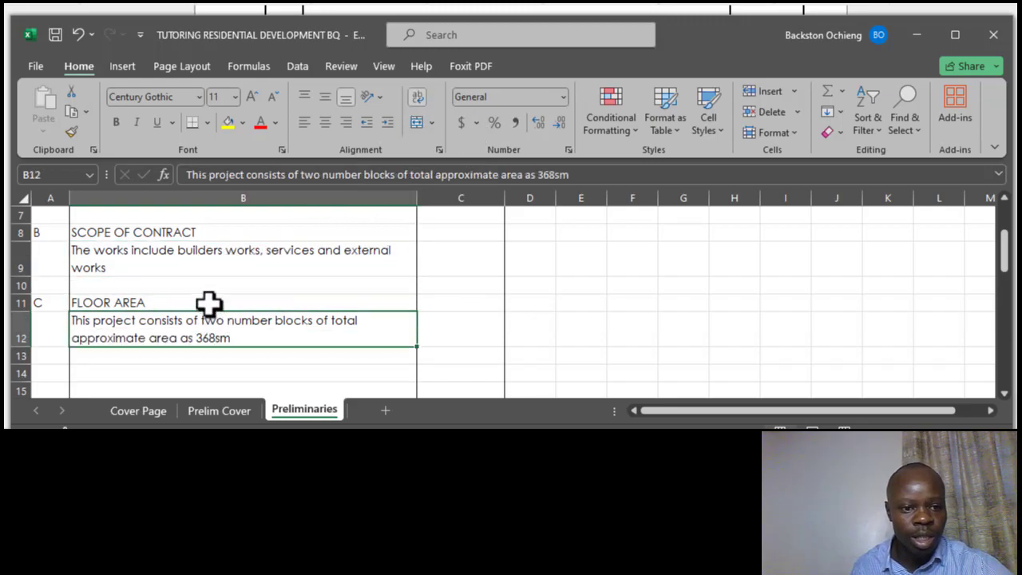
{"action": "left_click", "coordinate": [228, 307]}
{"action": "left_click", "coordinate": [235, 329]}
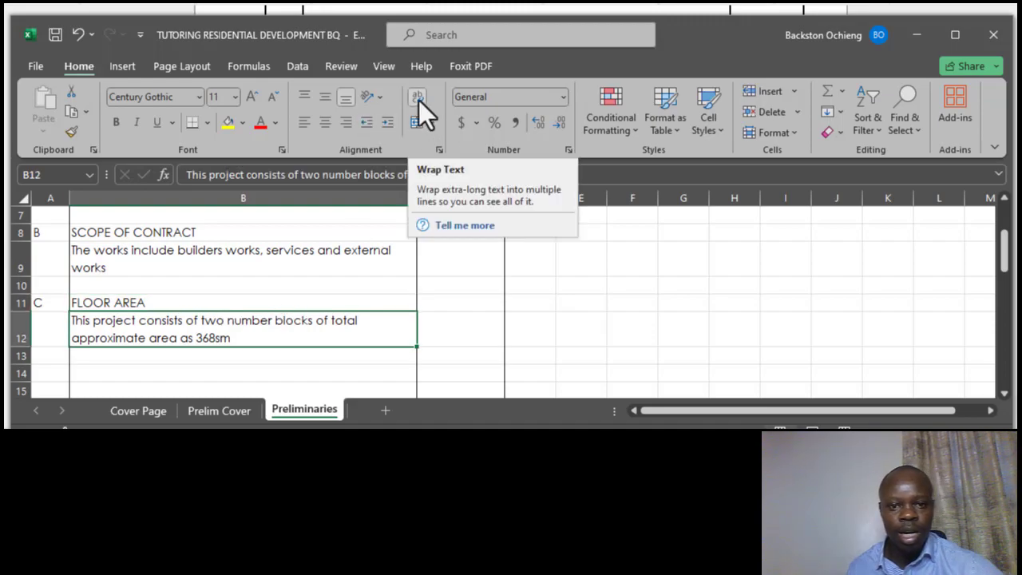
{"action": "left_click", "coordinate": [263, 258]}
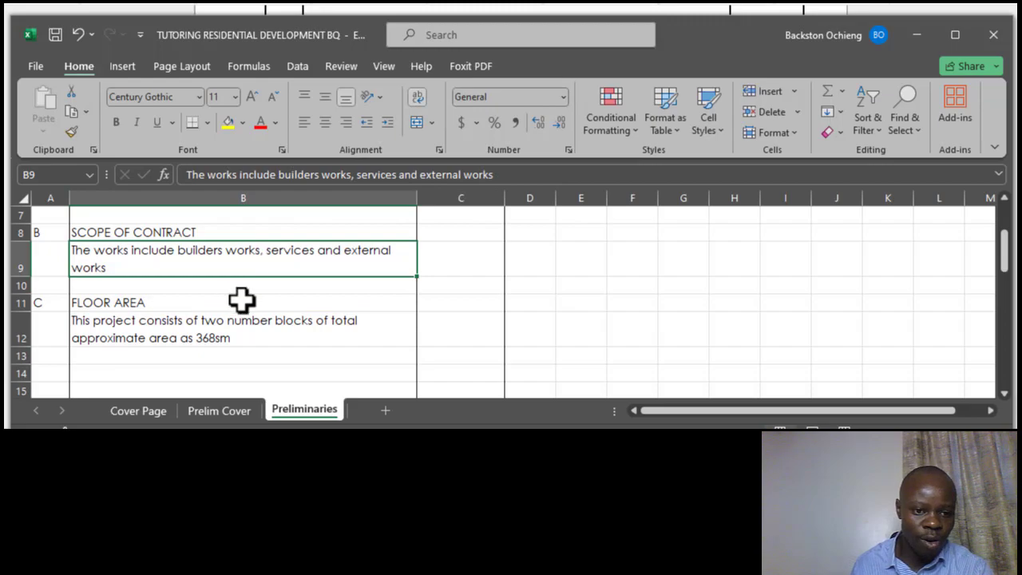
{"action": "left_click", "coordinate": [240, 319]}
- Add item D in row 14 below the floor area description, with the heading SIGNBOARD in the description column
{"action": "scroll", "coordinate": [254, 292], "scroll_direction": "down", "scroll_amount": 1}
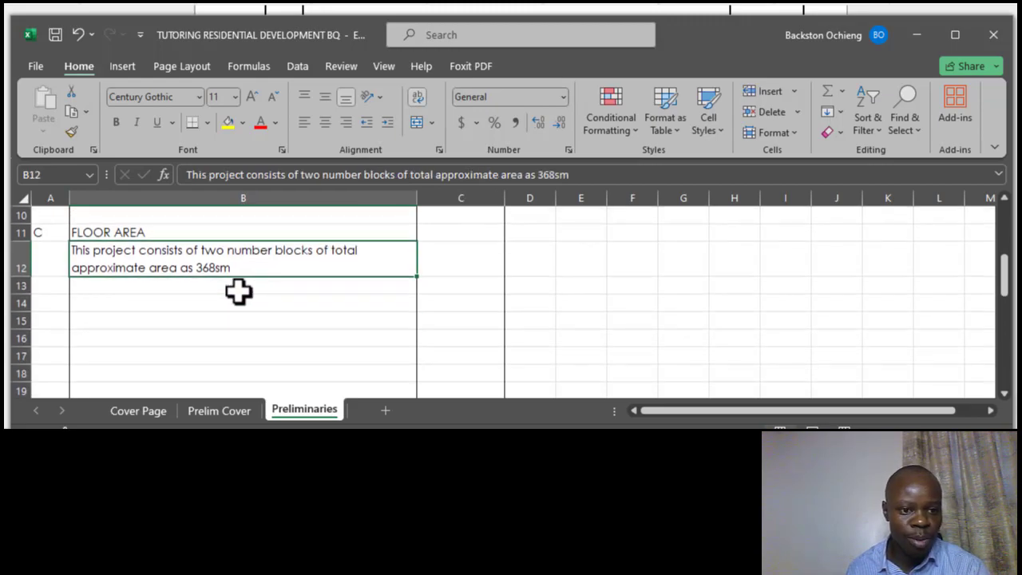
{"action": "scroll", "coordinate": [254, 292], "scroll_direction": "down", "scroll_amount": 1}
{"action": "scroll", "coordinate": [176, 275], "scroll_direction": "up", "scroll_amount": 1}
{"action": "left_click", "coordinate": [167, 322]}
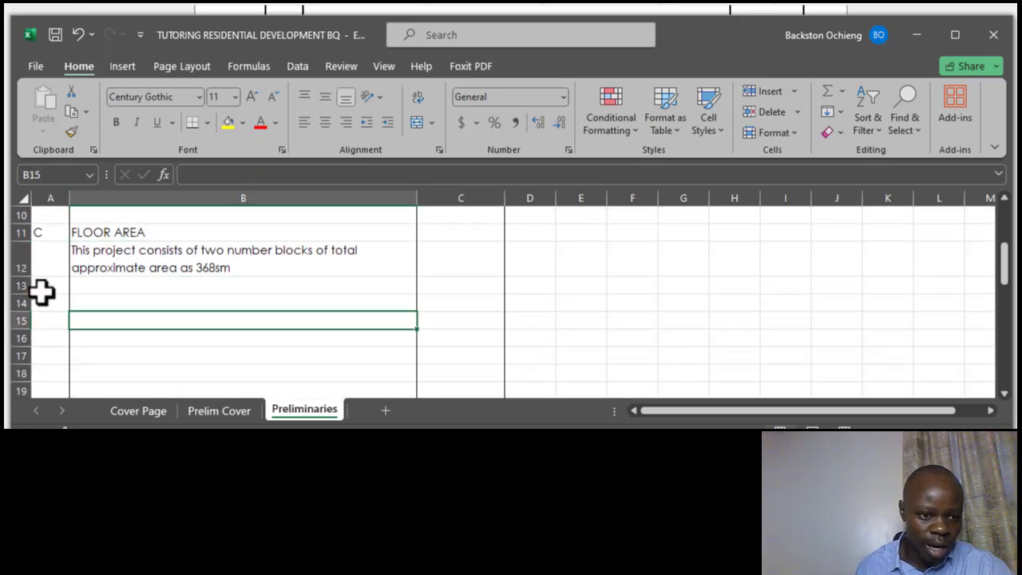
{"action": "left_click", "coordinate": [51, 303]}
{"action": "type", "text": "D"}
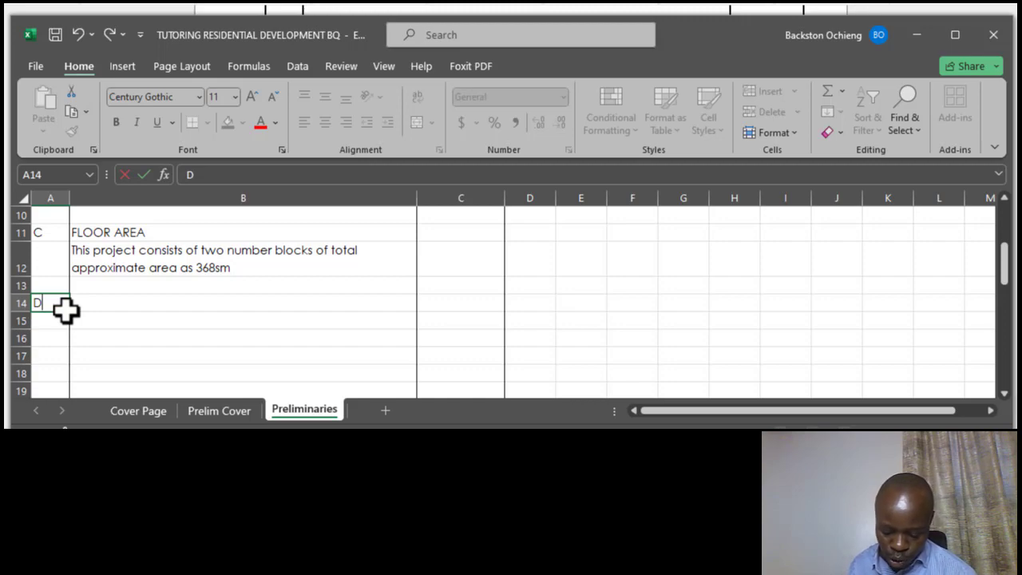
{"action": "left_click", "coordinate": [106, 303]}
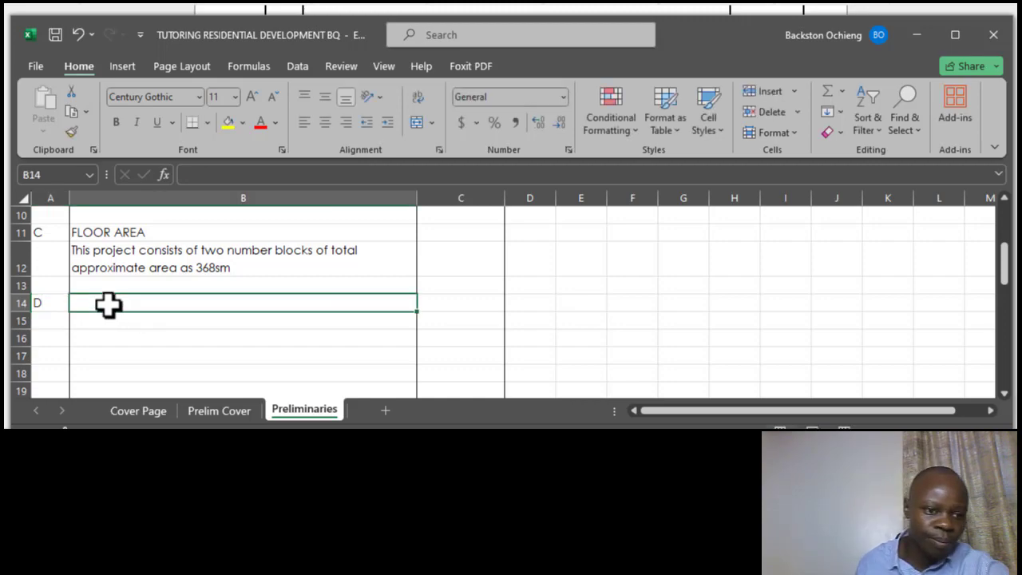
{"action": "type", "text": "SIGN"}
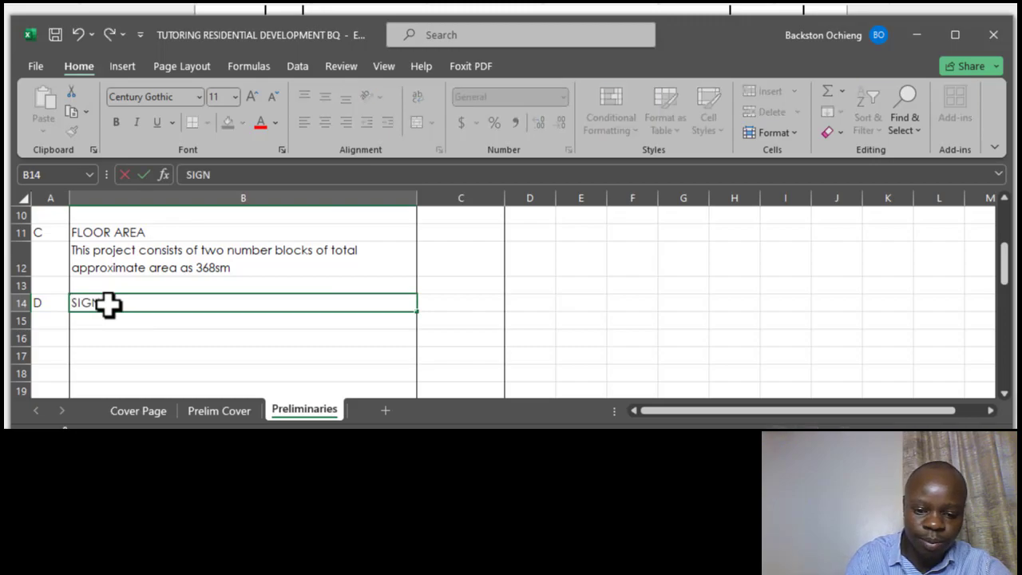
{"action": "type", "text": "BOARD"}
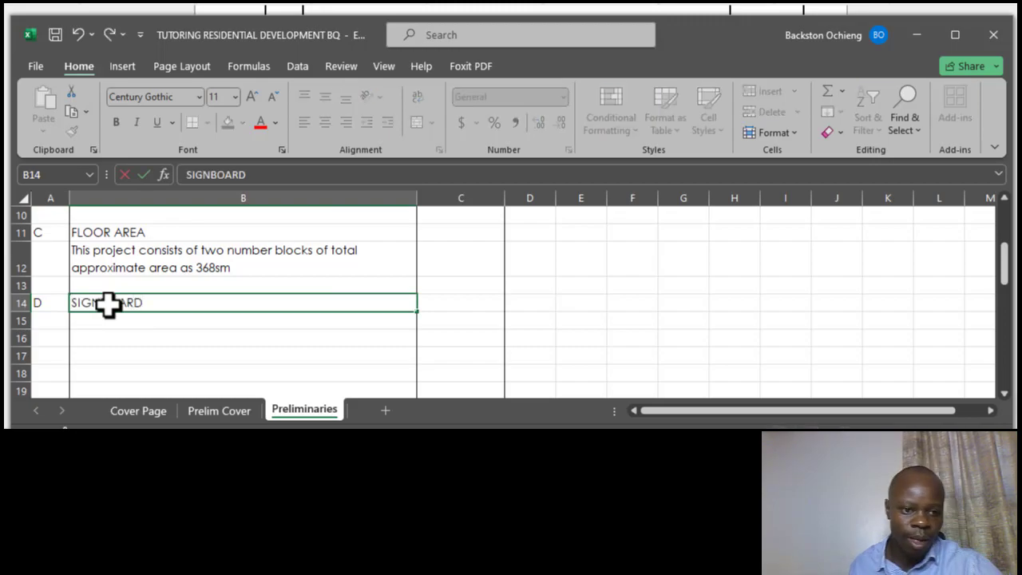
{"action": "left_click", "coordinate": [137, 271]}
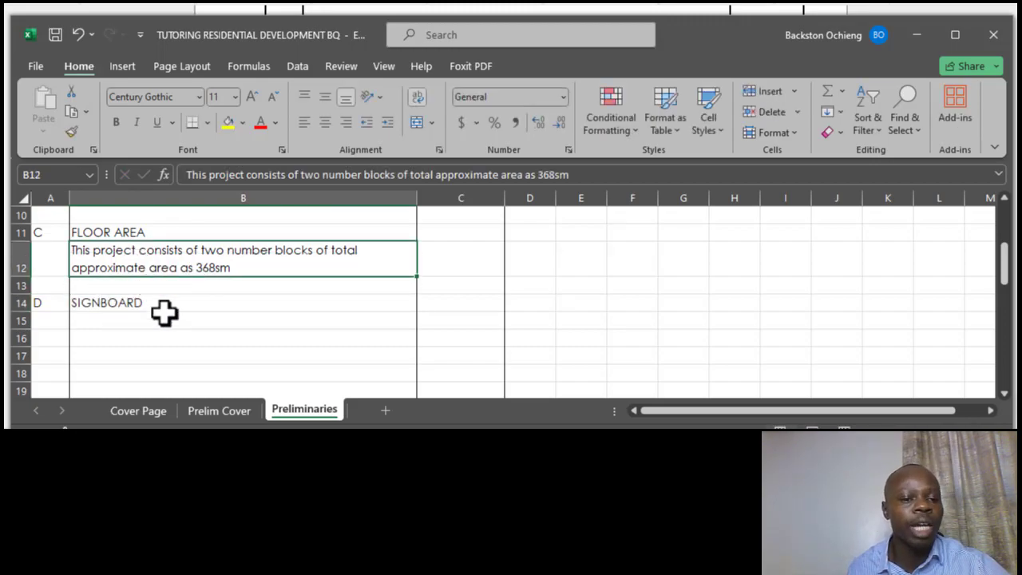
{"action": "left_click", "coordinate": [164, 311]}
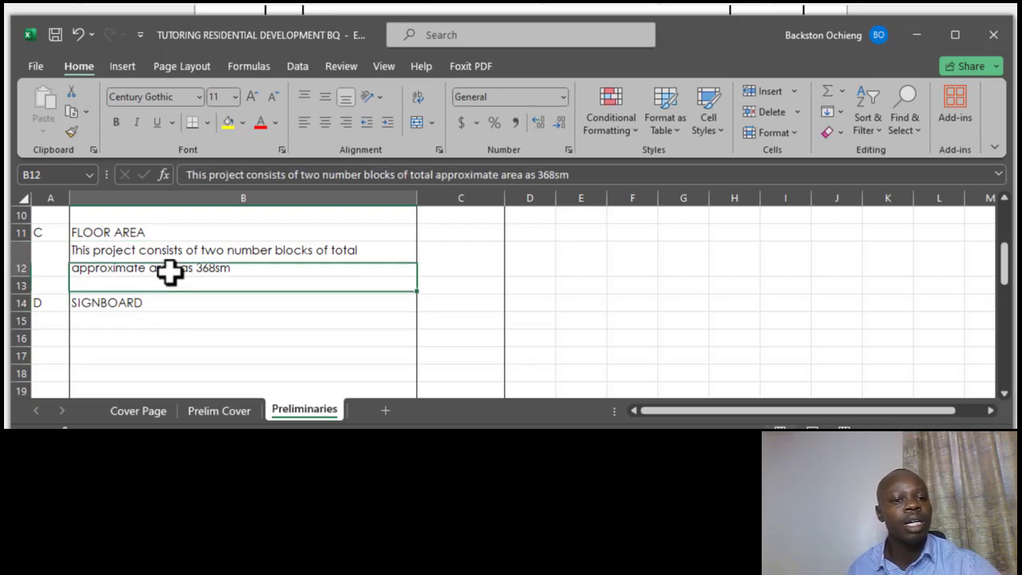
{"action": "left_click", "coordinate": [168, 325]}
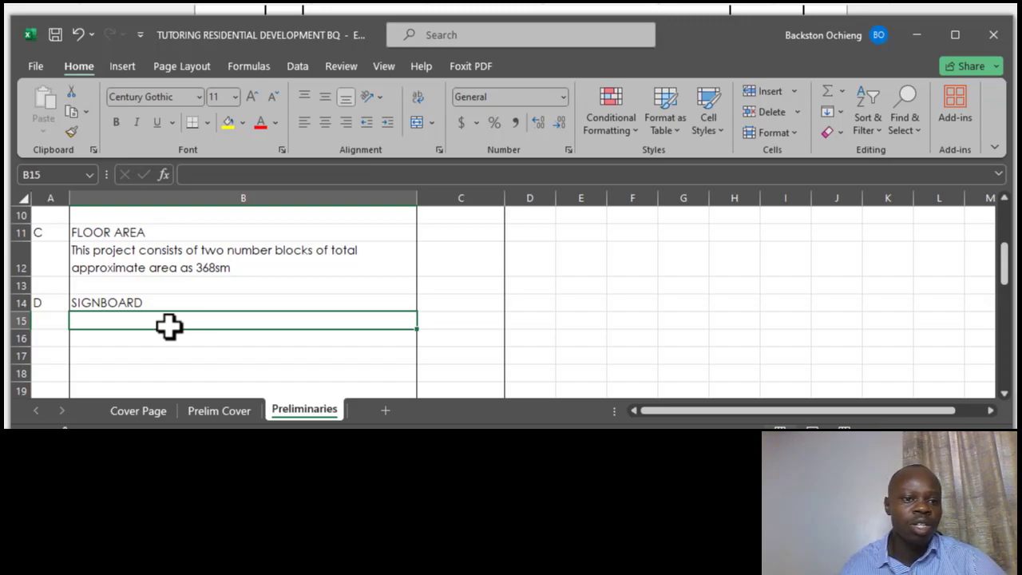
{"action": "left_click", "coordinate": [158, 257]}
{"action": "left_click", "coordinate": [162, 300]}
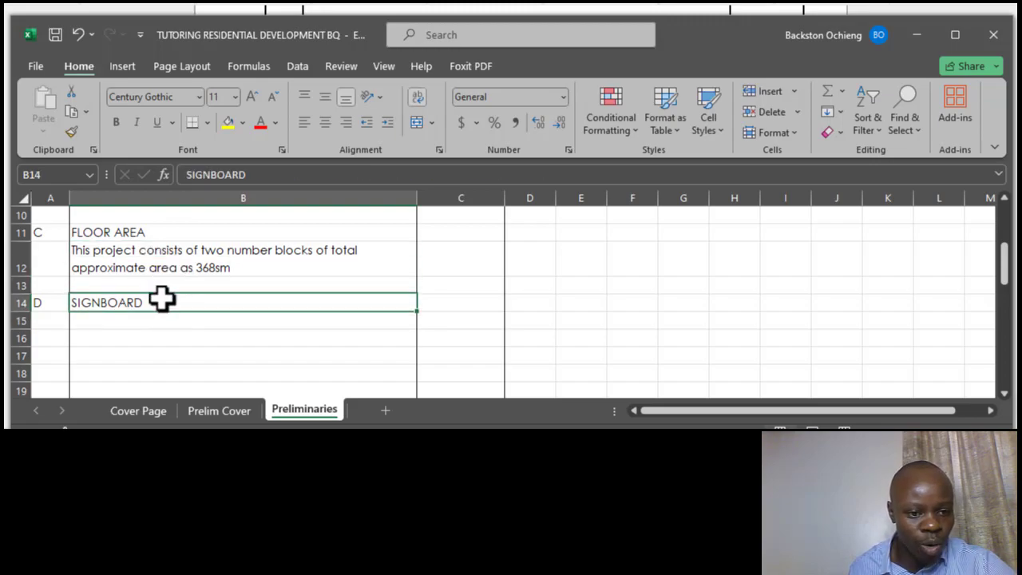
- Enter the item letter E in A16, two rows below the signboard item
{"action": "scroll", "coordinate": [229, 272], "scroll_direction": "down", "scroll_amount": 1}
{"action": "left_click", "coordinate": [101, 267]}
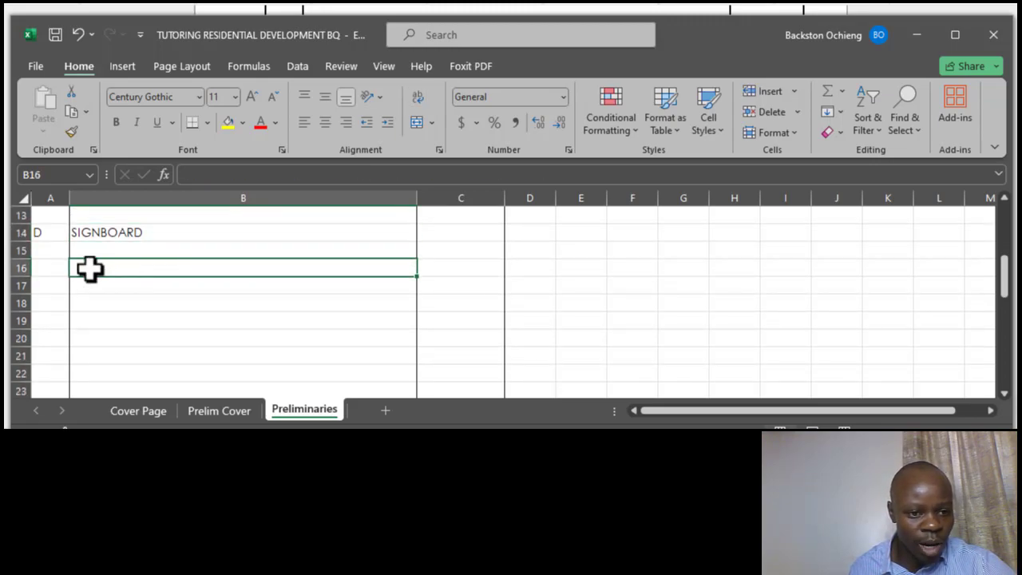
{"action": "left_click", "coordinate": [57, 268]}
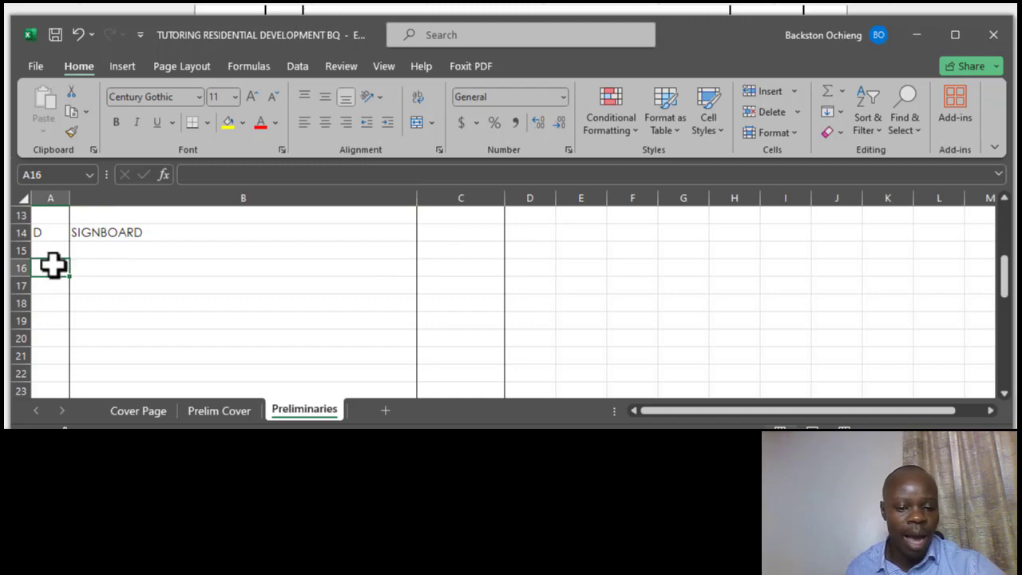
{"action": "type", "text": "E"}
{"action": "left_click", "coordinate": [98, 227]}
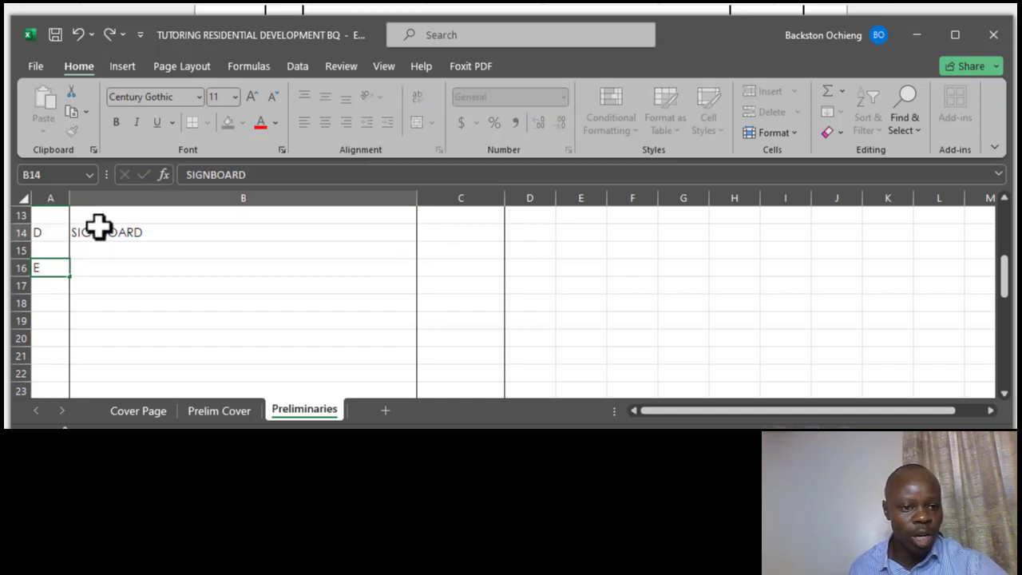
- Enter the heading LABOR CAMPS for item E in the description column, cell B16
{"action": "left_click", "coordinate": [108, 271]}
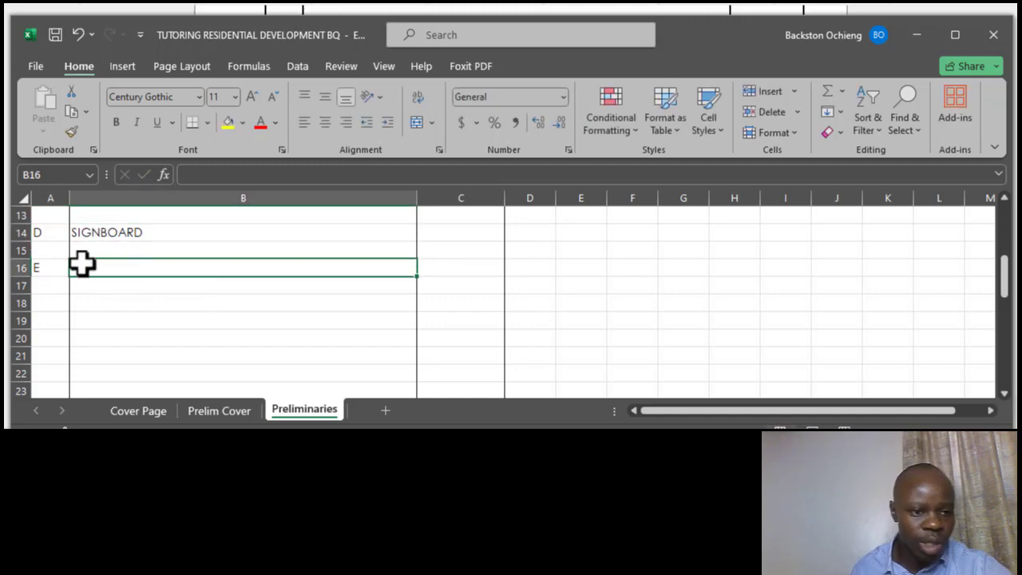
{"action": "left_click", "coordinate": [104, 236]}
{"action": "left_click", "coordinate": [116, 251]}
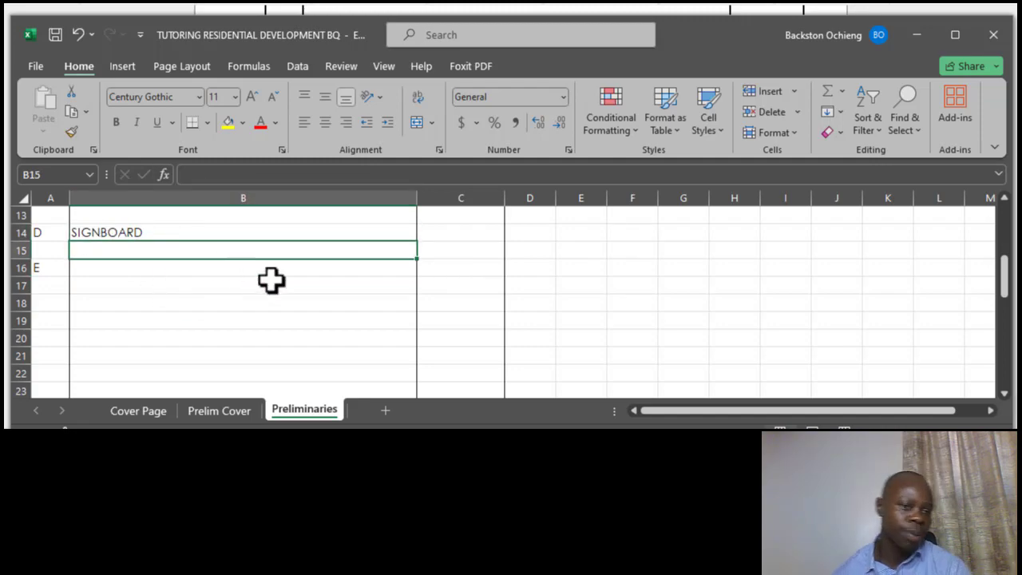
{"action": "left_click", "coordinate": [105, 234]}
{"action": "left_click", "coordinate": [110, 255]}
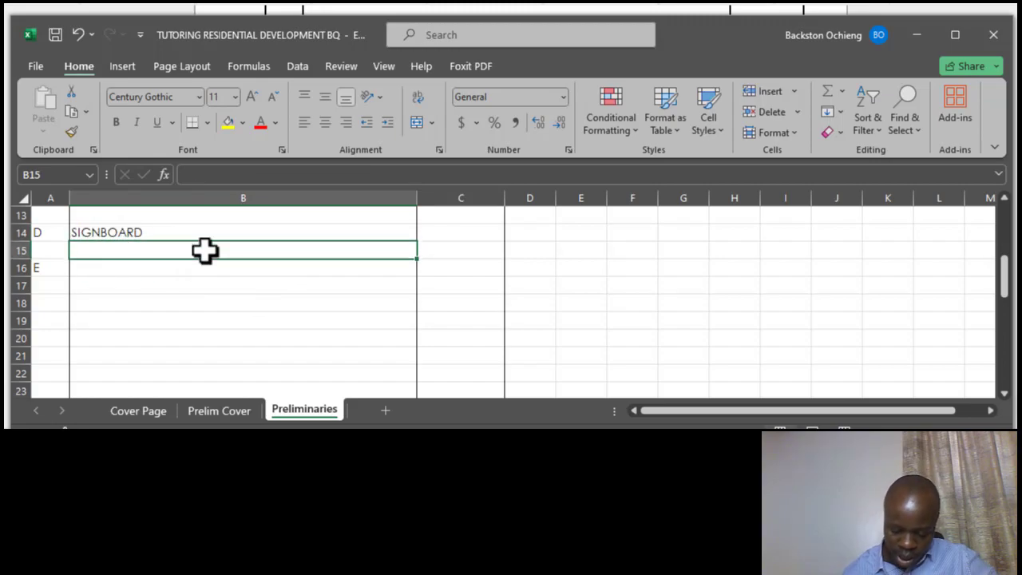
{"action": "left_click", "coordinate": [115, 269]}
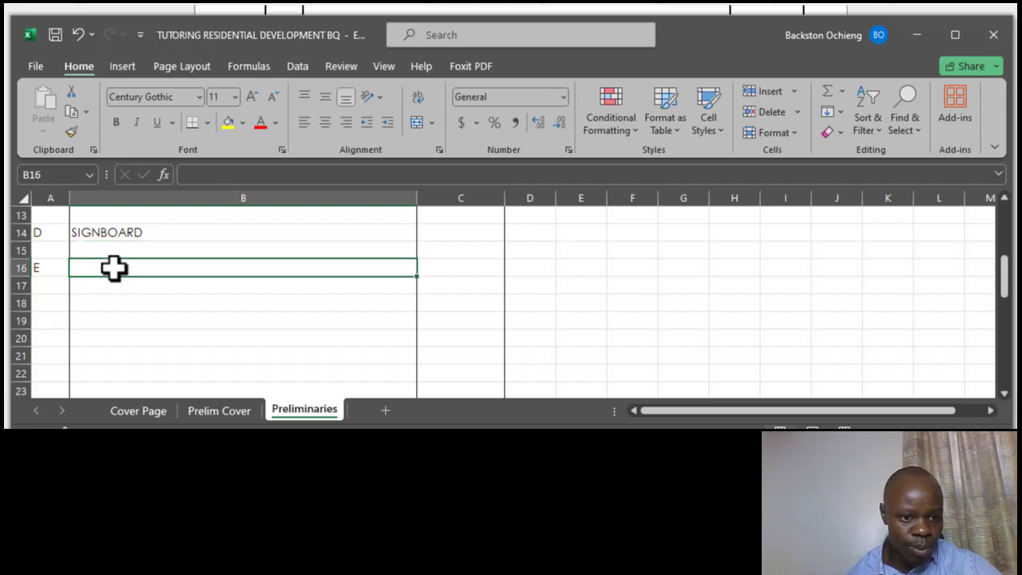
{"action": "type", "text": "LABOR"}
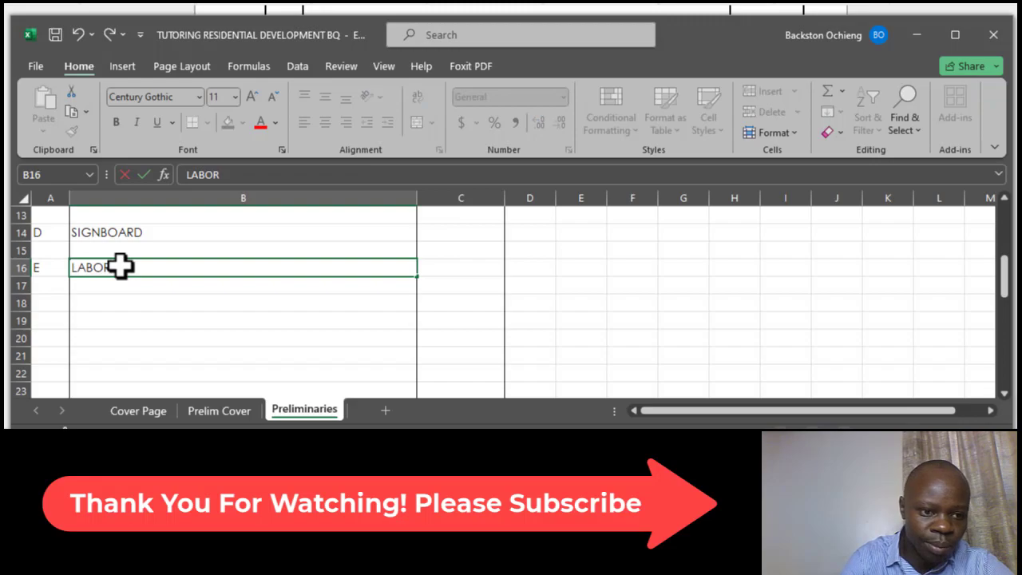
{"action": "type", "text": " CAMPS"}
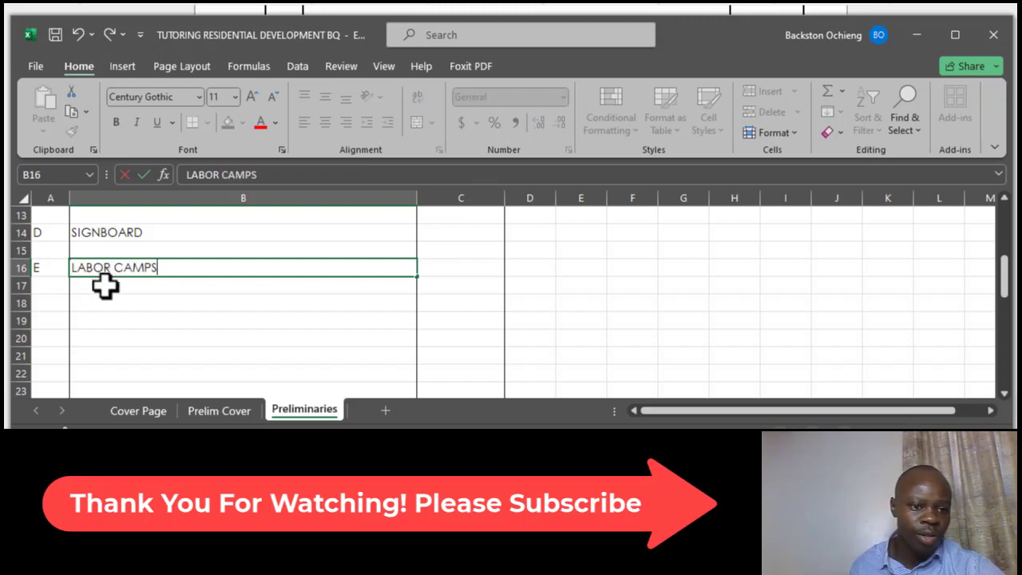
{"action": "key", "text": "Return"}
{"action": "left_click", "coordinate": [169, 251]}
{"action": "left_click", "coordinate": [159, 290]}
{"action": "left_click", "coordinate": [192, 265]}
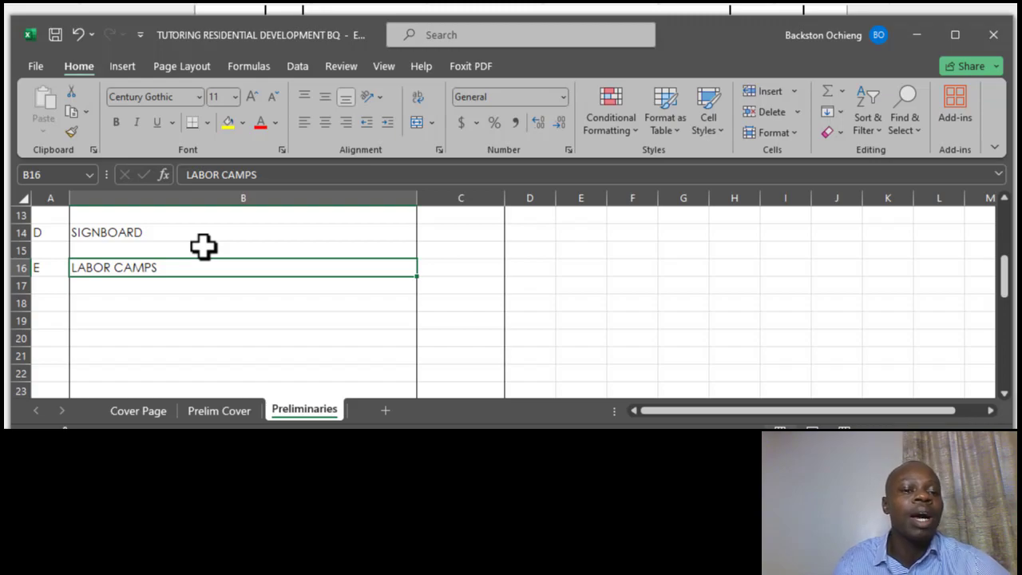
{"action": "left_click", "coordinate": [136, 319]}
- Add item F in row 18 below the labor camps item, with the heading TRANSPORT in the description column
{"action": "left_click", "coordinate": [48, 302]}
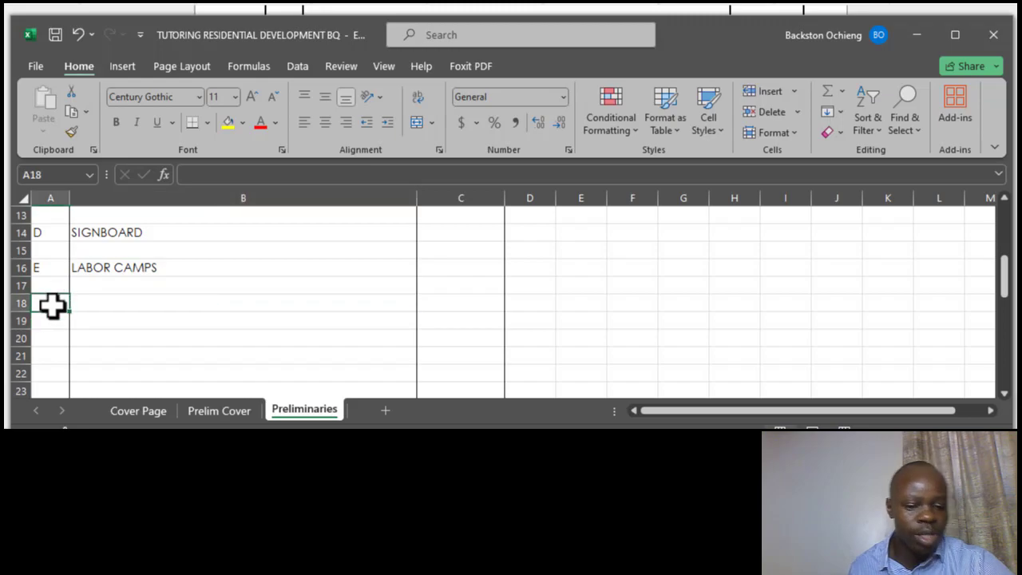
{"action": "type", "text": "F"}
{"action": "left_click", "coordinate": [114, 269]}
{"action": "left_click", "coordinate": [114, 308]}
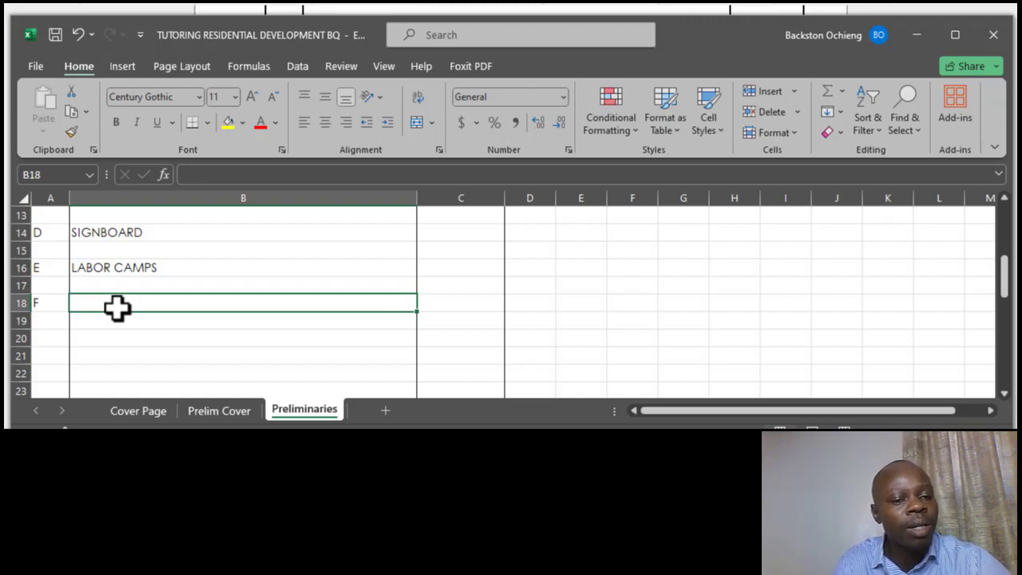
{"action": "type", "text": "TRANS"}
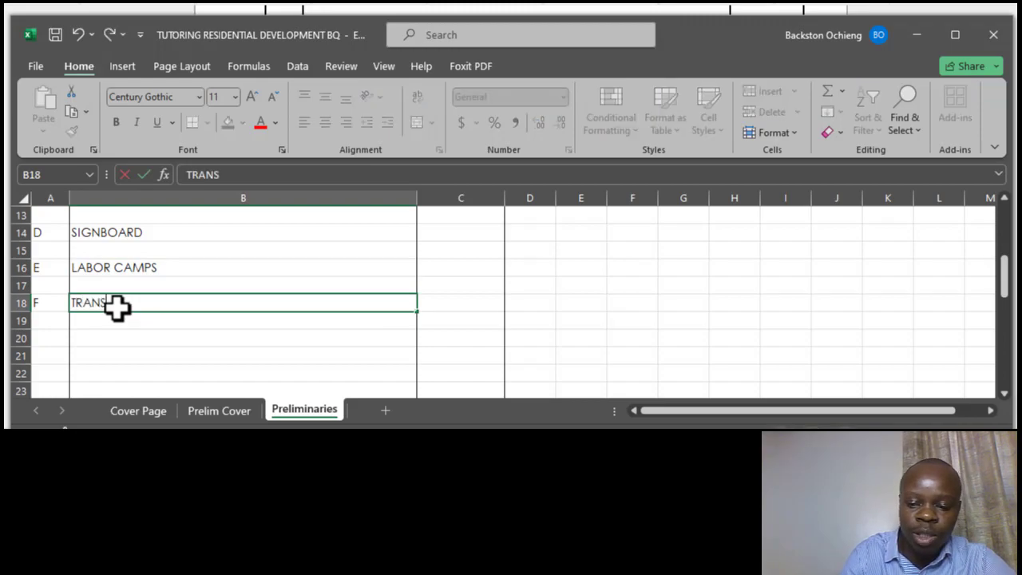
{"action": "type", "text": "PORT"}
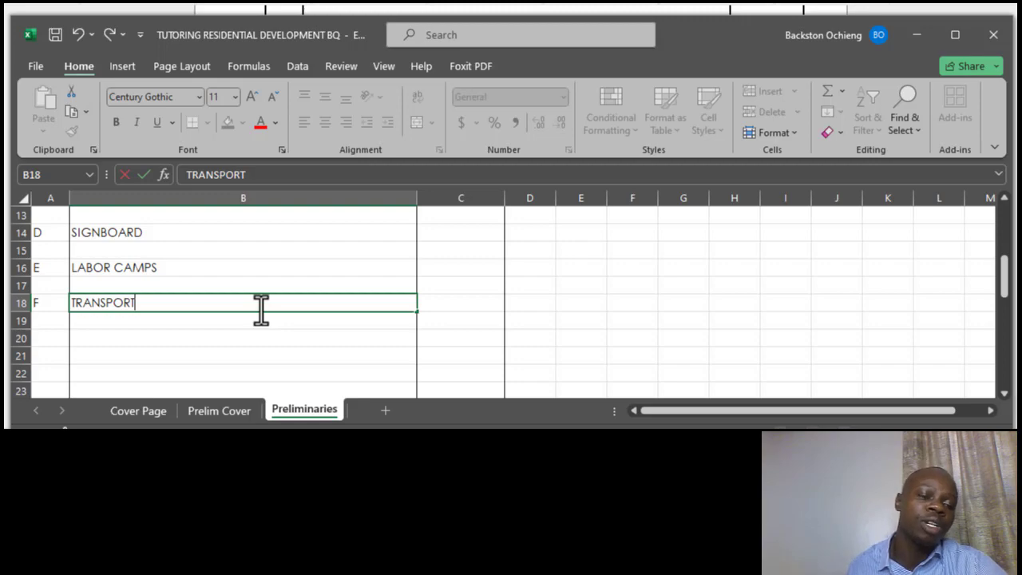
{"action": "left_click", "coordinate": [156, 267]}
{"action": "left_click", "coordinate": [149, 289]}
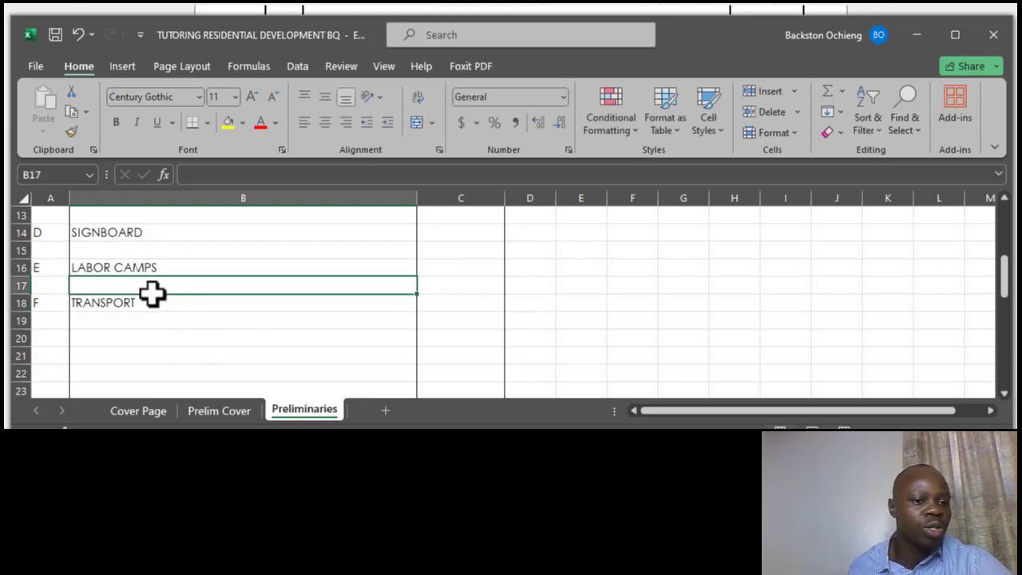
{"action": "left_click", "coordinate": [139, 306]}
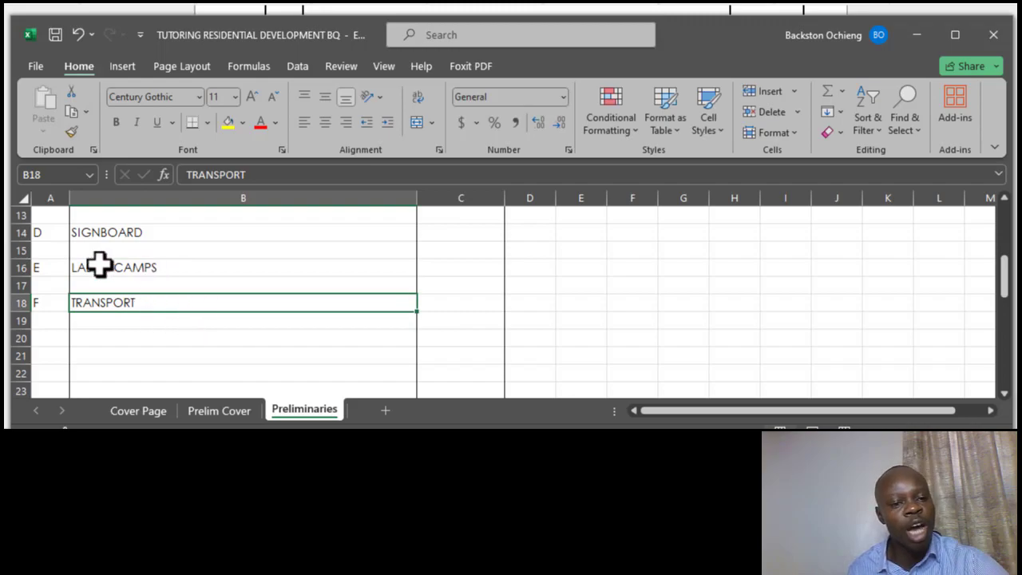
{"action": "left_click", "coordinate": [123, 282]}
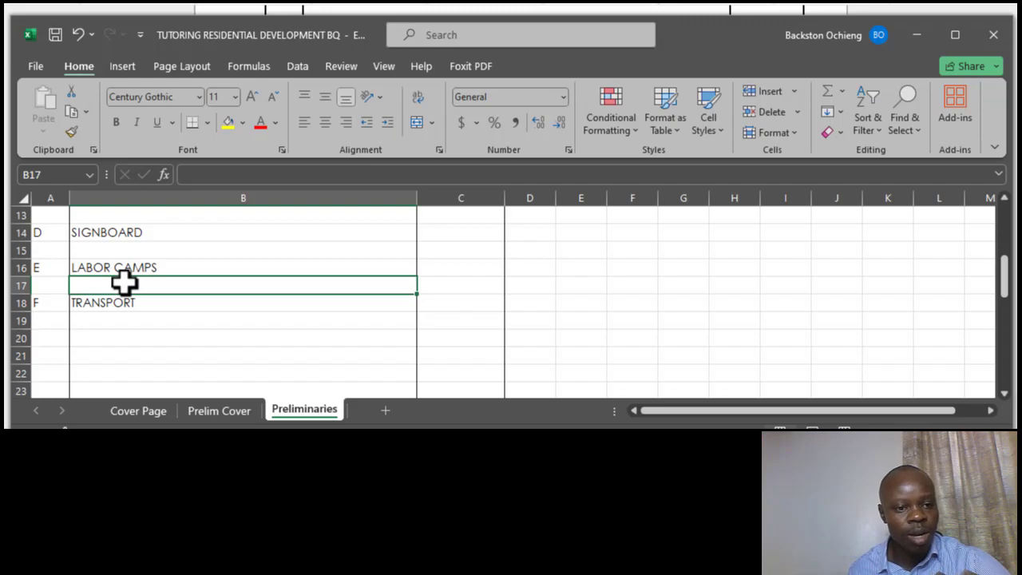
{"action": "left_click", "coordinate": [134, 269]}
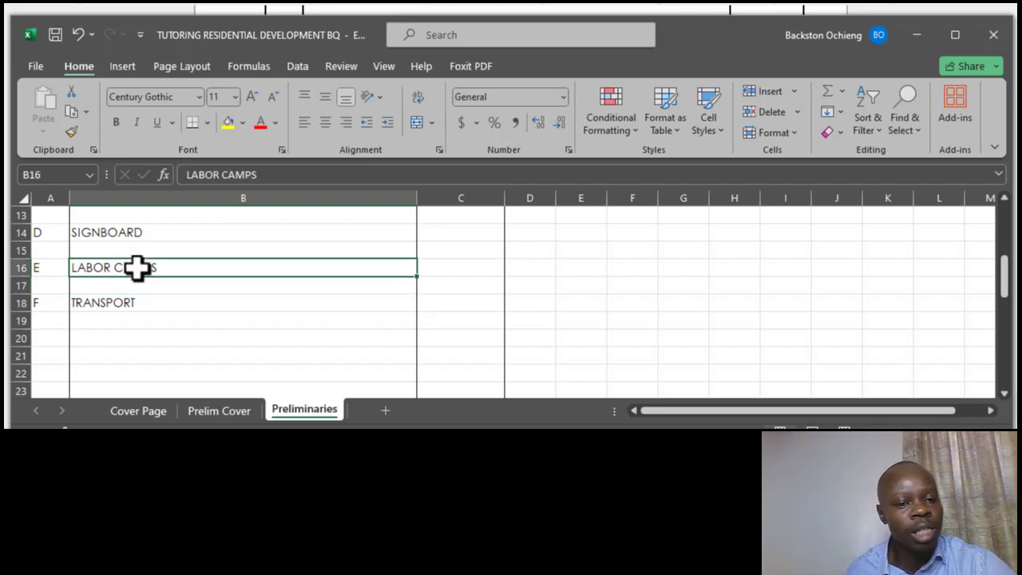
{"action": "left_click", "coordinate": [140, 302]}
{"action": "left_click", "coordinate": [165, 283]}
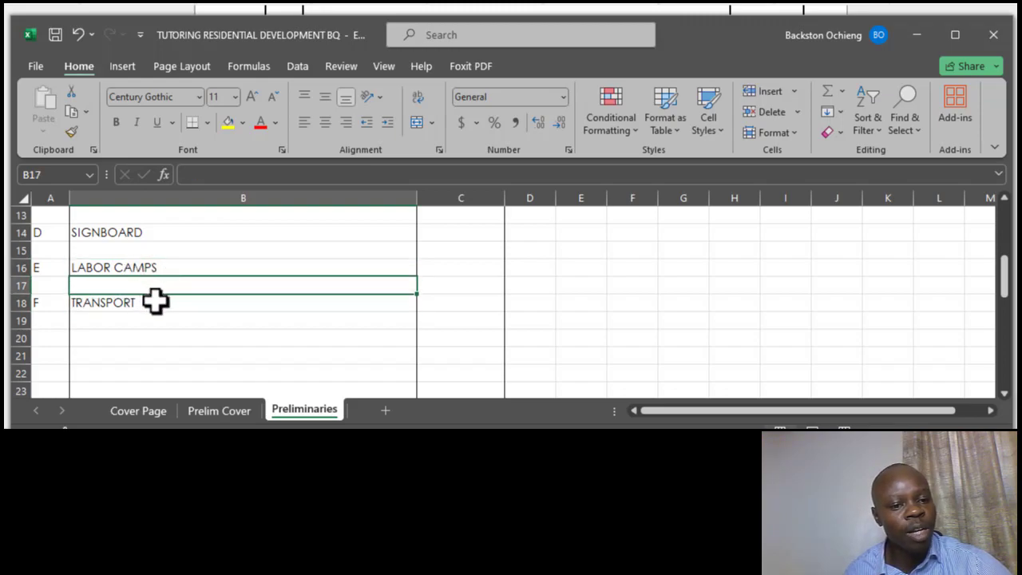
{"action": "left_click", "coordinate": [155, 305]}
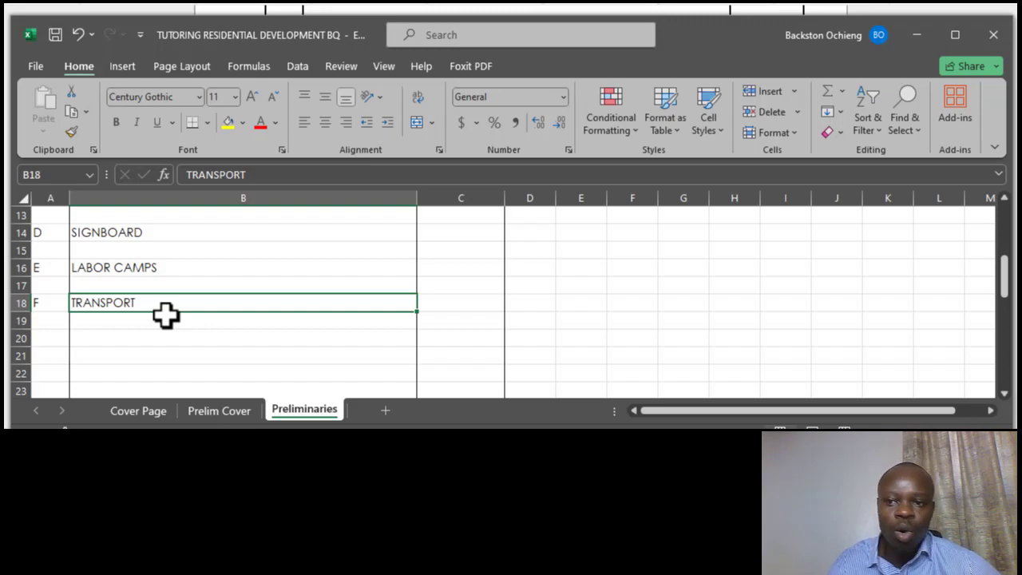
{"action": "left_click", "coordinate": [174, 270]}
{"action": "left_click", "coordinate": [156, 297]}
{"action": "left_click", "coordinate": [185, 269]}
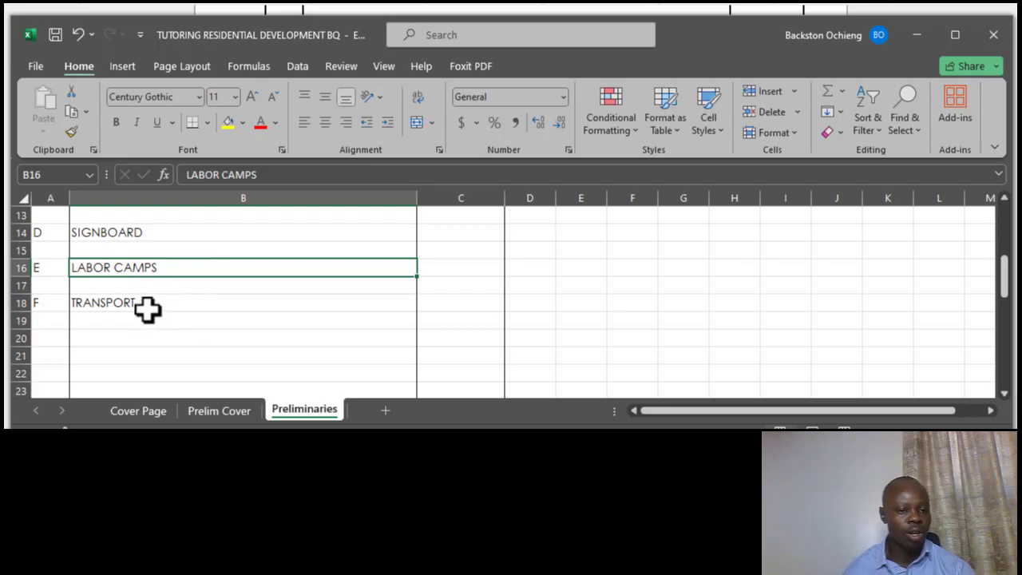
{"action": "left_click", "coordinate": [160, 287]}
{"action": "left_click", "coordinate": [165, 304]}
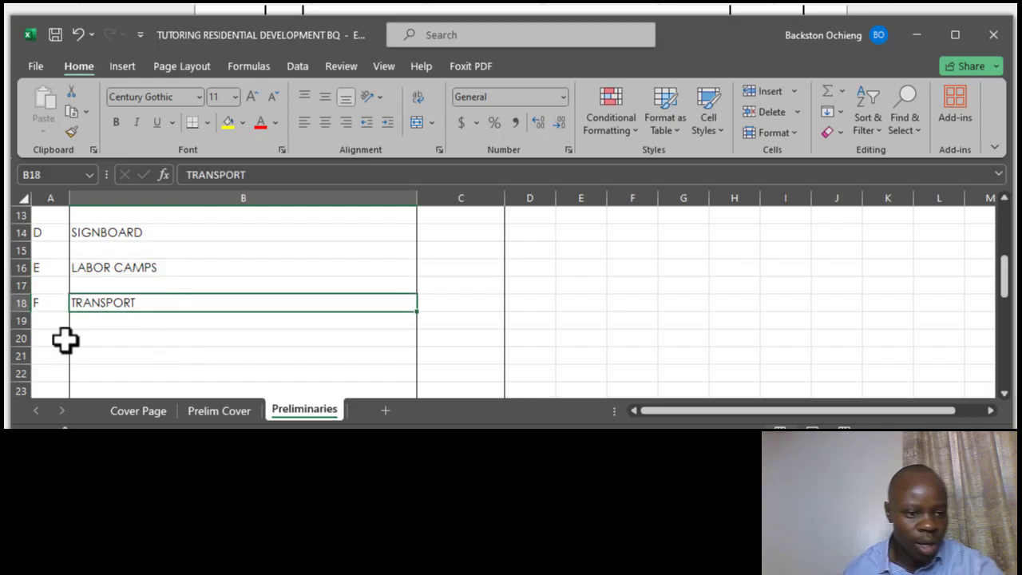
- Add item G in row 20 below the transport item, with the heading SECURITY in the description column
{"action": "left_click", "coordinate": [61, 340]}
{"action": "type", "text": "G"}
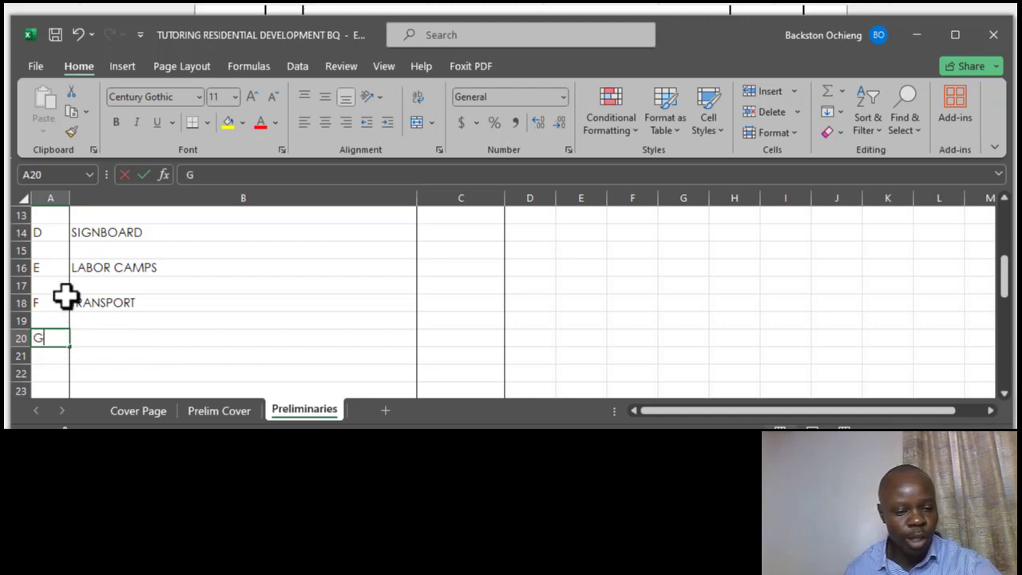
{"action": "left_click", "coordinate": [99, 301]}
{"action": "left_click_drag", "start_coordinate": [101, 326], "coordinate": [139, 331]}
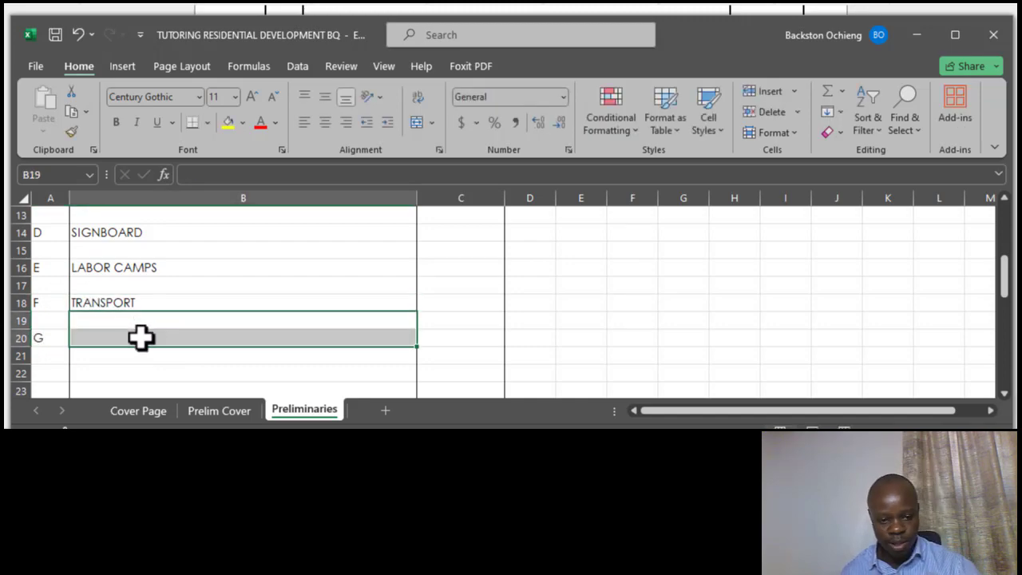
{"action": "left_click", "coordinate": [144, 338]}
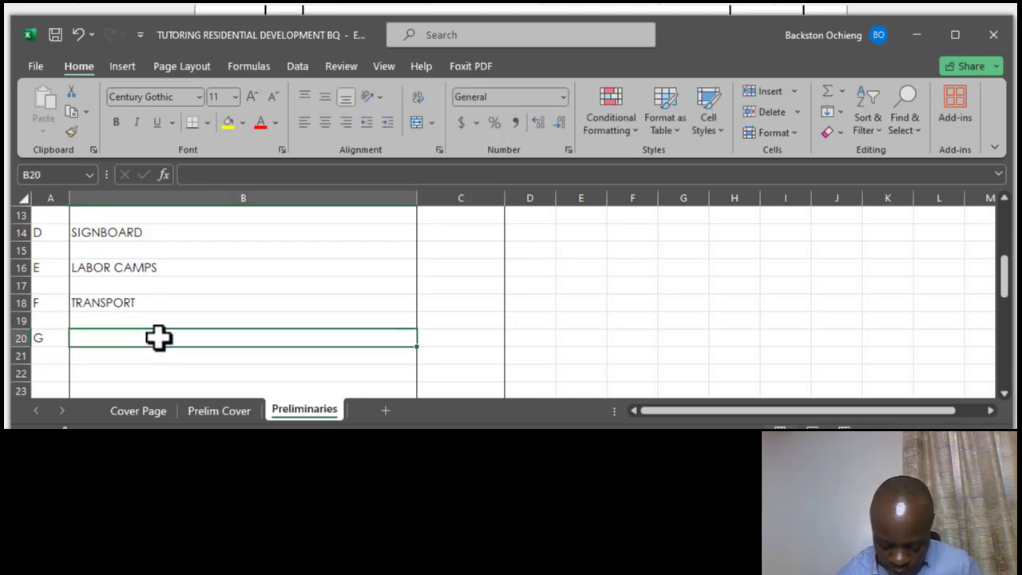
{"action": "left_click", "coordinate": [131, 305]}
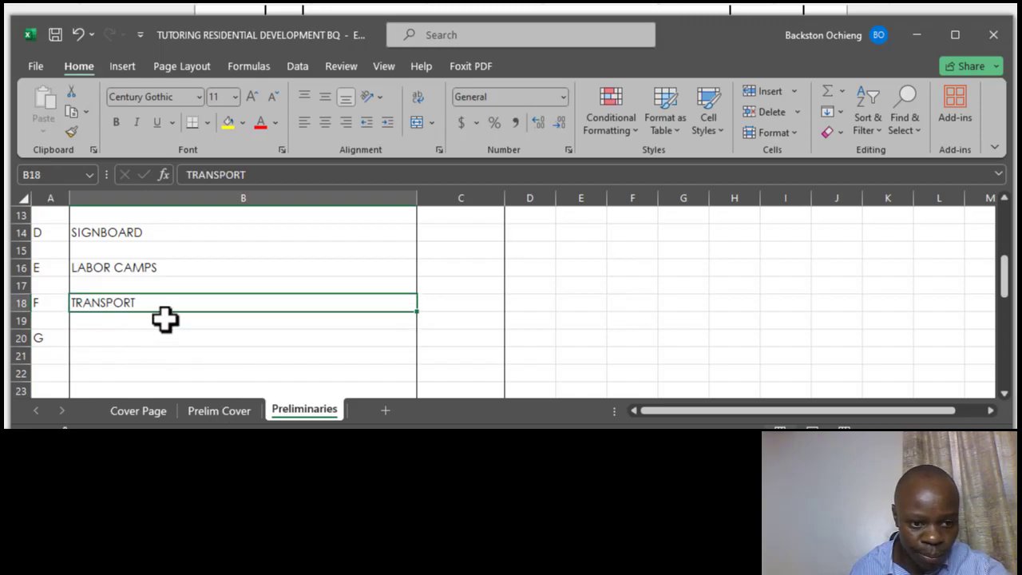
{"action": "scroll", "coordinate": [164, 318], "scroll_direction": "down", "scroll_amount": 1}
{"action": "left_click", "coordinate": [109, 287]}
{"action": "type", "text": "SE"}
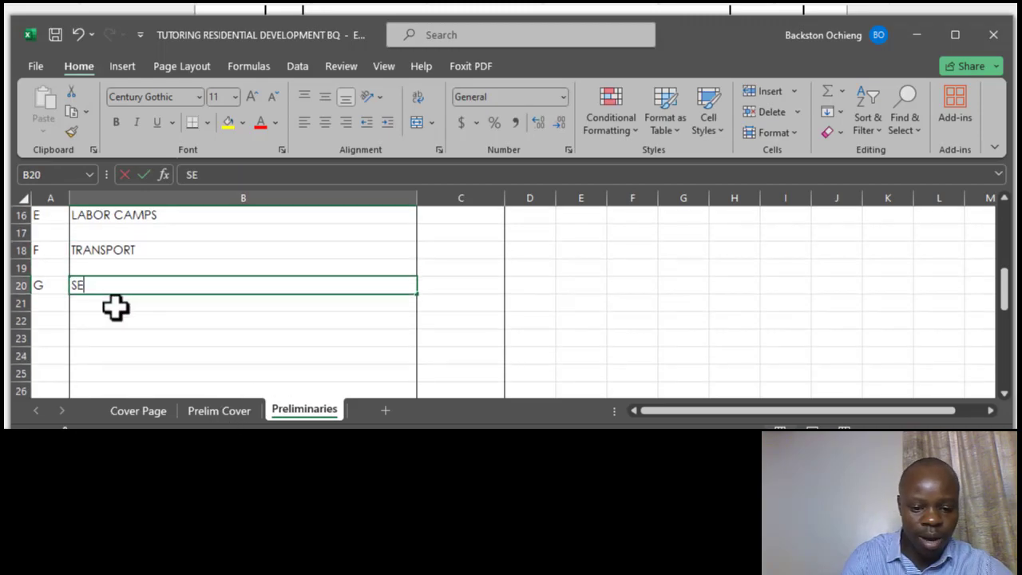
{"action": "type", "text": "CURITY"}
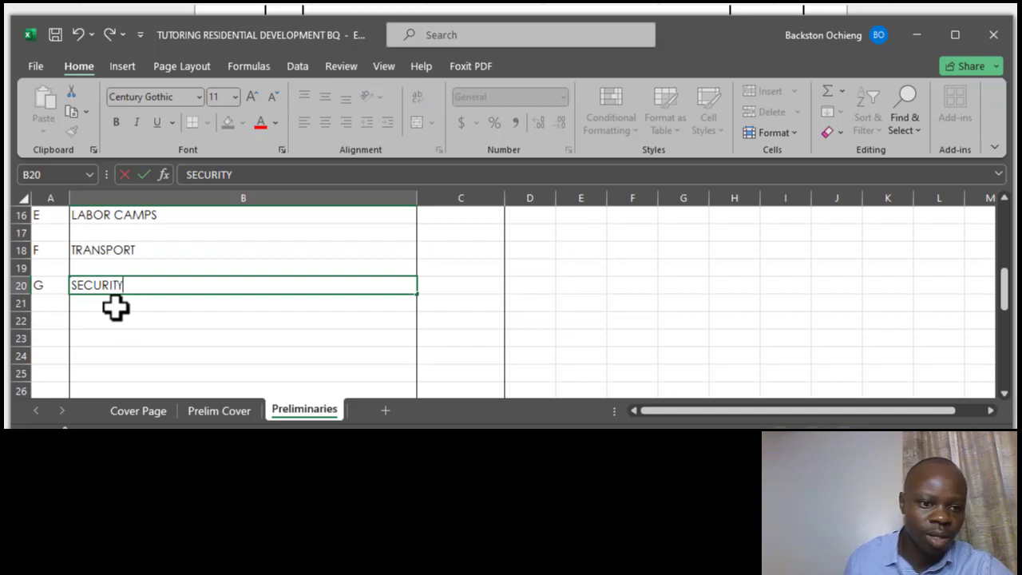
{"action": "key", "text": "Return"}
{"action": "left_click", "coordinate": [145, 287]}
{"action": "left_click", "coordinate": [130, 302]}
{"action": "left_click", "coordinate": [139, 286]}
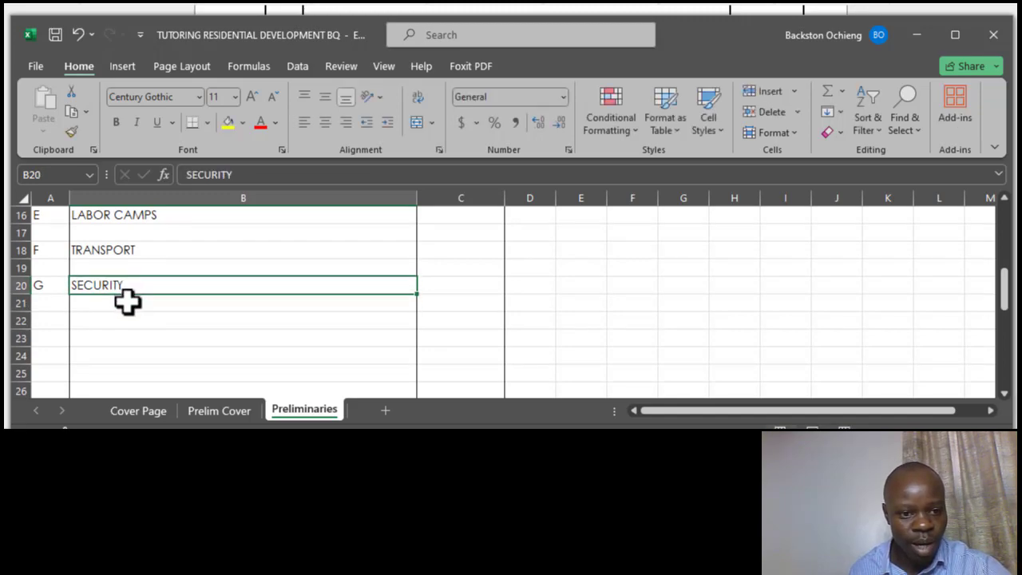
{"action": "left_click", "coordinate": [160, 306]}
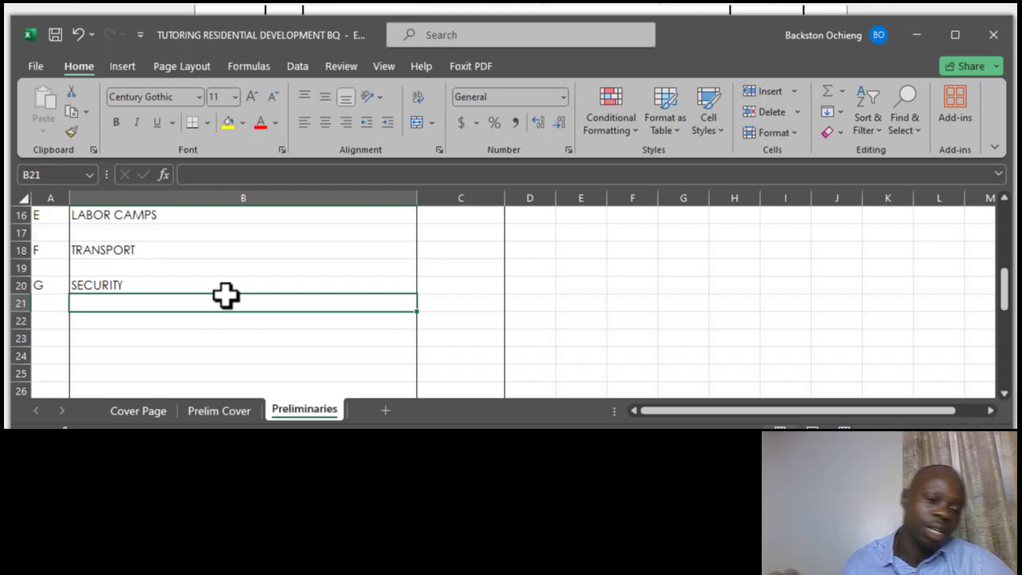
{"action": "left_click", "coordinate": [190, 280]}
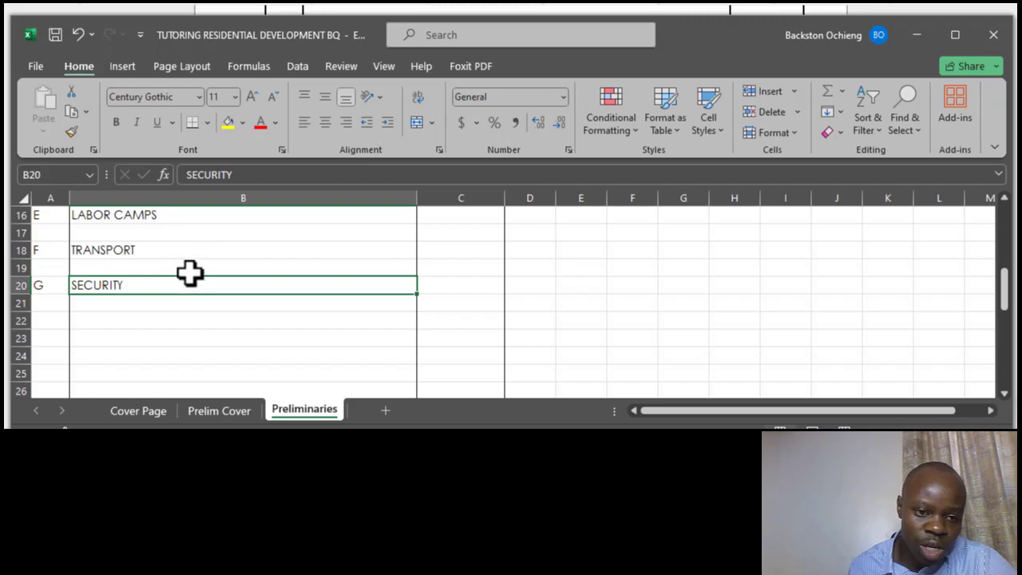
- Add item H in row 22 below the security item, with the heading BID SECURITY in the description column
{"action": "scroll", "coordinate": [191, 264], "scroll_direction": "down", "scroll_amount": 2}
{"action": "scroll", "coordinate": [190, 263], "scroll_direction": "up", "scroll_amount": 1}
{"action": "left_click", "coordinate": [89, 265]}
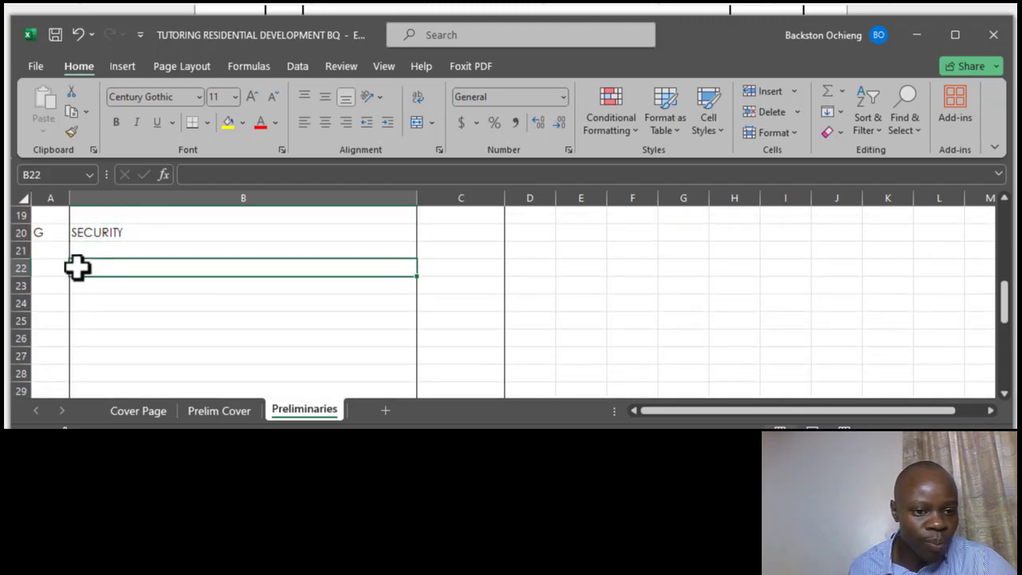
{"action": "left_click", "coordinate": [51, 269]}
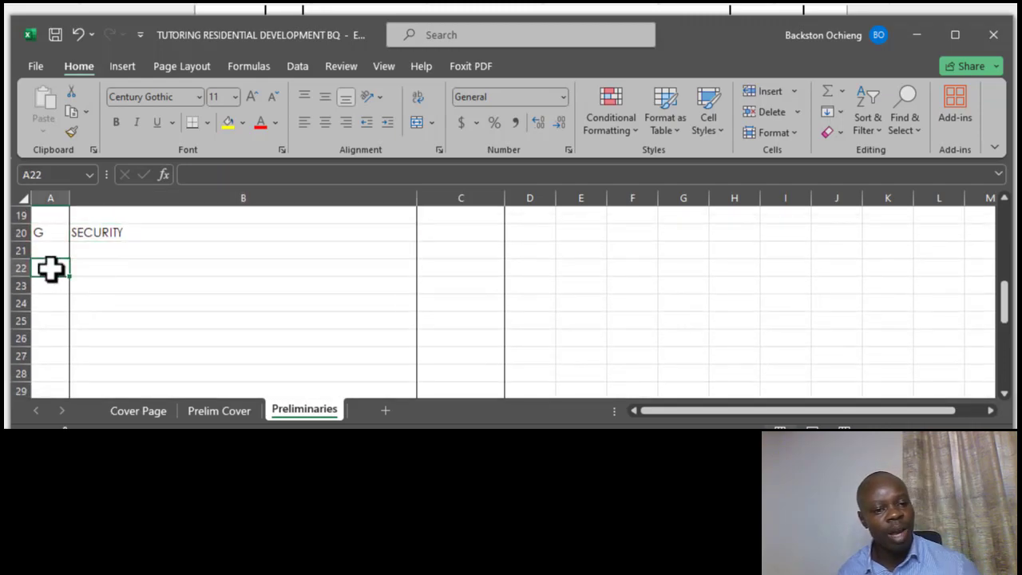
{"action": "scroll", "coordinate": [119, 256], "scroll_direction": "up", "scroll_amount": 2}
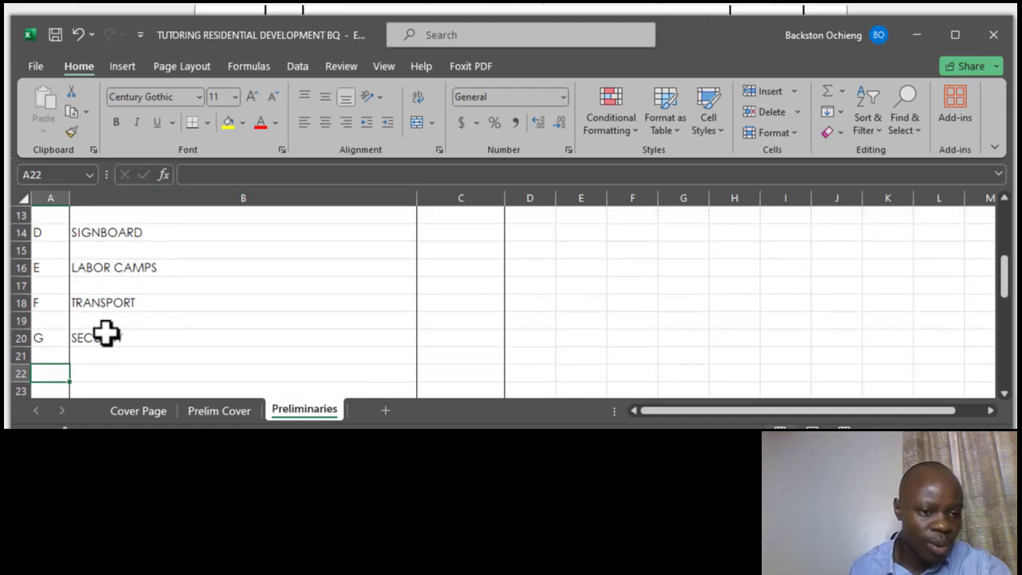
{"action": "scroll", "coordinate": [96, 322], "scroll_direction": "down", "scroll_amount": 1}
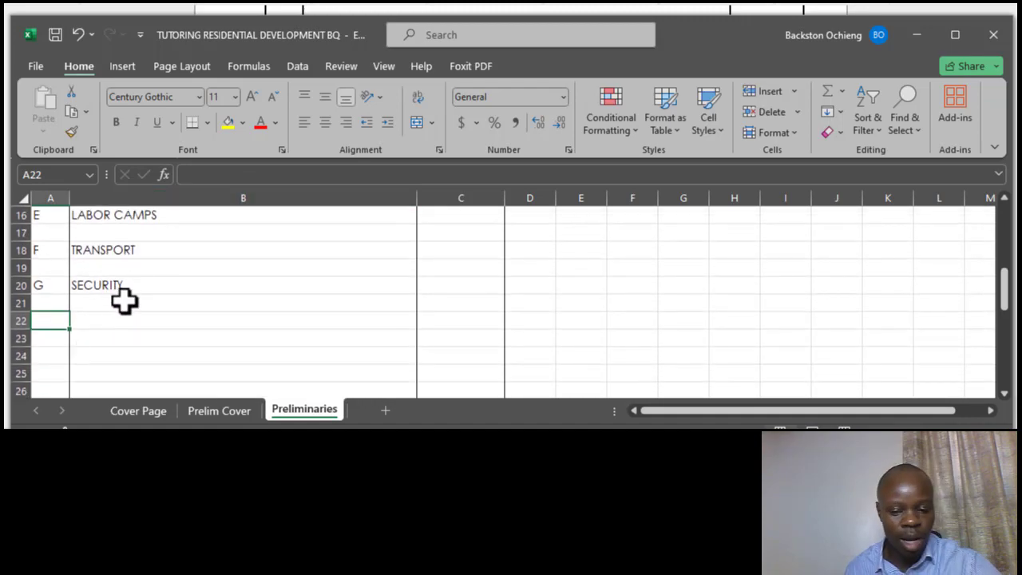
{"action": "type", "text": "H"}
{"action": "left_click", "coordinate": [101, 321]}
{"action": "type", "text": "BID SECU"}
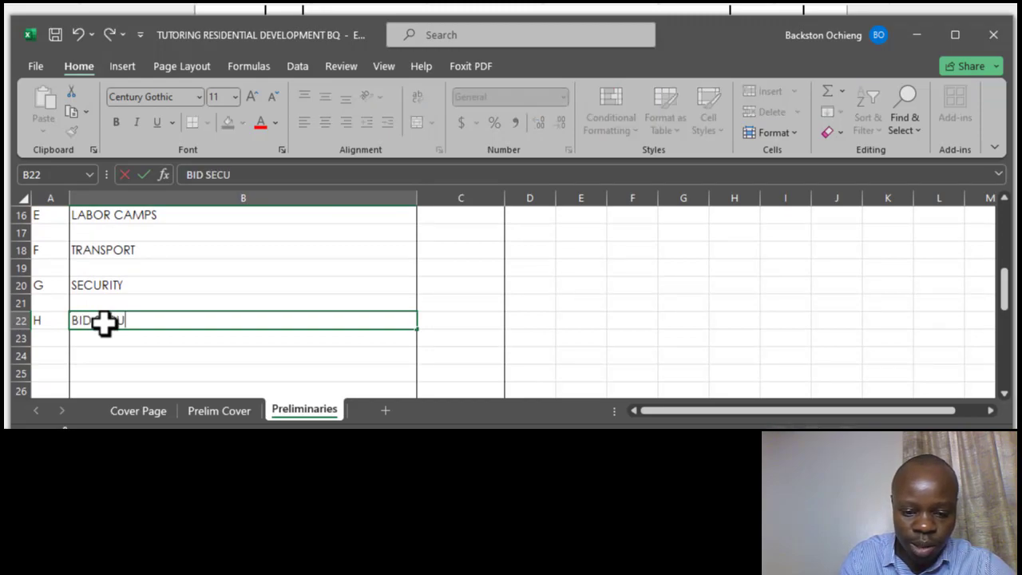
{"action": "type", "text": "RITY"}
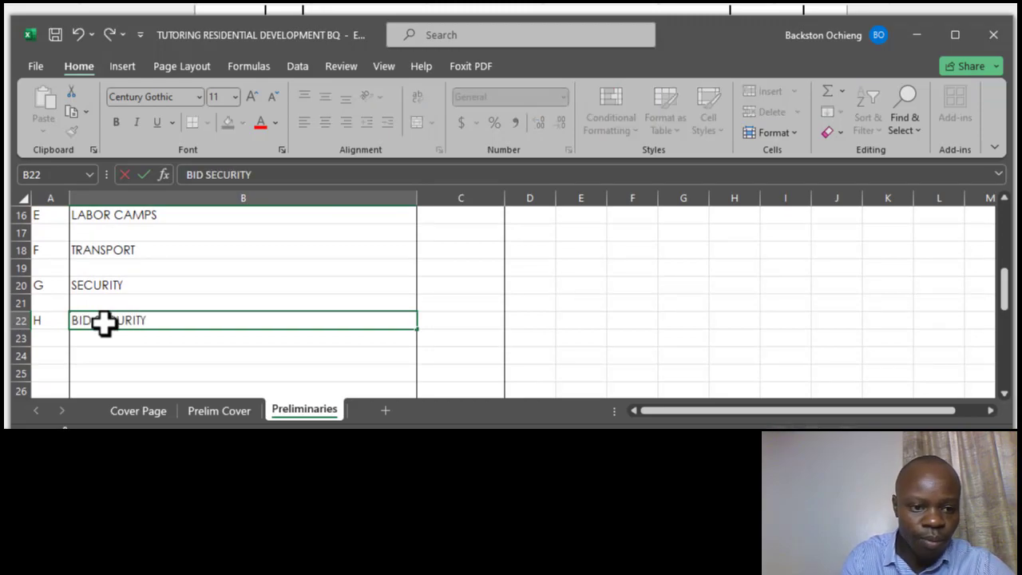
{"action": "left_click", "coordinate": [154, 285]}
{"action": "left_click", "coordinate": [153, 321]}
{"action": "left_click", "coordinate": [152, 337]}
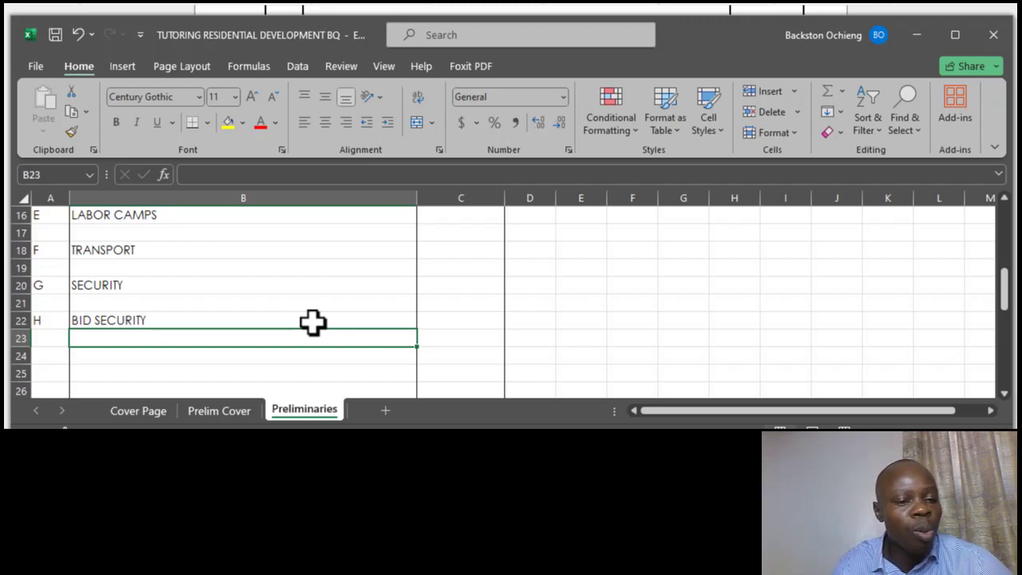
- Add item I in row 24 below the bid security item, with the heading PERFORMANCE BOND in the description column
{"action": "left_click", "coordinate": [174, 304]}
{"action": "left_click", "coordinate": [155, 321]}
{"action": "scroll", "coordinate": [120, 303], "scroll_direction": "down", "scroll_amount": 3}
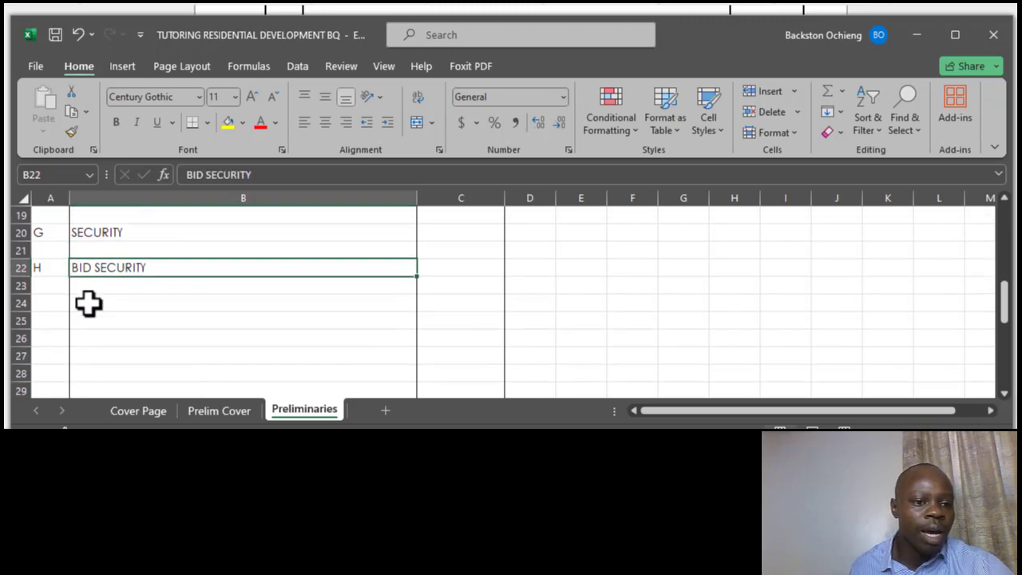
{"action": "left_click", "coordinate": [49, 301]}
{"action": "type", "text": "I"}
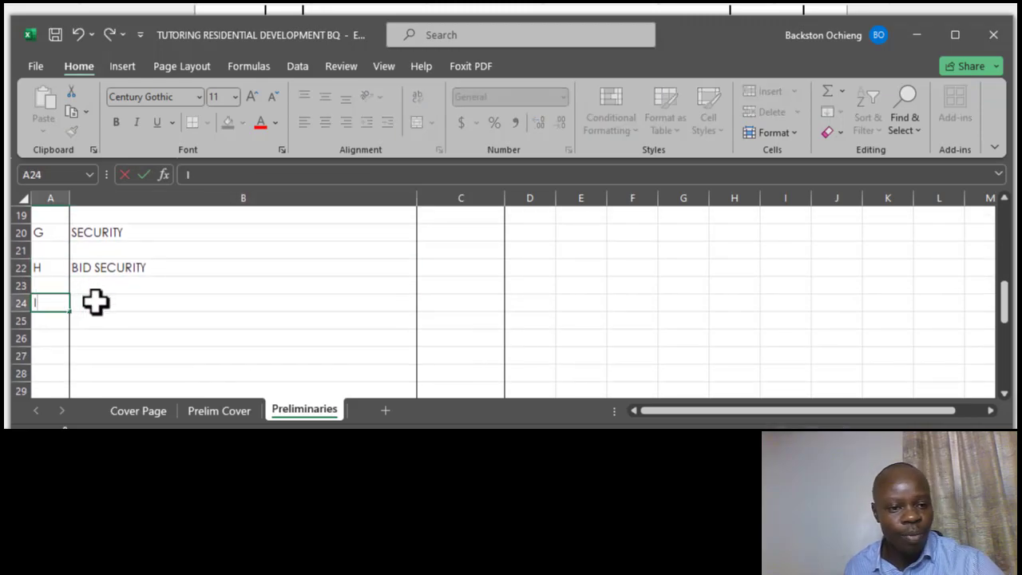
{"action": "left_click", "coordinate": [107, 303]}
{"action": "type", "text": "PERF"}
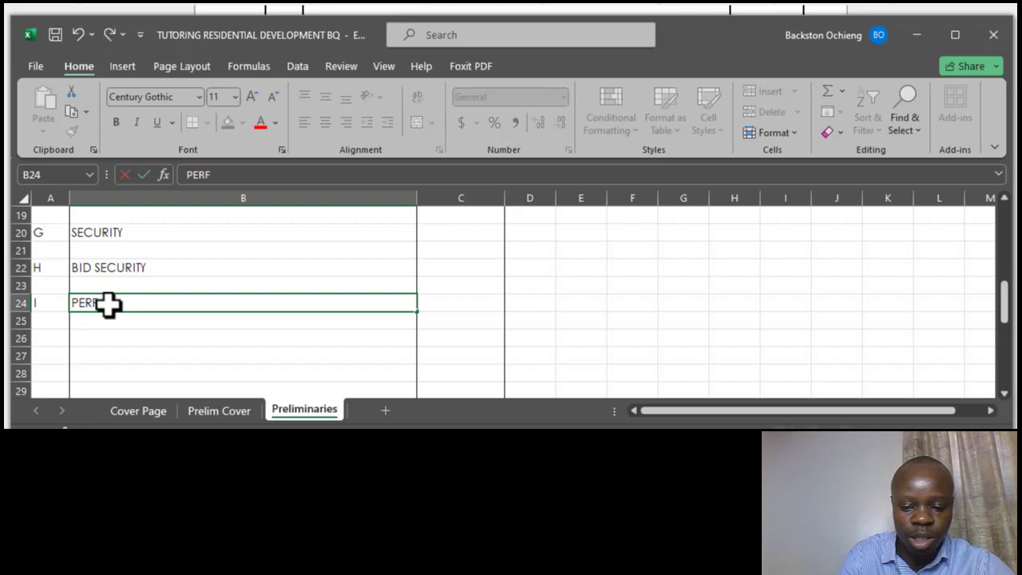
{"action": "type", "text": "ORMANCE"}
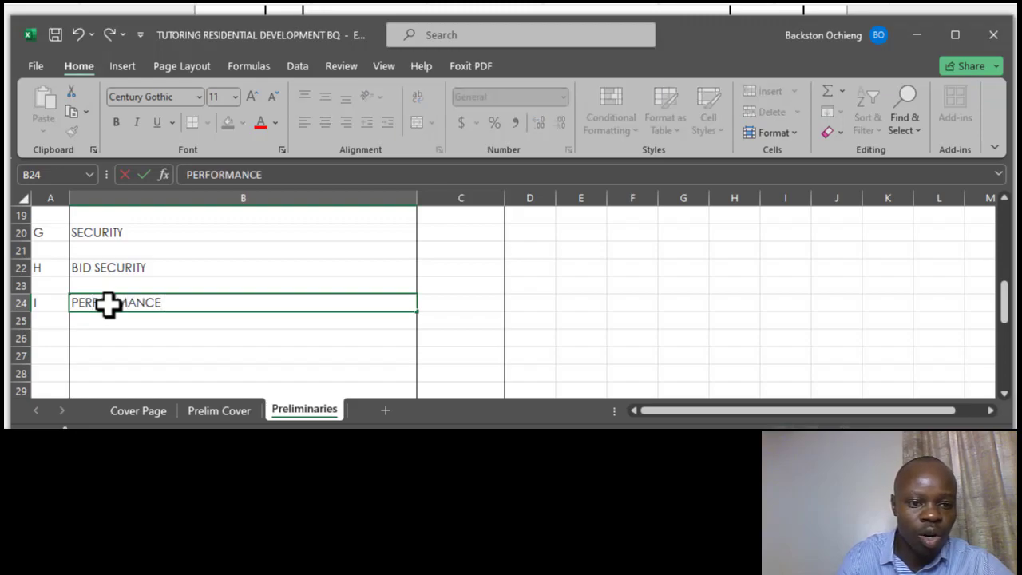
{"action": "type", "text": " BOND"}
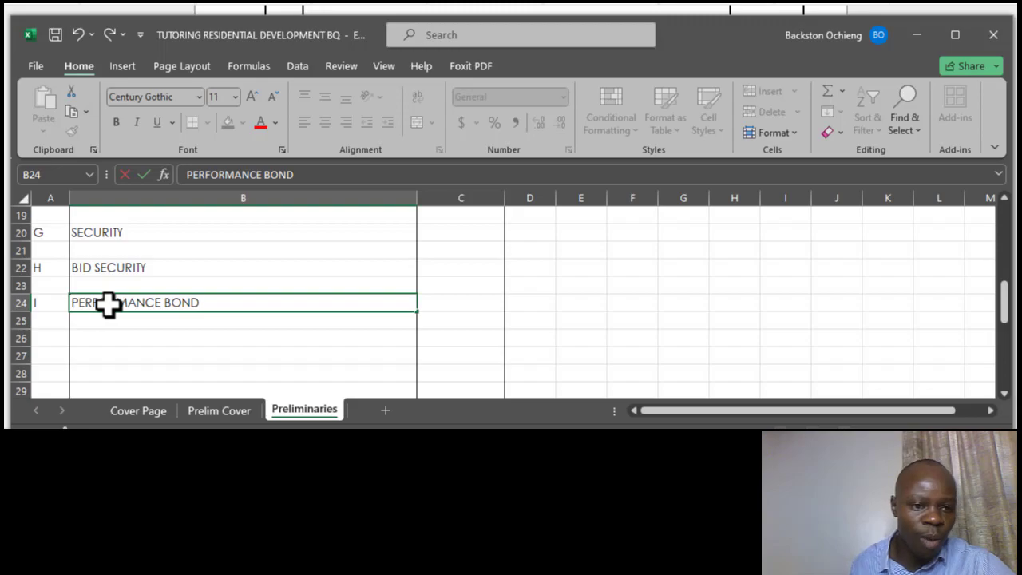
{"action": "left_click", "coordinate": [161, 269]}
{"action": "left_click", "coordinate": [141, 301]}
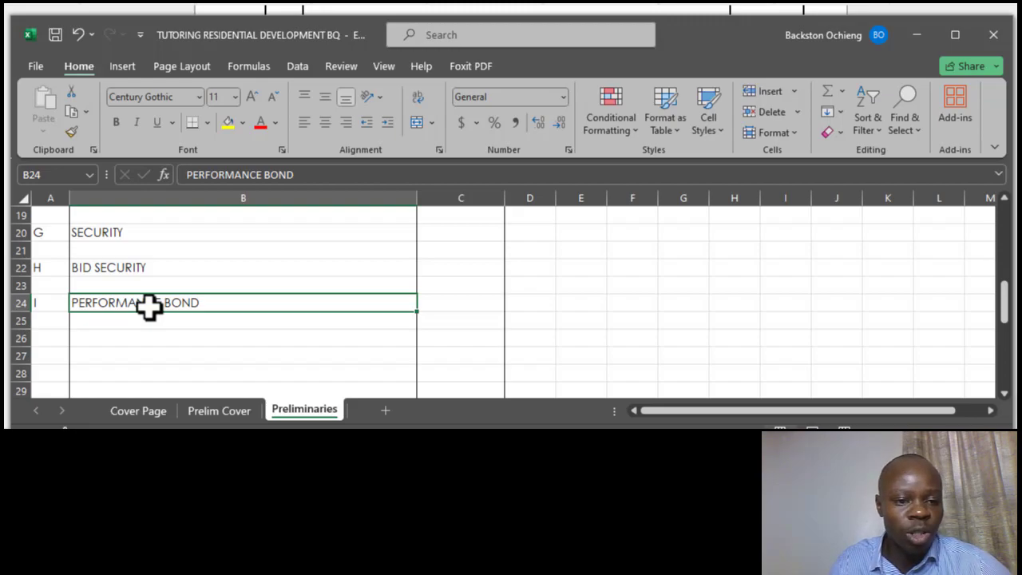
- Review the lettered preliminaries items from the location of site down to the total carried to collection row
{"action": "left_click", "coordinate": [177, 260]}
{"action": "scroll", "coordinate": [228, 283], "scroll_direction": "up", "scroll_amount": 4}
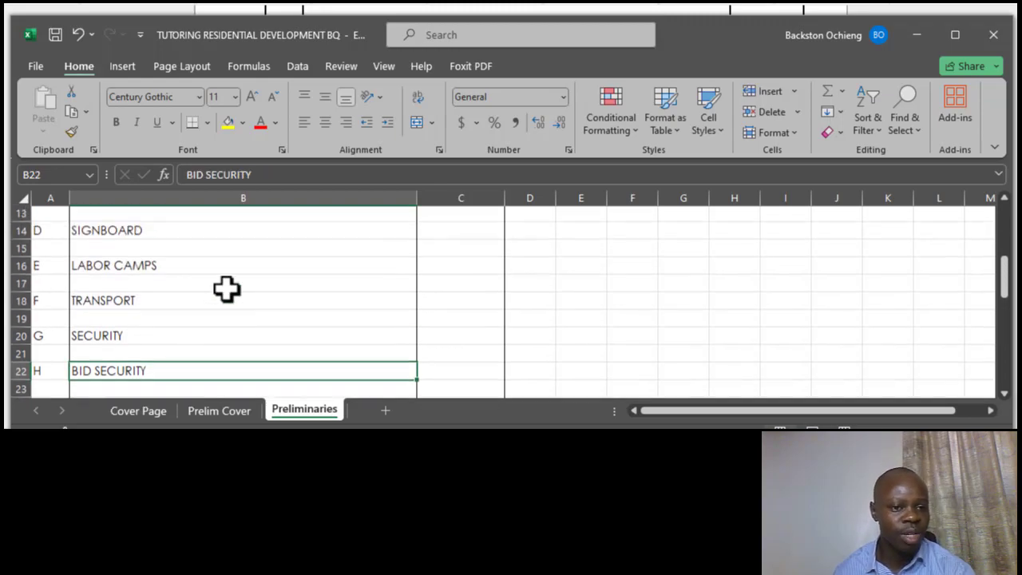
{"action": "scroll", "coordinate": [226, 271], "scroll_direction": "down", "scroll_amount": 1}
{"action": "scroll", "coordinate": [221, 269], "scroll_direction": "up", "scroll_amount": 3}
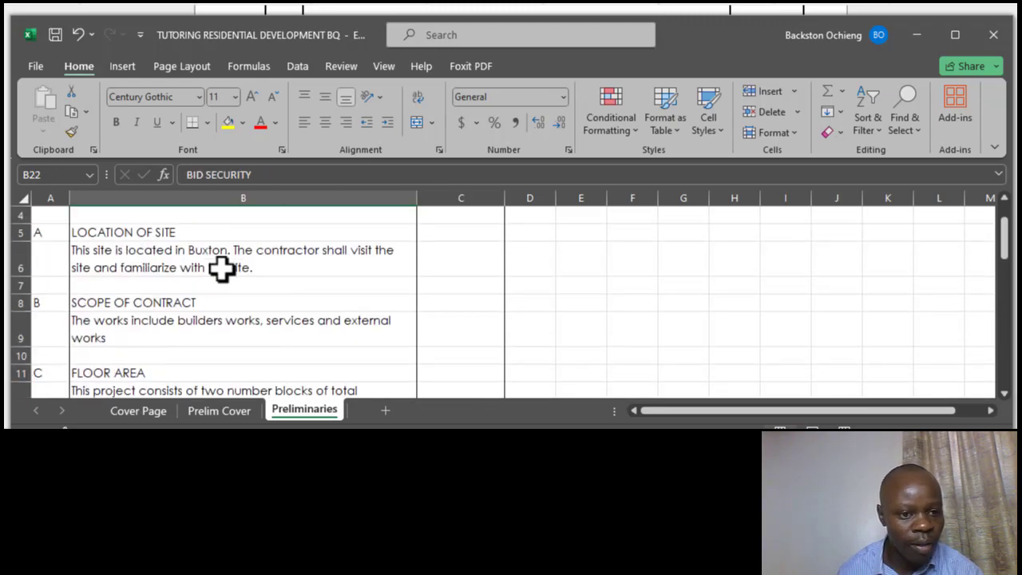
{"action": "scroll", "coordinate": [219, 272], "scroll_direction": "down", "scroll_amount": 7}
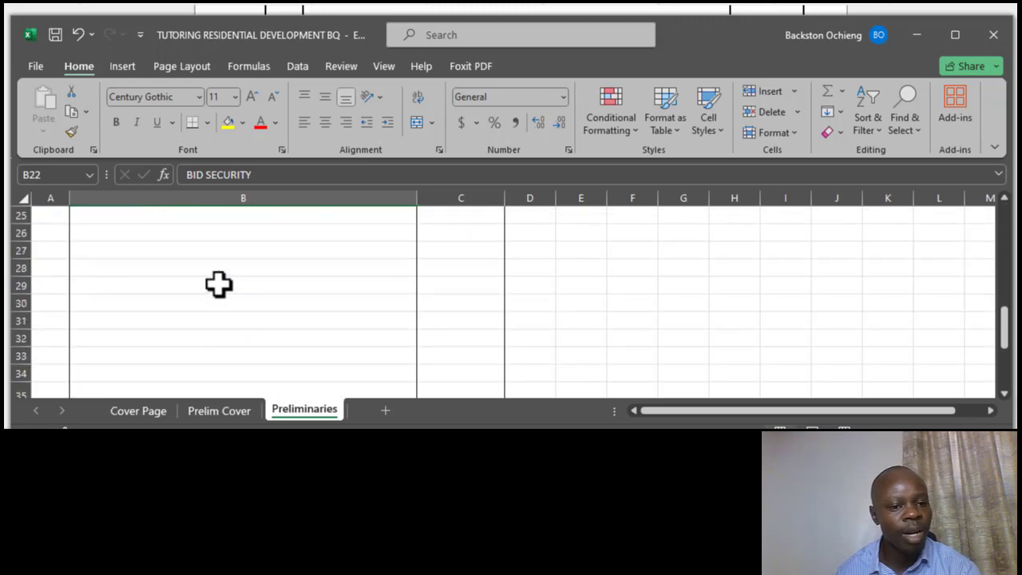
{"action": "left_click", "coordinate": [133, 282]}
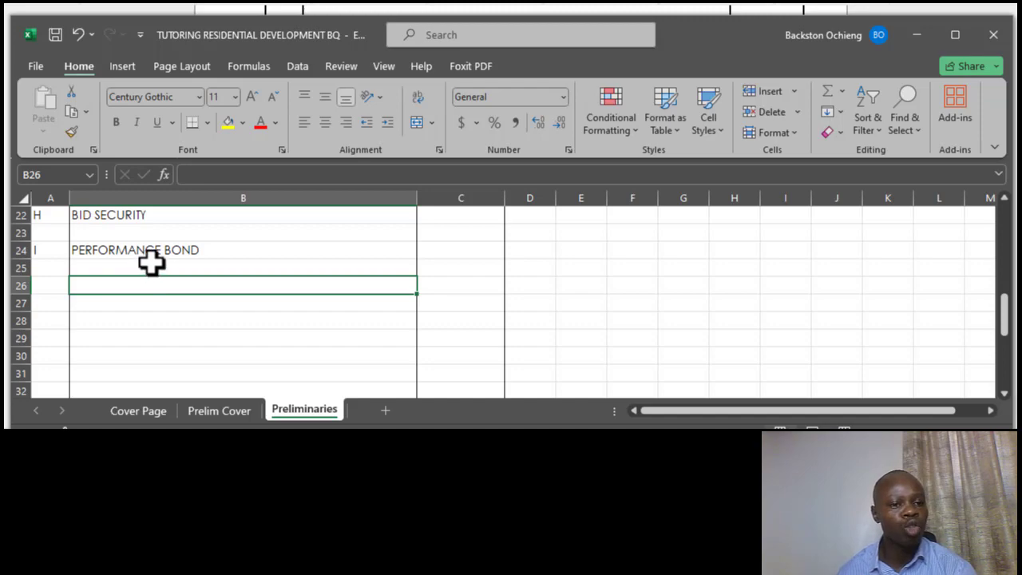
{"action": "left_click", "coordinate": [145, 251]}
{"action": "left_click", "coordinate": [148, 285]}
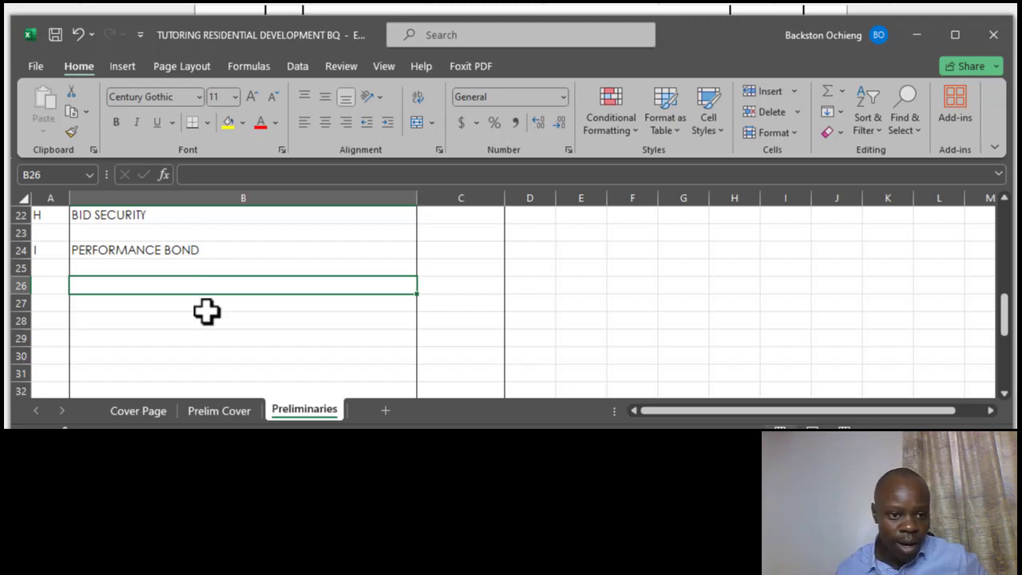
{"action": "scroll", "coordinate": [250, 322], "scroll_direction": "up", "scroll_amount": 2}
{"action": "scroll", "coordinate": [265, 338], "scroll_direction": "up", "scroll_amount": 5}
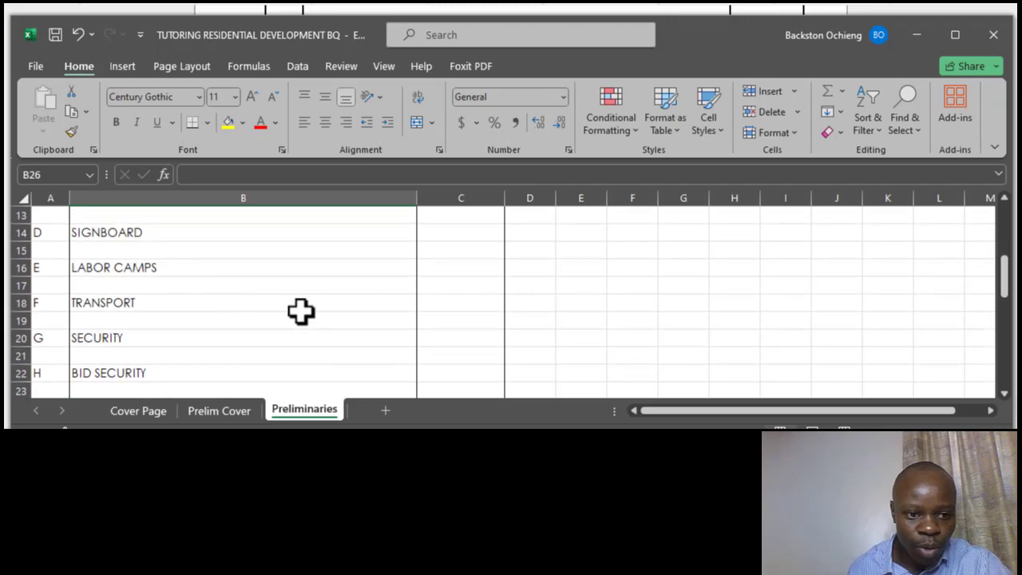
{"action": "scroll", "coordinate": [234, 296], "scroll_direction": "down", "scroll_amount": 6}
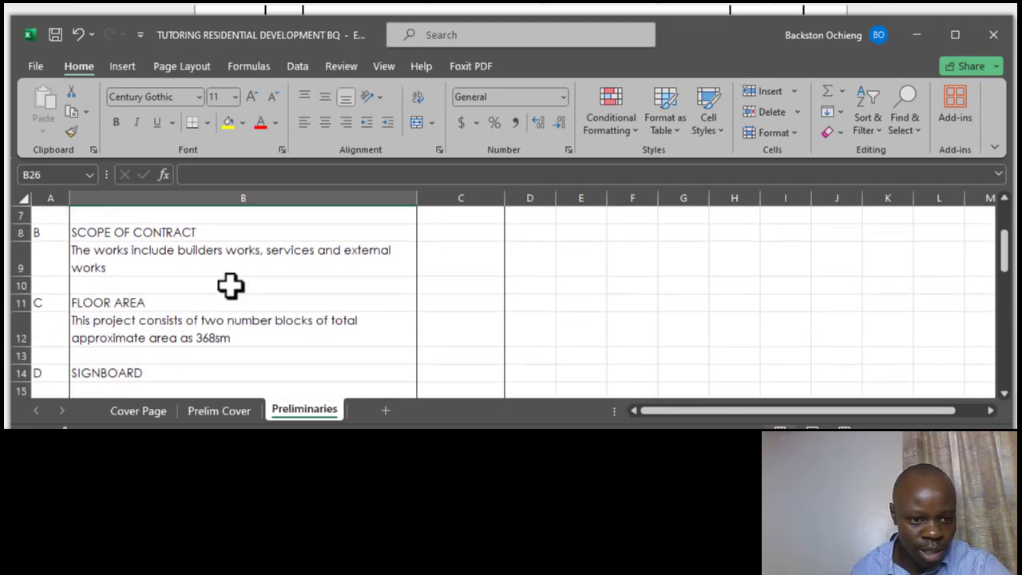
{"action": "scroll", "coordinate": [228, 278], "scroll_direction": "down", "scroll_amount": 4}
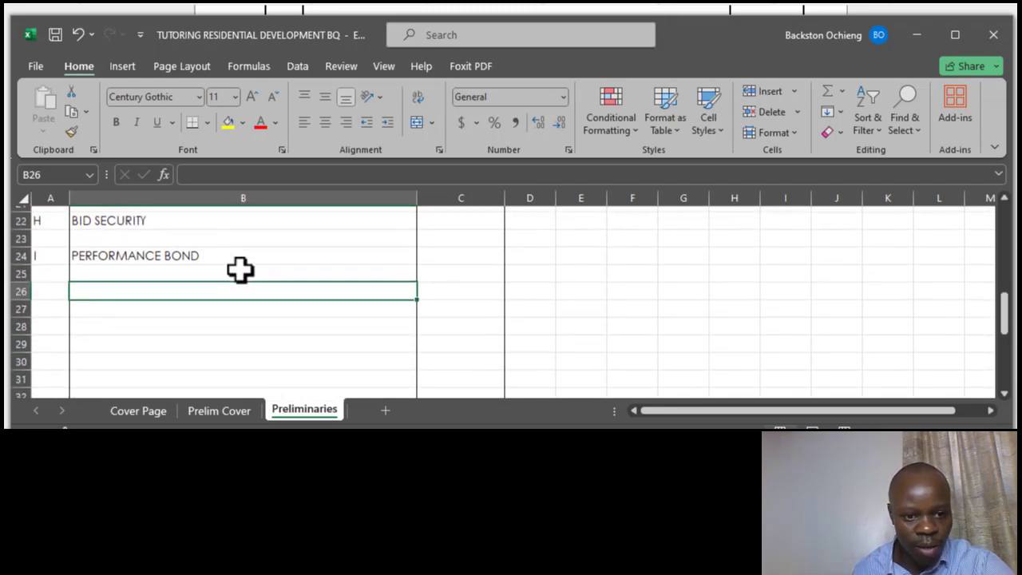
{"action": "scroll", "coordinate": [227, 275], "scroll_direction": "down", "scroll_amount": 3}
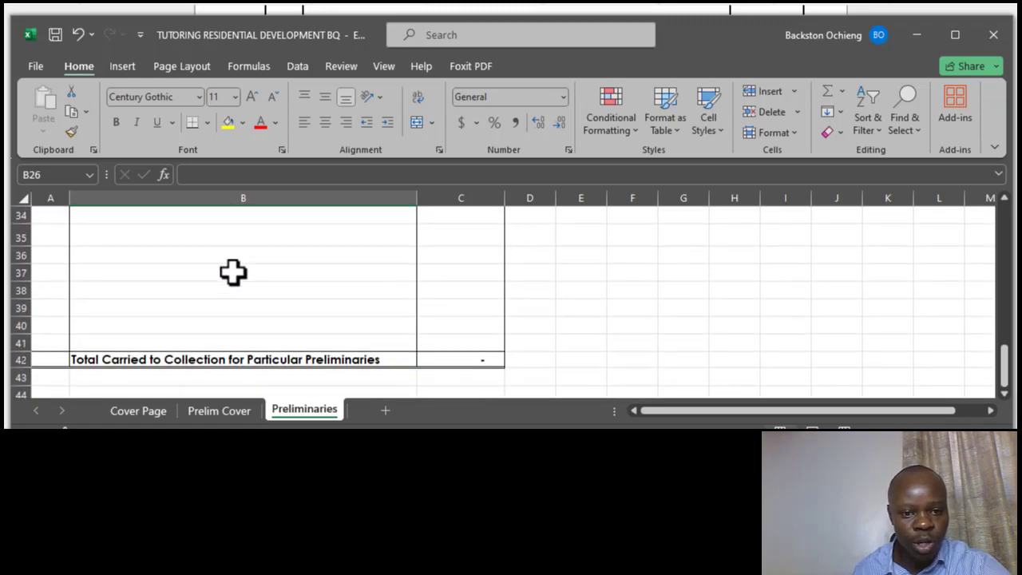
{"action": "left_click", "coordinate": [279, 270]}
{"action": "left_click", "coordinate": [312, 310]}
{"action": "scroll", "coordinate": [353, 328], "scroll_direction": "up", "scroll_amount": 7}
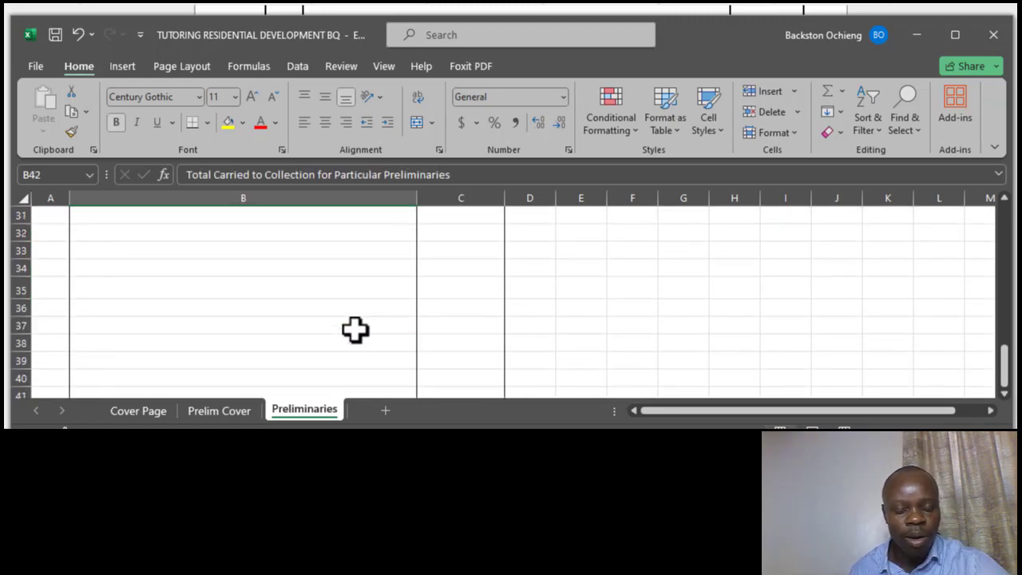
{"action": "left_click", "coordinate": [328, 356]}
{"action": "left_click", "coordinate": [221, 276]}
{"action": "scroll", "coordinate": [220, 275], "scroll_direction": "up", "scroll_amount": 3}
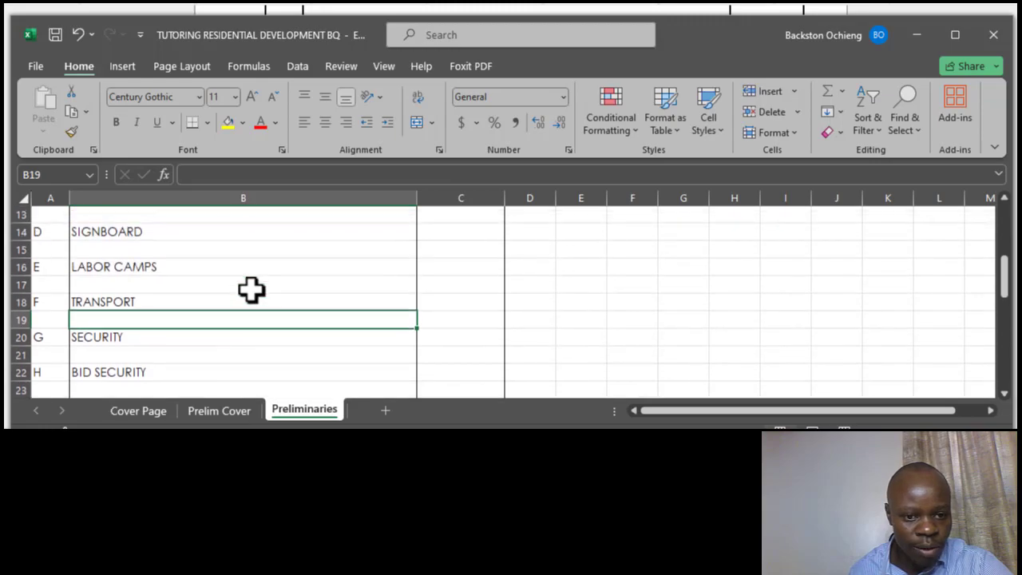
{"action": "left_click", "coordinate": [169, 302]}
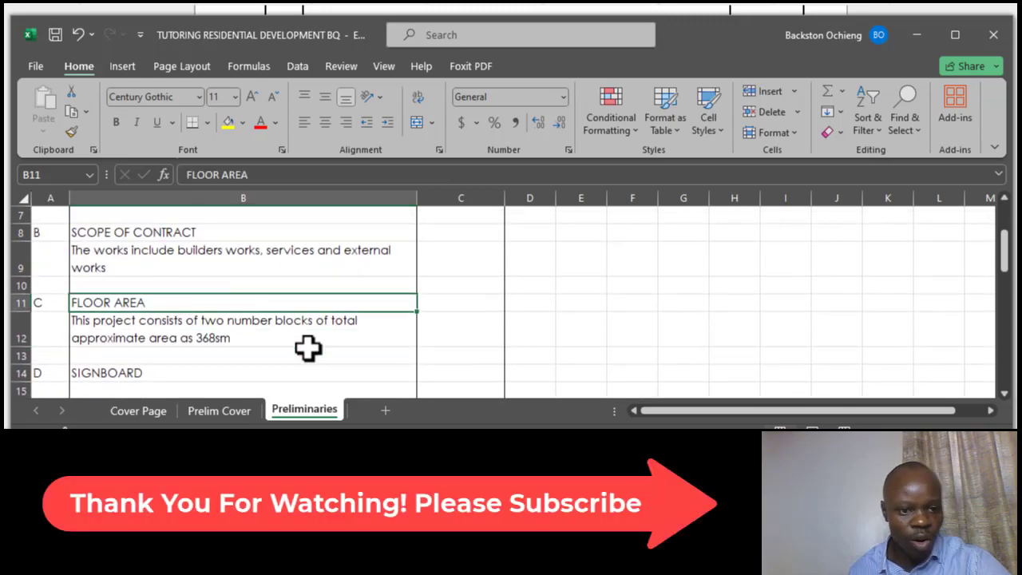
{"action": "scroll", "coordinate": [312, 319], "scroll_direction": "up", "scroll_amount": 1}
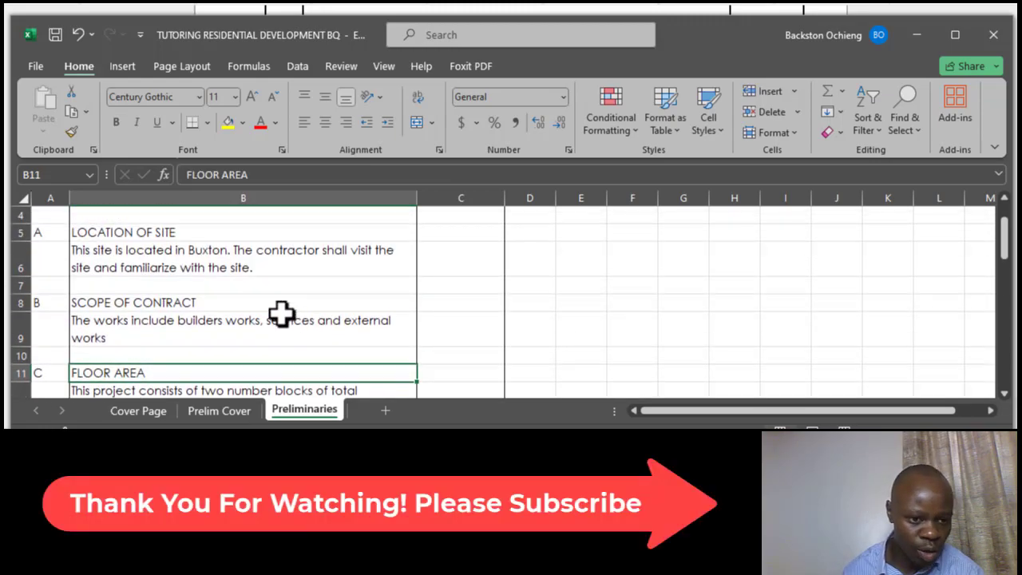
{"action": "left_click", "coordinate": [185, 289]}
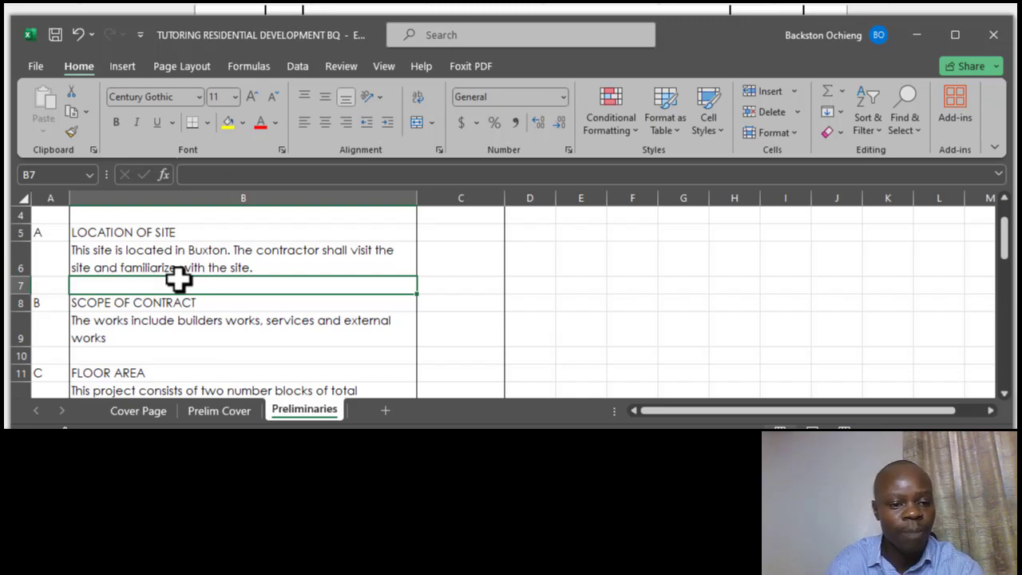
- Enter an amount of 75000 for the signboard item in cell C14
{"action": "scroll", "coordinate": [216, 311], "scroll_direction": "down", "scroll_amount": 2}
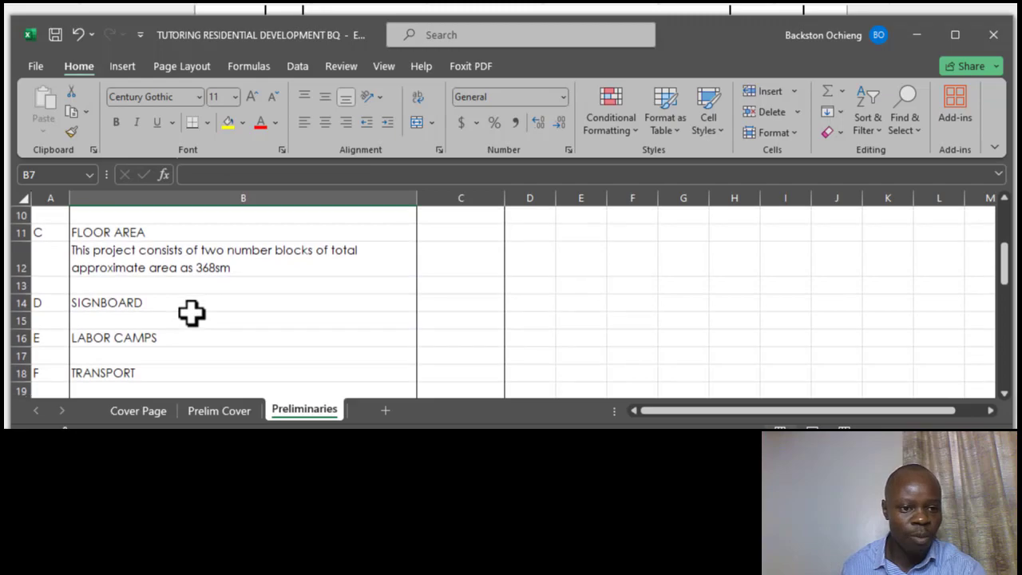
{"action": "left_click", "coordinate": [142, 273]}
{"action": "left_click", "coordinate": [153, 302]}
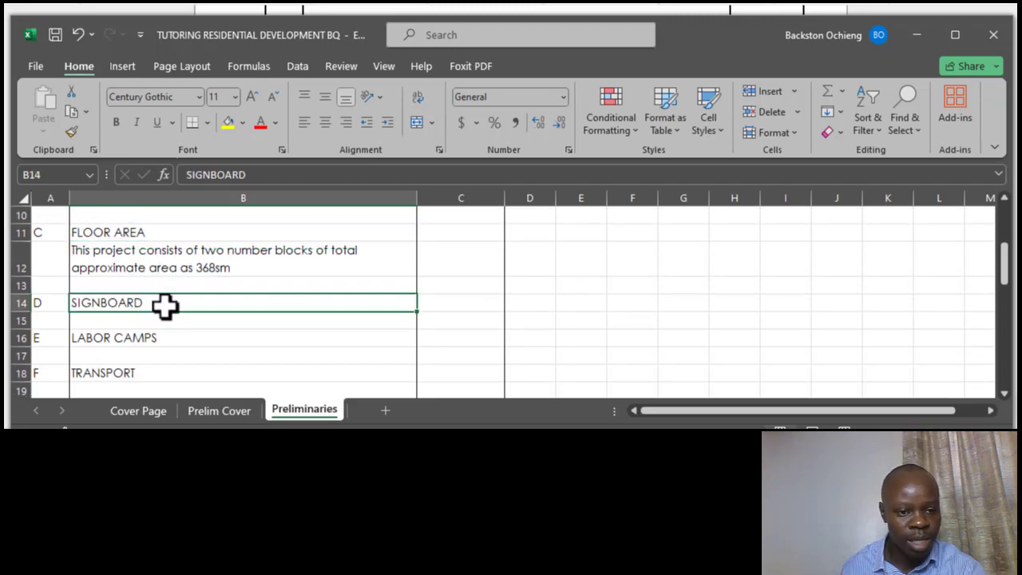
{"action": "left_click", "coordinate": [155, 273]}
{"action": "left_click", "coordinate": [155, 305]}
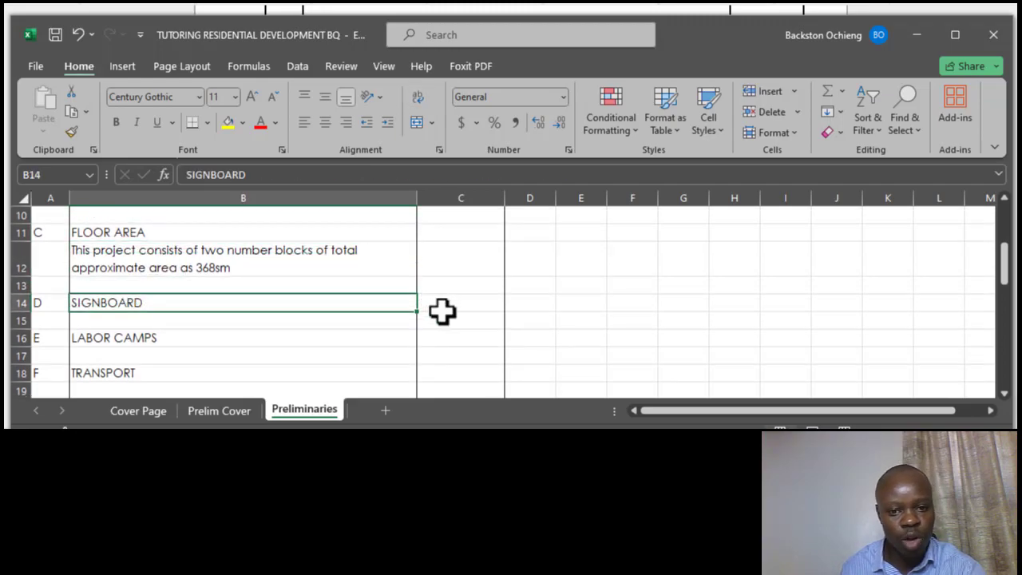
{"action": "left_click", "coordinate": [459, 298]}
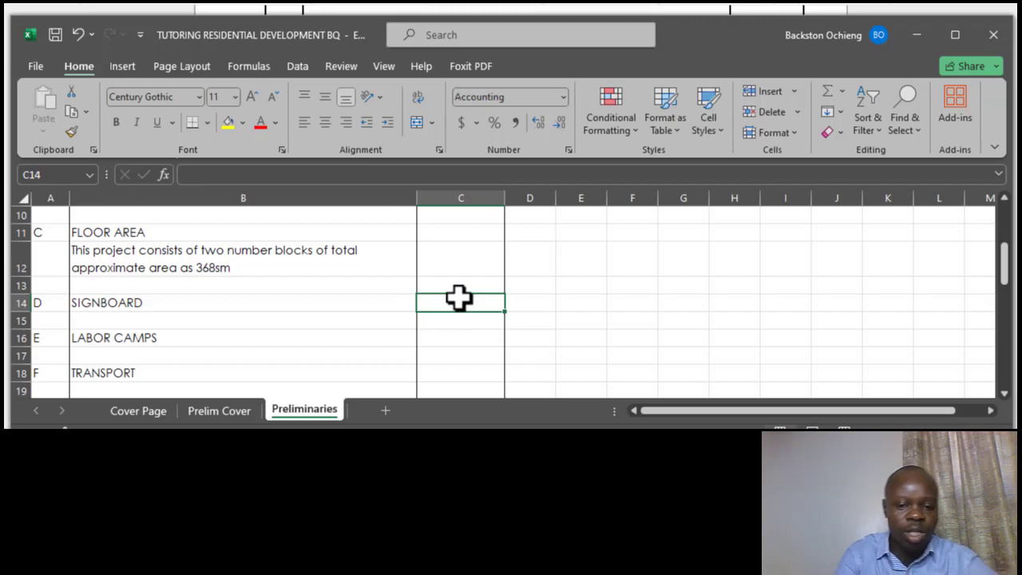
{"action": "type", "text": "75000"}
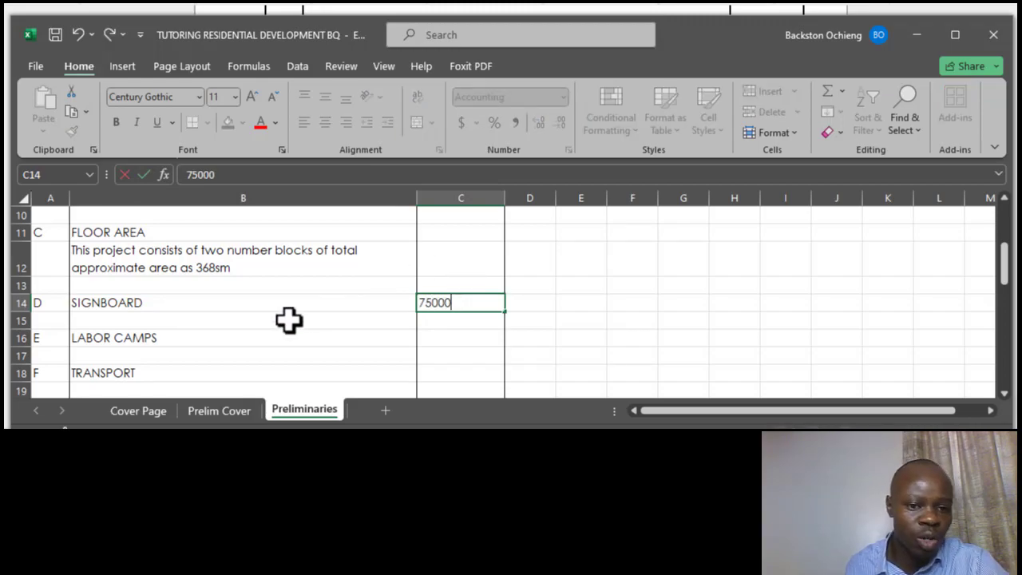
{"action": "left_click", "coordinate": [335, 303]}
{"action": "left_click", "coordinate": [425, 303]}
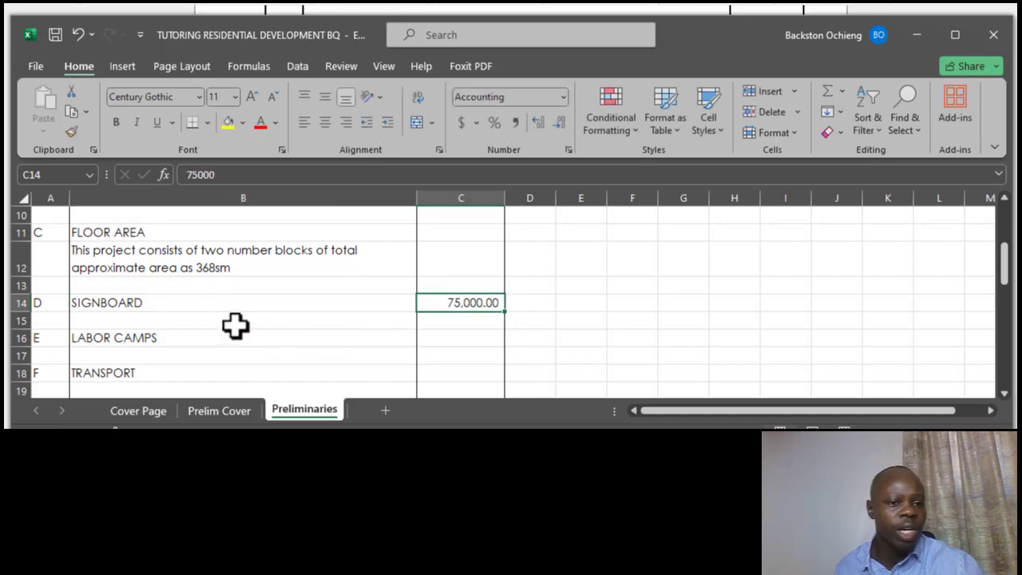
{"action": "left_click", "coordinate": [270, 303]}
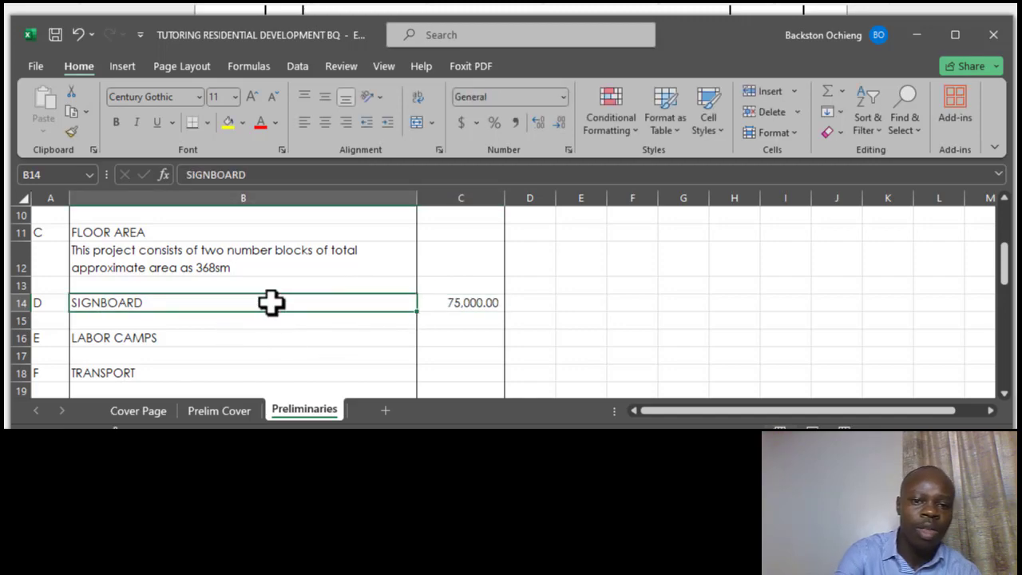
{"action": "left_click", "coordinate": [271, 257]}
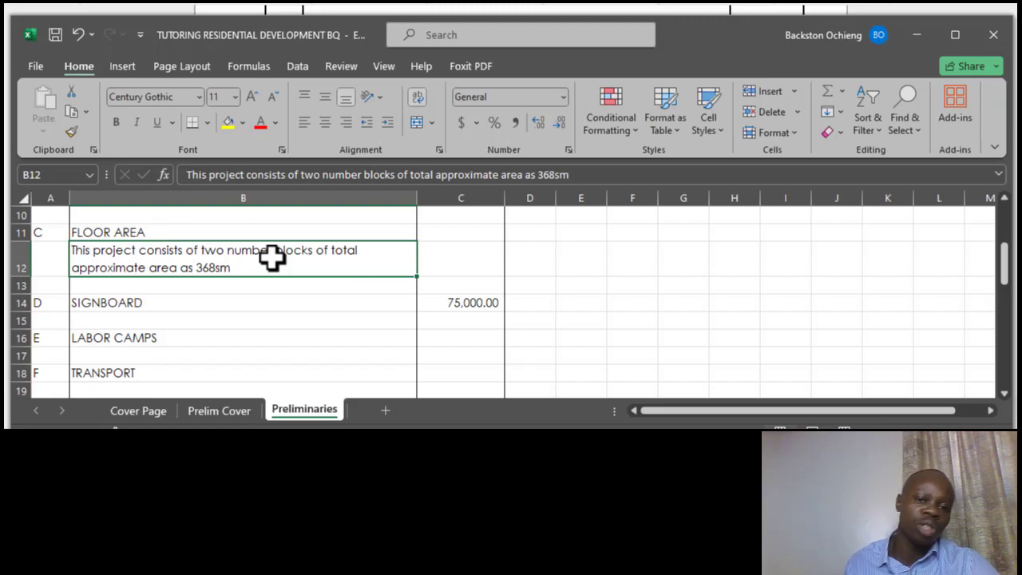
- Review the signboard and labor camps items and the blank description rows beneath them
{"action": "left_click", "coordinate": [139, 301]}
{"action": "left_click", "coordinate": [149, 340]}
{"action": "scroll", "coordinate": [172, 293], "scroll_direction": "down", "scroll_amount": 1}
{"action": "left_click", "coordinate": [257, 248]}
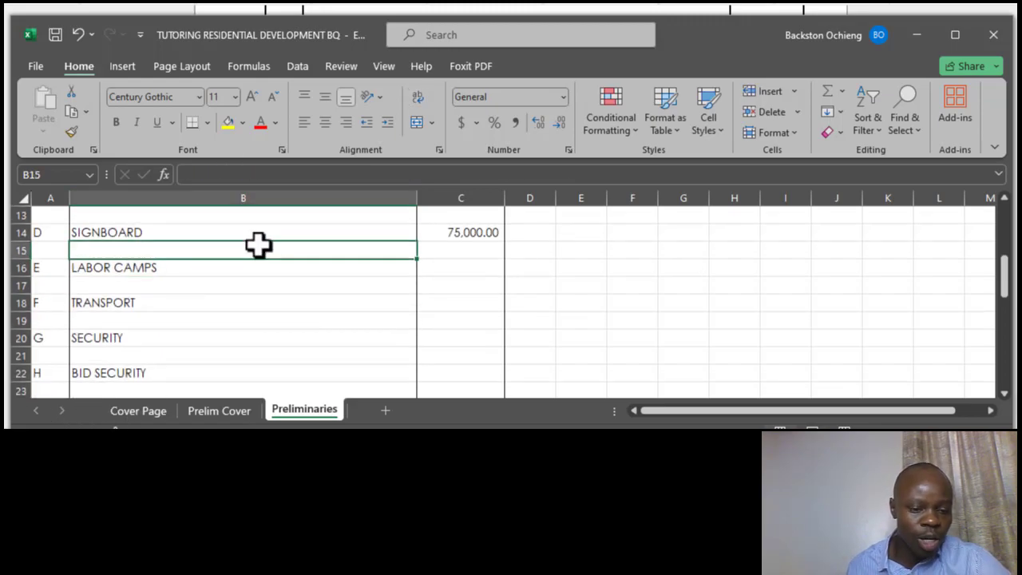
{"action": "left_click", "coordinate": [155, 272]}
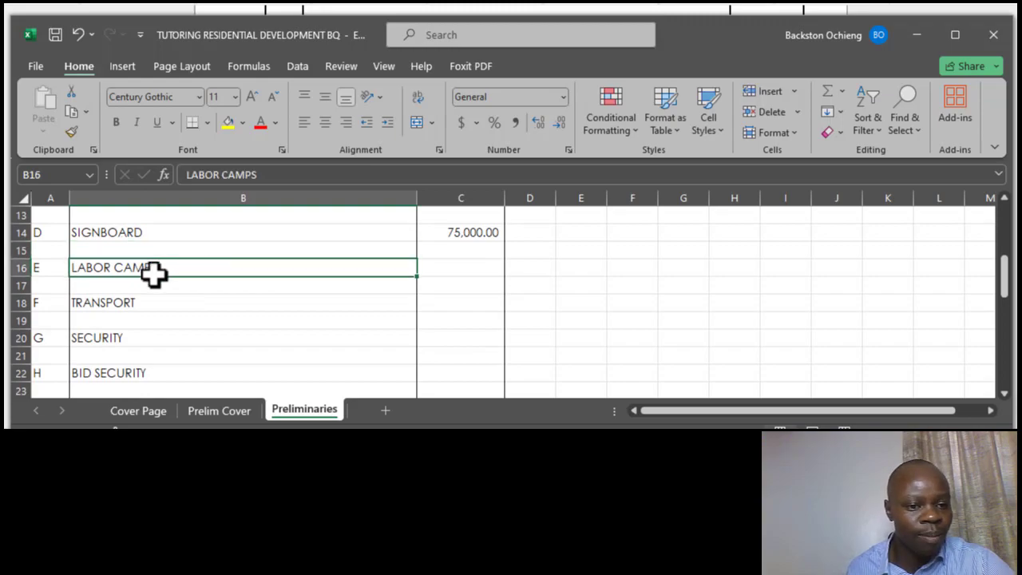
{"action": "left_click", "coordinate": [240, 251]}
{"action": "left_click", "coordinate": [167, 285]}
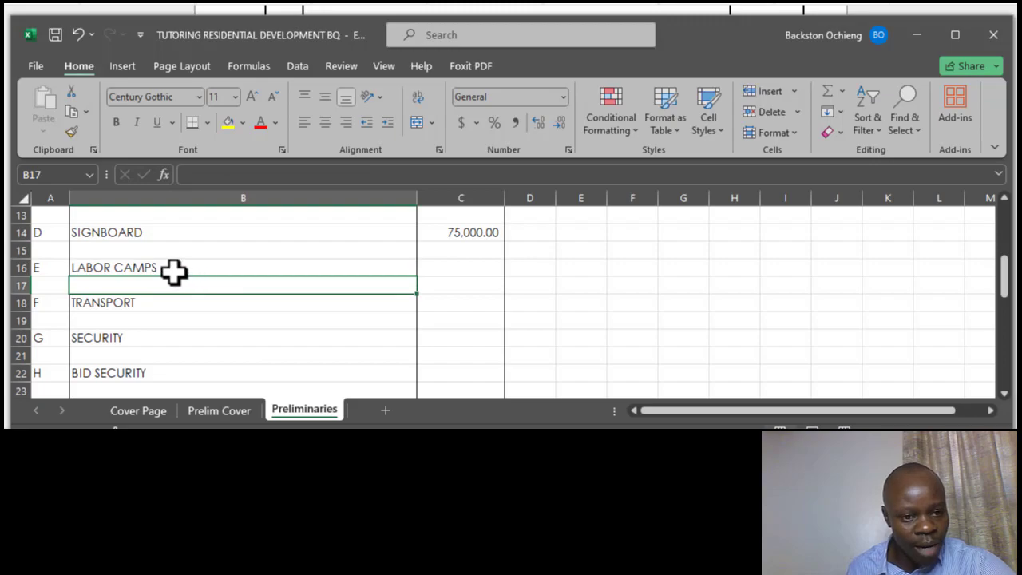
{"action": "left_click", "coordinate": [158, 272]}
{"action": "left_click", "coordinate": [172, 285]}
{"action": "left_click", "coordinate": [190, 273]}
{"action": "left_click", "coordinate": [193, 285]}
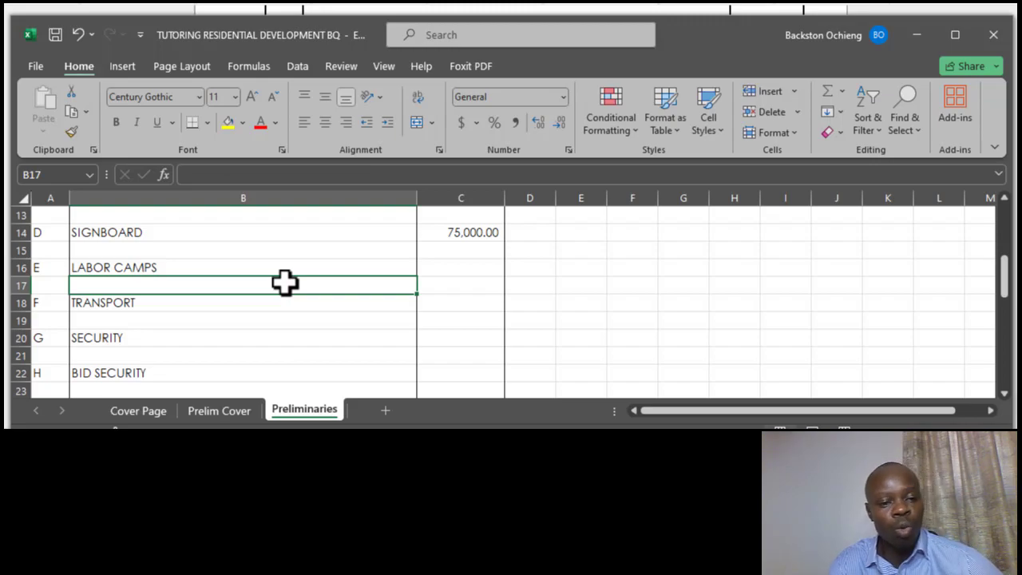
- Enter an amount of 150000 for the transport item in cell C18
{"action": "left_click", "coordinate": [125, 266]}
{"action": "left_click", "coordinate": [127, 302]}
{"action": "left_click", "coordinate": [456, 308]}
{"action": "type", "text": "150000"}
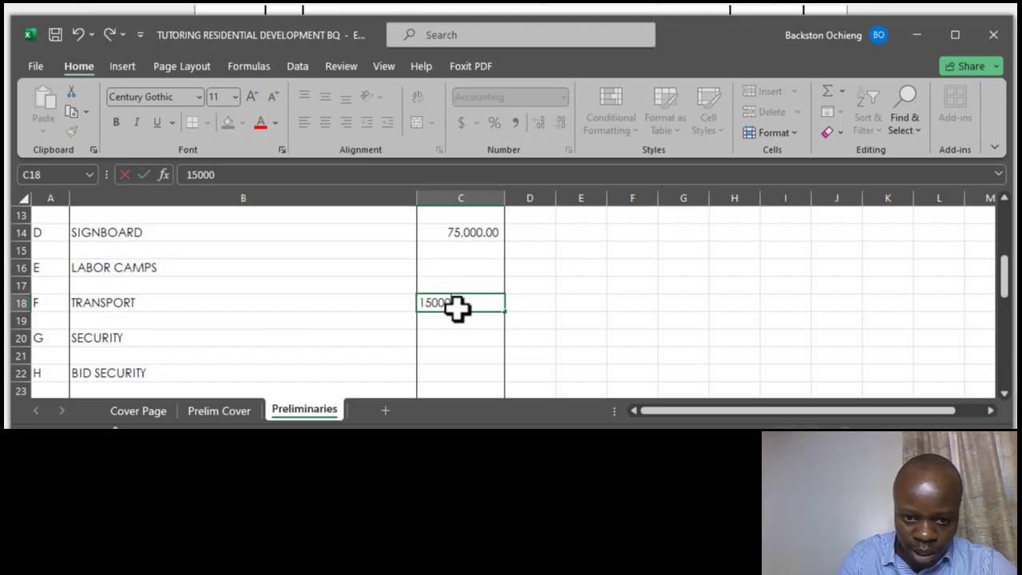
{"action": "left_click", "coordinate": [319, 282]}
{"action": "left_click", "coordinate": [461, 303]}
{"action": "left_click", "coordinate": [163, 301]}
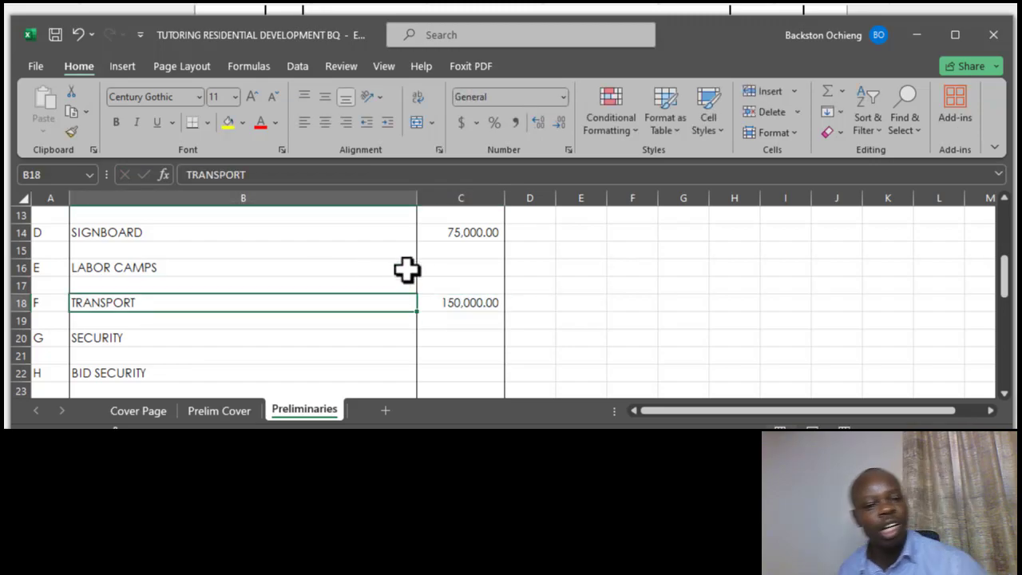
- Check the transport item and its amount against the labor camps item above it
{"action": "left_click", "coordinate": [214, 267]}
{"action": "left_click", "coordinate": [206, 309]}
{"action": "left_click", "coordinate": [305, 284]}
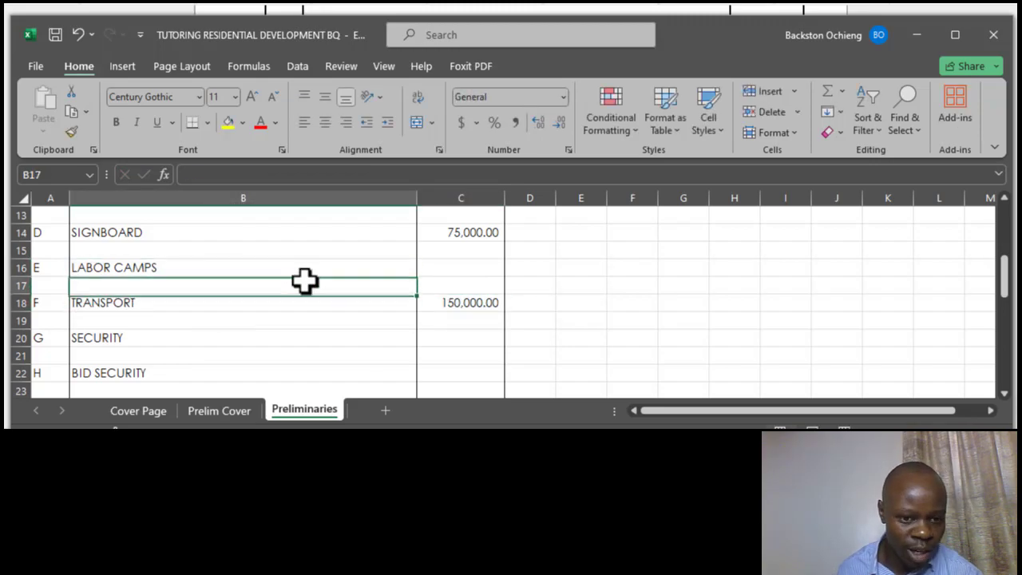
{"action": "left_click", "coordinate": [255, 302]}
{"action": "left_click", "coordinate": [463, 300]}
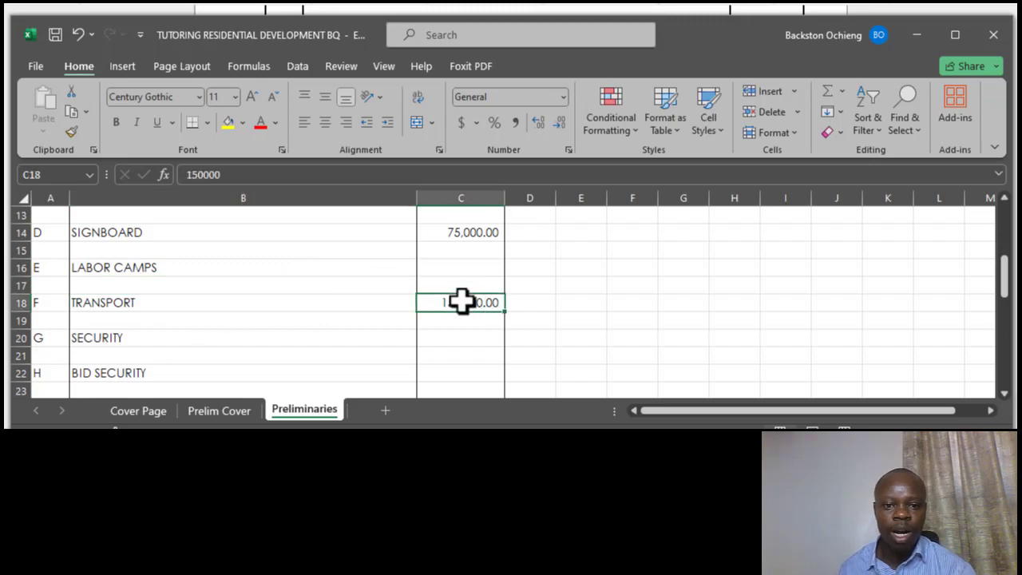
{"action": "left_click", "coordinate": [245, 315]}
{"action": "left_click", "coordinate": [260, 302]}
{"action": "left_click", "coordinate": [435, 301]}
- Enter an amount of 400000 for the security item in cell C20
{"action": "left_click", "coordinate": [164, 351]}
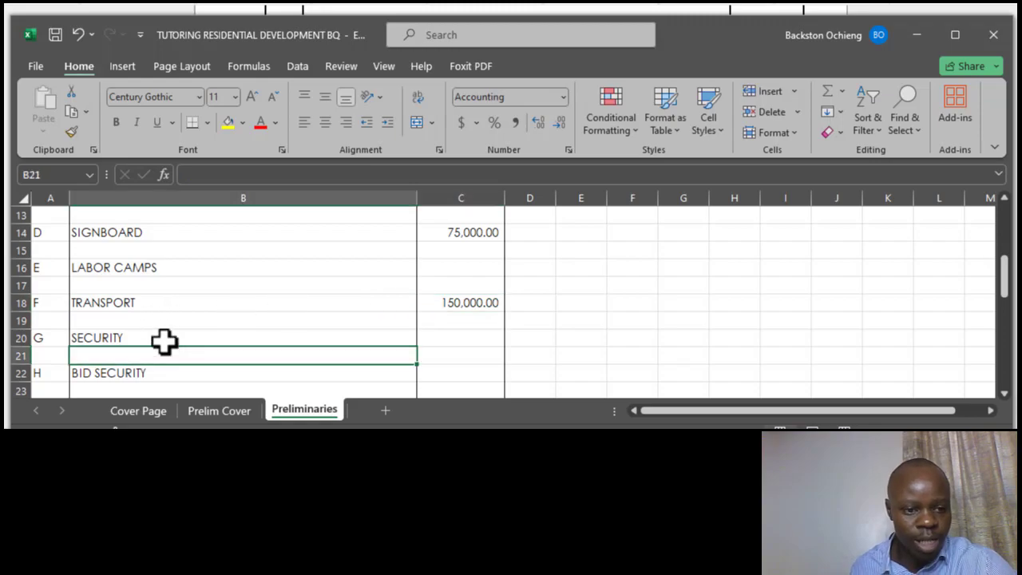
{"action": "left_click", "coordinate": [173, 339]}
{"action": "left_click", "coordinate": [438, 338]}
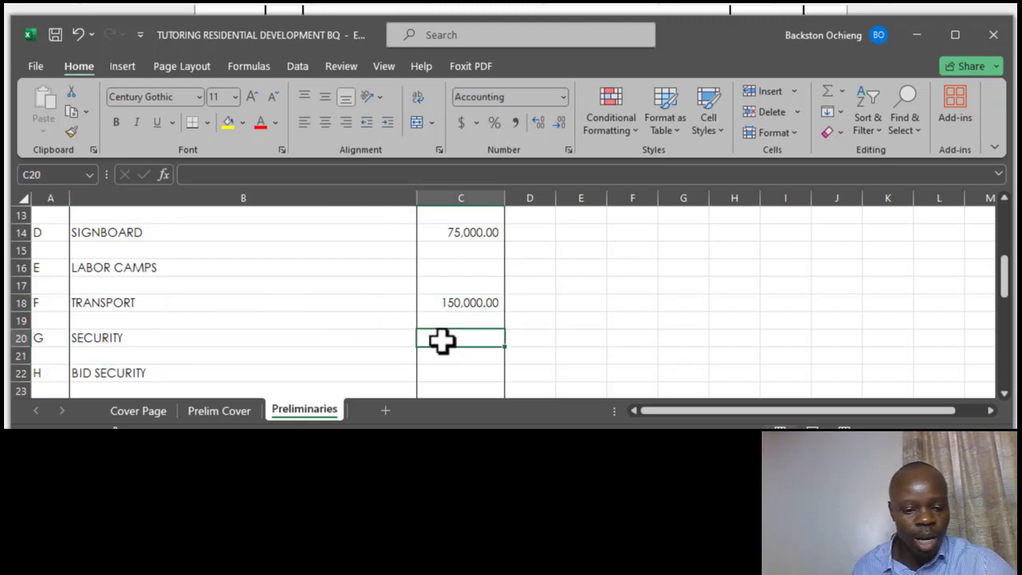
{"action": "type", "text": "400000"}
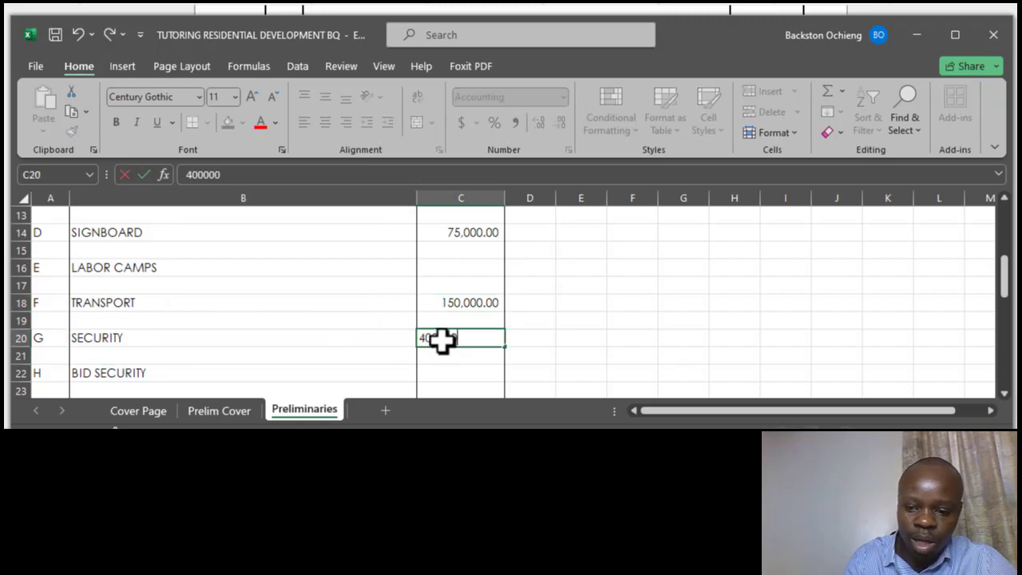
{"action": "key", "text": "Return"}
{"action": "left_click", "coordinate": [230, 337]}
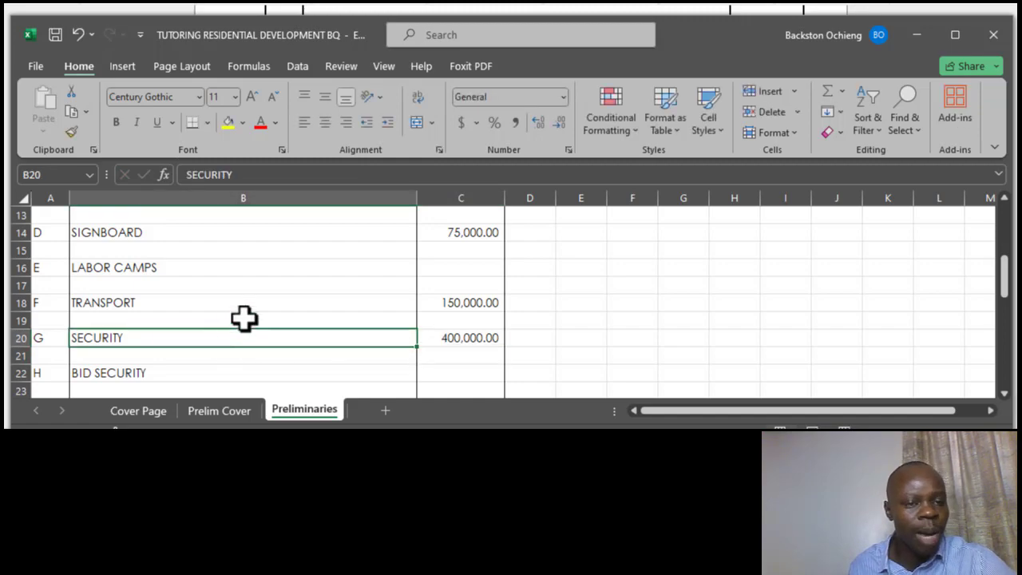
- Review the items from signboard to bid security together with the signboard and security amounts
{"action": "left_click", "coordinate": [125, 301]}
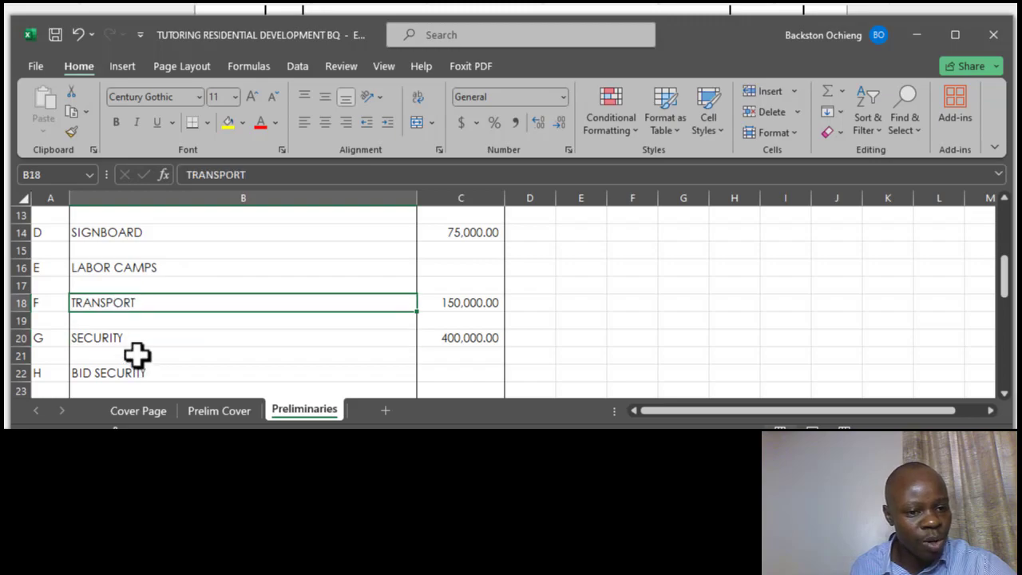
{"action": "left_click", "coordinate": [137, 337]}
{"action": "left_click", "coordinate": [146, 370]}
{"action": "left_click", "coordinate": [152, 338]}
{"action": "left_click", "coordinate": [168, 369]}
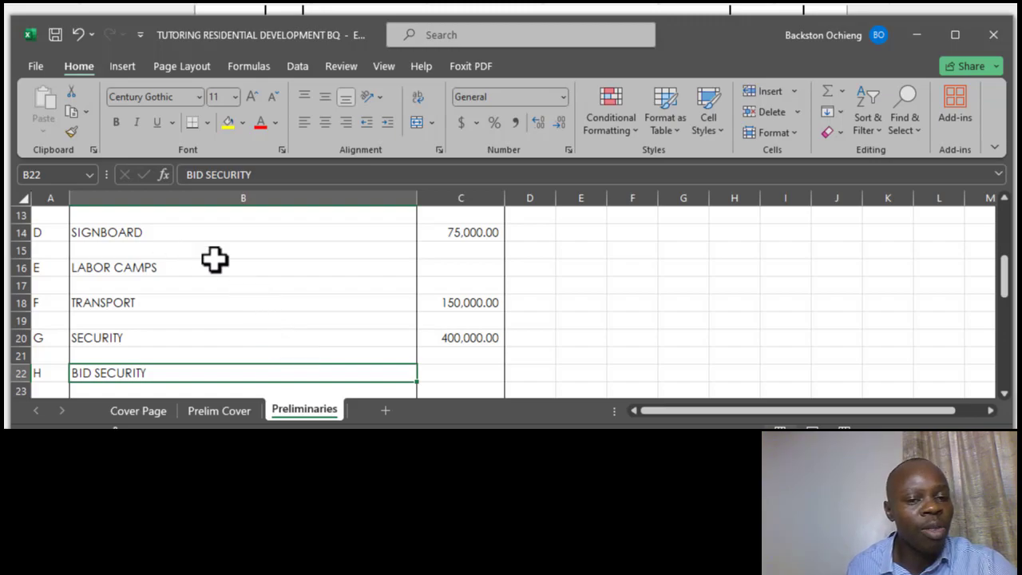
{"action": "left_click", "coordinate": [192, 233]}
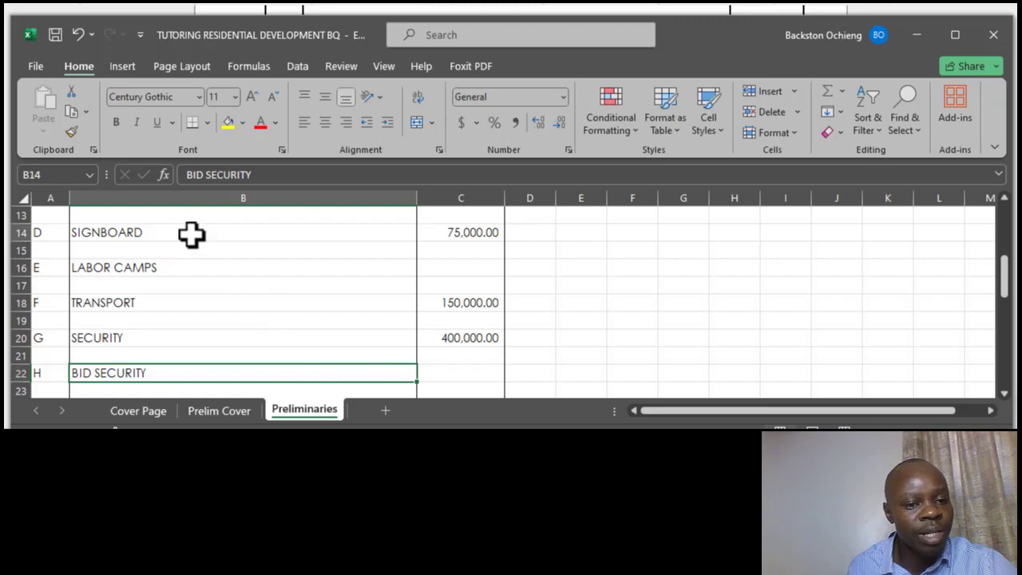
{"action": "left_click", "coordinate": [467, 238]}
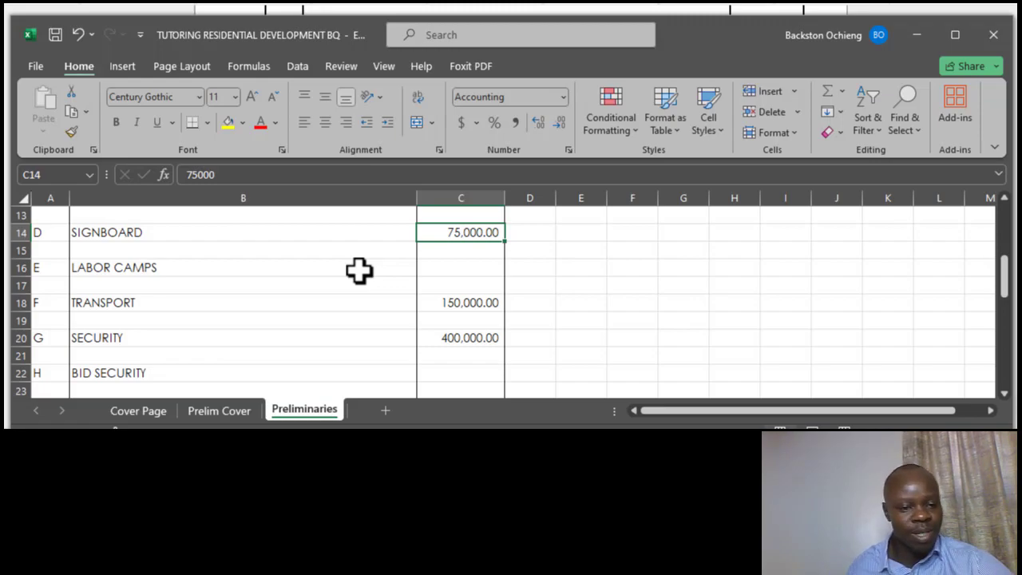
{"action": "left_click", "coordinate": [595, 306]}
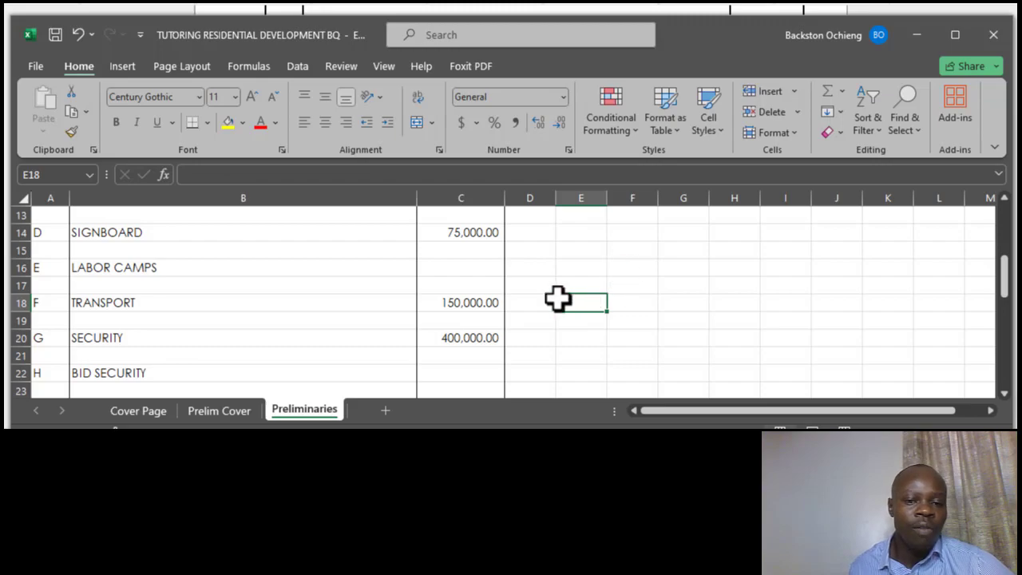
{"action": "left_click", "coordinate": [465, 336]}
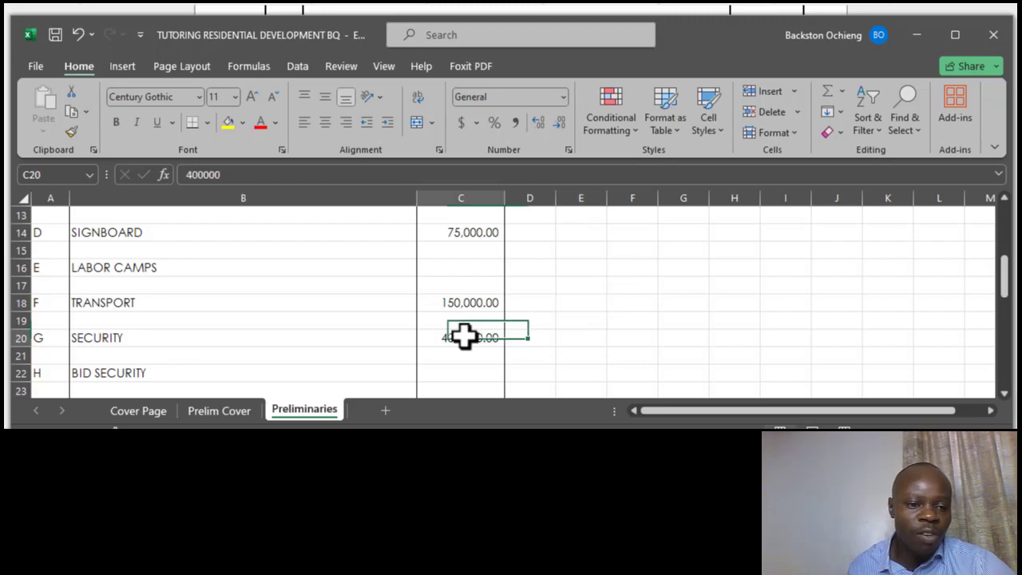
{"action": "left_click", "coordinate": [578, 333]}
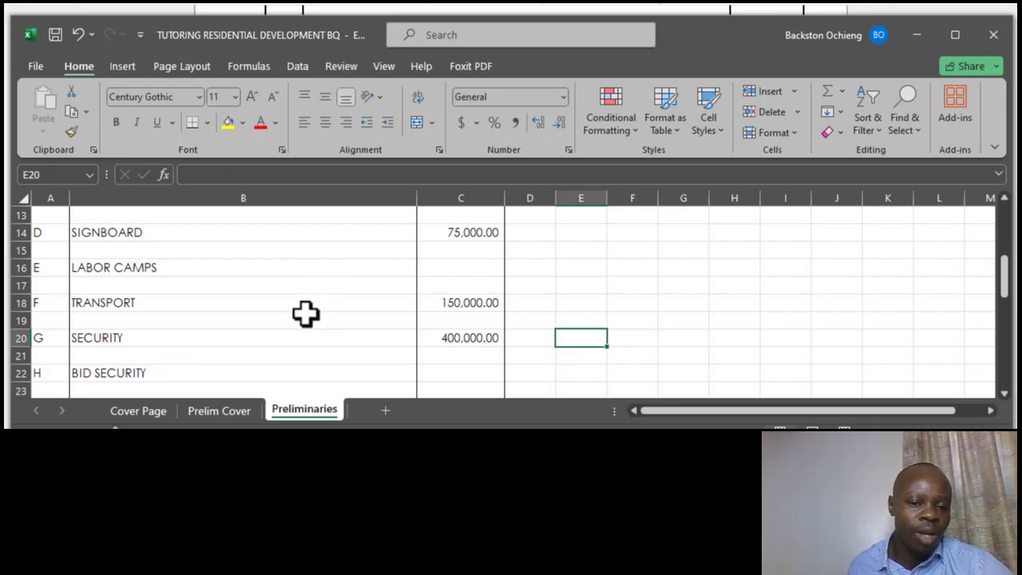
- Examine the bid security and performance bond items with their amount cells, and look back over the items priced above
{"action": "scroll", "coordinate": [308, 308], "scroll_direction": "down", "scroll_amount": 1}
{"action": "left_click", "coordinate": [144, 320]}
{"action": "left_click", "coordinate": [463, 320]}
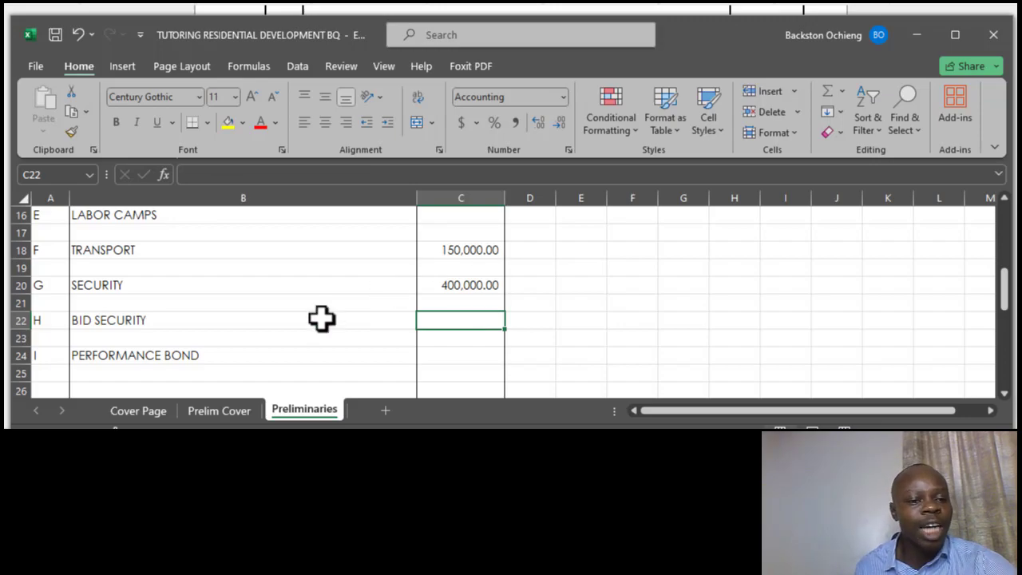
{"action": "left_click", "coordinate": [167, 322]}
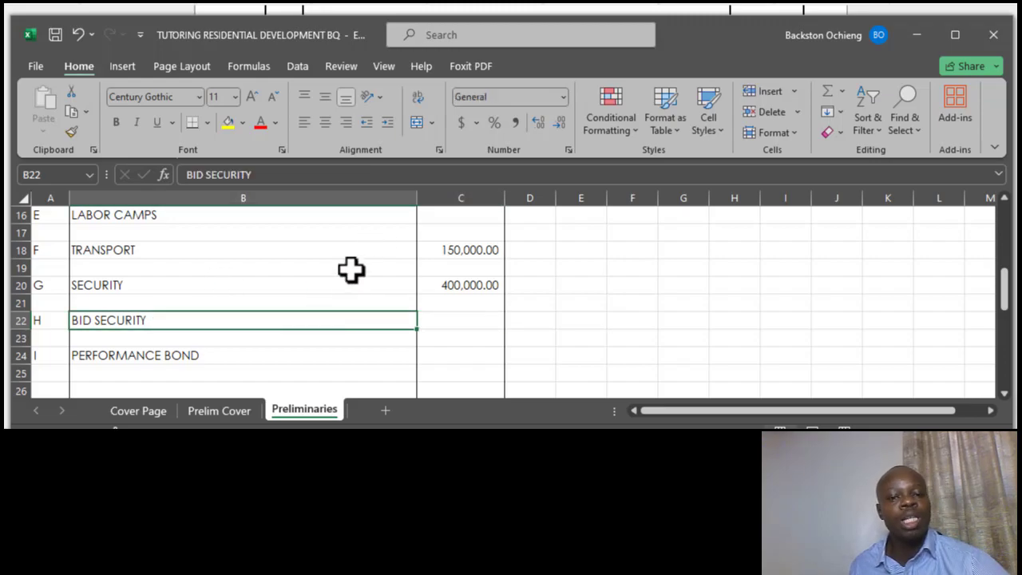
{"action": "left_click", "coordinate": [470, 327]}
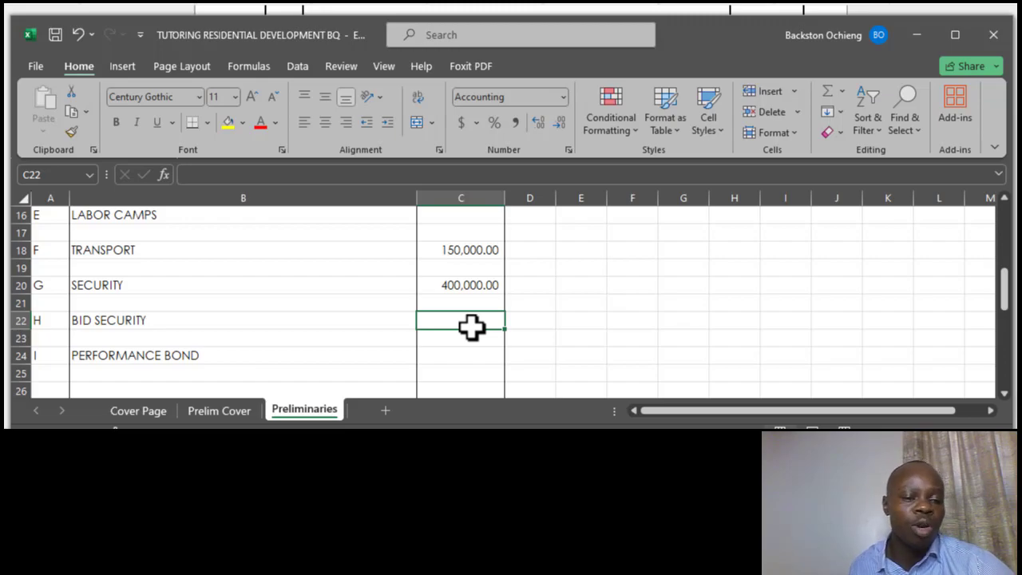
{"action": "left_click", "coordinate": [238, 327]}
{"action": "left_click", "coordinate": [195, 358]}
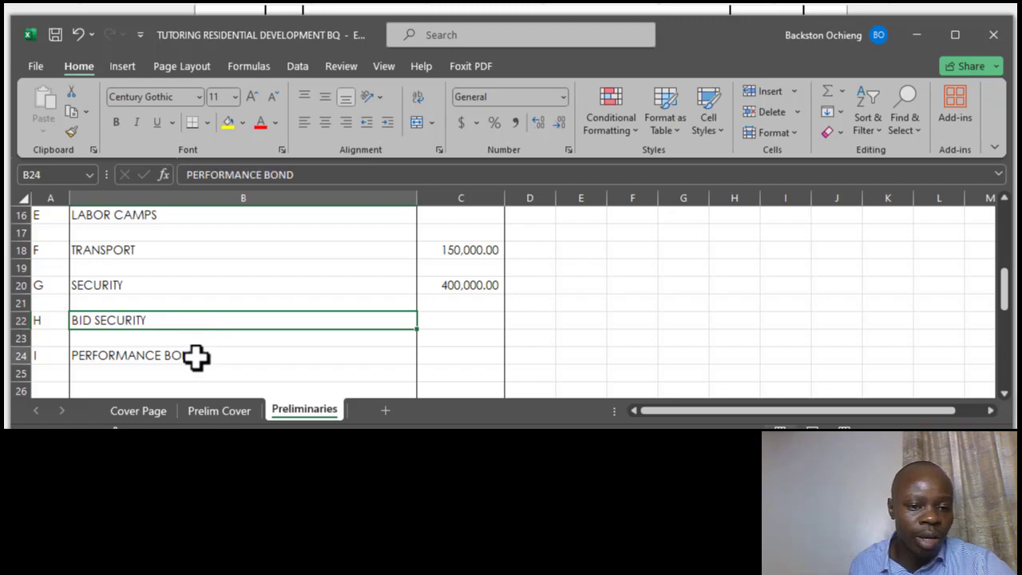
{"action": "scroll", "coordinate": [303, 283], "scroll_direction": "down", "scroll_amount": 1}
{"action": "left_click", "coordinate": [231, 285]}
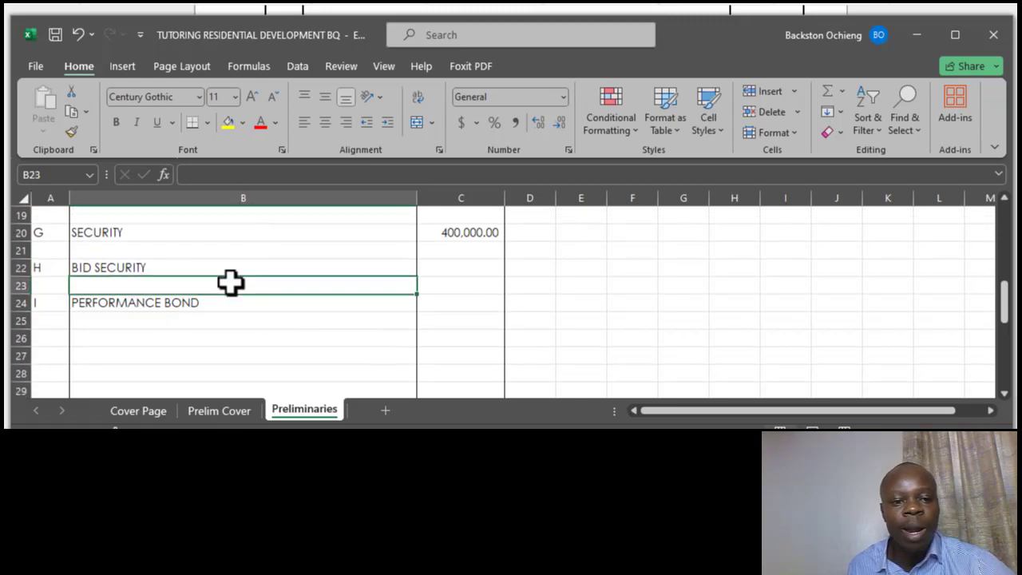
{"action": "left_click", "coordinate": [188, 305]}
{"action": "left_click", "coordinate": [444, 300]}
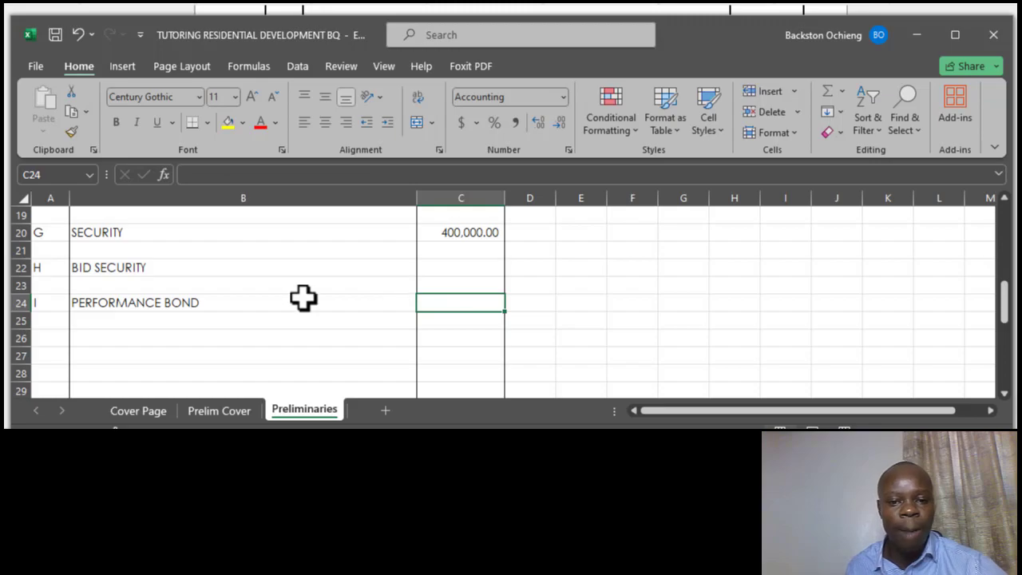
{"action": "left_click", "coordinate": [248, 304]}
{"action": "scroll", "coordinate": [410, 317], "scroll_direction": "up", "scroll_amount": 2}
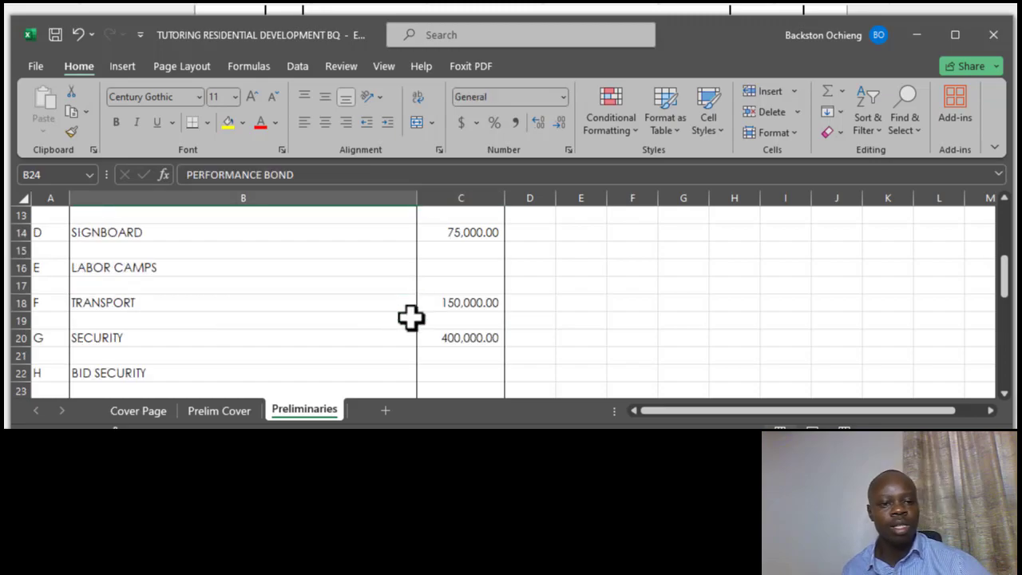
{"action": "scroll", "coordinate": [410, 317], "scroll_direction": "up", "scroll_amount": 1}
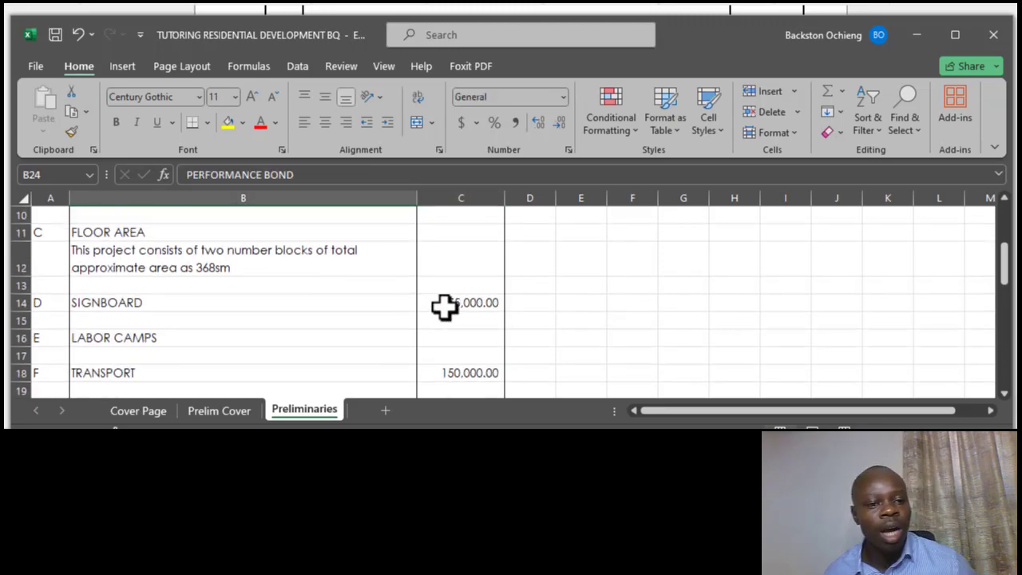
{"action": "scroll", "coordinate": [376, 312], "scroll_direction": "up", "scroll_amount": 2}
{"action": "scroll", "coordinate": [372, 331], "scroll_direction": "down", "scroll_amount": 1}
{"action": "scroll", "coordinate": [372, 331], "scroll_direction": "down", "scroll_amount": 5}
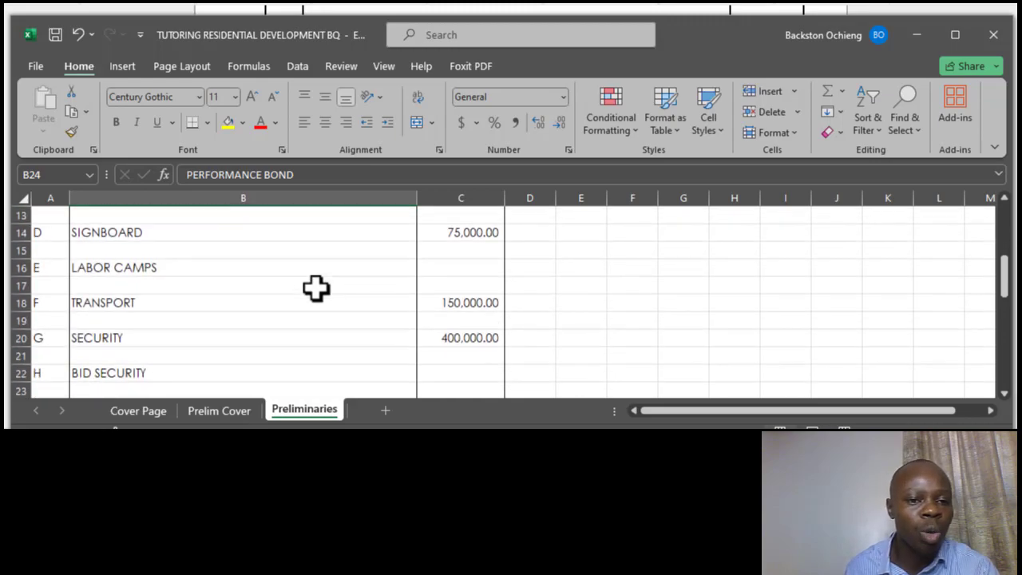
{"action": "scroll", "coordinate": [137, 272], "scroll_direction": "up", "scroll_amount": 1}
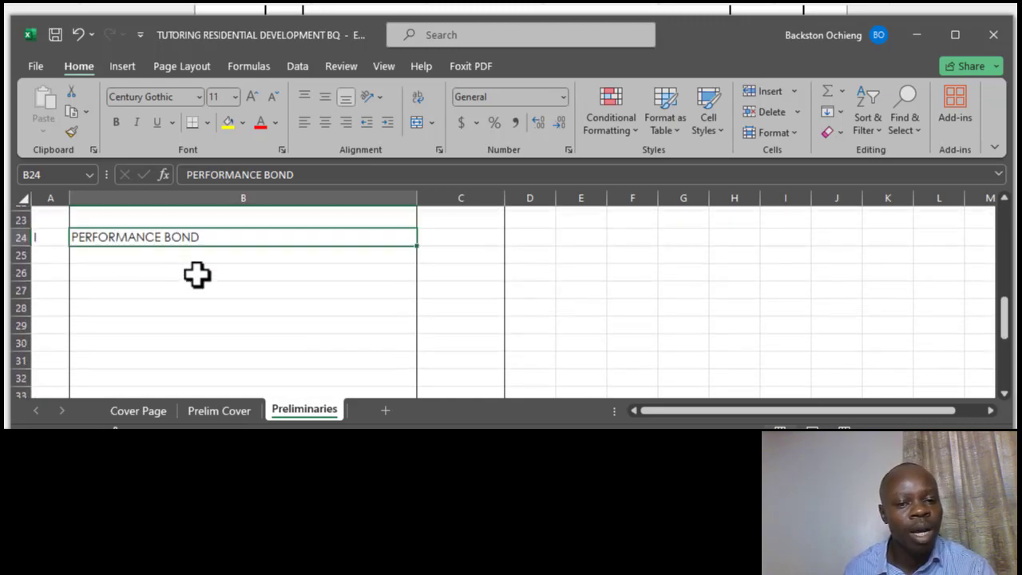
- Enter an amount of 50000 for the bid security item in cell C22
{"action": "left_click", "coordinate": [258, 289]}
{"action": "scroll", "coordinate": [338, 271], "scroll_direction": "up", "scroll_amount": 1}
{"action": "left_click", "coordinate": [236, 266]}
{"action": "left_click", "coordinate": [444, 271]}
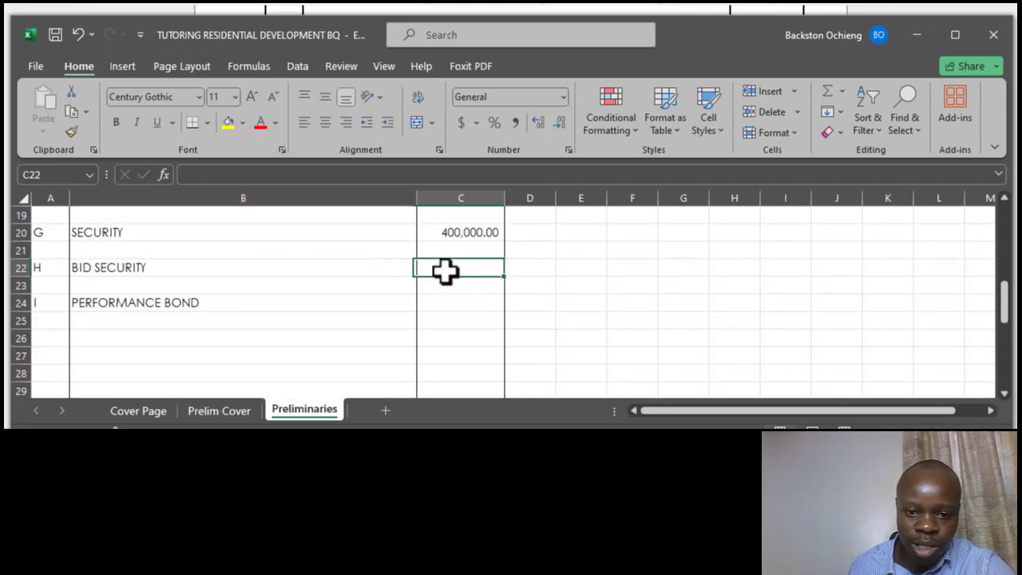
{"action": "type", "text": "50000"}
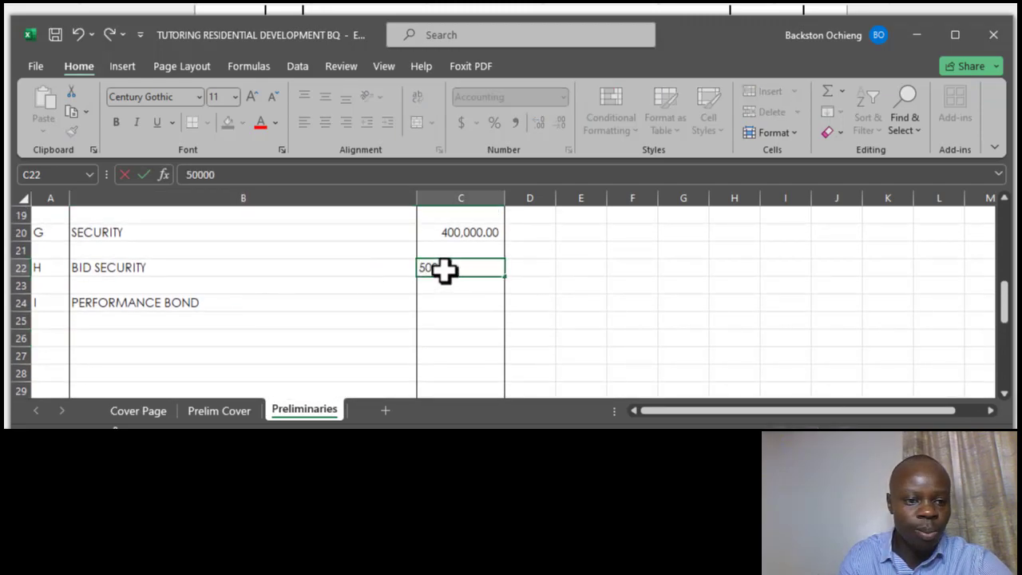
{"action": "left_click", "coordinate": [357, 250]}
{"action": "left_click", "coordinate": [319, 271]}
- Enter an amount of 1500000 for the performance bond item in cell C24
{"action": "left_click", "coordinate": [269, 297]}
{"action": "left_click", "coordinate": [277, 287]}
{"action": "left_click", "coordinate": [231, 310]}
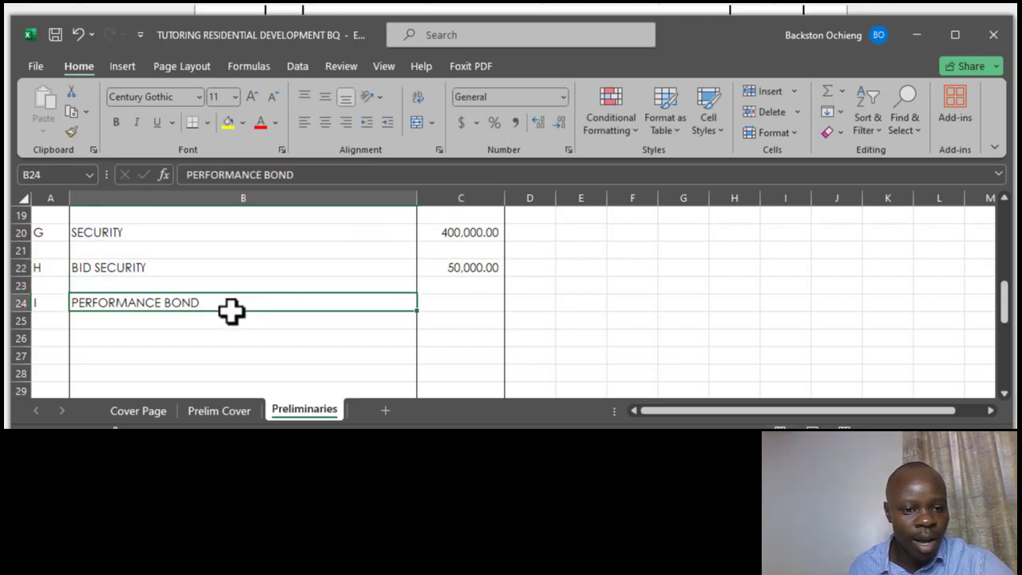
{"action": "left_click", "coordinate": [451, 305]}
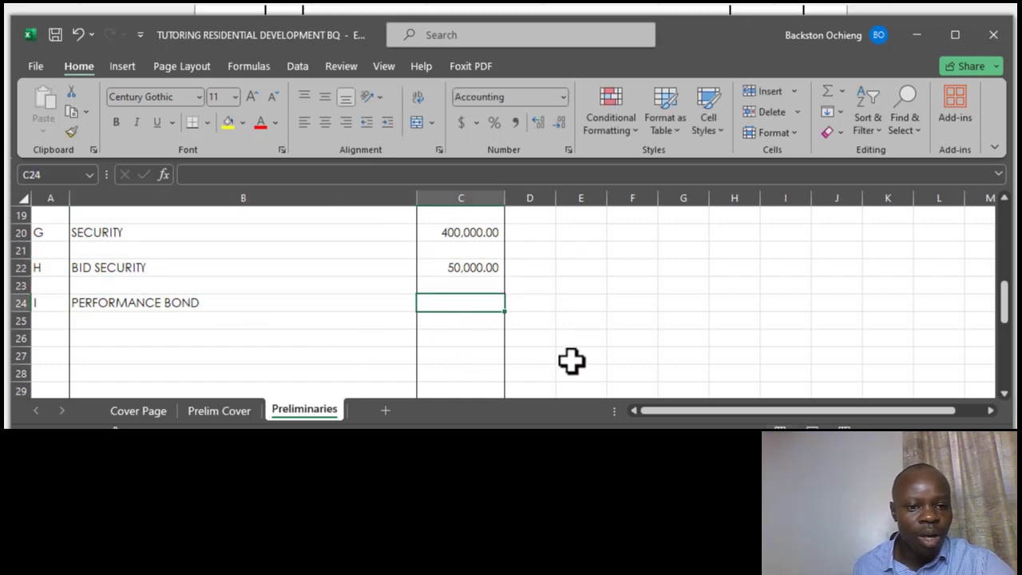
{"action": "type", "text": "1500000"}
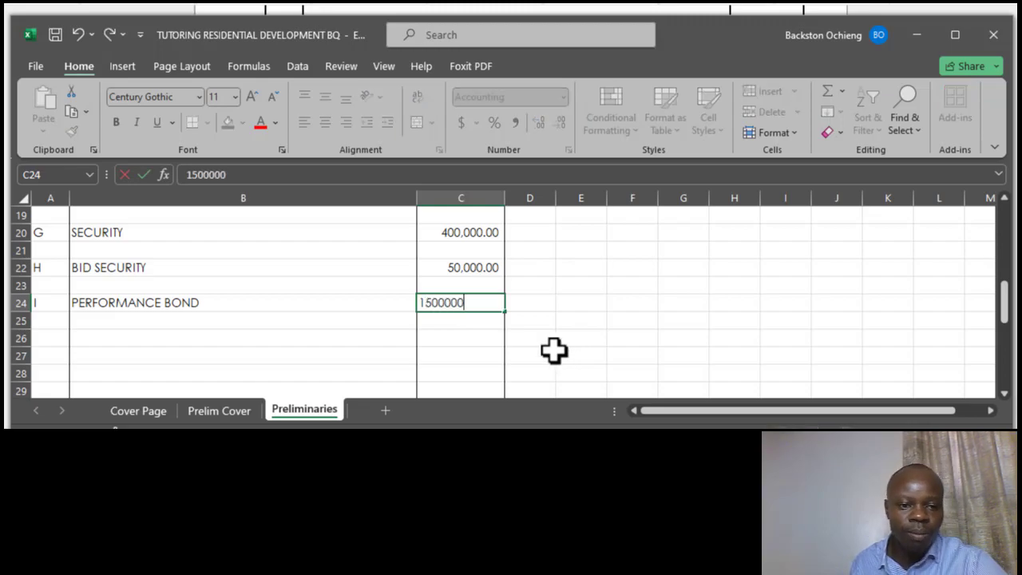
{"action": "left_click", "coordinate": [280, 338]}
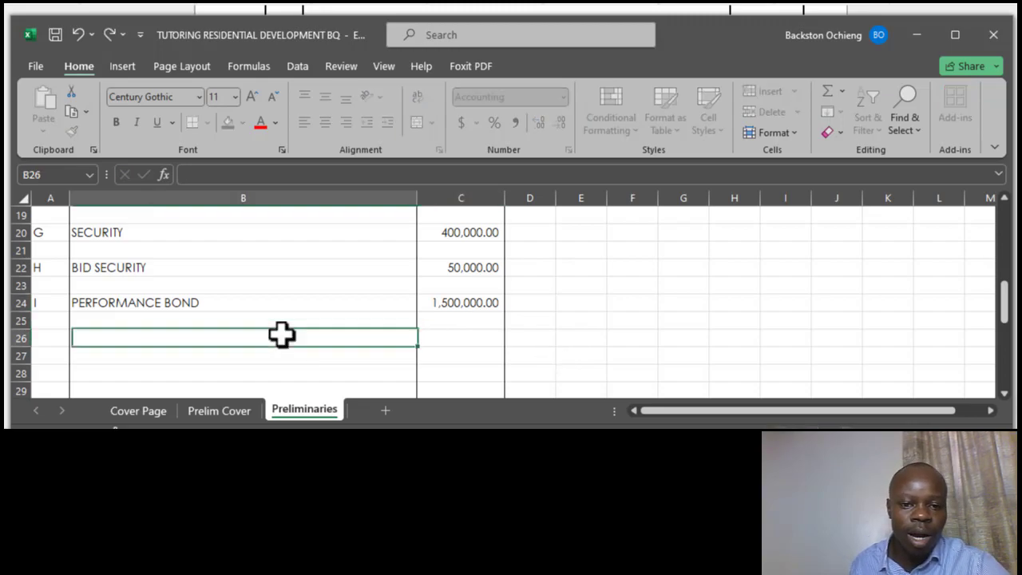
- Set the performance bond amount in cell C24 to 150000
{"action": "left_click", "coordinate": [491, 306]}
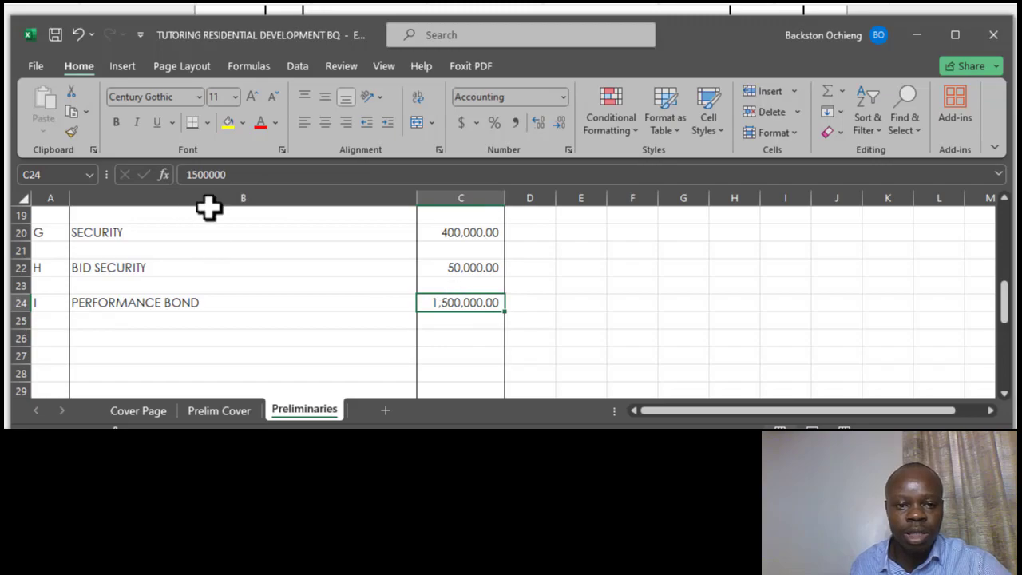
{"action": "left_click", "coordinate": [239, 175]}
{"action": "key", "text": "BackSpace"}
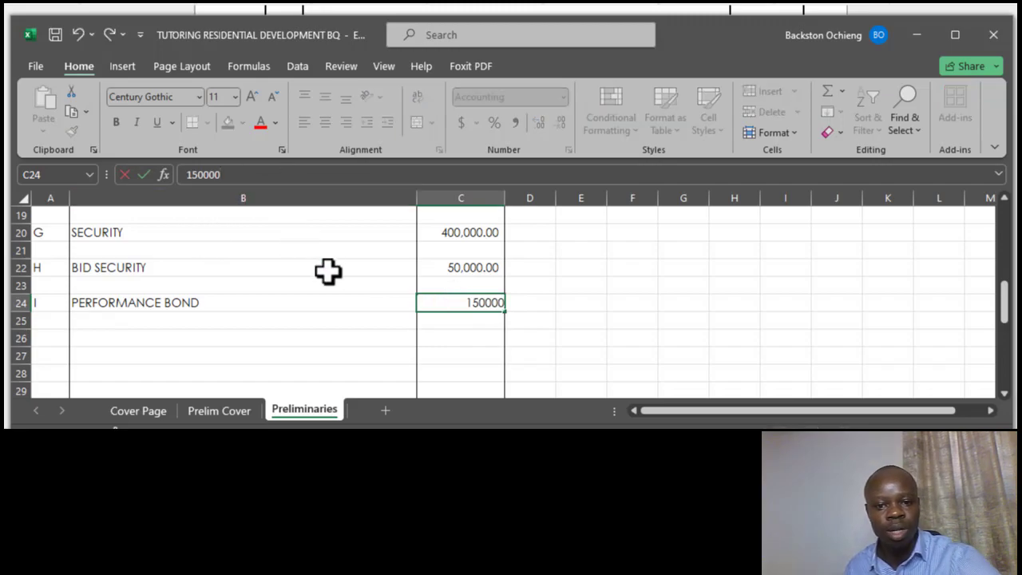
{"action": "left_click", "coordinate": [328, 269]}
- Re-enter the formula =SUM(C3:C41) in cell C42 to recalculate the Particular Preliminaries total
{"action": "scroll", "coordinate": [403, 307], "scroll_direction": "down", "scroll_amount": 1}
{"action": "scroll", "coordinate": [406, 307], "scroll_direction": "down", "scroll_amount": 3}
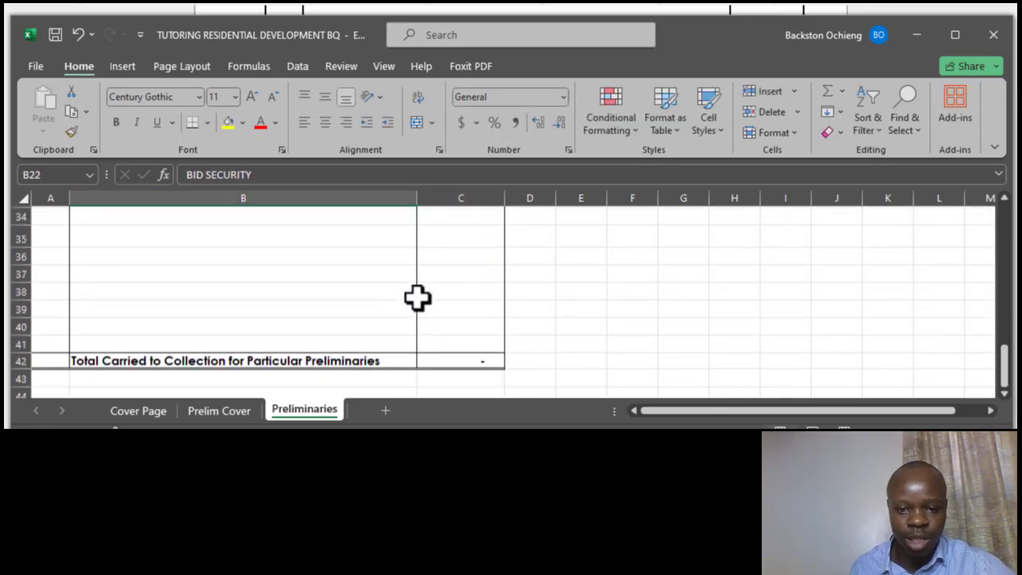
{"action": "left_click", "coordinate": [449, 301]}
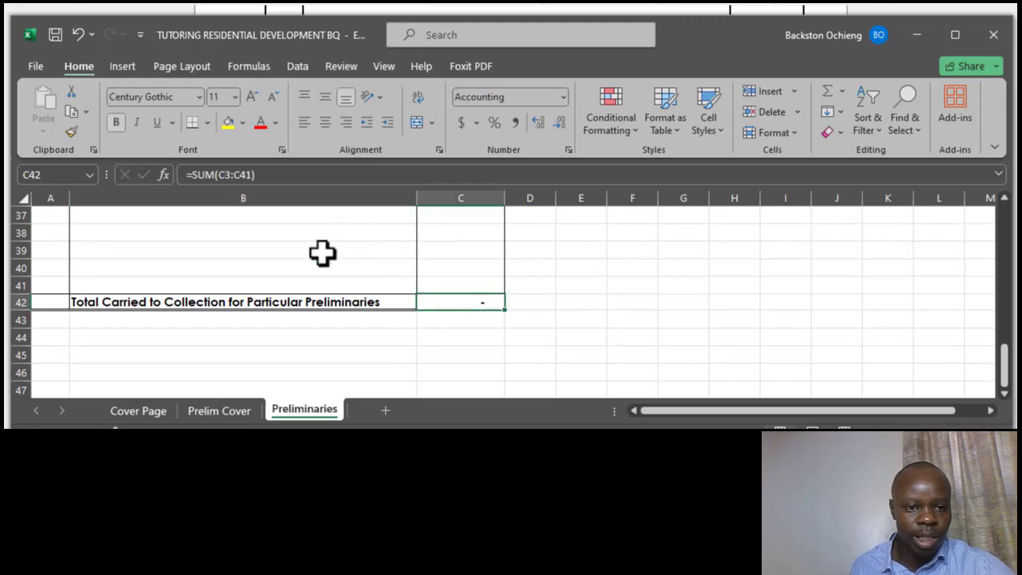
{"action": "left_click", "coordinate": [279, 175]}
{"action": "left_click", "coordinate": [302, 231]}
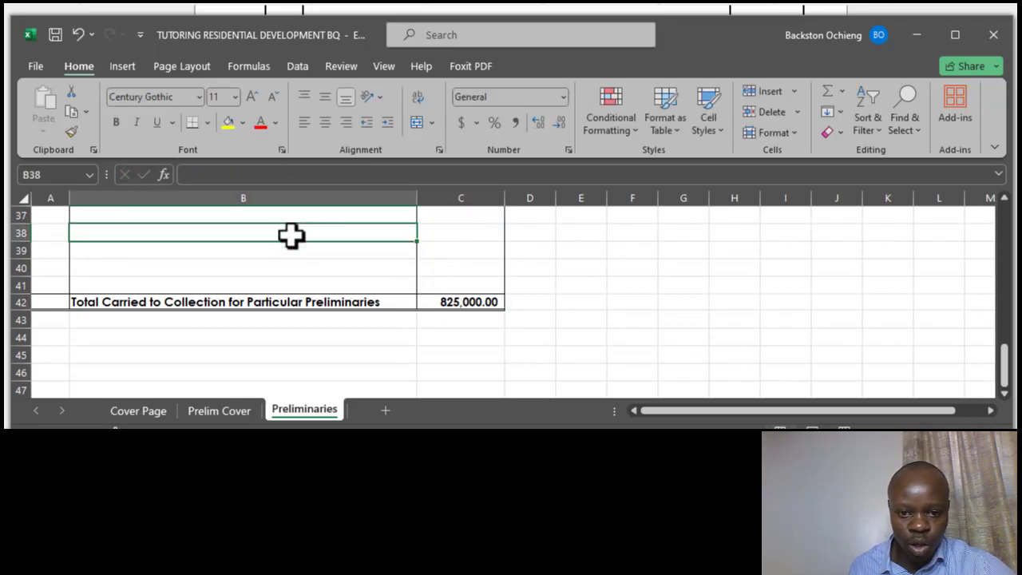
{"action": "left_click", "coordinate": [443, 302]}
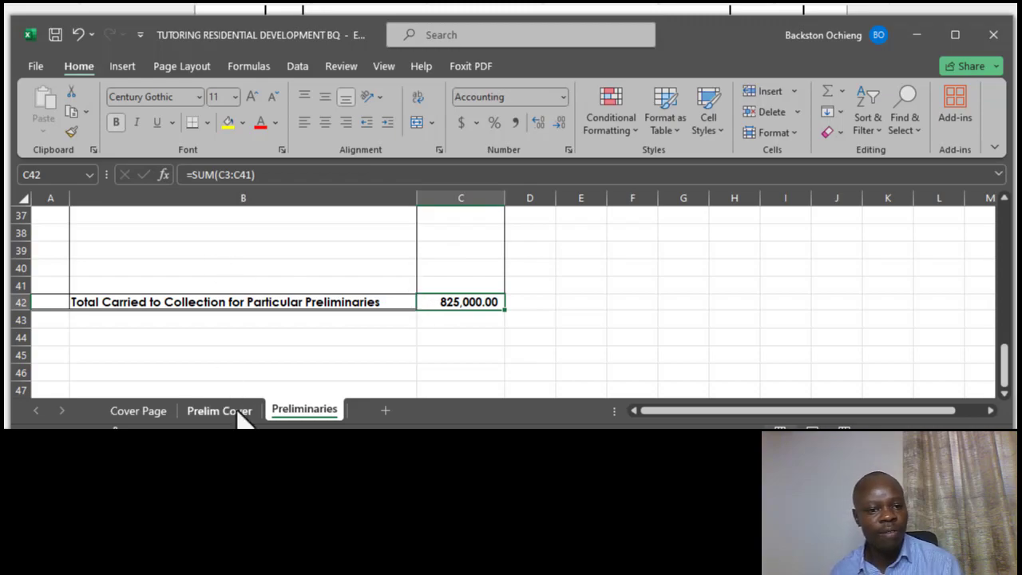
- Review the Particular Preliminaries section from its headings through the priced items to the total carried to collection
{"action": "scroll", "coordinate": [252, 368], "scroll_direction": "up", "scroll_amount": 1}
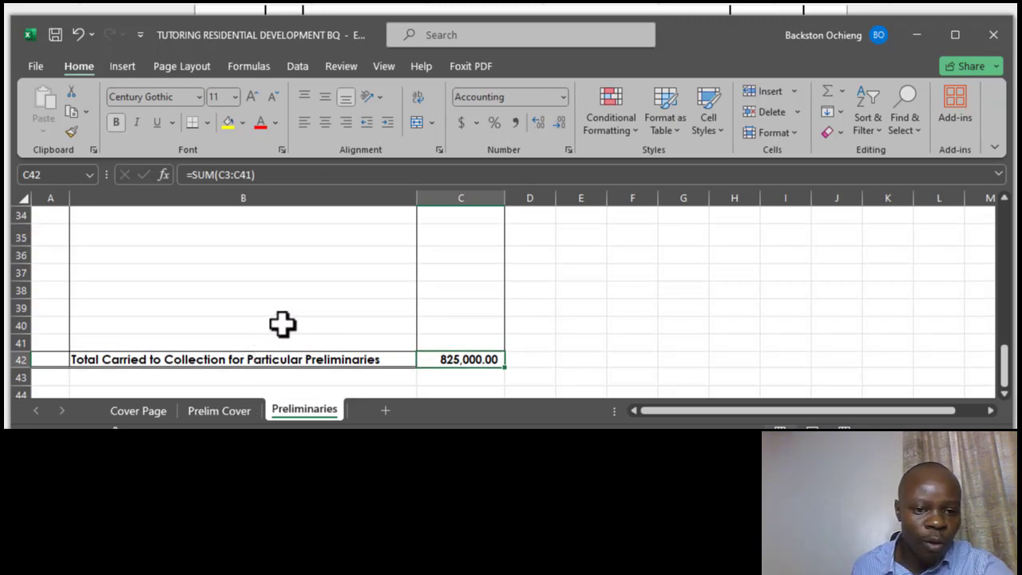
{"action": "scroll", "coordinate": [282, 325], "scroll_direction": "up", "scroll_amount": 11}
{"action": "scroll", "coordinate": [192, 319], "scroll_direction": "down", "scroll_amount": 6}
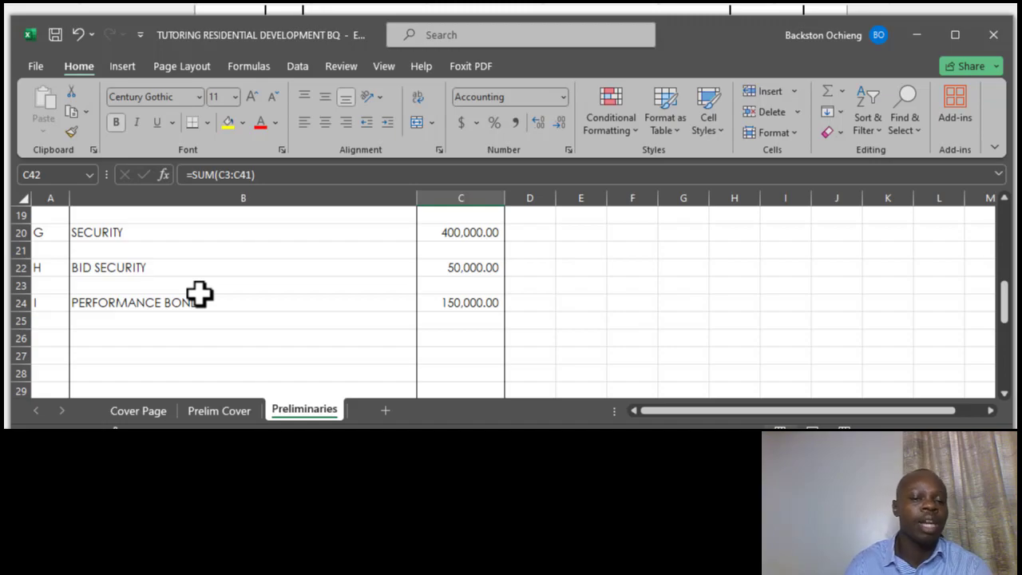
{"action": "scroll", "coordinate": [300, 285], "scroll_direction": "down", "scroll_amount": 4}
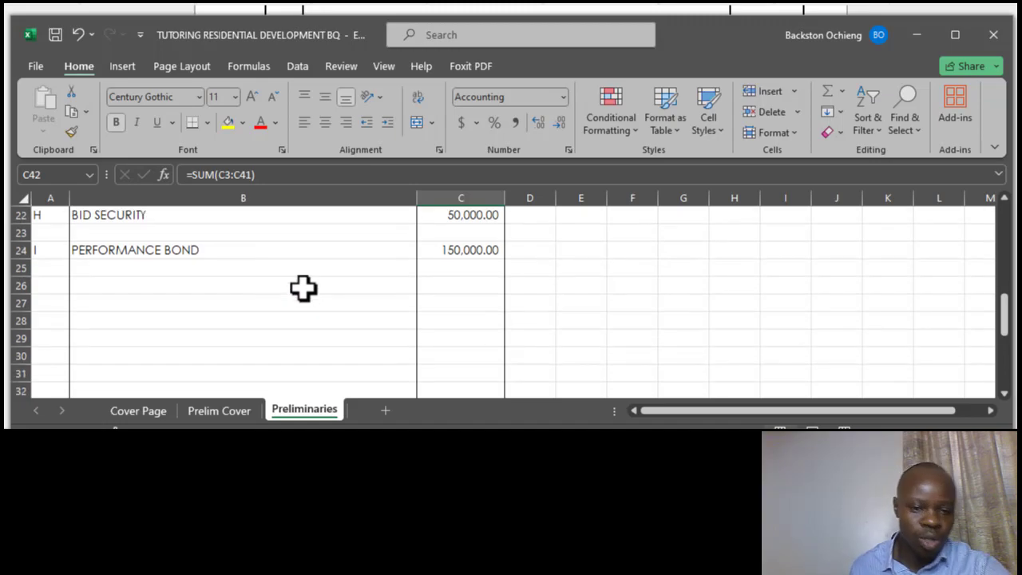
{"action": "scroll", "coordinate": [293, 281], "scroll_direction": "down", "scroll_amount": 2}
{"action": "left_click", "coordinate": [278, 253]}
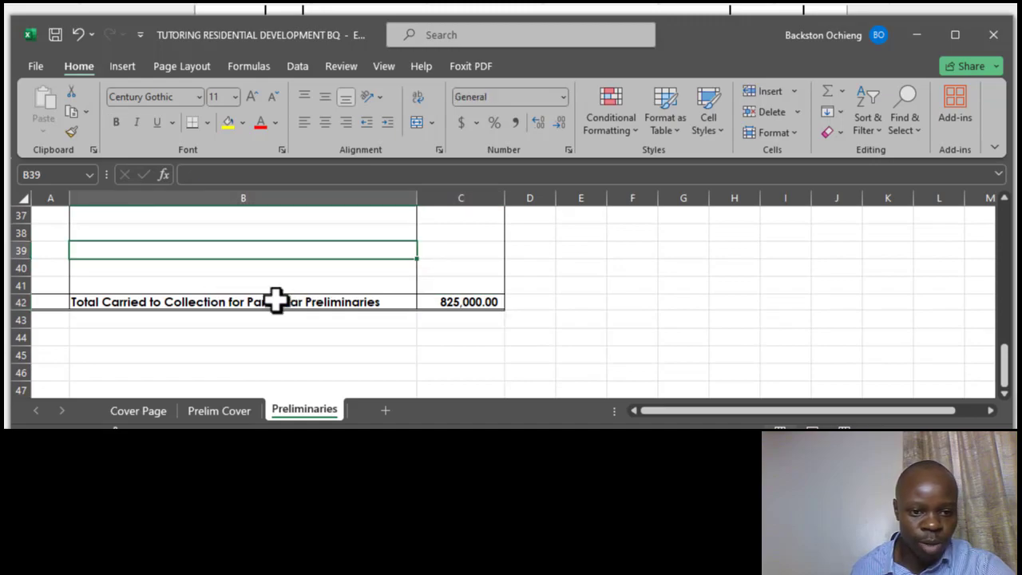
{"action": "left_click", "coordinate": [272, 302]}
{"action": "scroll", "coordinate": [297, 295], "scroll_direction": "up", "scroll_amount": 8}
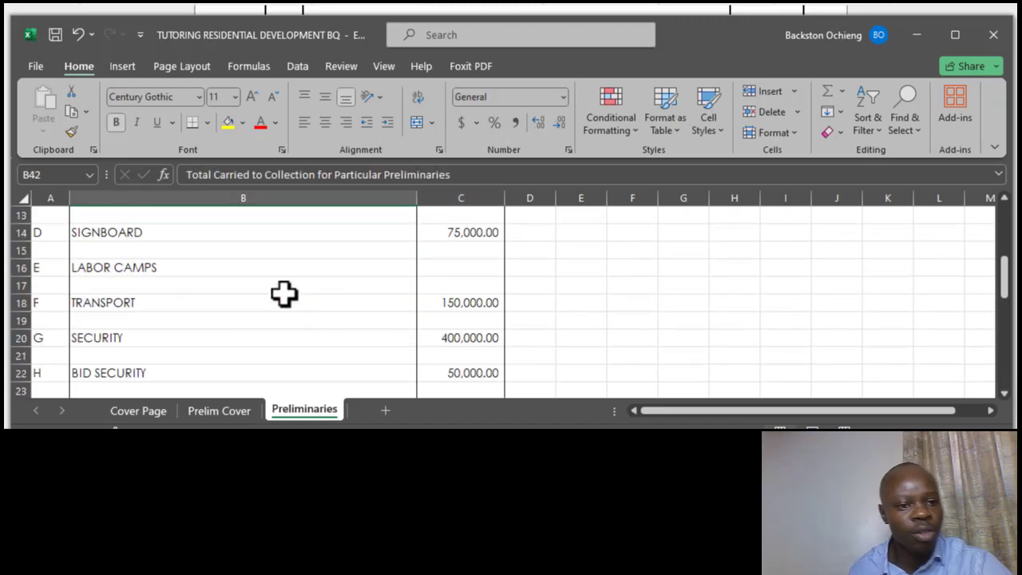
{"action": "scroll", "coordinate": [208, 275], "scroll_direction": "up", "scroll_amount": 4}
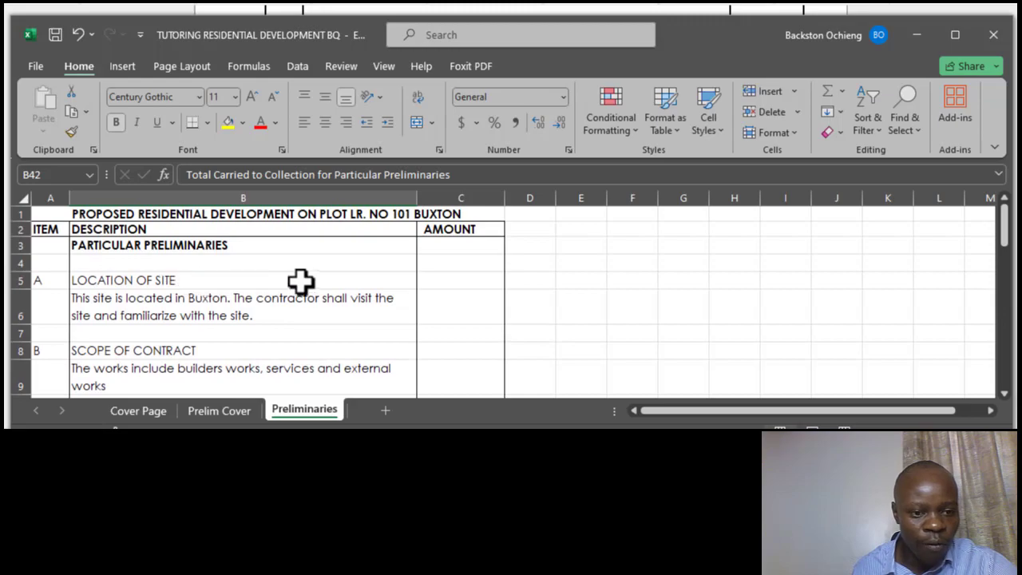
{"action": "scroll", "coordinate": [251, 283], "scroll_direction": "down", "scroll_amount": 2}
{"action": "scroll", "coordinate": [432, 267], "scroll_direction": "down", "scroll_amount": 11}
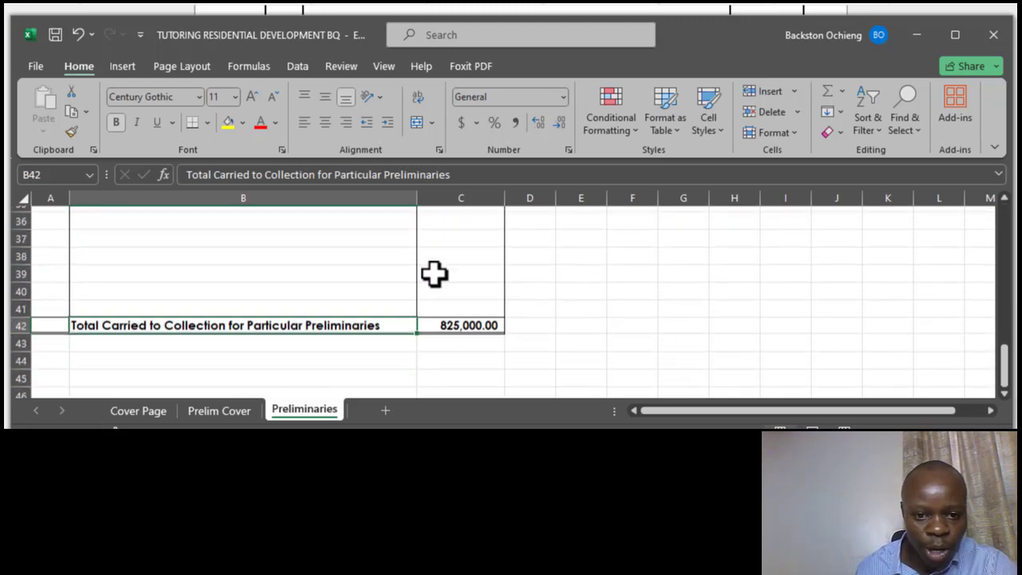
{"action": "scroll", "coordinate": [285, 290], "scroll_direction": "up", "scroll_amount": 12}
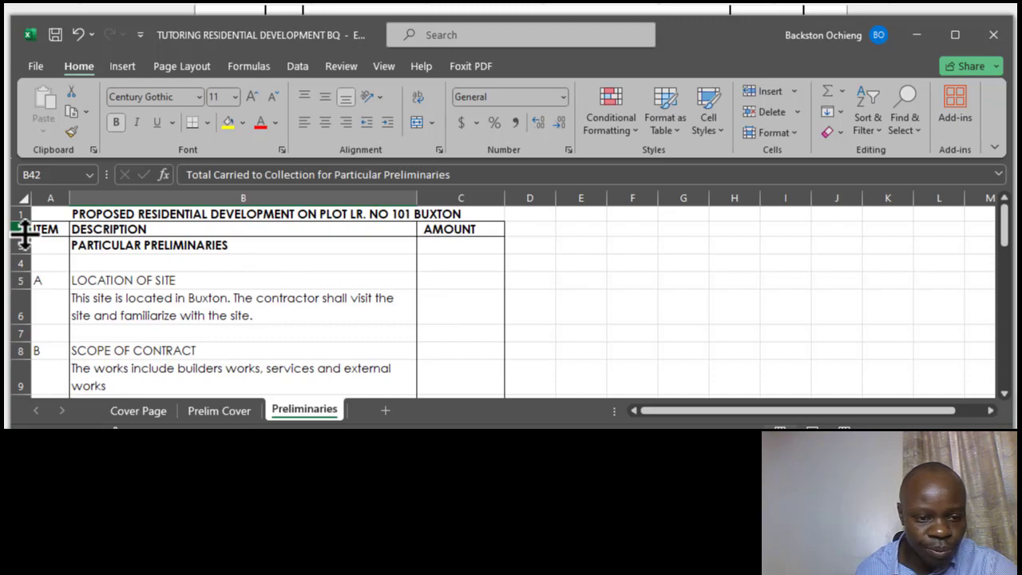
{"action": "mouse_move", "coordinate": [14, 230]}
{"action": "left_mouse_down"}
{"action": "mouse_move", "coordinate": [26, 236]}
{"action": "mouse_move", "coordinate": [41, 381]}
{"action": "left_mouse_up"}
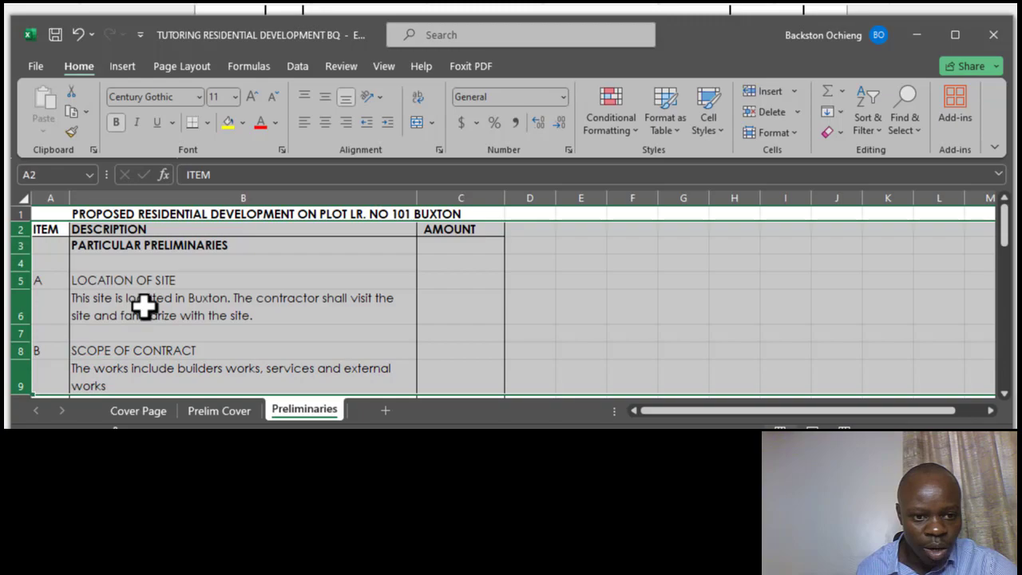
{"action": "left_click", "coordinate": [142, 303]}
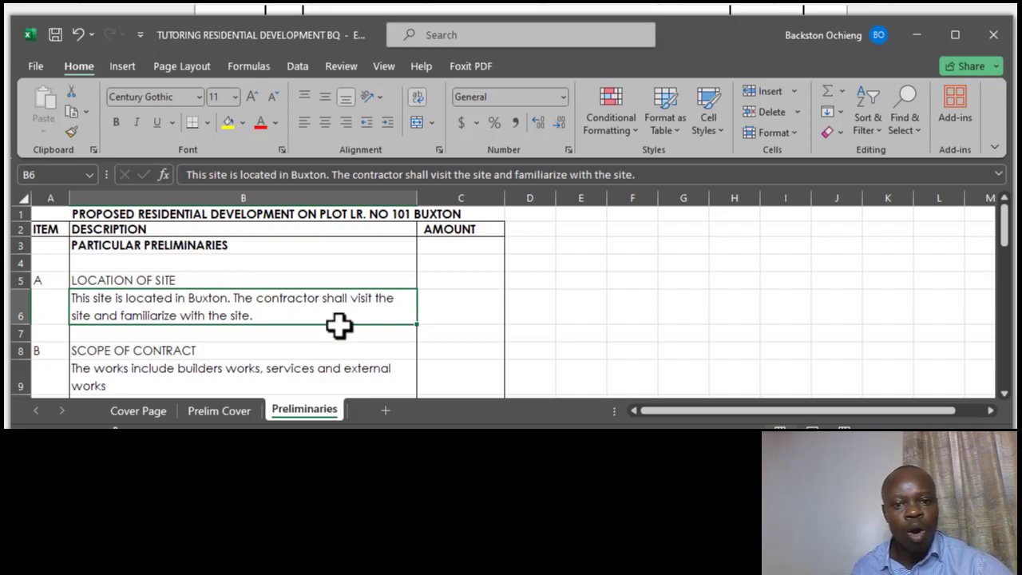
{"action": "left_click", "coordinate": [249, 262]}
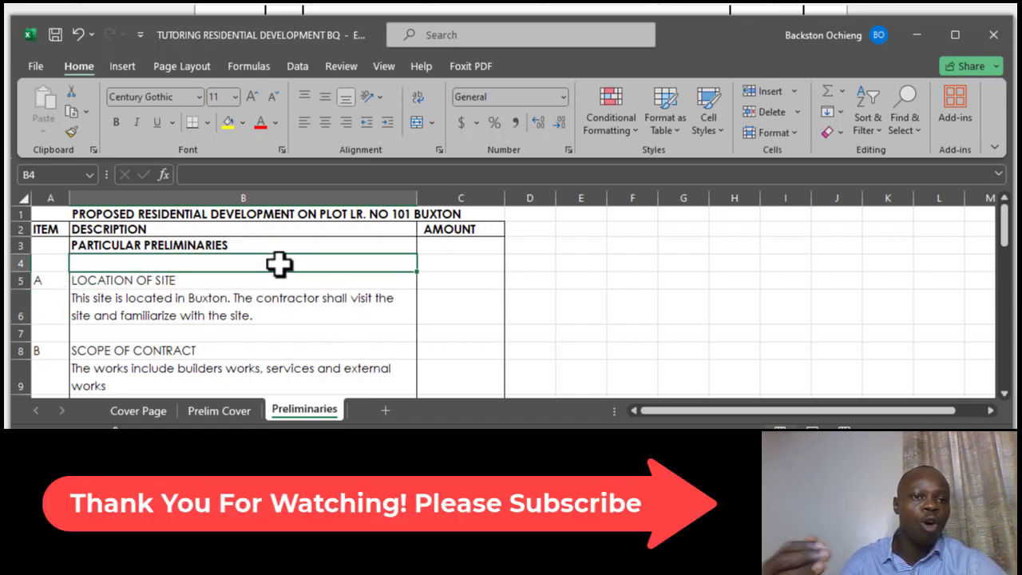
{"action": "left_click", "coordinate": [219, 281]}
- Copy rows 3 to 42 of the Particular Preliminaries page and paste them directly below the total, starting at row 43
{"action": "left_click_drag", "start_coordinate": [11, 248], "coordinate": [233, 354]}
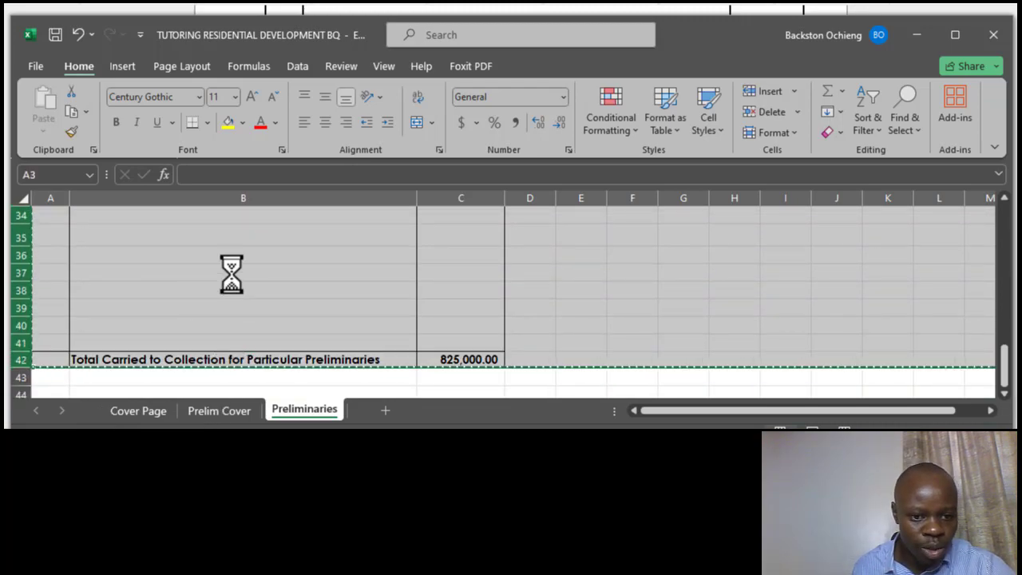
{"action": "scroll", "coordinate": [232, 274], "scroll_direction": "down", "scroll_amount": 2}
{"action": "left_click", "coordinate": [59, 270]}
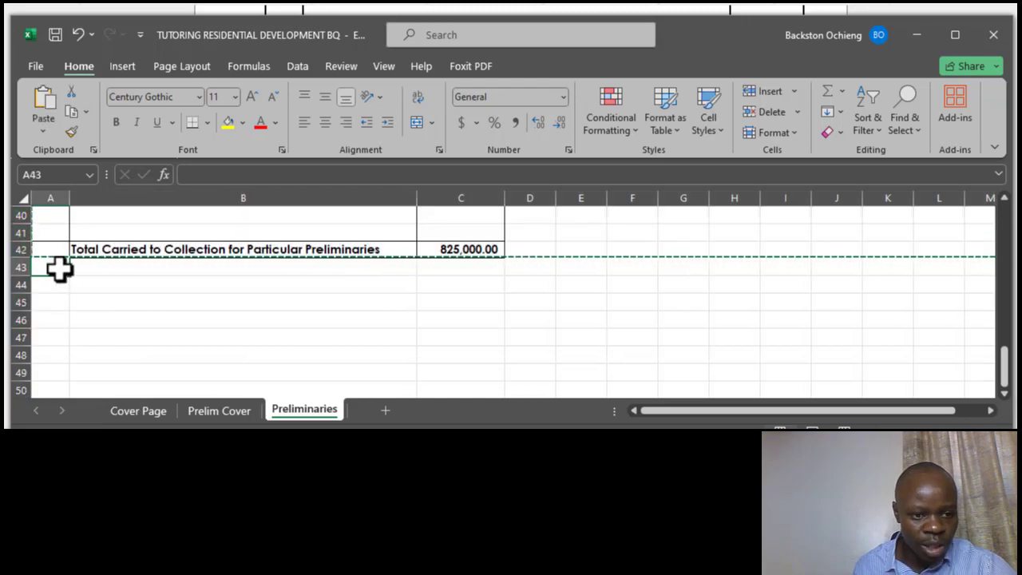
{"action": "key", "text": "ctrl+v"}
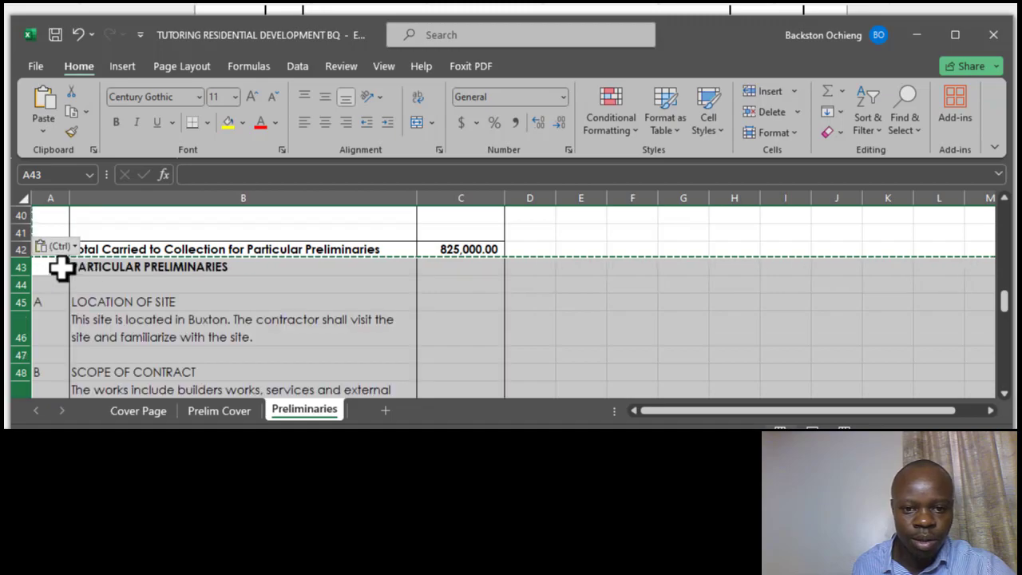
{"action": "left_click", "coordinate": [186, 301]}
{"action": "key", "text": "Escape"}
{"action": "key", "text": "Down"}
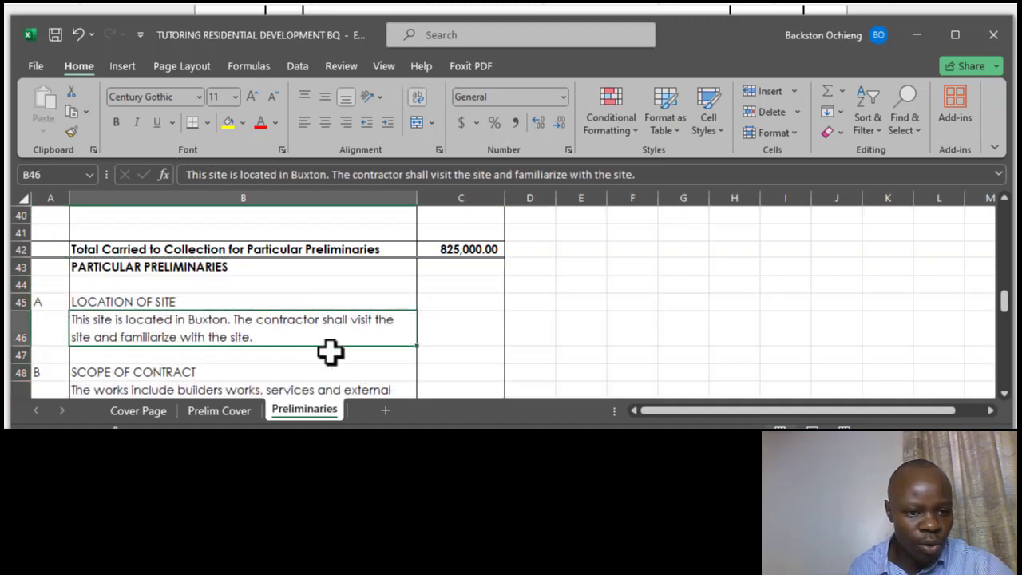
- Set the sheet's print titles to repeat rows $1:$2 at the top of every page
{"action": "scroll", "coordinate": [263, 322], "scroll_direction": "up", "scroll_amount": 12}
{"action": "scroll", "coordinate": [289, 308], "scroll_direction": "up", "scroll_amount": 1}
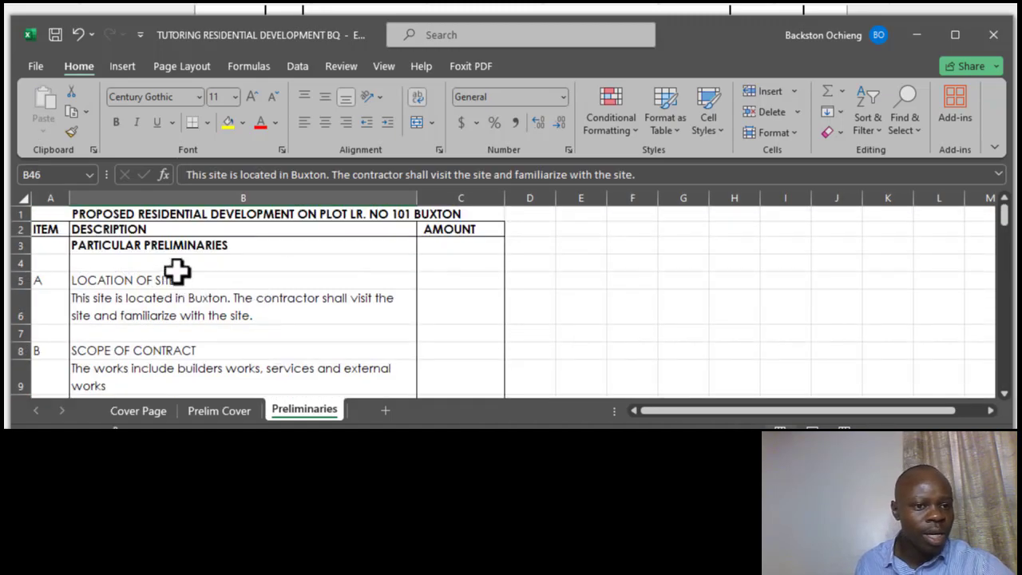
{"action": "left_click", "coordinate": [10, 213]}
{"action": "left_click_drag", "start_coordinate": [14, 217], "coordinate": [16, 229]}
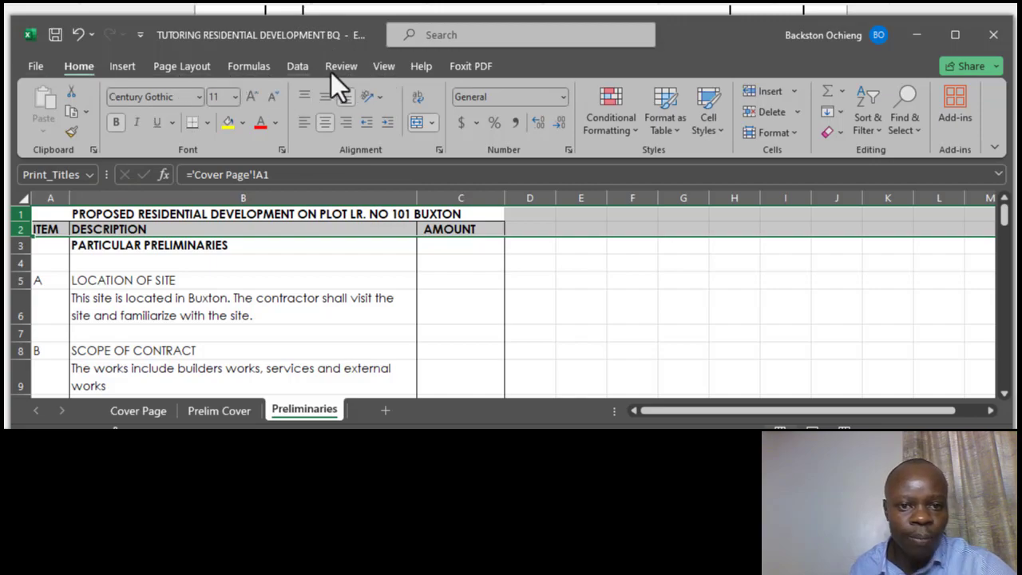
{"action": "left_click", "coordinate": [182, 71]}
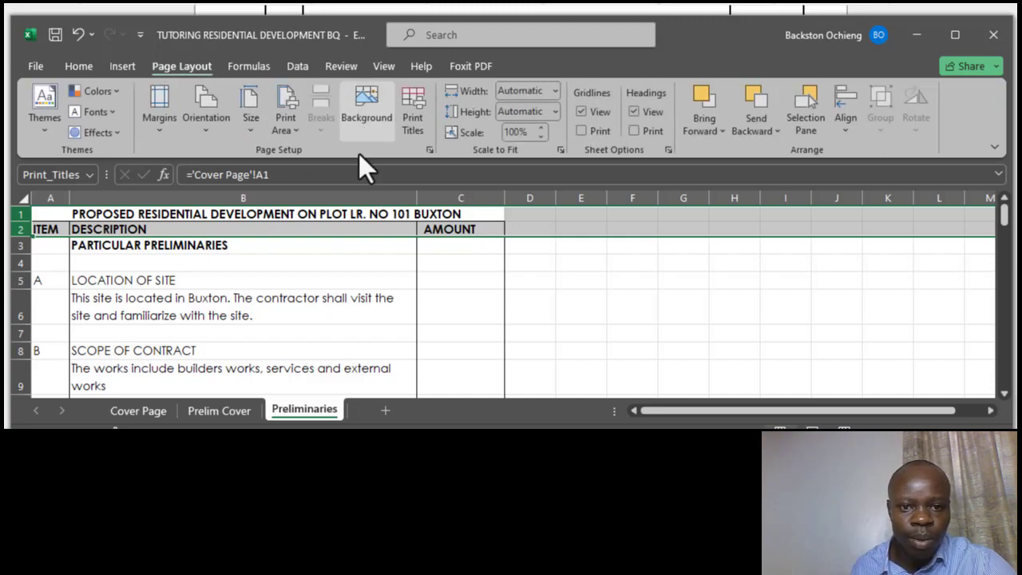
{"action": "left_click", "coordinate": [414, 100]}
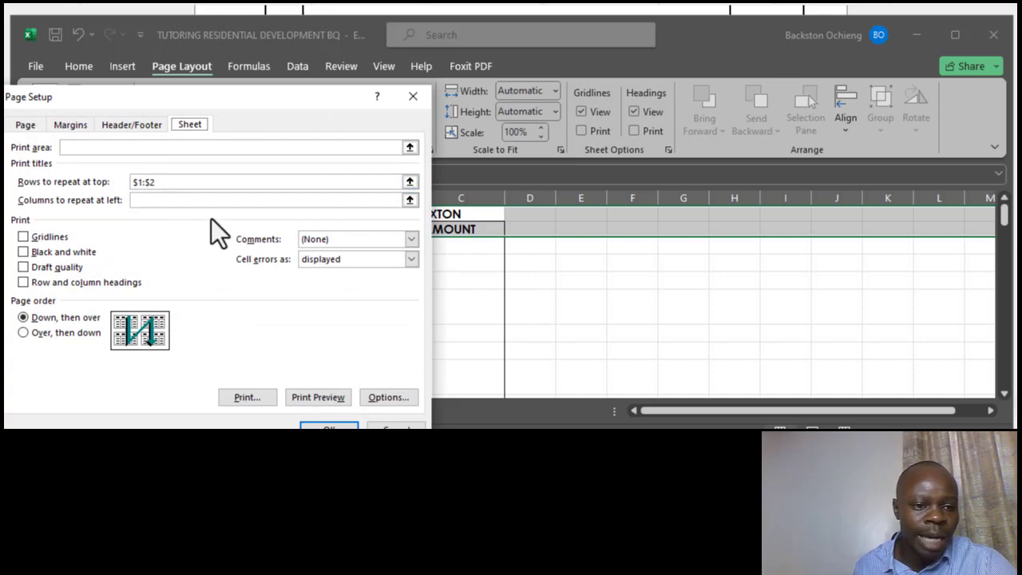
{"action": "left_click", "coordinate": [200, 200]}
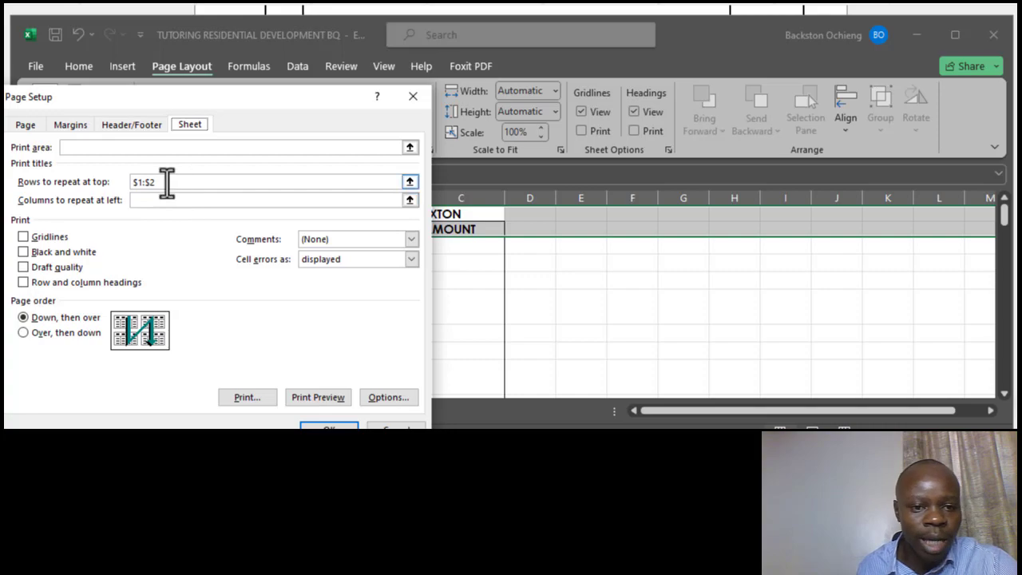
{"action": "left_click_drag", "start_coordinate": [253, 101], "coordinate": [690, 149]}
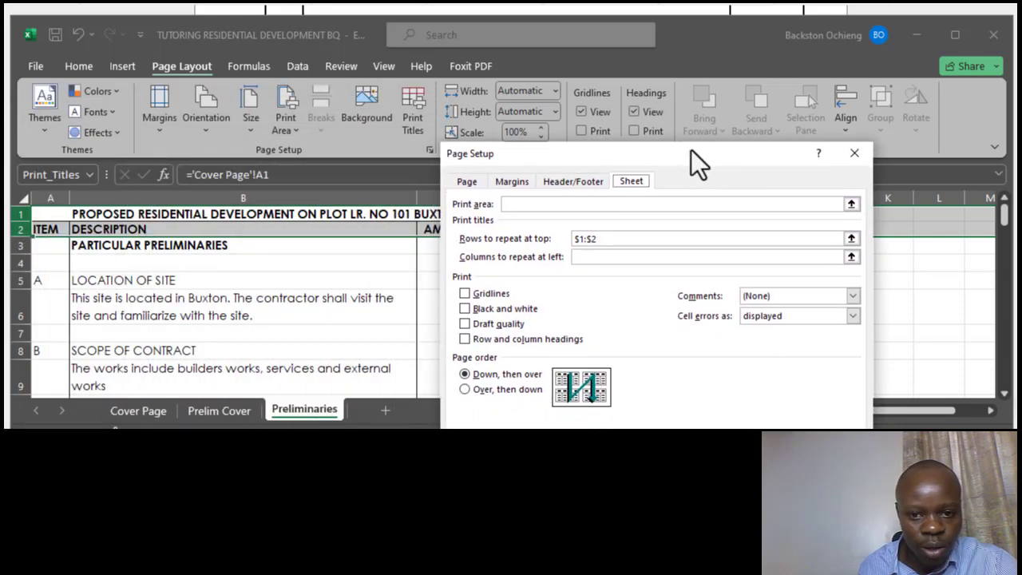
{"action": "left_click", "coordinate": [614, 239]}
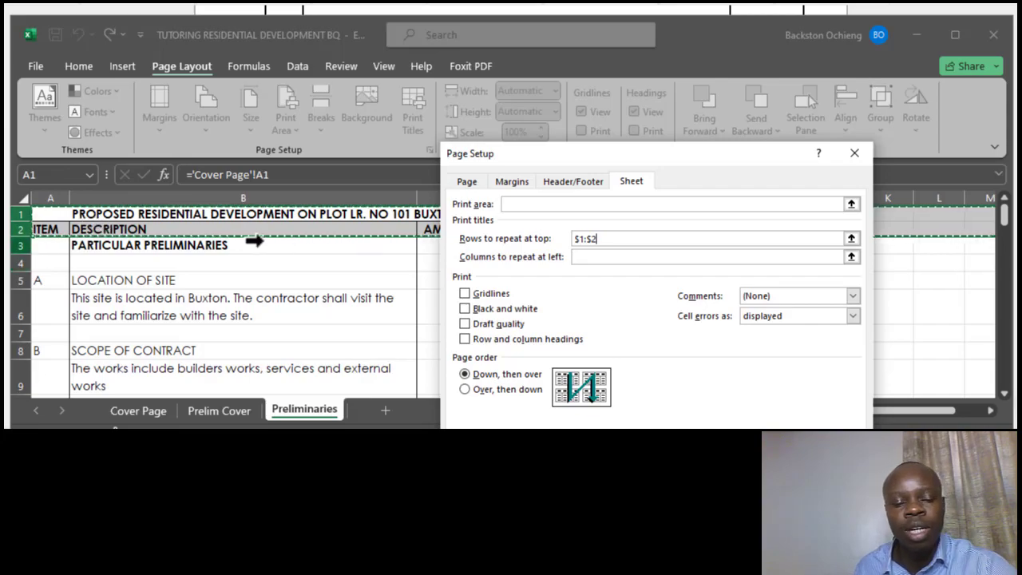
{"action": "left_click_drag", "start_coordinate": [544, 160], "coordinate": [372, 55]}
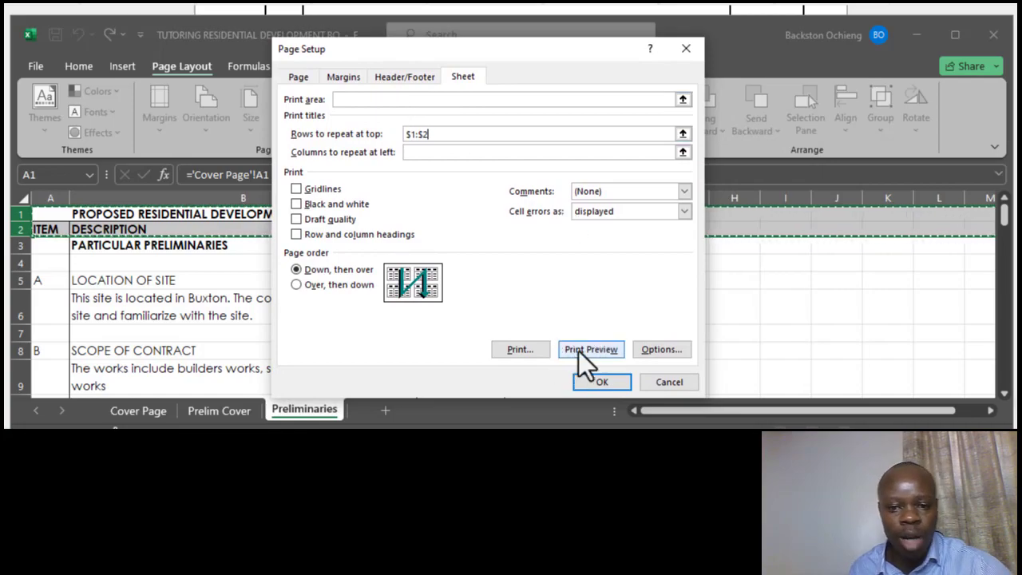
{"action": "left_click", "coordinate": [615, 382]}
- Compare the original Particular Preliminaries section with its copy, examining the heading in row 43 below the first total
{"action": "left_click", "coordinate": [258, 319]}
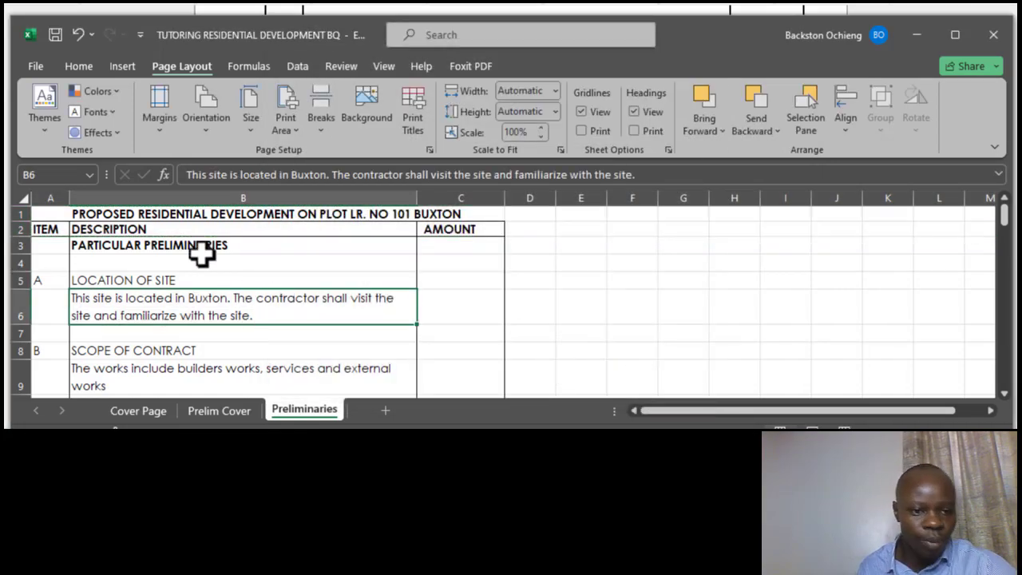
{"action": "left_click", "coordinate": [267, 245]}
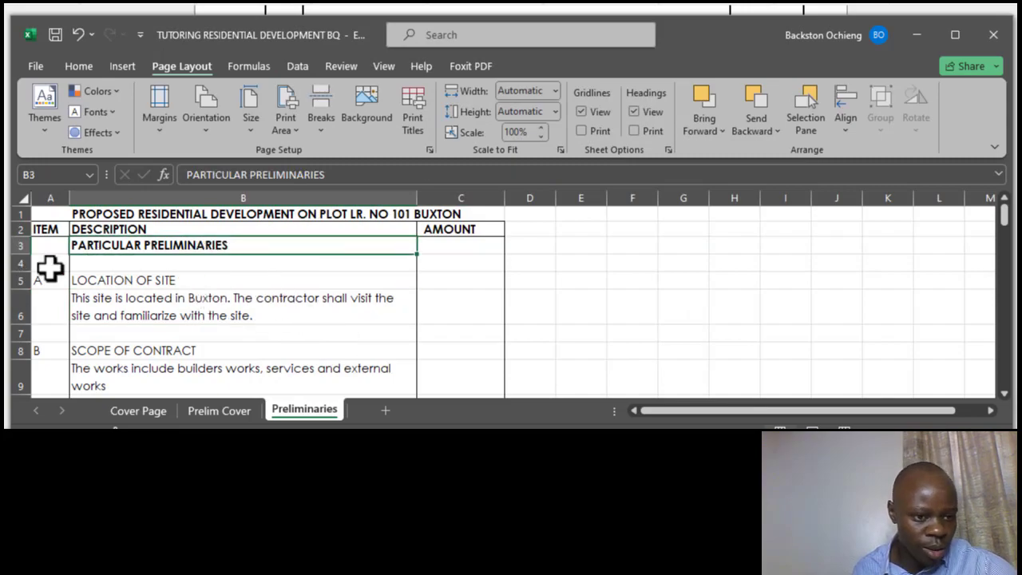
{"action": "scroll", "coordinate": [251, 265], "scroll_direction": "down", "scroll_amount": 8}
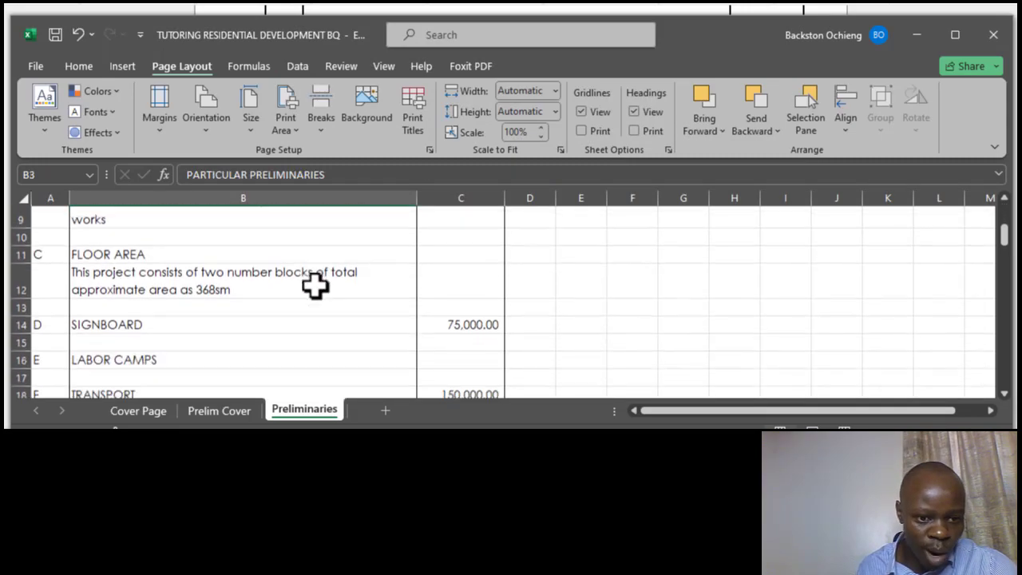
{"action": "scroll", "coordinate": [401, 320], "scroll_direction": "down", "scroll_amount": 4}
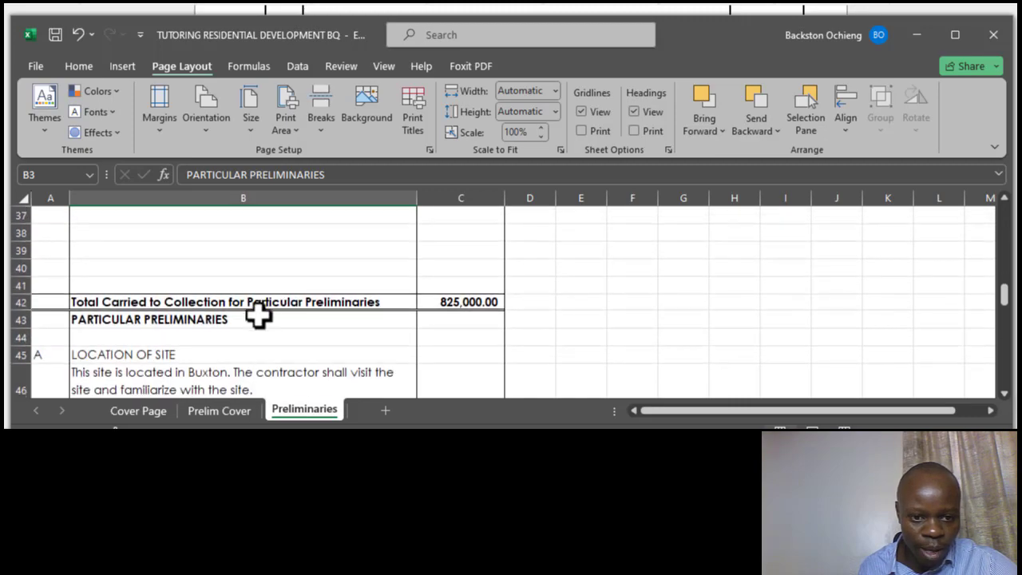
{"action": "left_click", "coordinate": [196, 320]}
{"action": "left_click", "coordinate": [205, 285]}
{"action": "left_click", "coordinate": [210, 272]}
{"action": "left_click", "coordinate": [210, 319]}
{"action": "left_click", "coordinate": [229, 271]}
{"action": "left_click", "coordinate": [217, 322]}
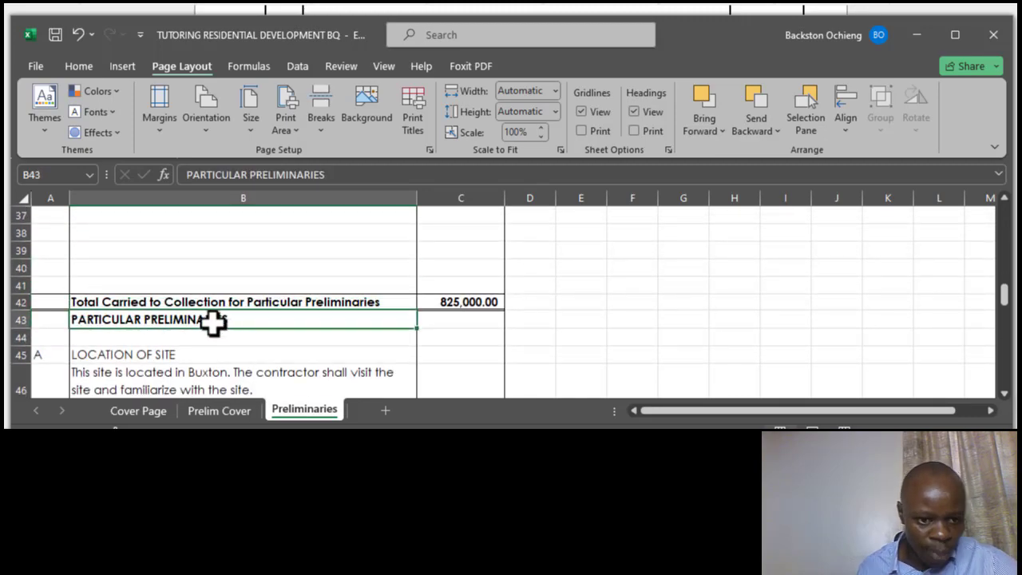
- Delete row 43, the repeated PARTICULAR PRELIMINARIES heading directly below the first total
{"action": "left_click", "coordinate": [10, 320]}
{"action": "right_click", "coordinate": [123, 317]}
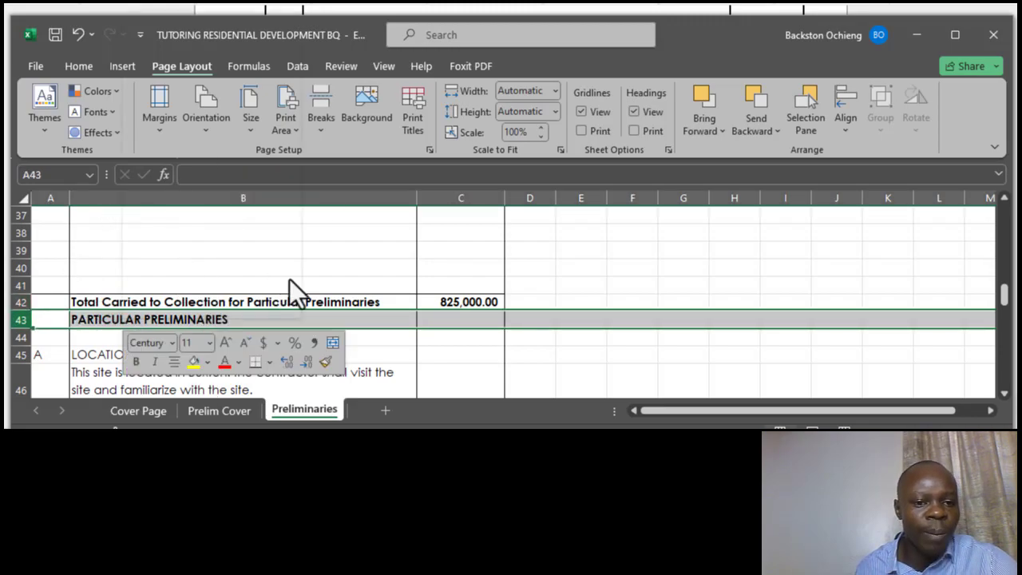
{"action": "left_click", "coordinate": [174, 189]}
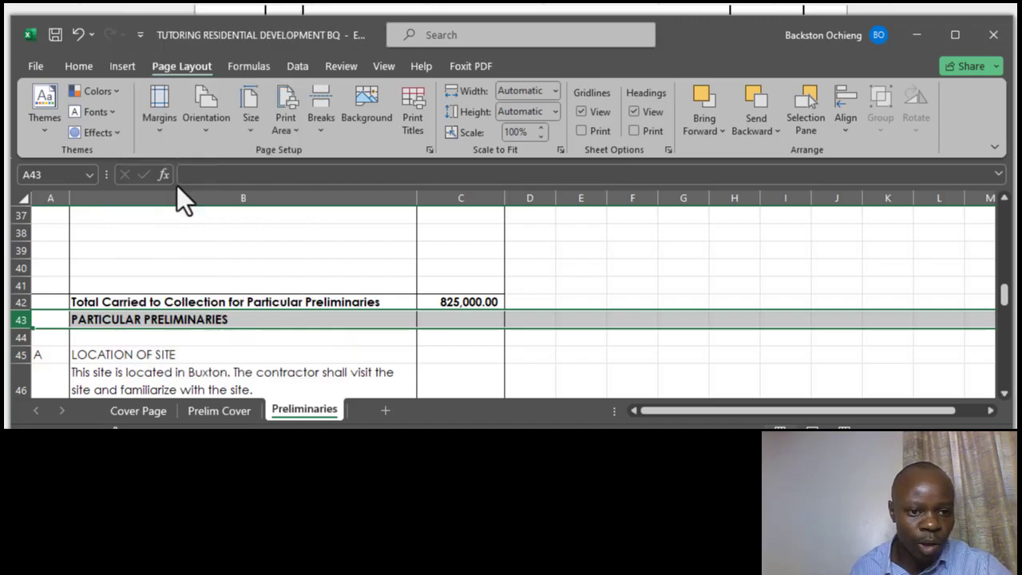
{"action": "left_click", "coordinate": [233, 232]}
{"action": "left_click", "coordinate": [223, 320]}
{"action": "left_click", "coordinate": [206, 255]}
- Display the Preliminaries sheet in Page Break Preview
{"action": "scroll", "coordinate": [420, 306], "scroll_direction": "down", "scroll_amount": 2}
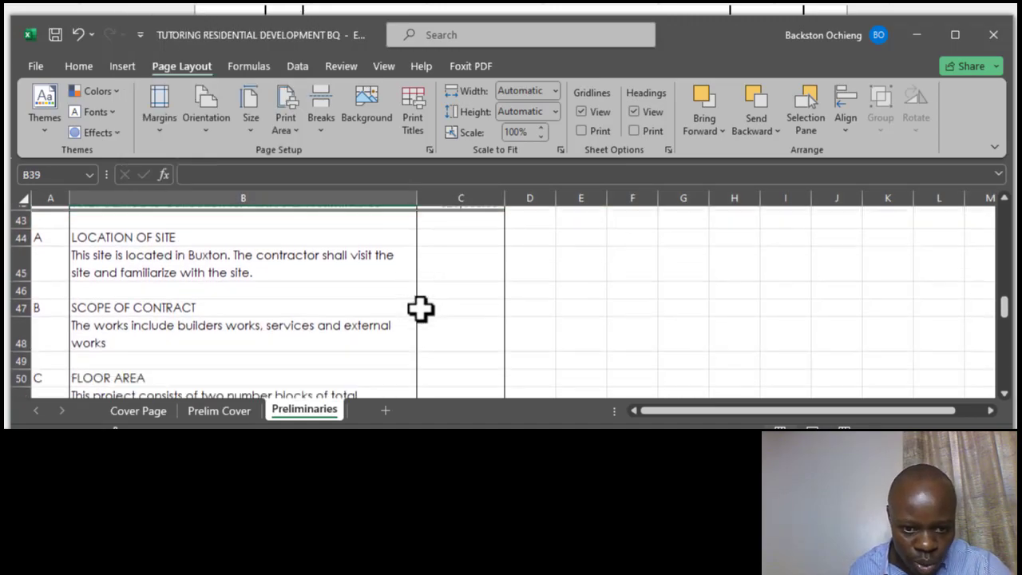
{"action": "scroll", "coordinate": [417, 315], "scroll_direction": "up", "scroll_amount": 4}
{"action": "scroll", "coordinate": [418, 315], "scroll_direction": "down", "scroll_amount": 8}
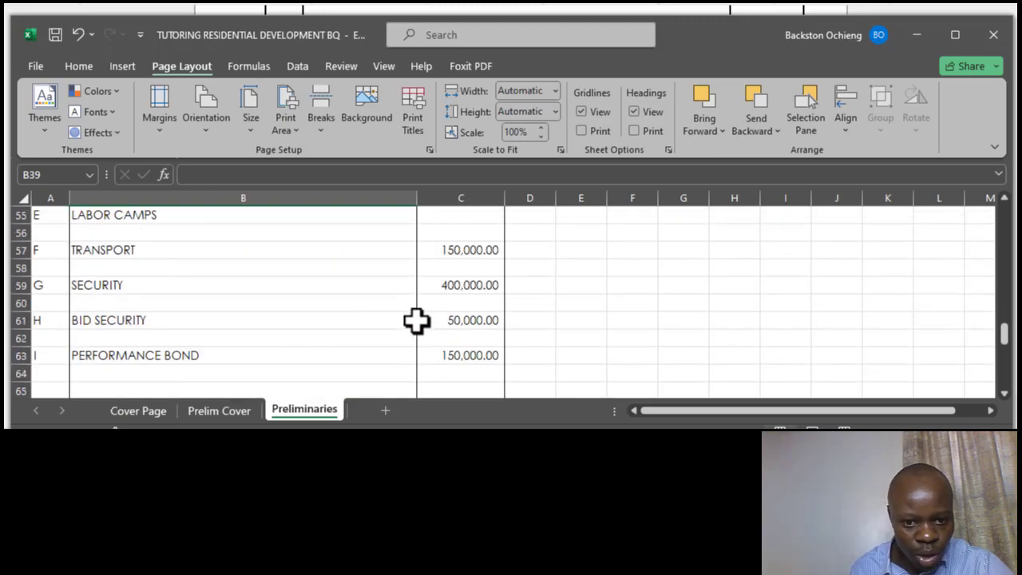
{"action": "scroll", "coordinate": [498, 331], "scroll_direction": "up", "scroll_amount": 4}
{"action": "scroll", "coordinate": [493, 319], "scroll_direction": "up", "scroll_amount": 6}
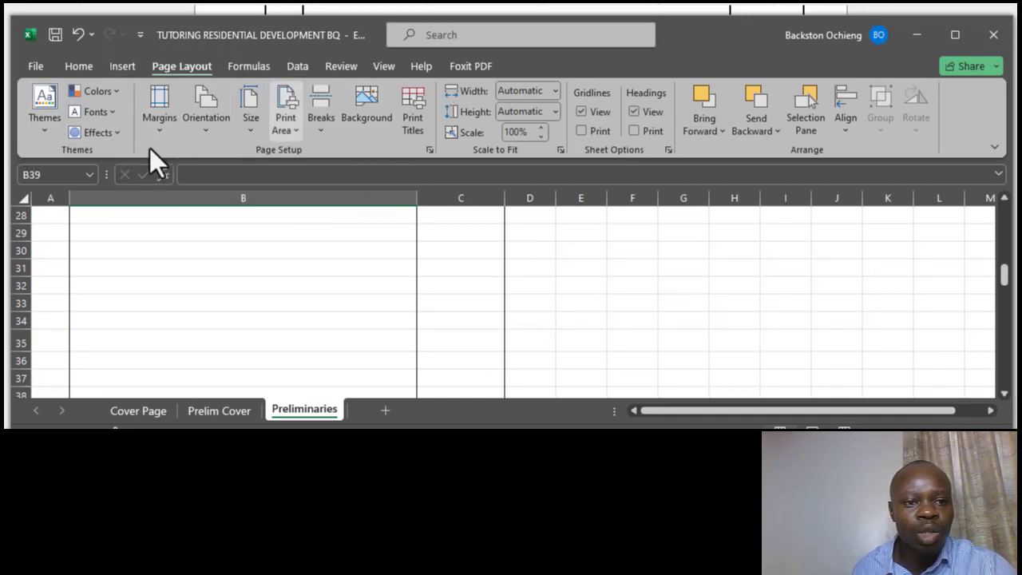
{"action": "left_click", "coordinate": [384, 67]}
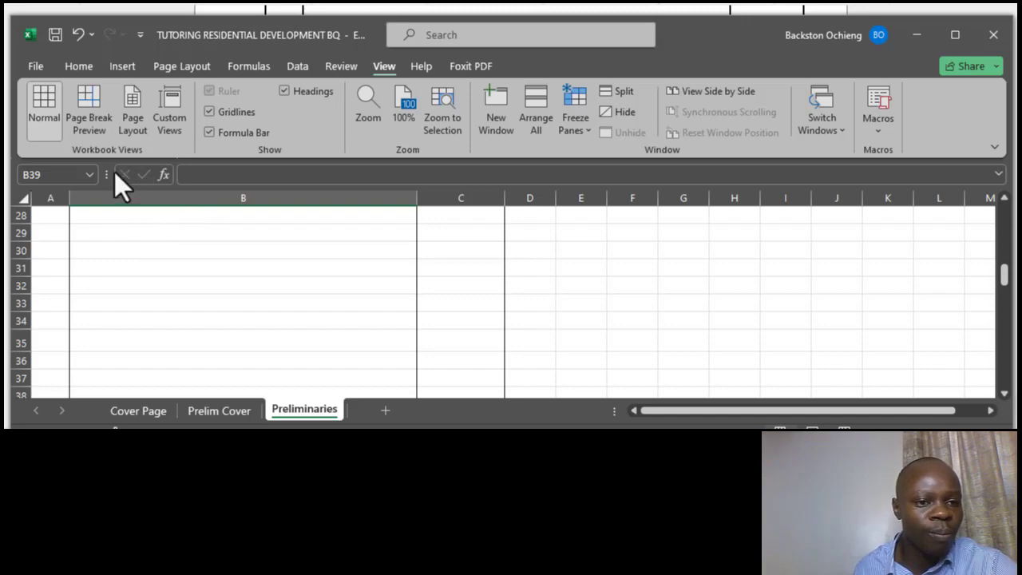
{"action": "scroll", "coordinate": [433, 272], "scroll_direction": "up", "scroll_amount": 3}
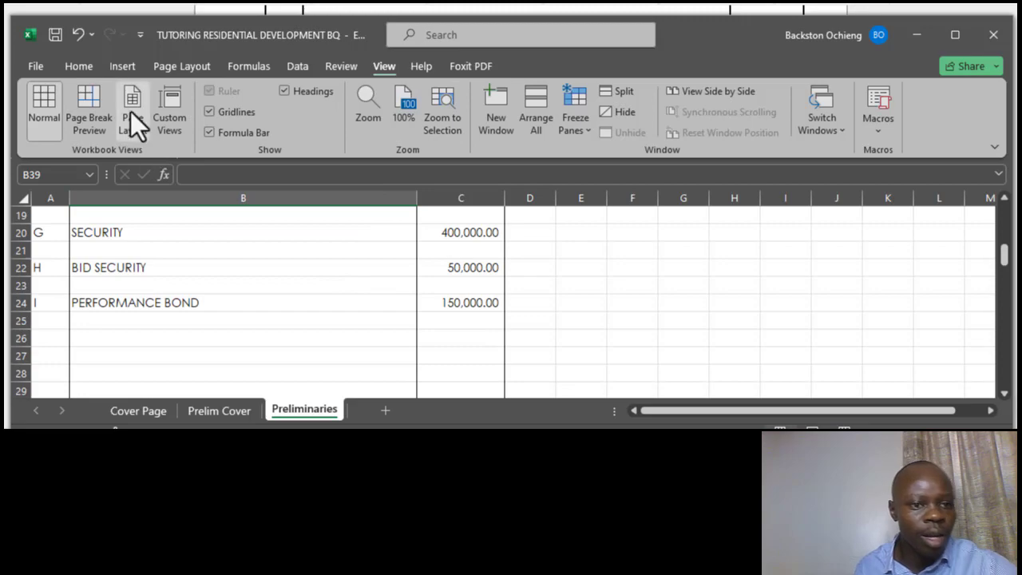
{"action": "left_click", "coordinate": [85, 99]}
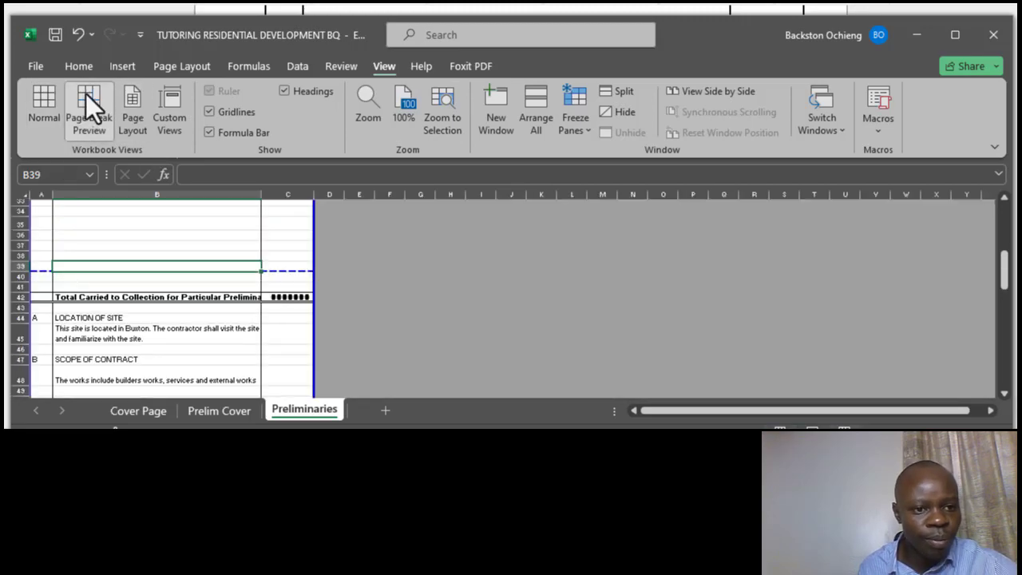
{"action": "left_click", "coordinate": [167, 236]}
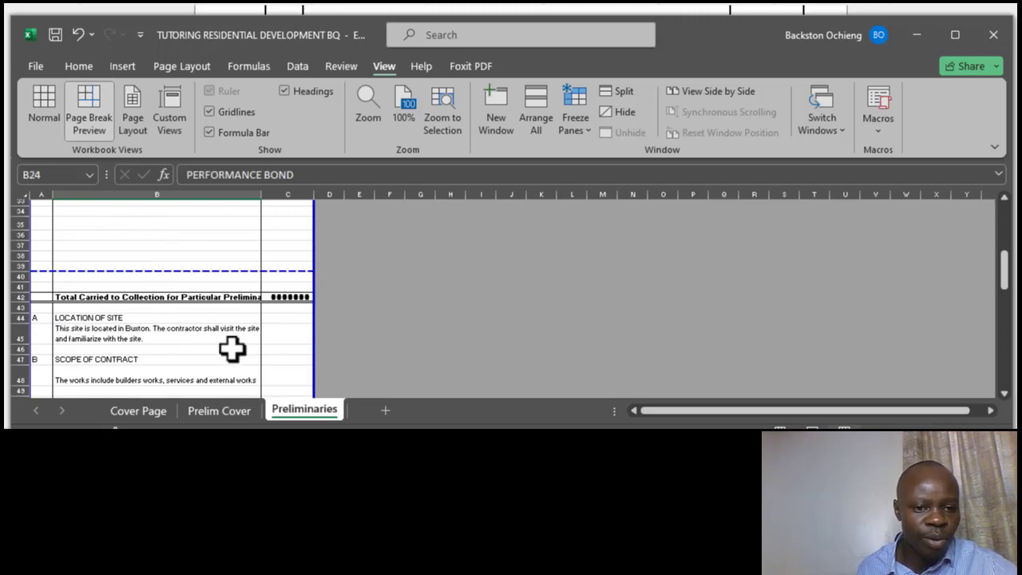
- Delete blank rows 35 and 36 to bring the first total up to the page break
{"action": "scroll", "coordinate": [178, 296], "scroll_direction": "up", "scroll_amount": 3, "text": "ctrl"}
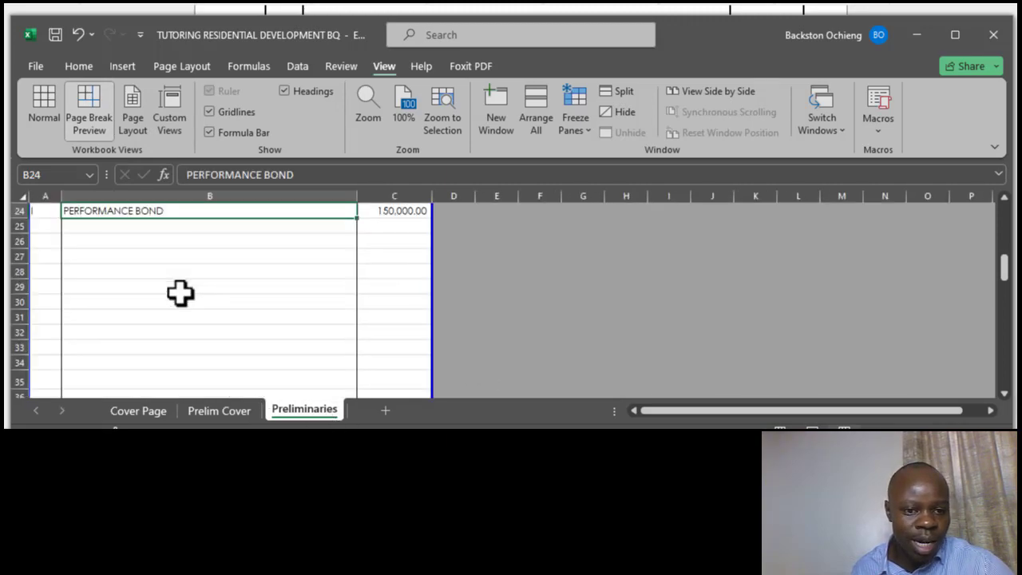
{"action": "scroll", "coordinate": [431, 302], "scroll_direction": "up", "scroll_amount": 6}
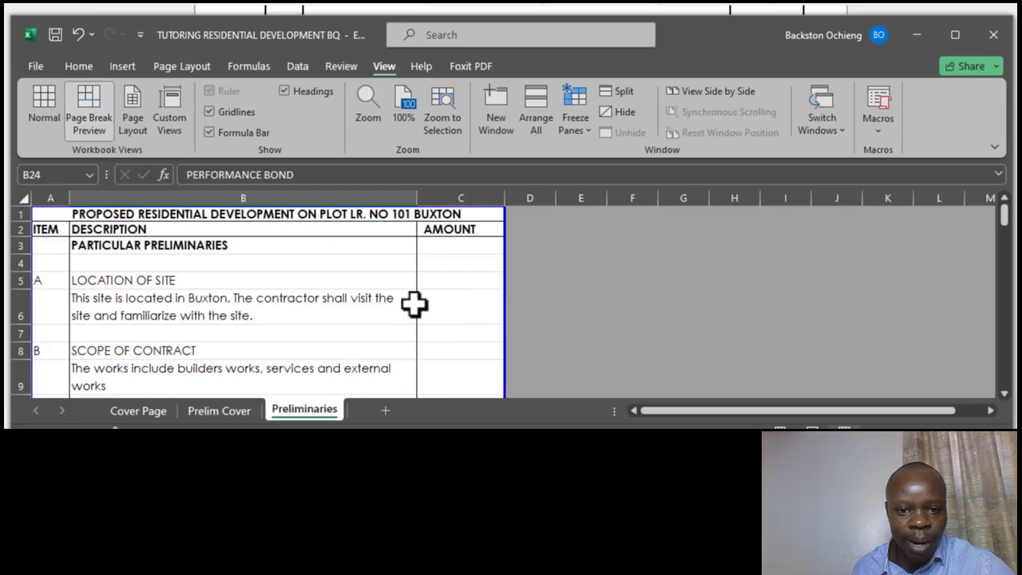
{"action": "scroll", "coordinate": [415, 299], "scroll_direction": "down", "scroll_amount": 6}
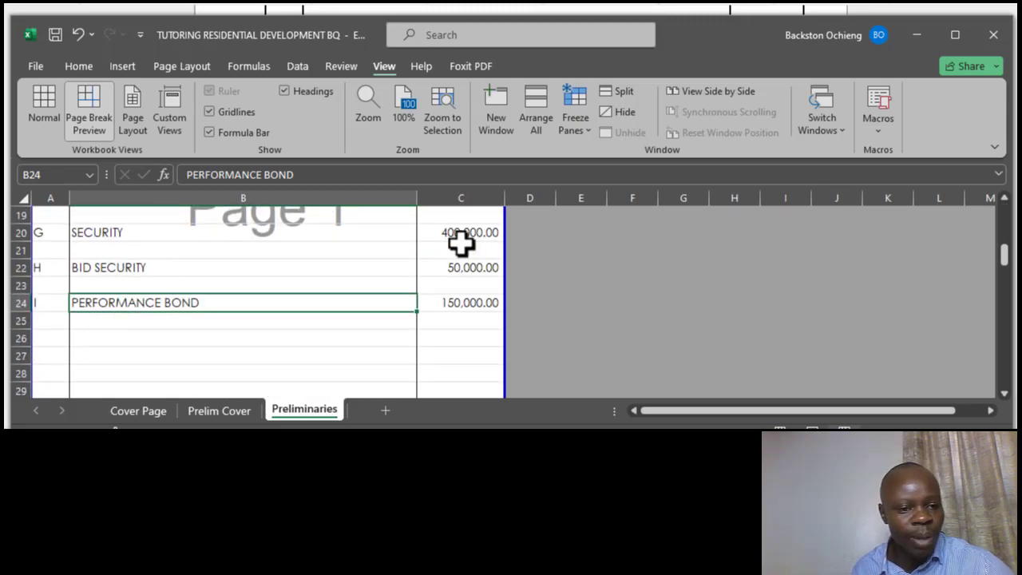
{"action": "scroll", "coordinate": [511, 257], "scroll_direction": "down", "scroll_amount": 3}
{"action": "scroll", "coordinate": [647, 294], "scroll_direction": "down", "scroll_amount": 3}
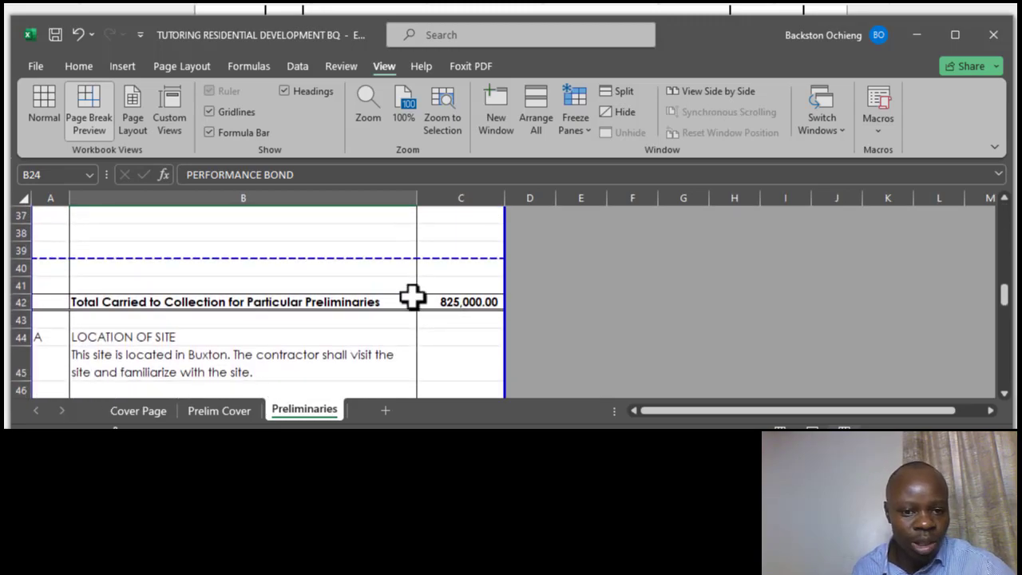
{"action": "scroll", "coordinate": [210, 323], "scroll_direction": "up", "scroll_amount": 1}
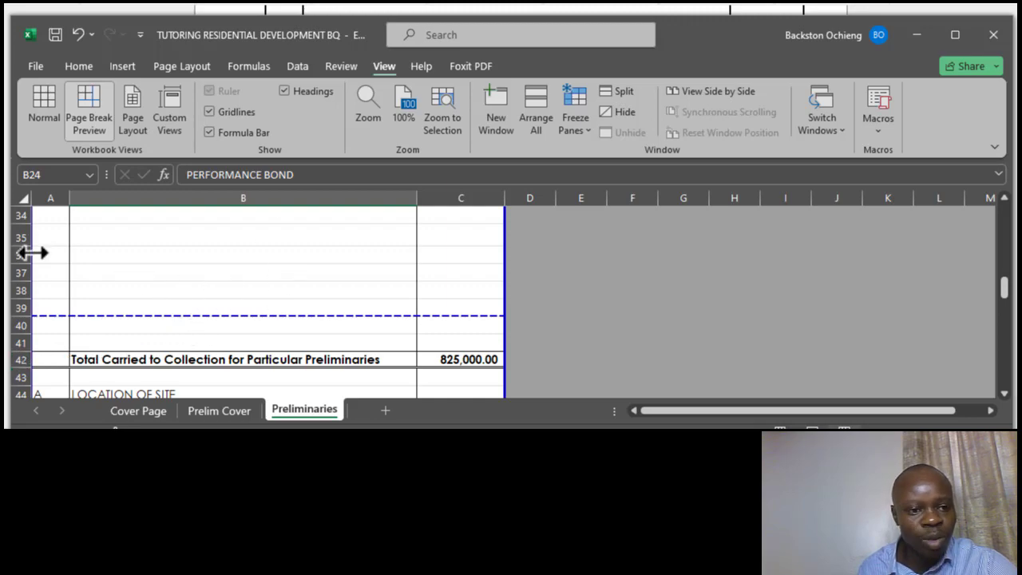
{"action": "left_click_drag", "start_coordinate": [17, 234], "coordinate": [21, 254]}
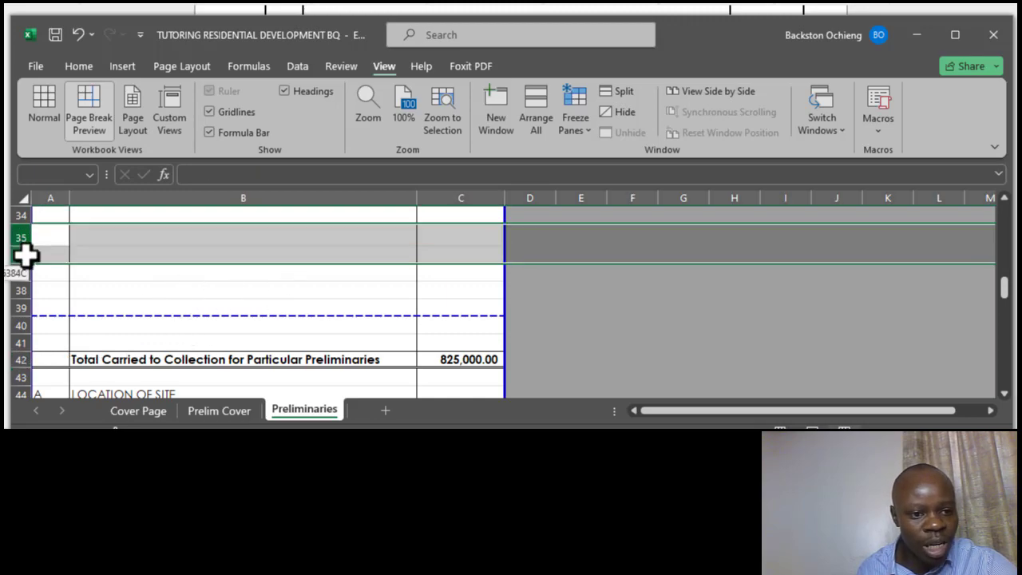
{"action": "right_click", "coordinate": [110, 243]}
{"action": "left_click", "coordinate": [155, 208]}
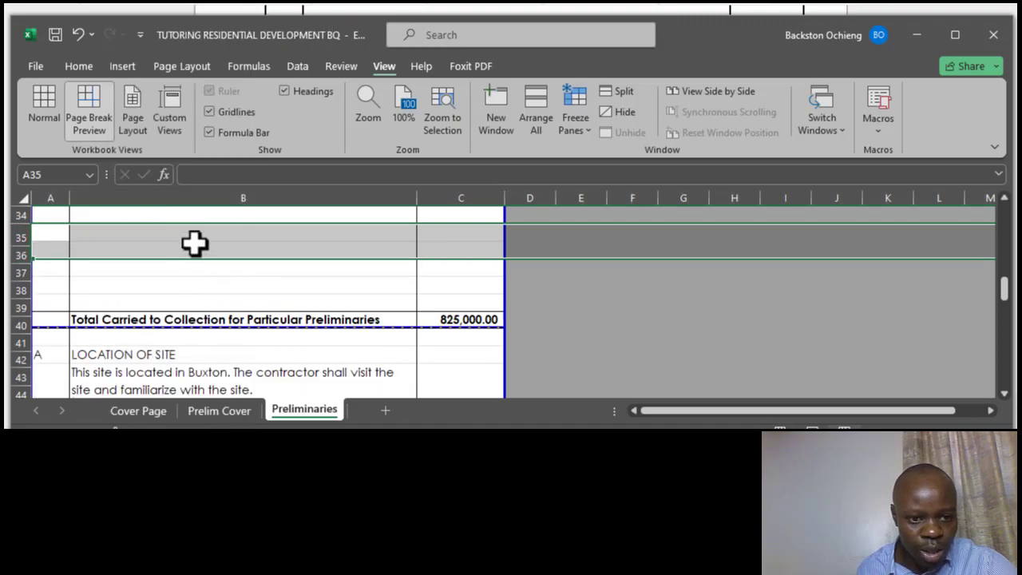
{"action": "left_click", "coordinate": [254, 292]}
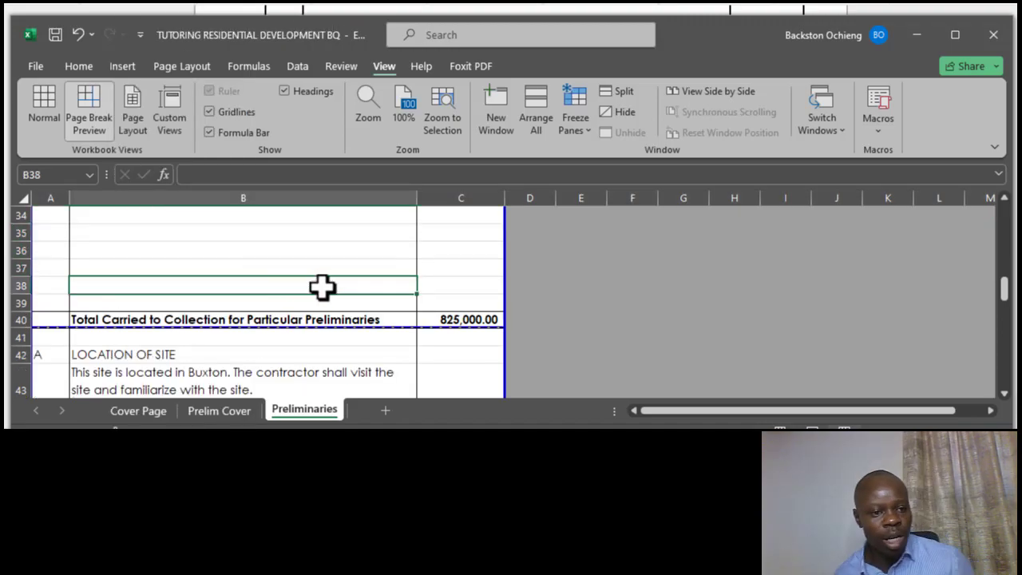
- Examine the first page from its headings to its total and the repeated items at the start of the second page
{"action": "left_click", "coordinate": [453, 317]}
{"action": "left_click", "coordinate": [327, 276]}
{"action": "scroll", "coordinate": [370, 290], "scroll_direction": "up", "scroll_amount": 4}
{"action": "scroll", "coordinate": [378, 313], "scroll_direction": "up", "scroll_amount": 6}
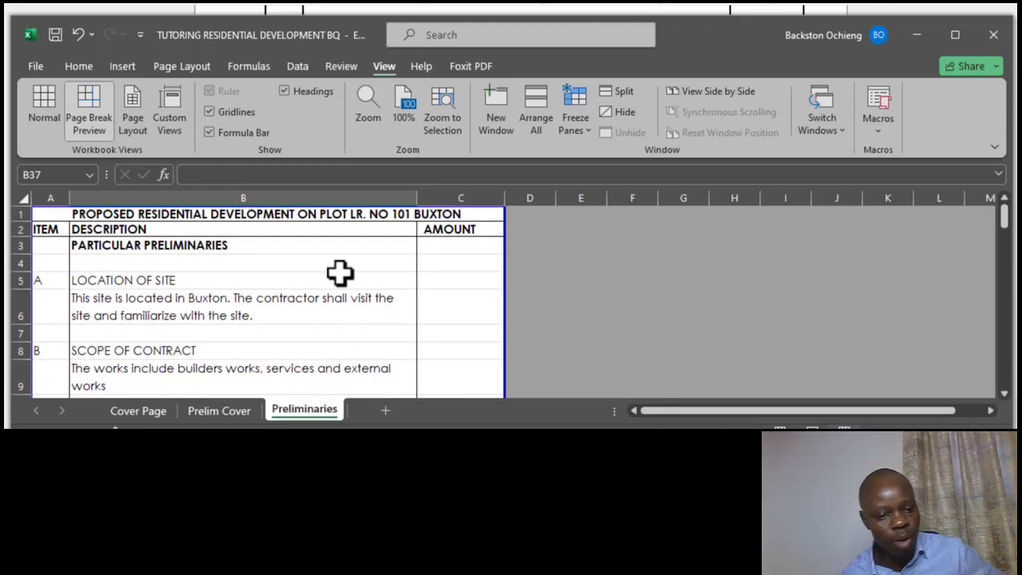
{"action": "scroll", "coordinate": [340, 273], "scroll_direction": "down", "scroll_amount": 12}
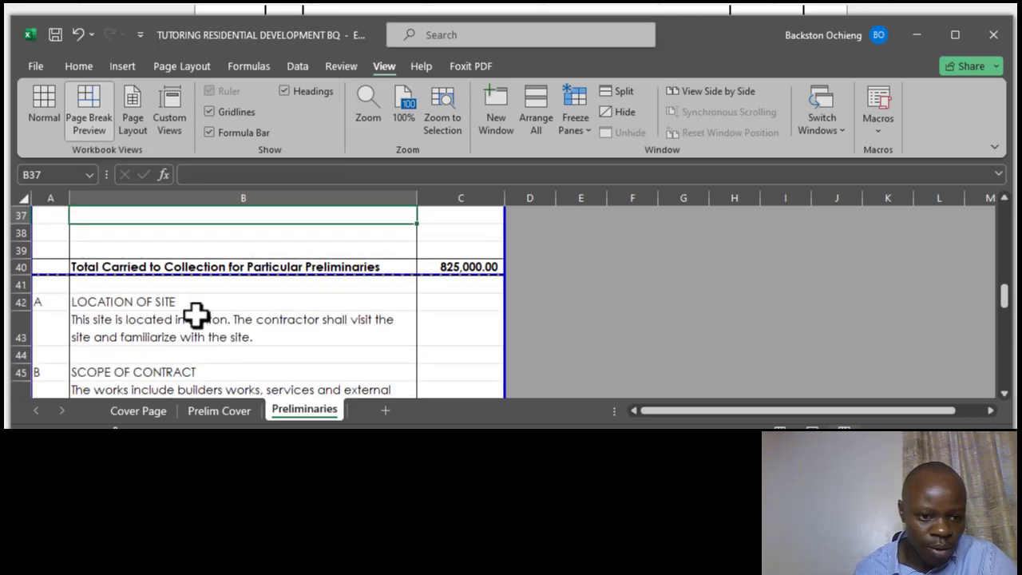
{"action": "left_click", "coordinate": [199, 300]}
{"action": "scroll", "coordinate": [222, 337], "scroll_direction": "down", "scroll_amount": 1}
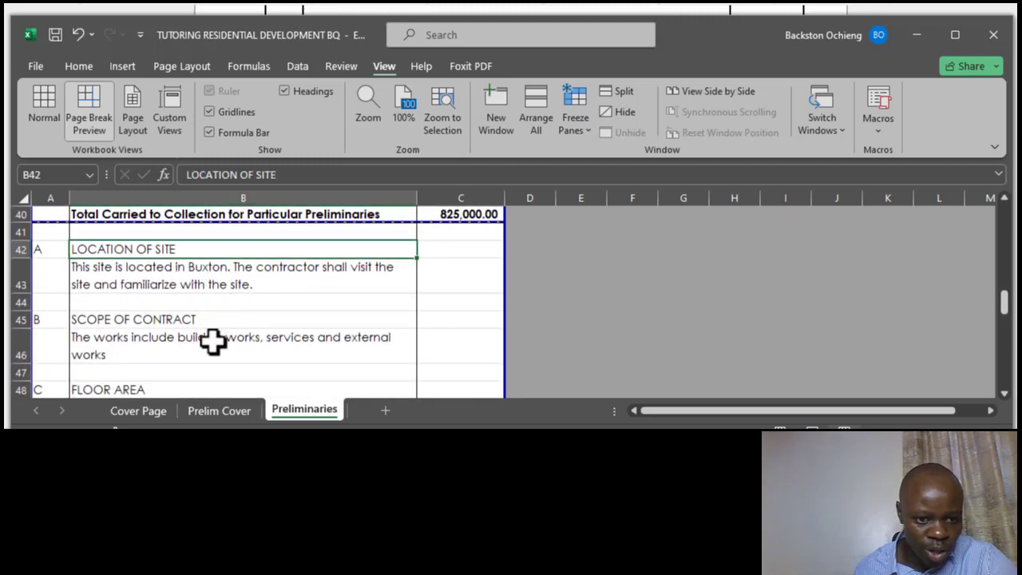
{"action": "left_click", "coordinate": [198, 273]}
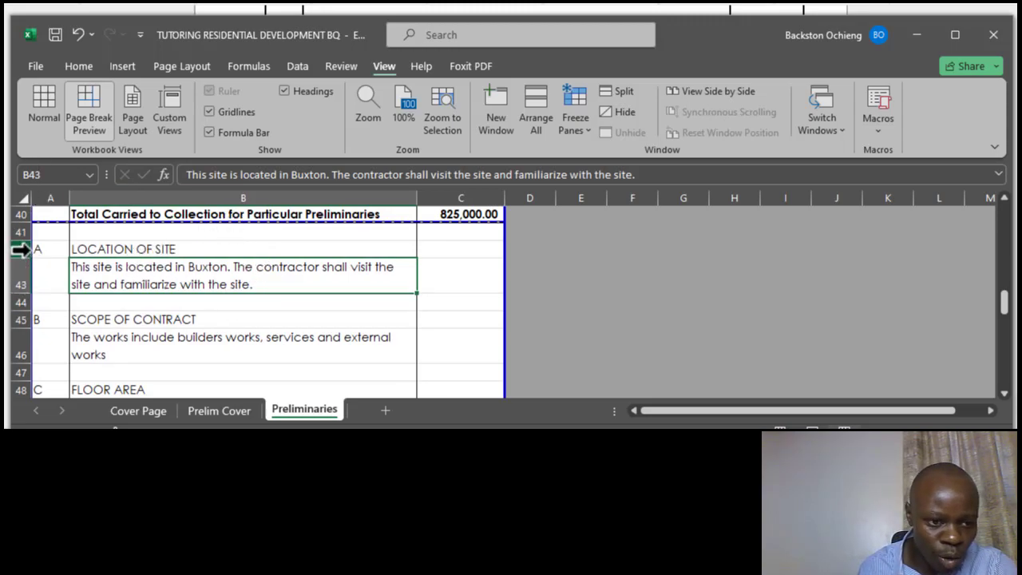
{"action": "left_click_drag", "start_coordinate": [18, 249], "coordinate": [51, 289]}
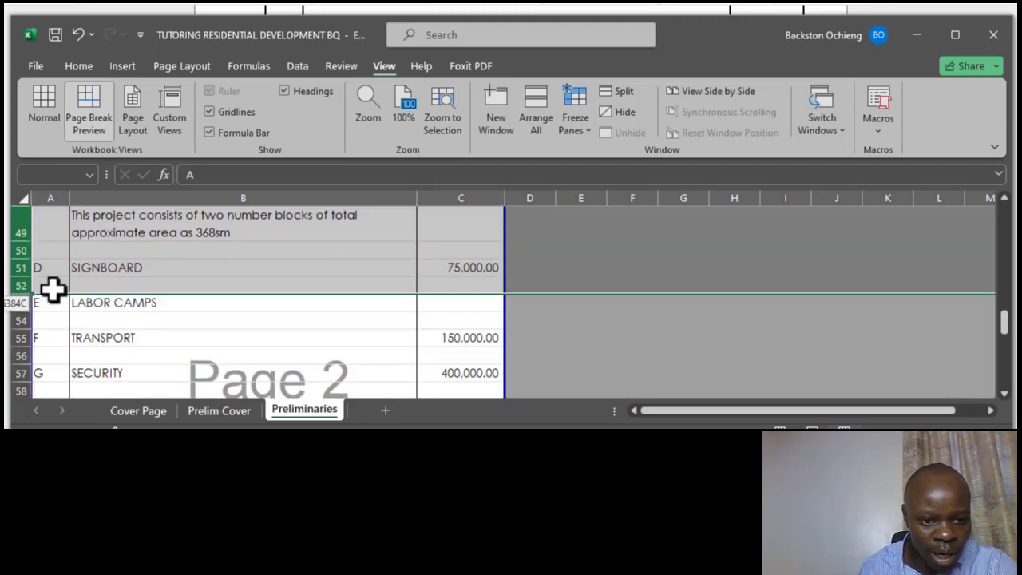
{"action": "left_click", "coordinate": [202, 288]}
- Delete rows 22 to 25, holding the BID SECURITY and PERFORMANCE BOND items, from the first page
{"action": "scroll", "coordinate": [220, 305], "scroll_direction": "up", "scroll_amount": 6}
{"action": "scroll", "coordinate": [220, 306], "scroll_direction": "up", "scroll_amount": 4}
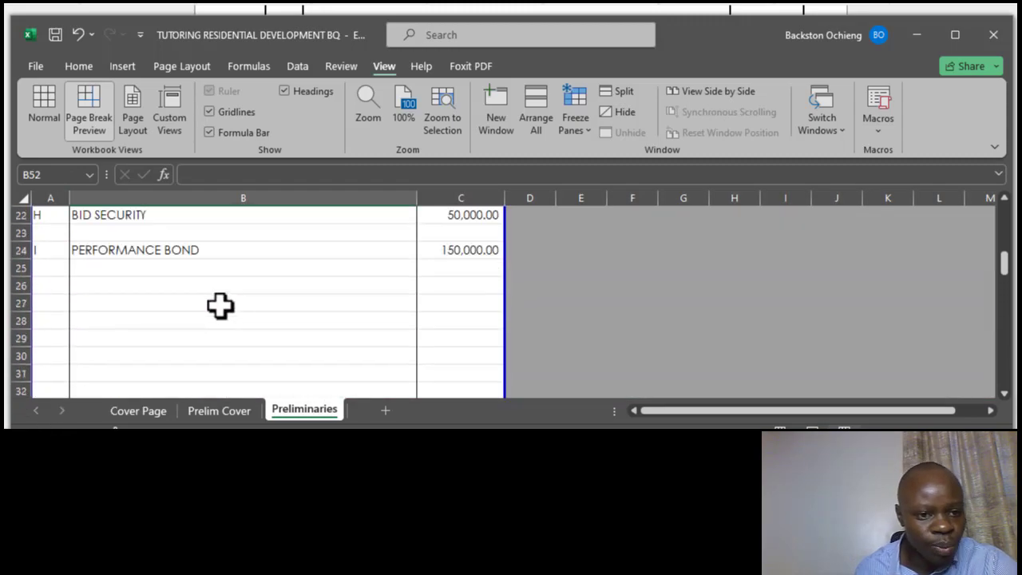
{"action": "left_click", "coordinate": [283, 323]}
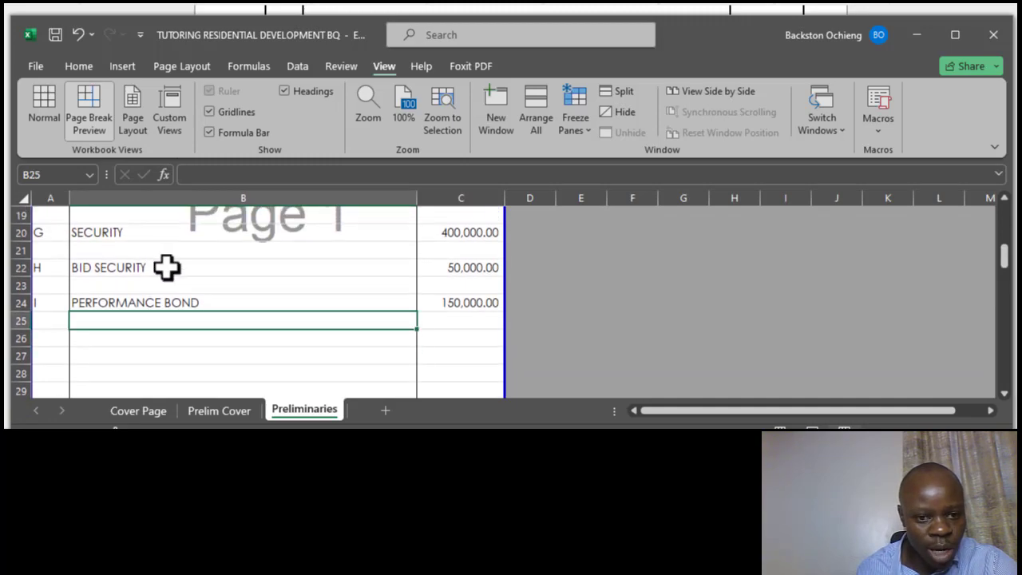
{"action": "left_click", "coordinate": [166, 267]}
{"action": "left_click_drag", "start_coordinate": [18, 267], "coordinate": [32, 319]}
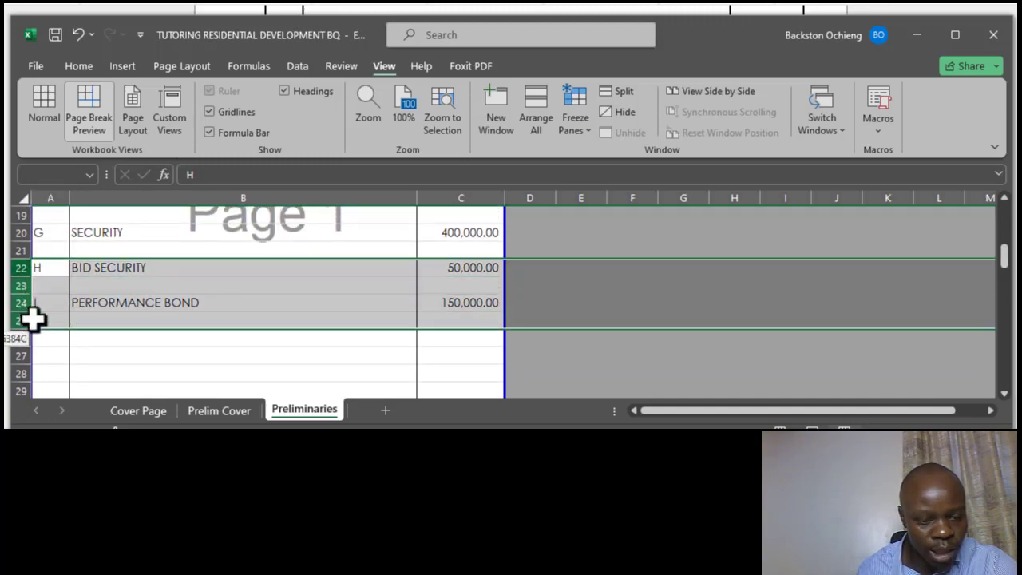
{"action": "right_click", "coordinate": [206, 305]}
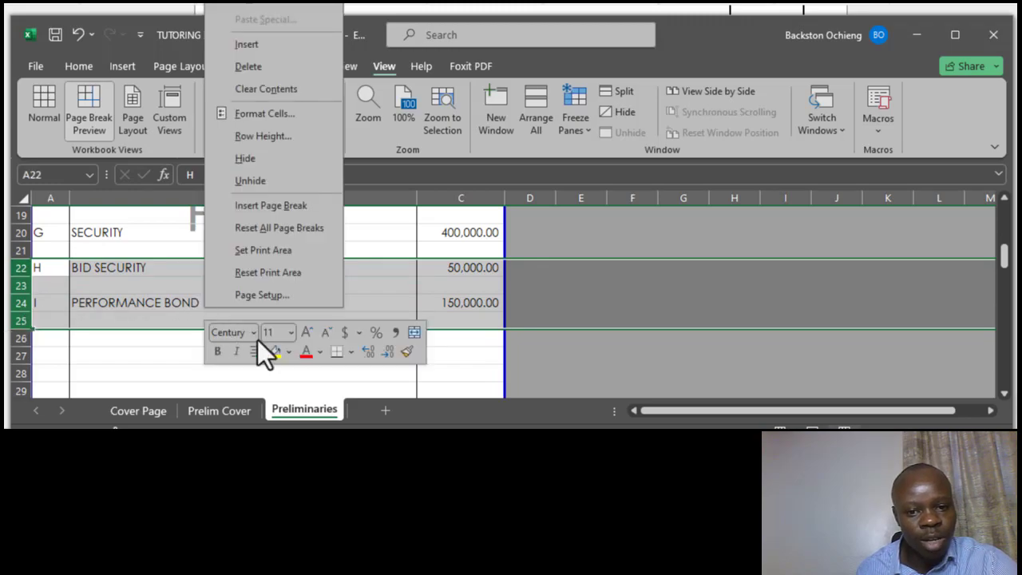
{"action": "left_click", "coordinate": [252, 68]}
{"action": "left_click", "coordinate": [229, 285]}
- Increase the heights of blank rows 31 and 33 so the page break falls directly below the first total
{"action": "scroll", "coordinate": [276, 267], "scroll_direction": "down", "scroll_amount": 4}
{"action": "scroll", "coordinate": [264, 269], "scroll_direction": "down", "scroll_amount": 1}
{"action": "scroll", "coordinate": [264, 289], "scroll_direction": "up", "scroll_amount": 1}
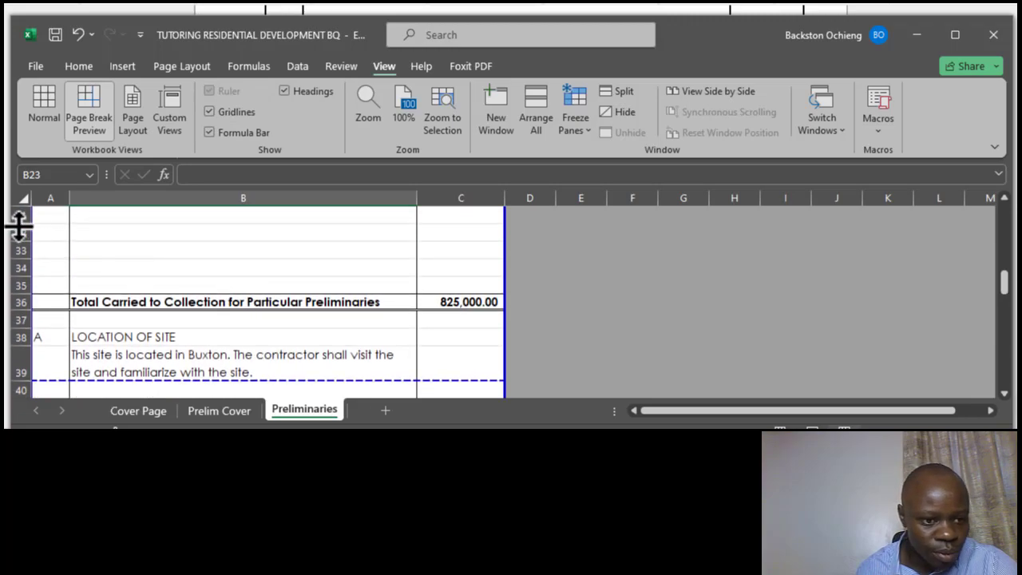
{"action": "left_click_drag", "start_coordinate": [27, 226], "coordinate": [24, 295]}
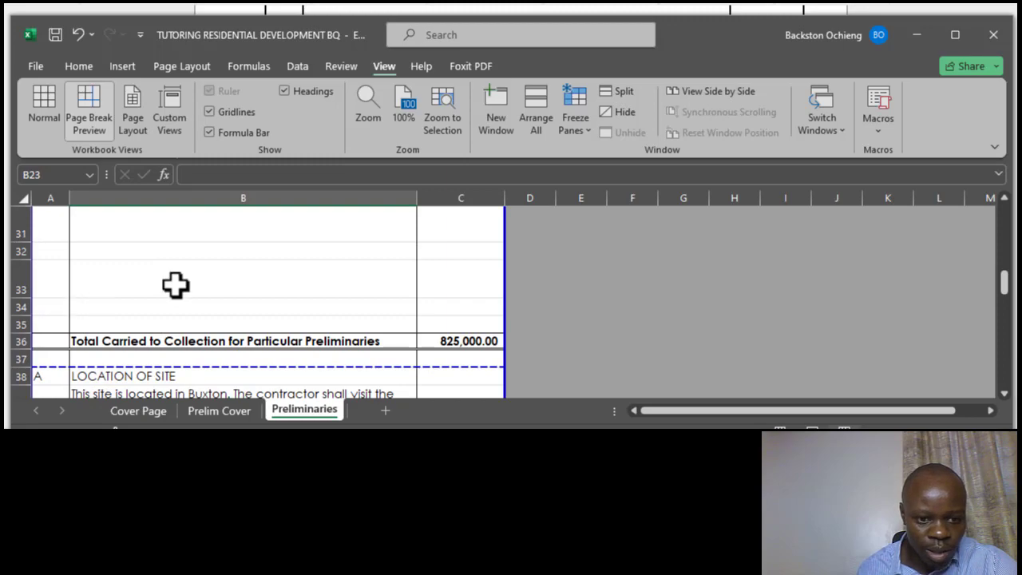
{"action": "left_click_drag", "start_coordinate": [26, 259], "coordinate": [32, 277]}
{"action": "scroll", "coordinate": [240, 304], "scroll_direction": "down", "scroll_amount": 1}
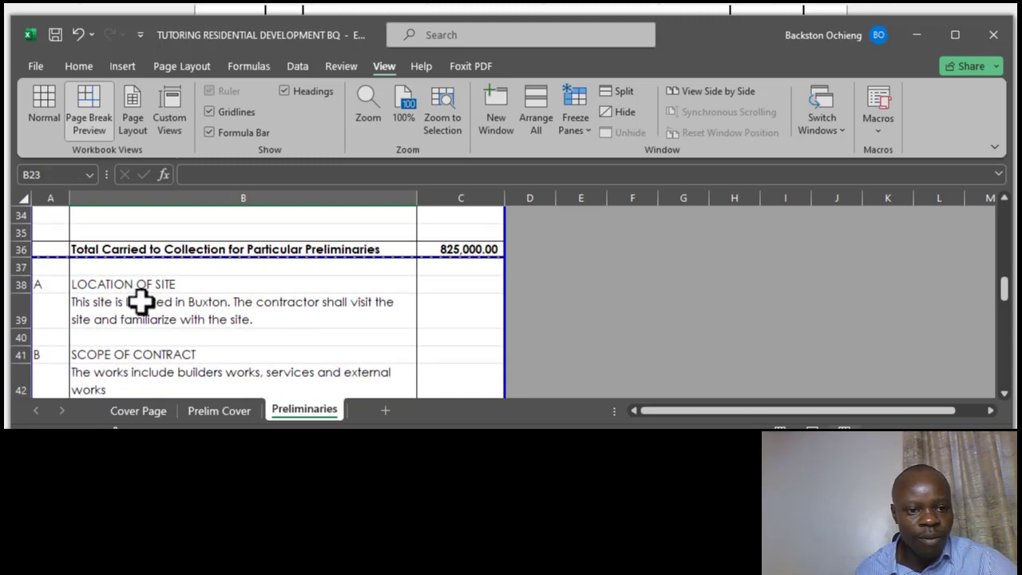
- Delete the repeated items A to G, LOCATION OF SITE through SECURITY, from the second page, starting at row 38
{"action": "left_click", "coordinate": [156, 287]}
{"action": "left_click_drag", "start_coordinate": [16, 284], "coordinate": [171, 319]}
{"action": "scroll", "coordinate": [242, 289], "scroll_direction": "up", "scroll_amount": 3}
{"action": "right_click", "coordinate": [280, 295]}
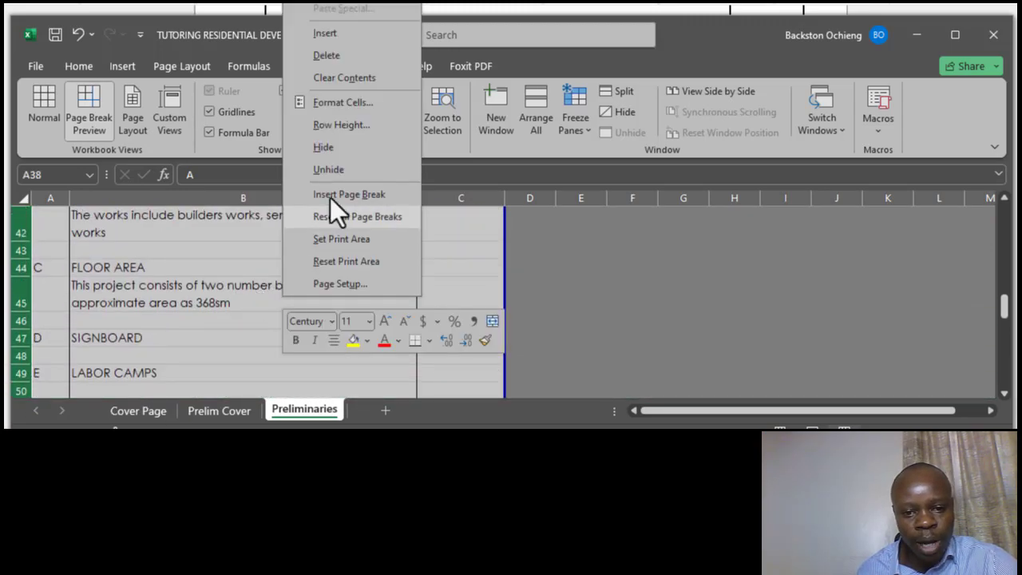
{"action": "key", "text": "Escape"}
{"action": "scroll", "coordinate": [304, 273], "scroll_direction": "up", "scroll_amount": 2}
{"action": "left_click", "coordinate": [293, 315]}
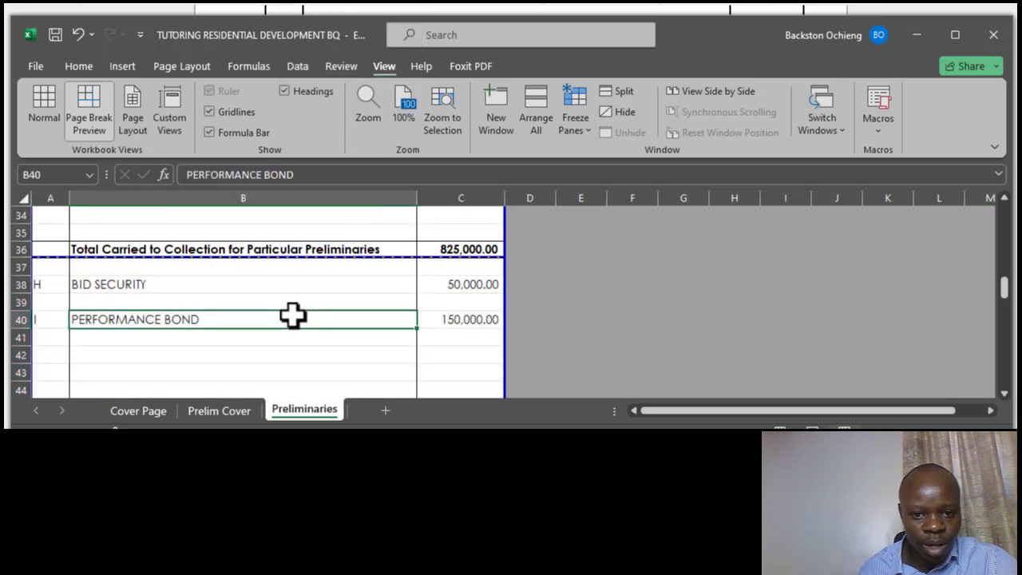
- Change the item letter of BID SECURITY in cell A38 to A
{"action": "left_click", "coordinate": [109, 286]}
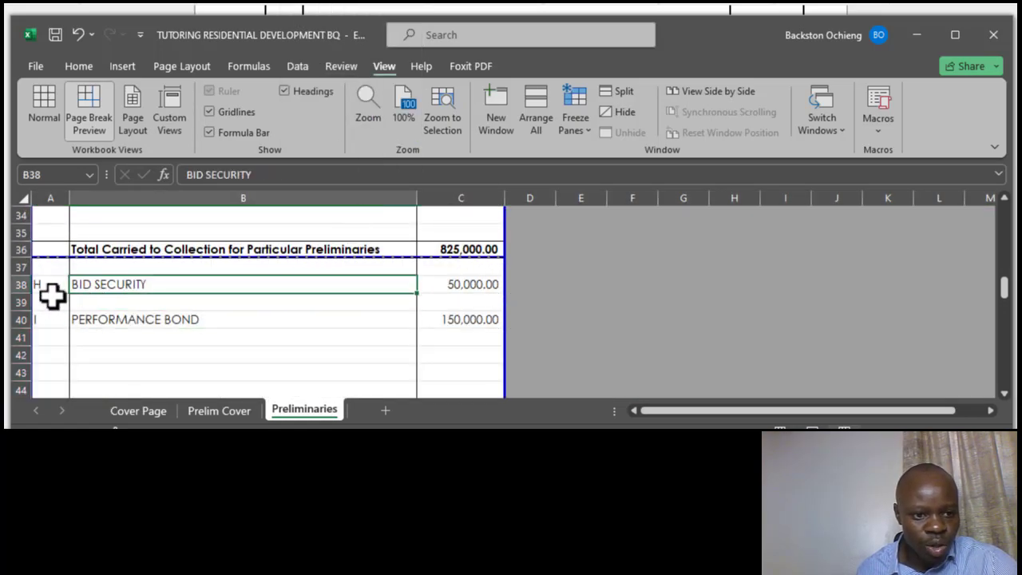
{"action": "left_click", "coordinate": [51, 284]}
{"action": "left_click", "coordinate": [76, 288]}
{"action": "left_click", "coordinate": [53, 284]}
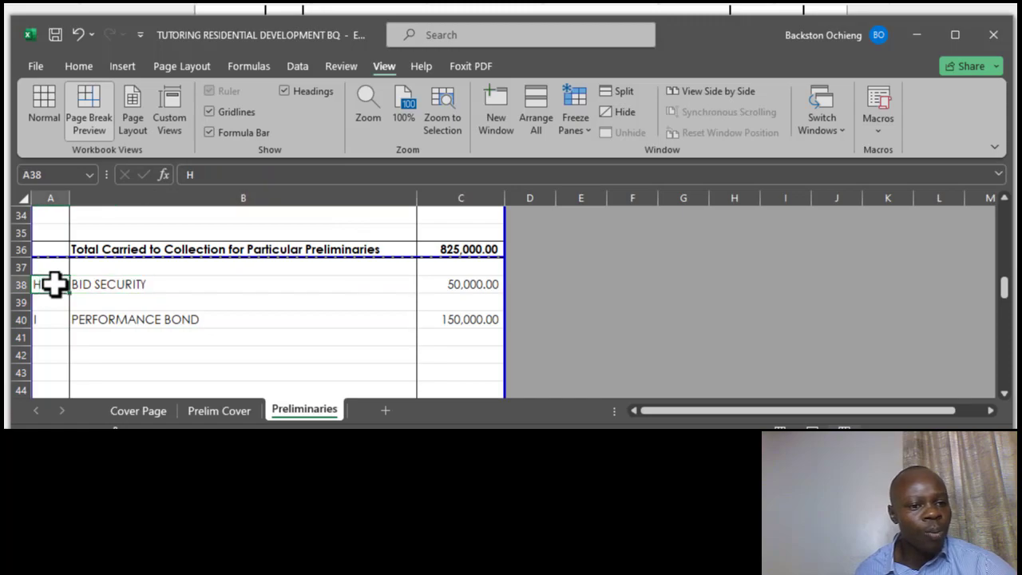
{"action": "type", "text": "A"}
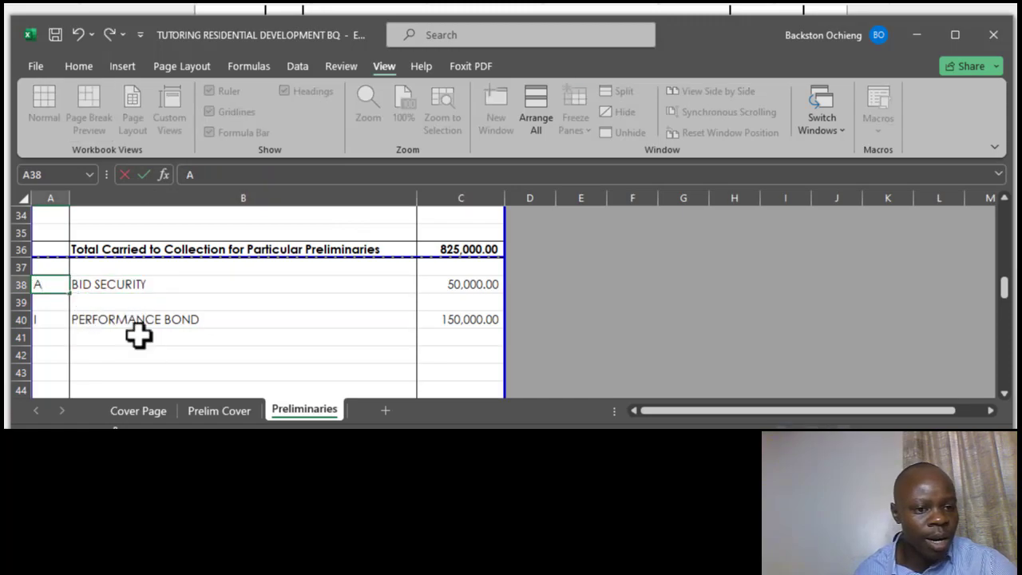
{"action": "left_click", "coordinate": [163, 331]}
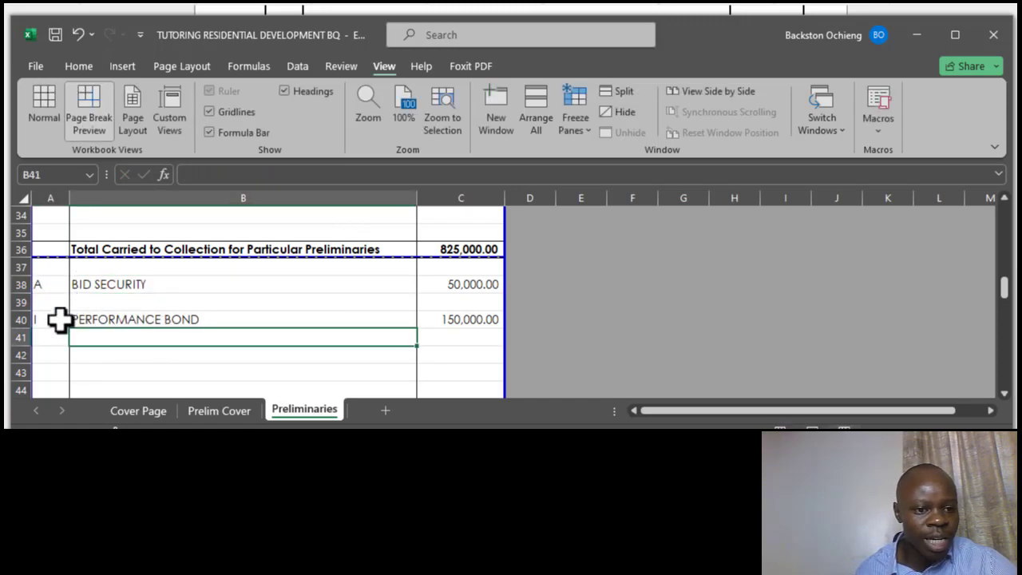
- Change the item letter of PERFORMANCE BOND in cell A40 to B
{"action": "left_click", "coordinate": [58, 319]}
{"action": "type", "text": "B"}
{"action": "left_click", "coordinate": [138, 322]}
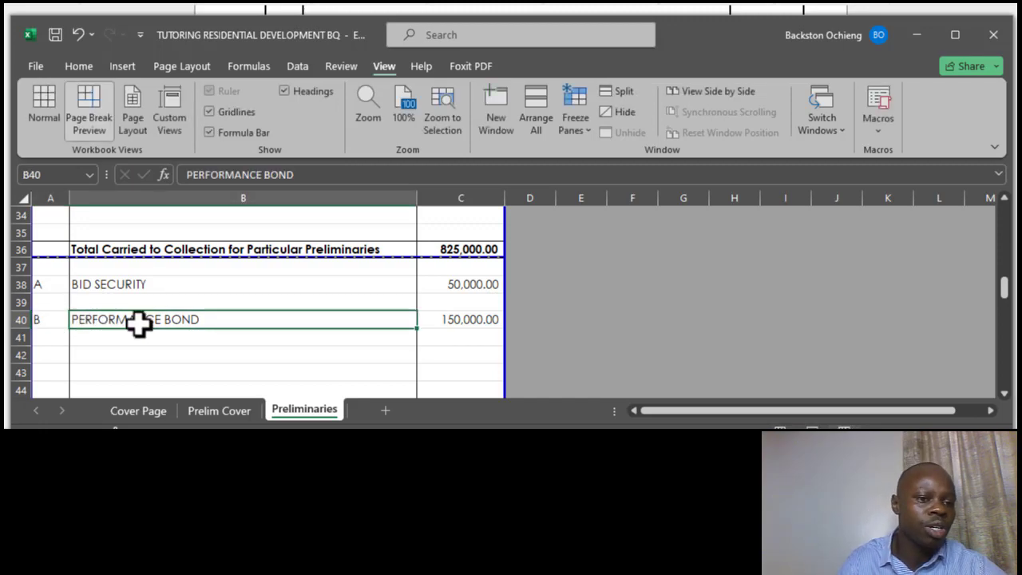
- Review the first page's items and the blank rows between SECURITY and the page total
{"action": "scroll", "coordinate": [216, 320], "scroll_direction": "up", "scroll_amount": 5}
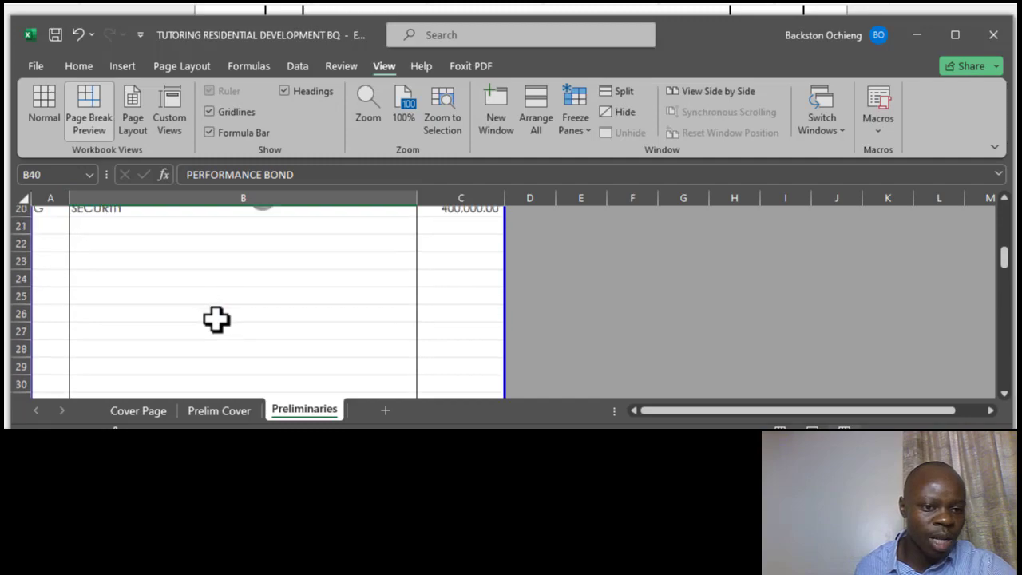
{"action": "scroll", "coordinate": [216, 319], "scroll_direction": "up", "scroll_amount": 3}
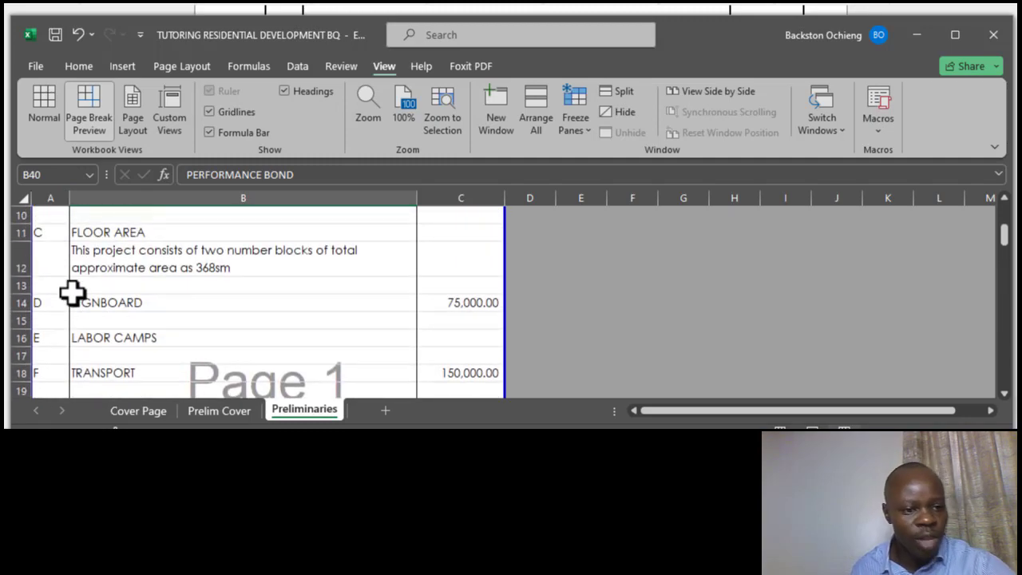
{"action": "scroll", "coordinate": [95, 281], "scroll_direction": "up", "scroll_amount": 3}
{"action": "scroll", "coordinate": [121, 279], "scroll_direction": "down", "scroll_amount": 4}
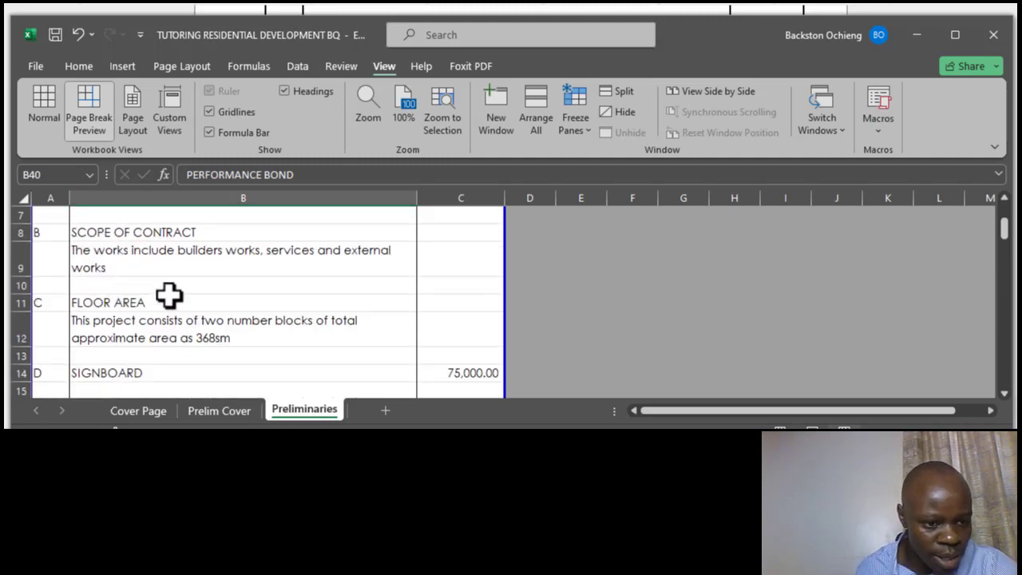
{"action": "scroll", "coordinate": [177, 297], "scroll_direction": "down", "scroll_amount": 2}
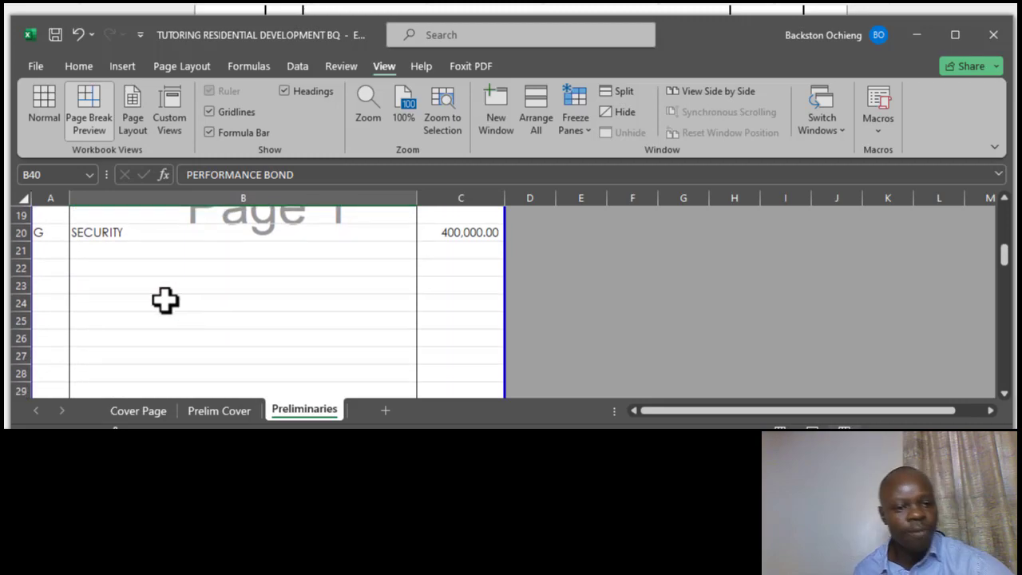
{"action": "left_click", "coordinate": [199, 266]}
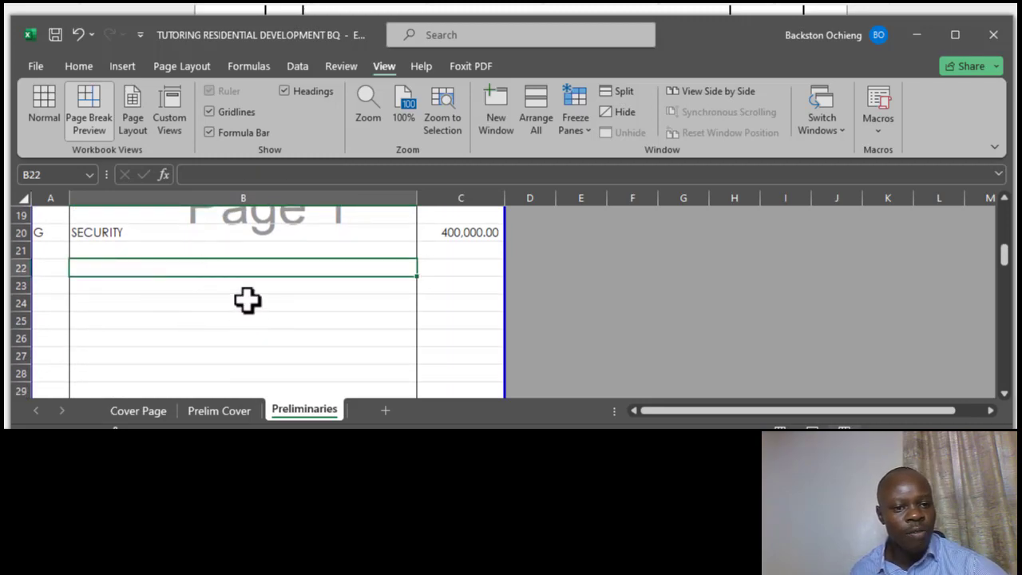
{"action": "scroll", "coordinate": [194, 297], "scroll_direction": "down", "scroll_amount": 6}
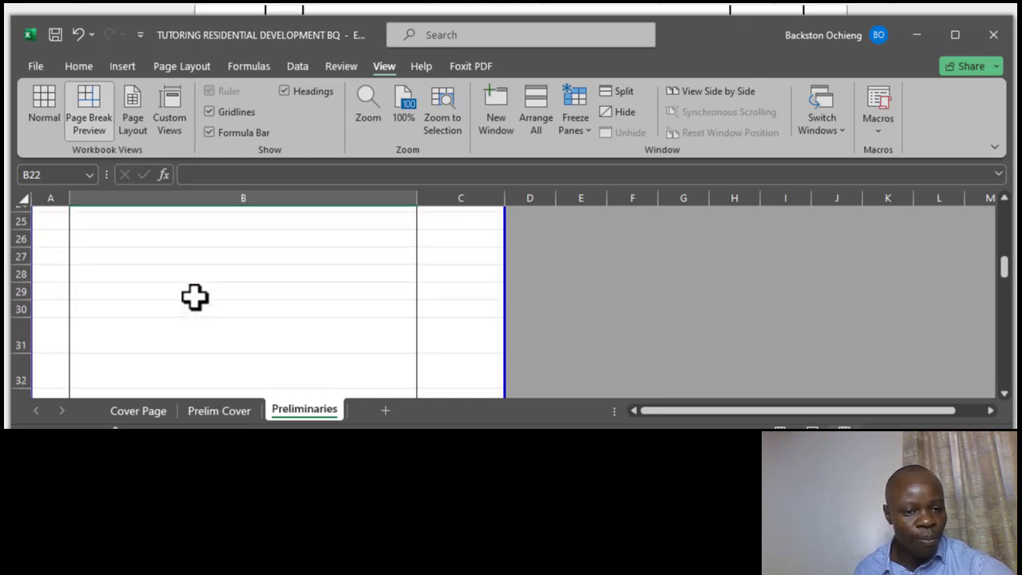
{"action": "scroll", "coordinate": [176, 288], "scroll_direction": "up", "scroll_amount": 6}
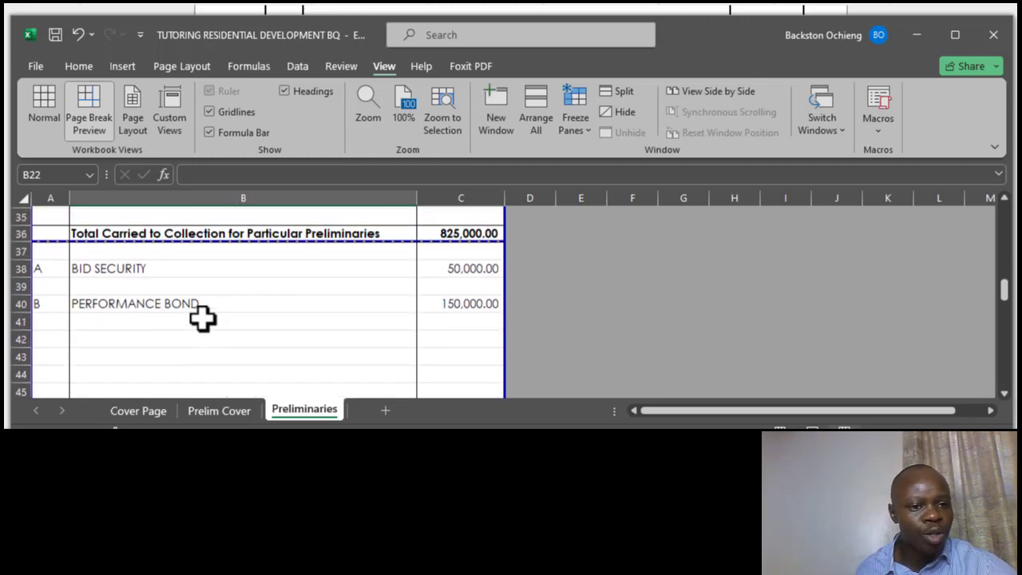
{"action": "scroll", "coordinate": [218, 304], "scroll_direction": "up", "scroll_amount": 1}
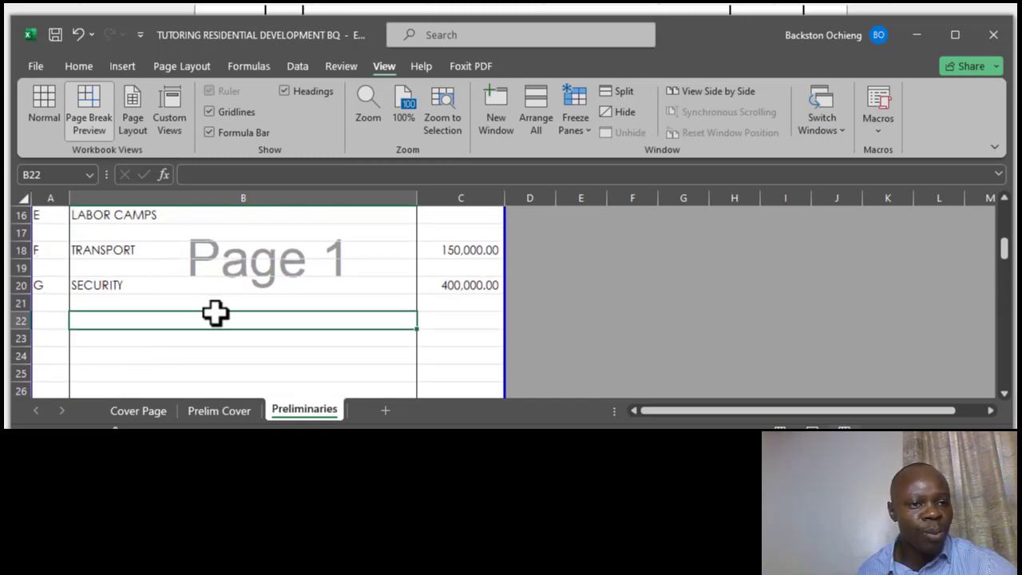
{"action": "scroll", "coordinate": [216, 312], "scroll_direction": "down", "scroll_amount": 2}
{"action": "scroll", "coordinate": [216, 312], "scroll_direction": "down", "scroll_amount": 1}
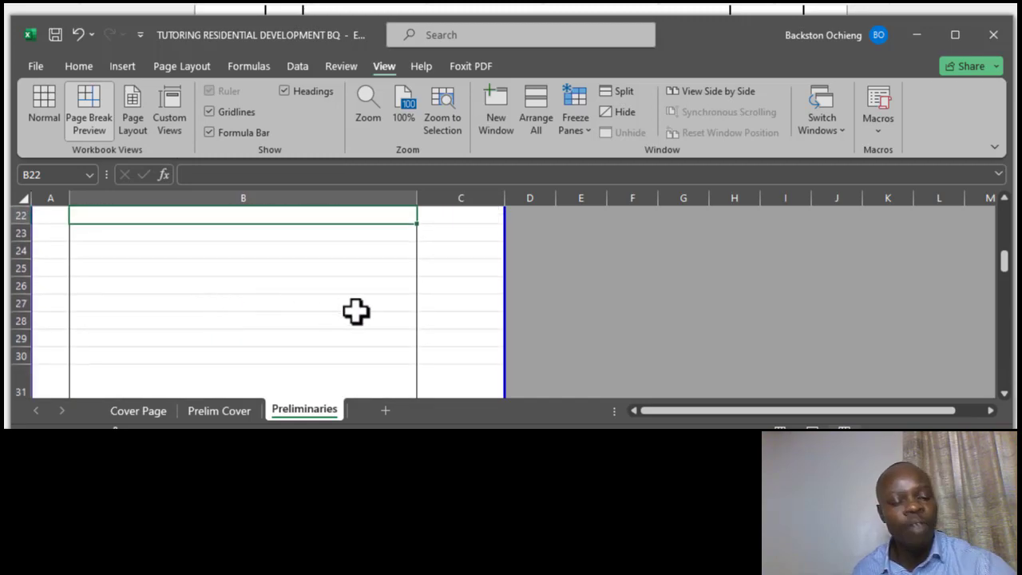
{"action": "scroll", "coordinate": [356, 311], "scroll_direction": "down", "scroll_amount": 4}
- Check the lettering of BID SECURITY and PERFORMANCE BOND and the second page's layout down to its total row
{"action": "left_click", "coordinate": [159, 297]}
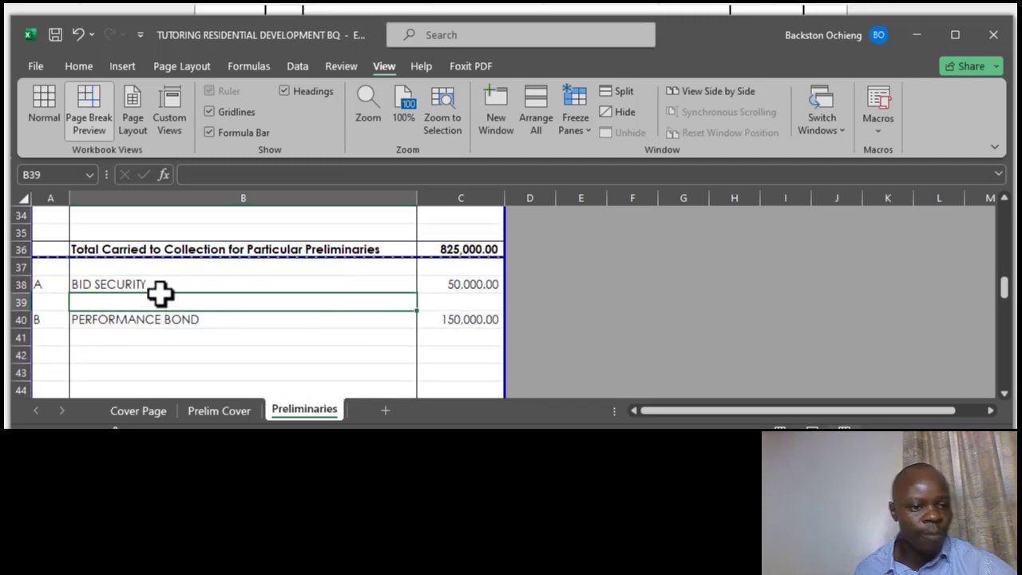
{"action": "left_click", "coordinate": [46, 289]}
{"action": "left_click", "coordinate": [50, 319]}
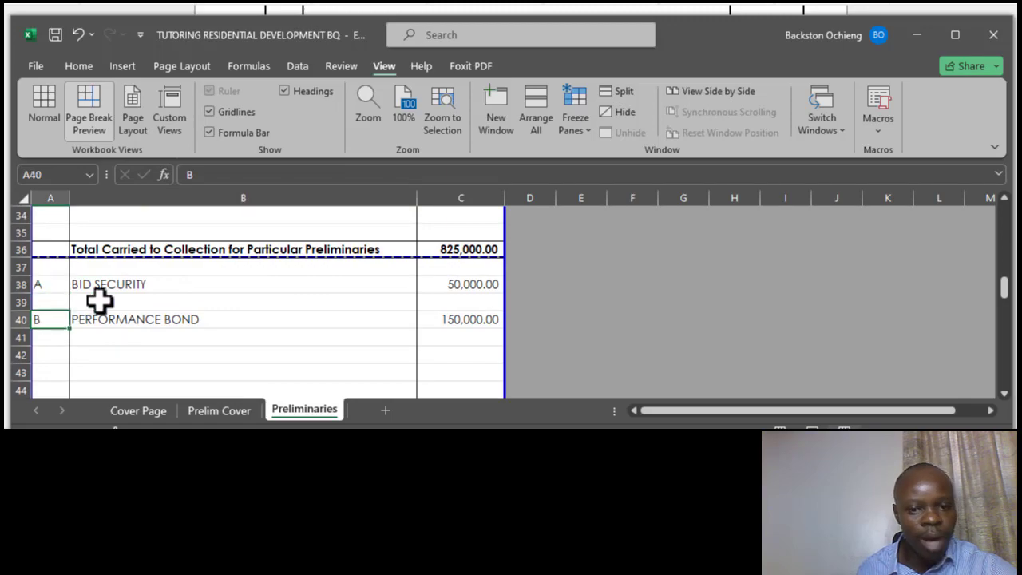
{"action": "scroll", "coordinate": [269, 317], "scroll_direction": "down", "scroll_amount": 2}
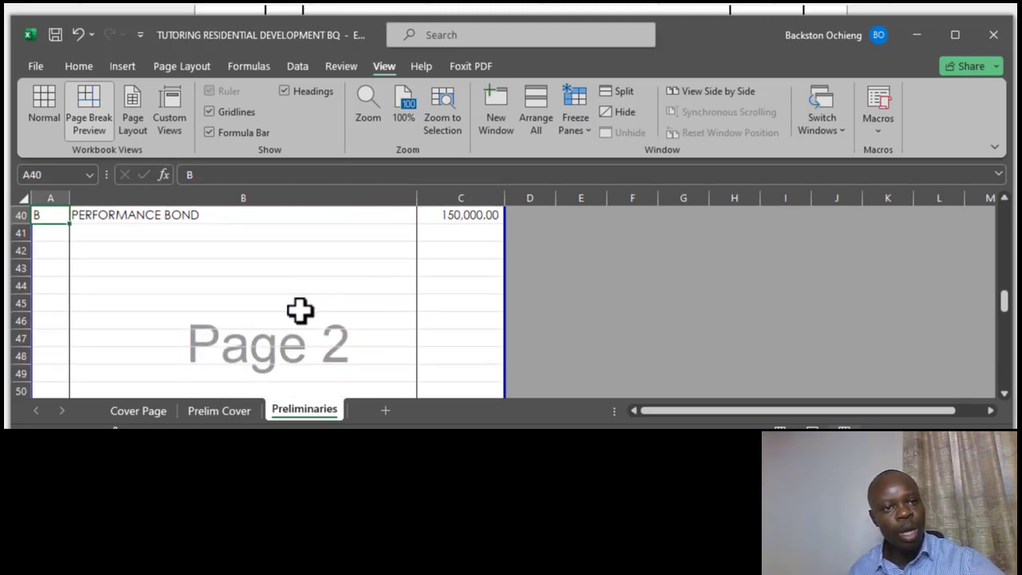
{"action": "scroll", "coordinate": [300, 315], "scroll_direction": "down", "scroll_amount": 3}
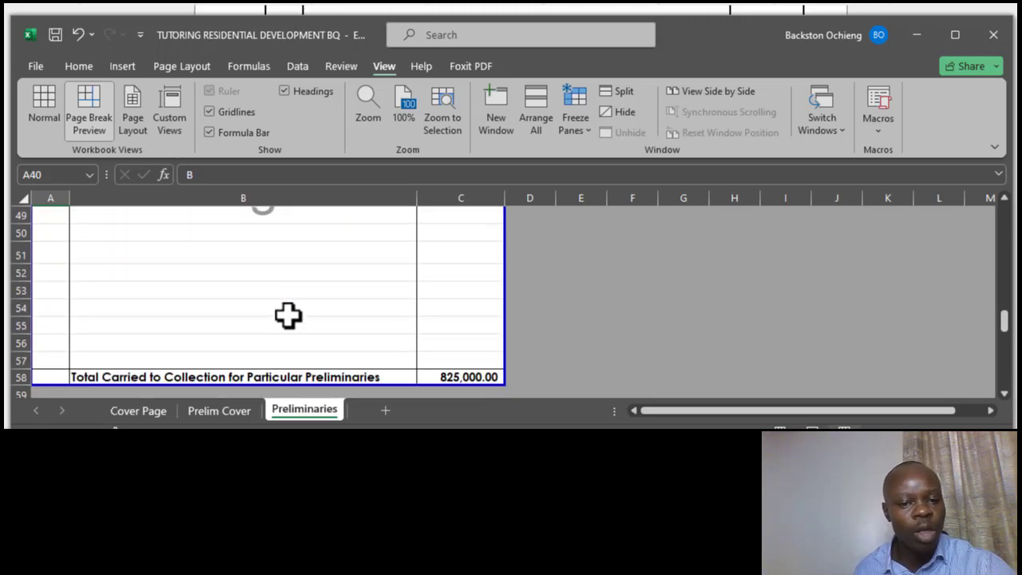
{"action": "scroll", "coordinate": [288, 313], "scroll_direction": "up", "scroll_amount": 7}
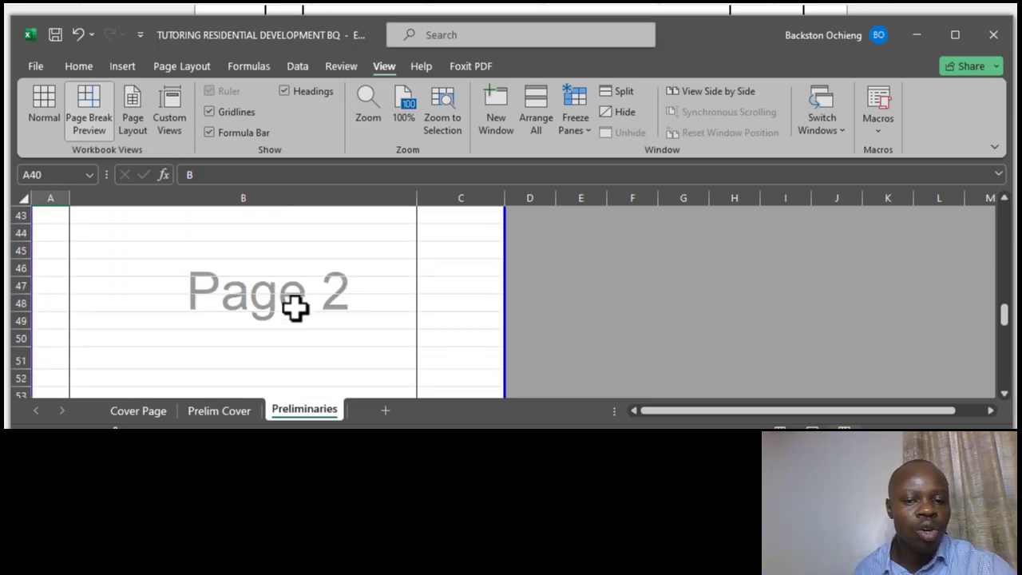
{"action": "scroll", "coordinate": [289, 303], "scroll_direction": "down", "scroll_amount": 3}
{"action": "scroll", "coordinate": [289, 302], "scroll_direction": "up", "scroll_amount": 1}
{"action": "left_click", "coordinate": [171, 284]}
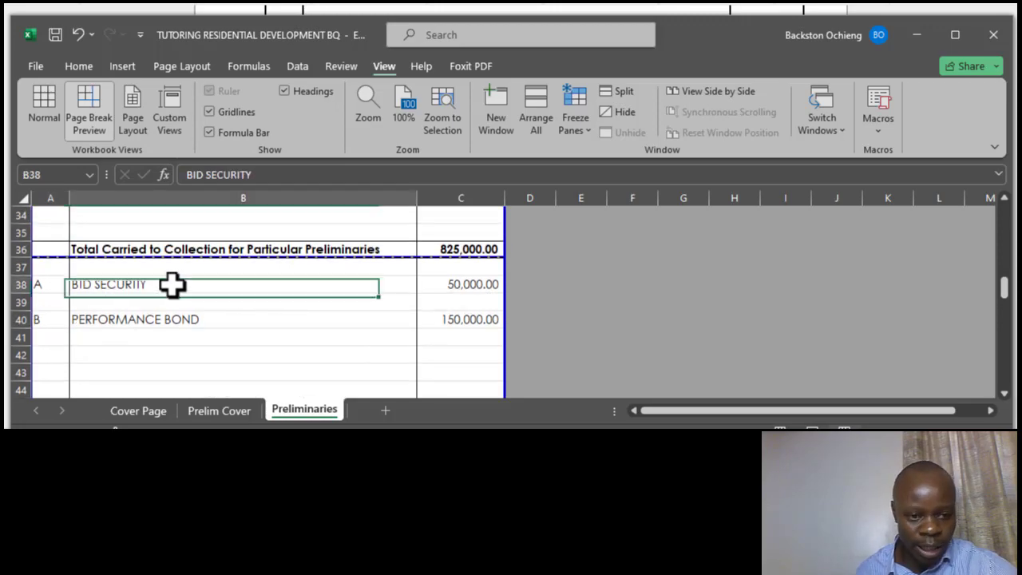
{"action": "left_click", "coordinate": [160, 316]}
{"action": "left_click", "coordinate": [140, 283]}
{"action": "left_click", "coordinate": [192, 317]}
{"action": "scroll", "coordinate": [267, 322], "scroll_direction": "down", "scroll_amount": 2}
{"action": "scroll", "coordinate": [439, 312], "scroll_direction": "up", "scroll_amount": 1}
{"action": "scroll", "coordinate": [420, 325], "scroll_direction": "down", "scroll_amount": 1}
{"action": "scroll", "coordinate": [289, 328], "scroll_direction": "up", "scroll_amount": 2}
{"action": "scroll", "coordinate": [239, 326], "scroll_direction": "up", "scroll_amount": 2}
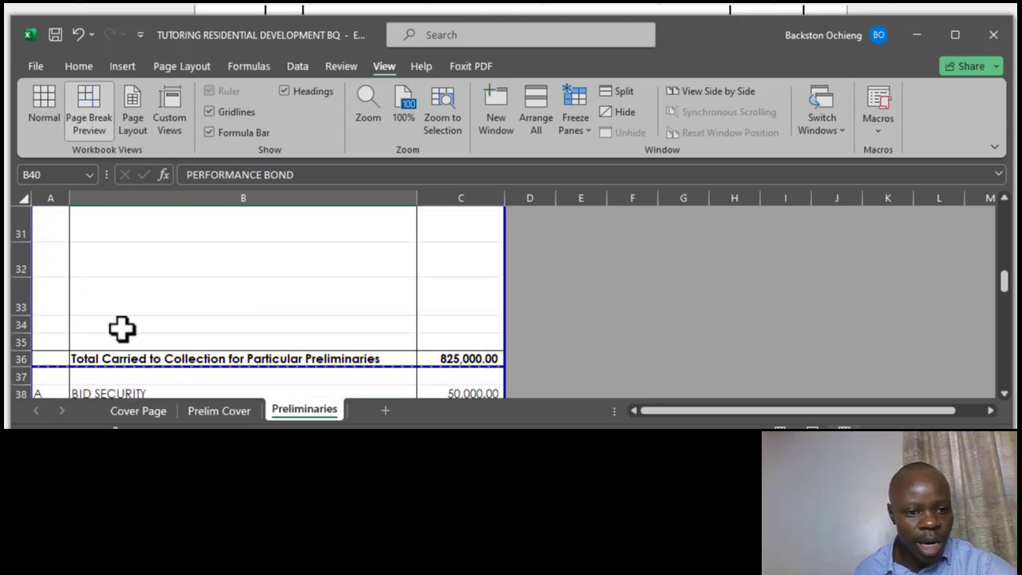
- Re-enter the second page's total formula =SUM(C37:C57) in cell C58 so it recalculates, and check the updated total
{"action": "scroll", "coordinate": [210, 296], "scroll_direction": "down", "scroll_amount": 7}
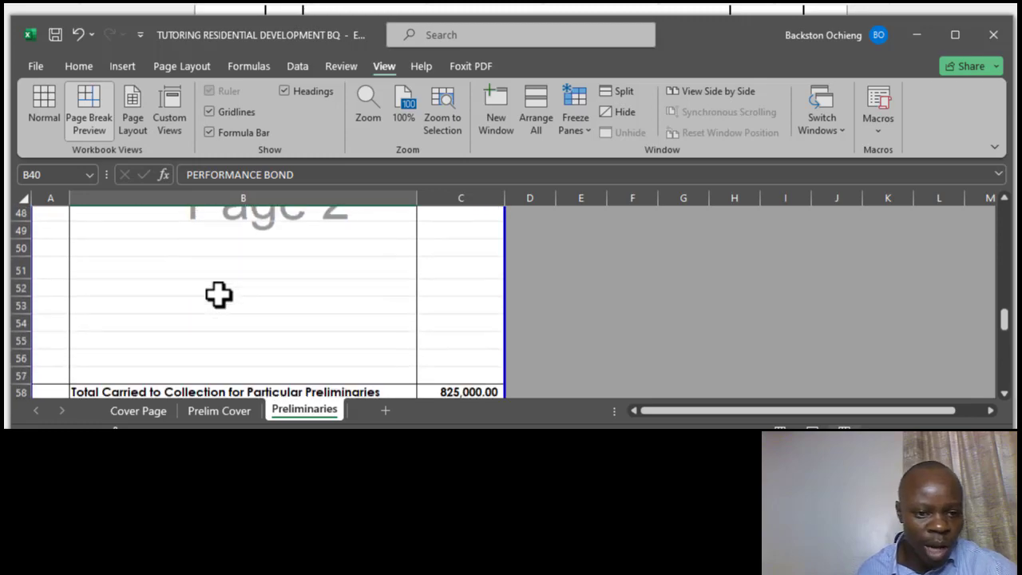
{"action": "scroll", "coordinate": [218, 295], "scroll_direction": "down", "scroll_amount": 1}
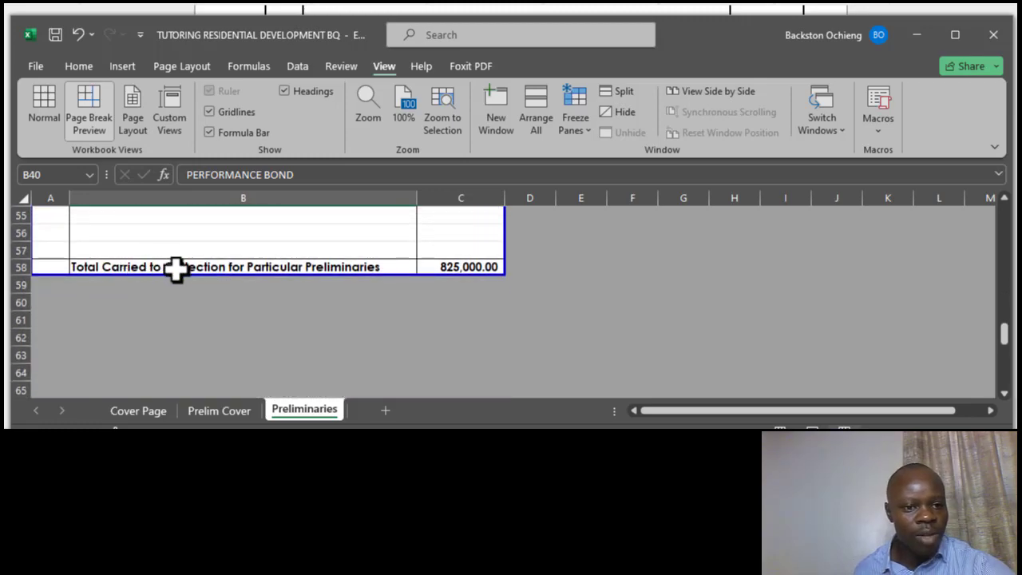
{"action": "left_click", "coordinate": [163, 268]}
{"action": "left_click", "coordinate": [217, 250]}
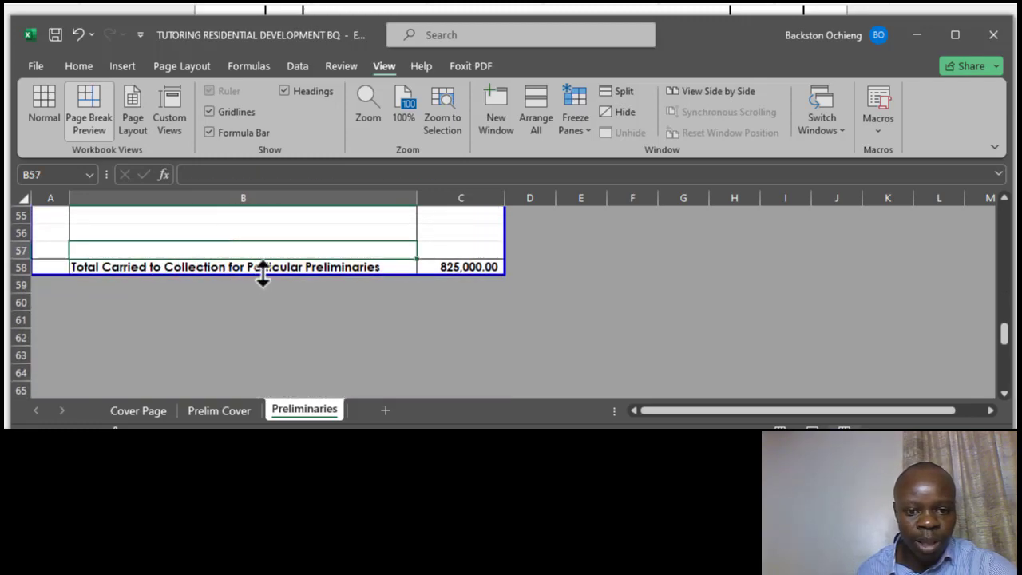
{"action": "left_click", "coordinate": [440, 270]}
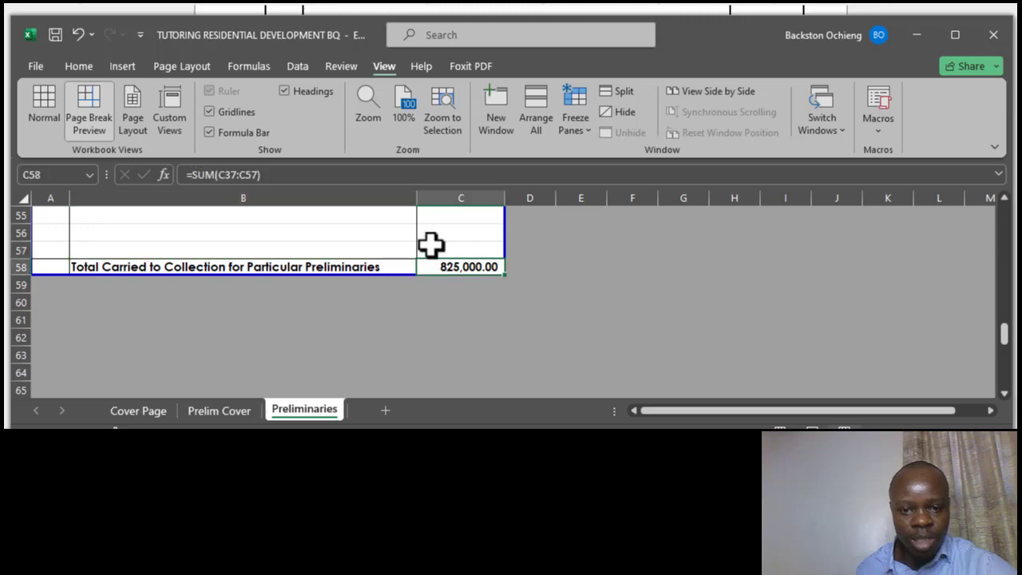
{"action": "left_click", "coordinate": [266, 174]}
{"action": "scroll", "coordinate": [431, 298], "scroll_direction": "up", "scroll_amount": 9}
{"action": "scroll", "coordinate": [465, 317], "scroll_direction": "down", "scroll_amount": 1}
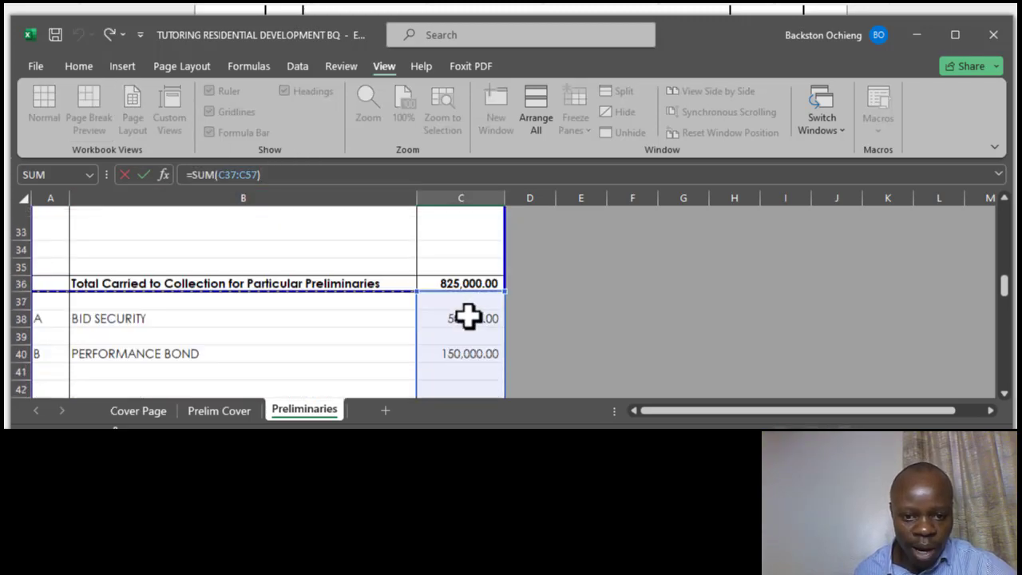
{"action": "left_click", "coordinate": [269, 280]}
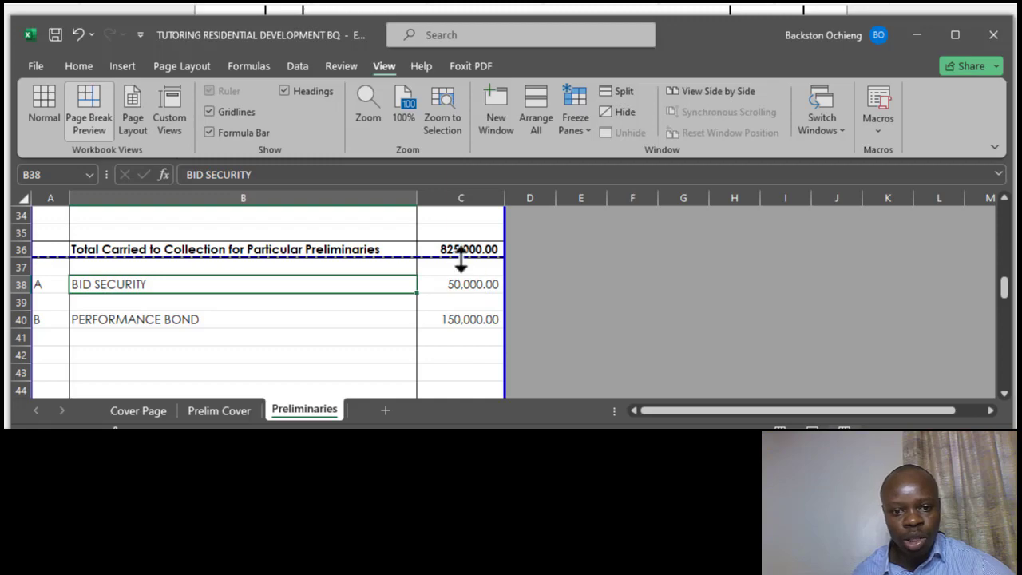
{"action": "scroll", "coordinate": [487, 296], "scroll_direction": "down", "scroll_amount": 6}
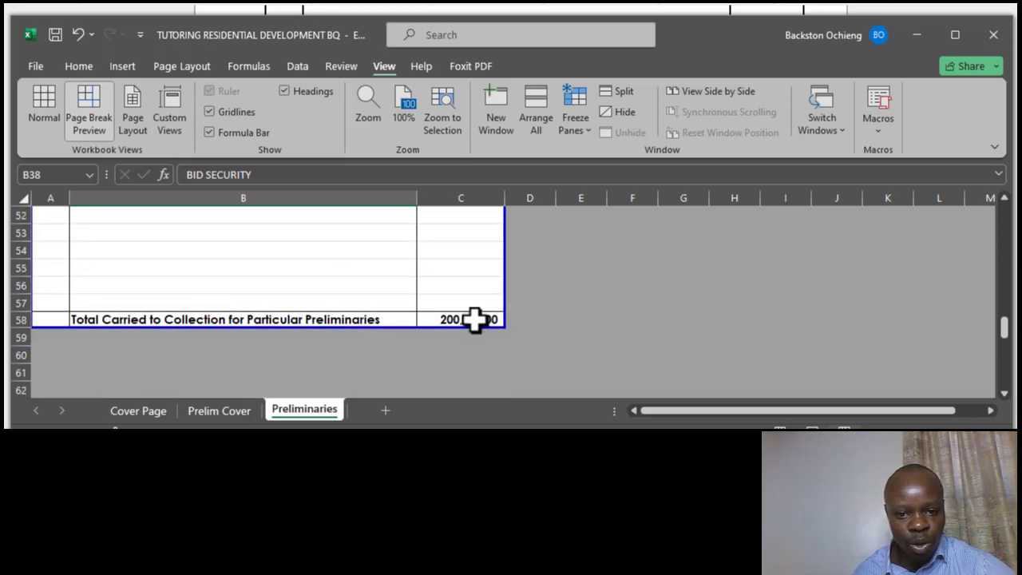
{"action": "left_click", "coordinate": [465, 321]}
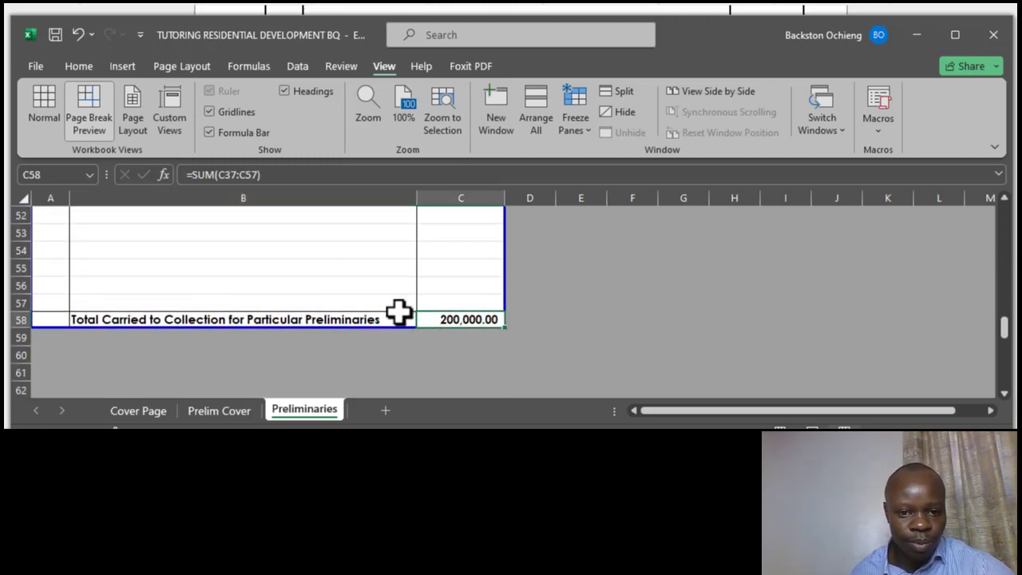
- Inspect the SUM formula behind the particular preliminaries total in C58 and the rows it covers
{"action": "scroll", "coordinate": [456, 308], "scroll_direction": "up", "scroll_amount": 6}
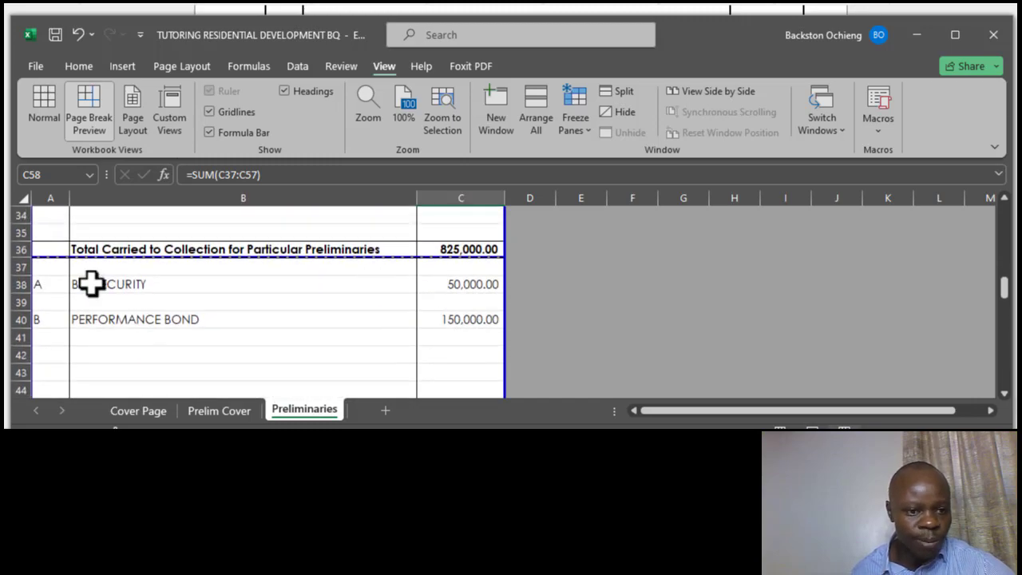
{"action": "left_click", "coordinate": [261, 176]}
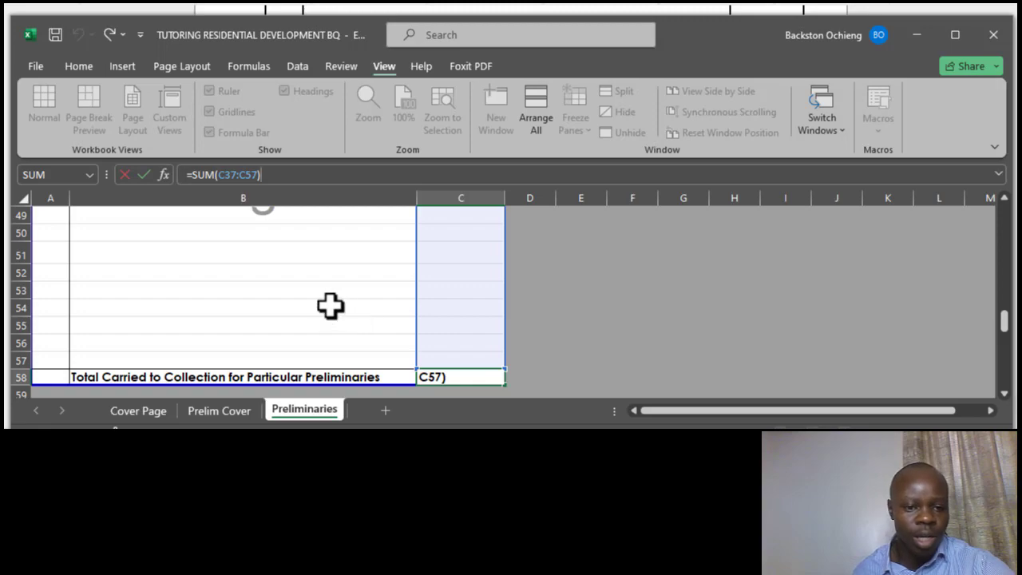
{"action": "left_click", "coordinate": [279, 322]}
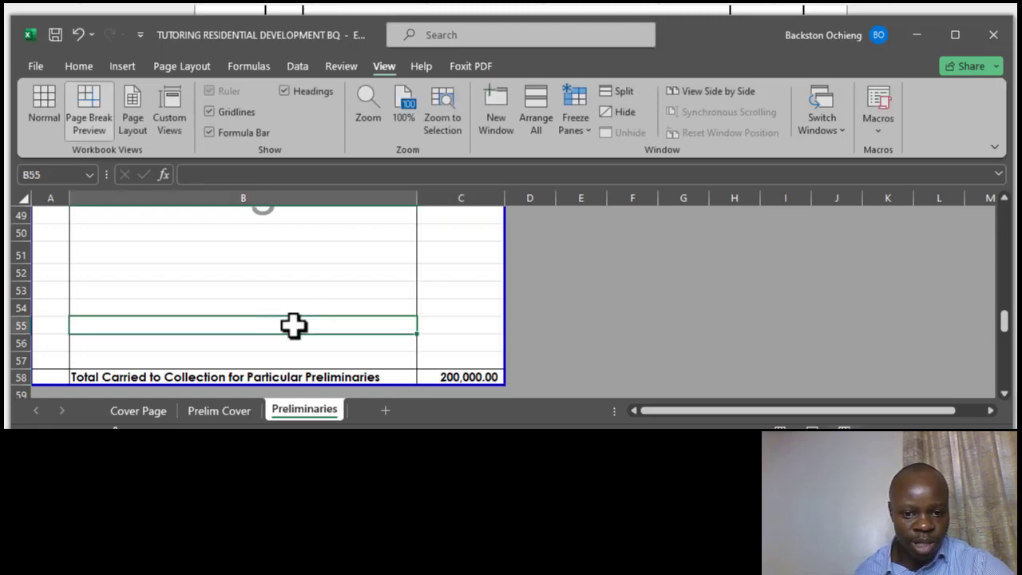
{"action": "left_click", "coordinate": [445, 376]}
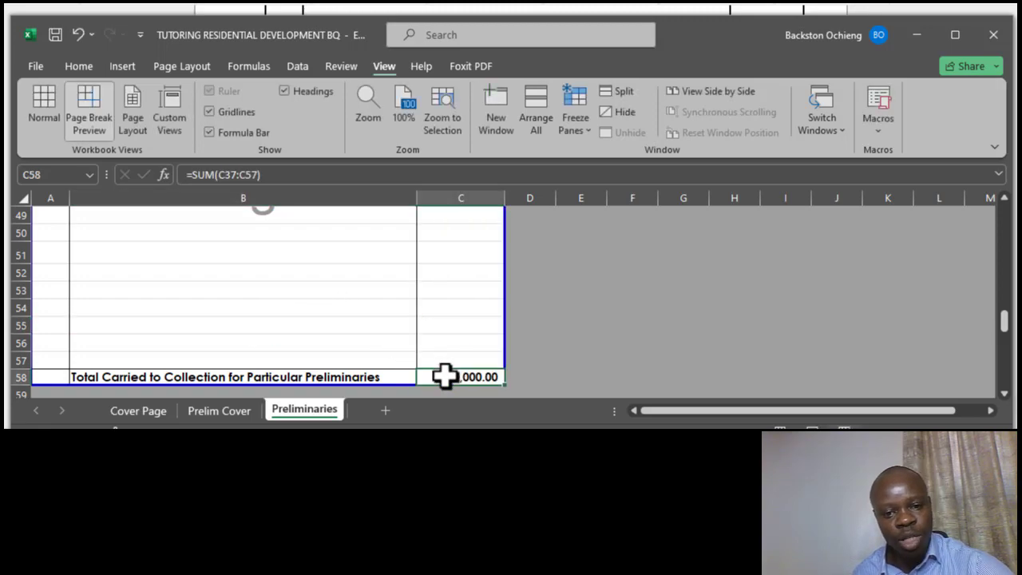
{"action": "left_click", "coordinate": [387, 319]}
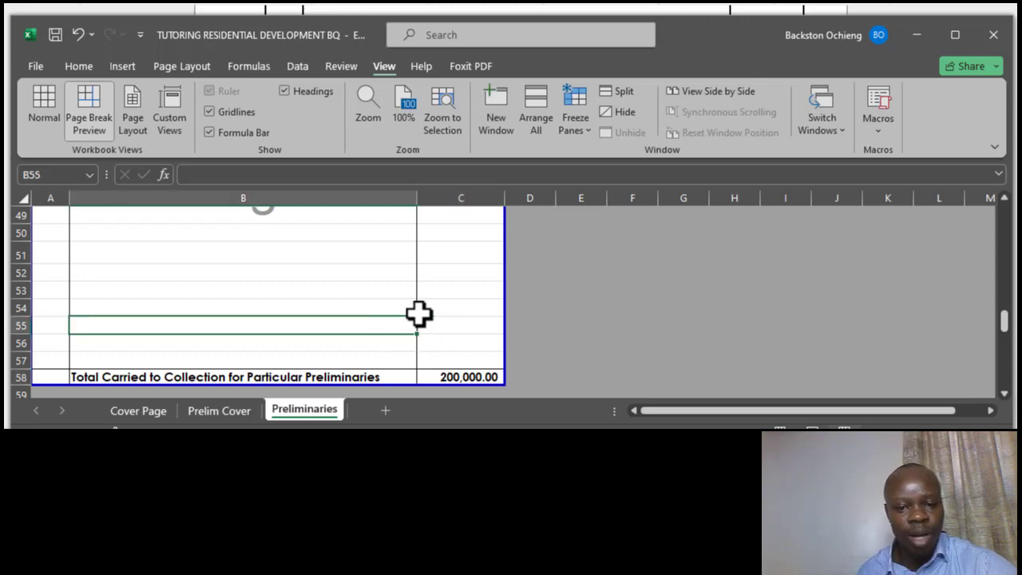
{"action": "left_click", "coordinate": [442, 376]}
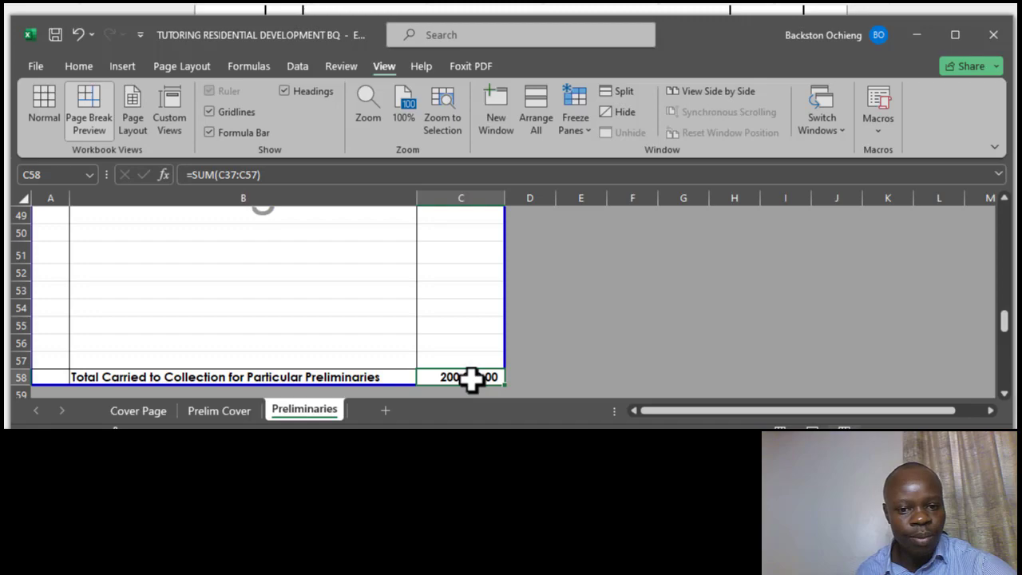
- Review the Preliminaries sheet from its first item to the last page, including the page total in C36
{"action": "scroll", "coordinate": [471, 379], "scroll_direction": "up", "scroll_amount": 6}
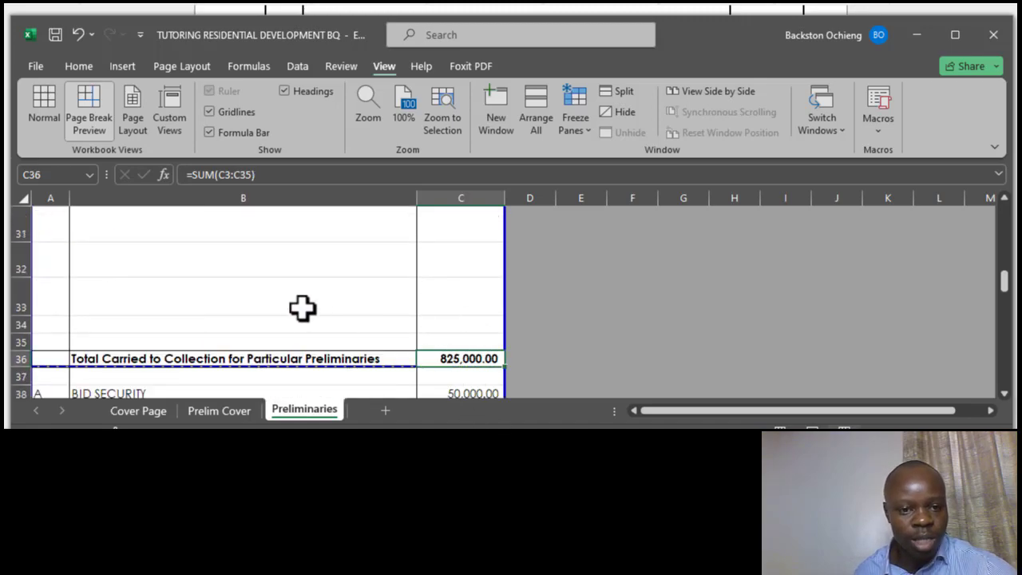
{"action": "left_click", "coordinate": [274, 292]}
{"action": "scroll", "coordinate": [311, 290], "scroll_direction": "down", "scroll_amount": 3}
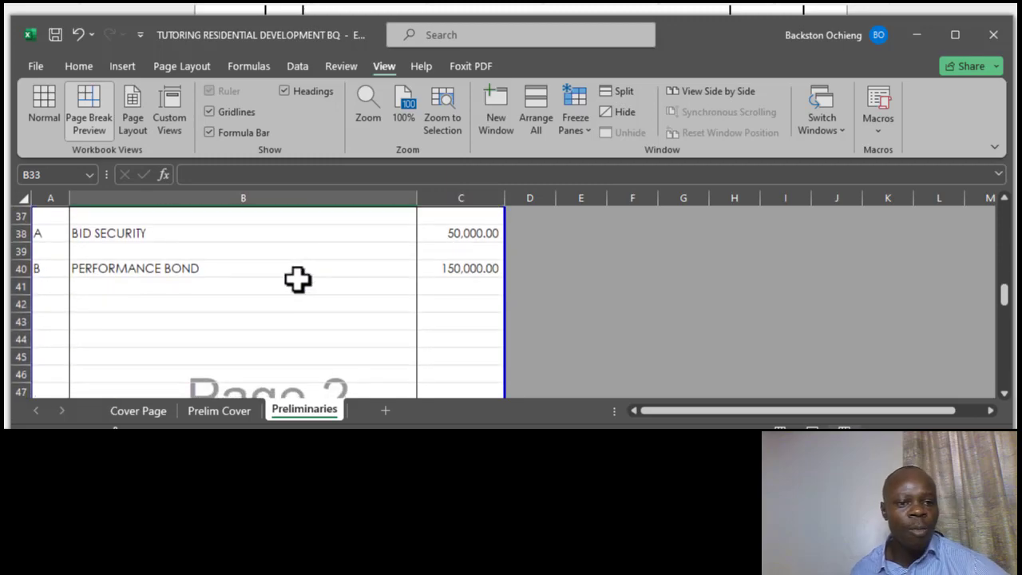
{"action": "scroll", "coordinate": [311, 284], "scroll_direction": "down", "scroll_amount": 4}
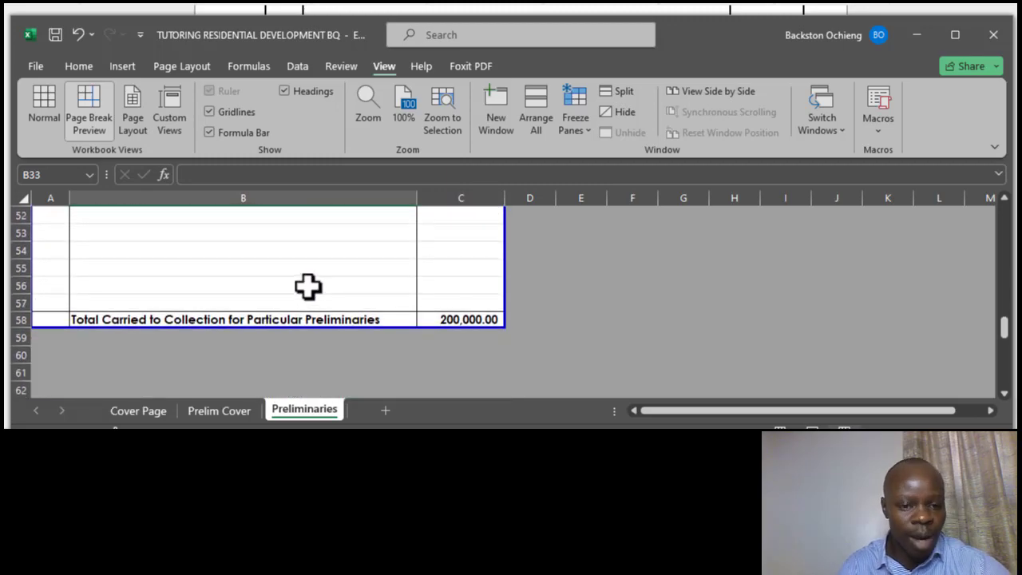
{"action": "scroll", "coordinate": [287, 296], "scroll_direction": "up", "scroll_amount": 5}
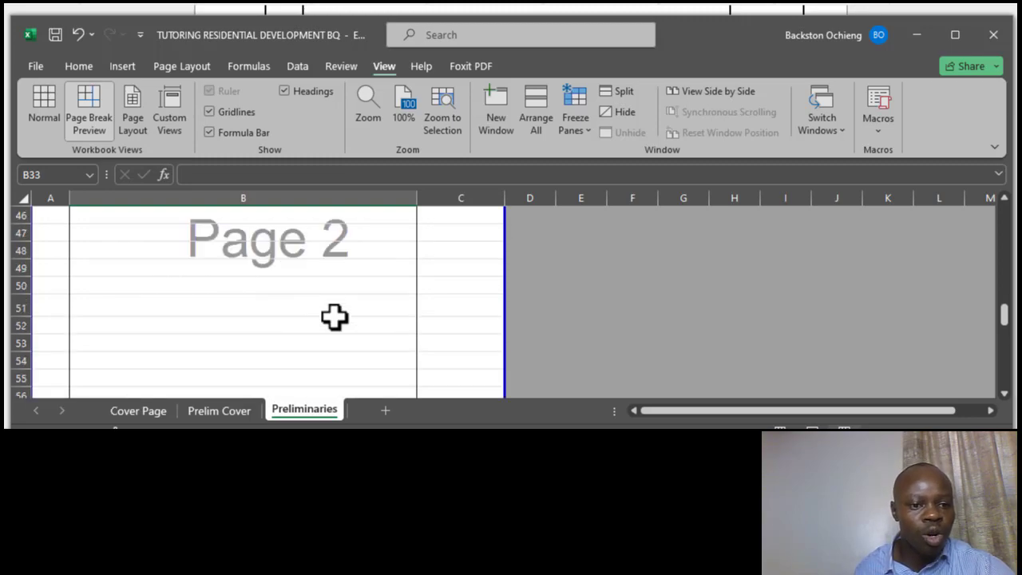
{"action": "scroll", "coordinate": [214, 320], "scroll_direction": "up", "scroll_amount": 1}
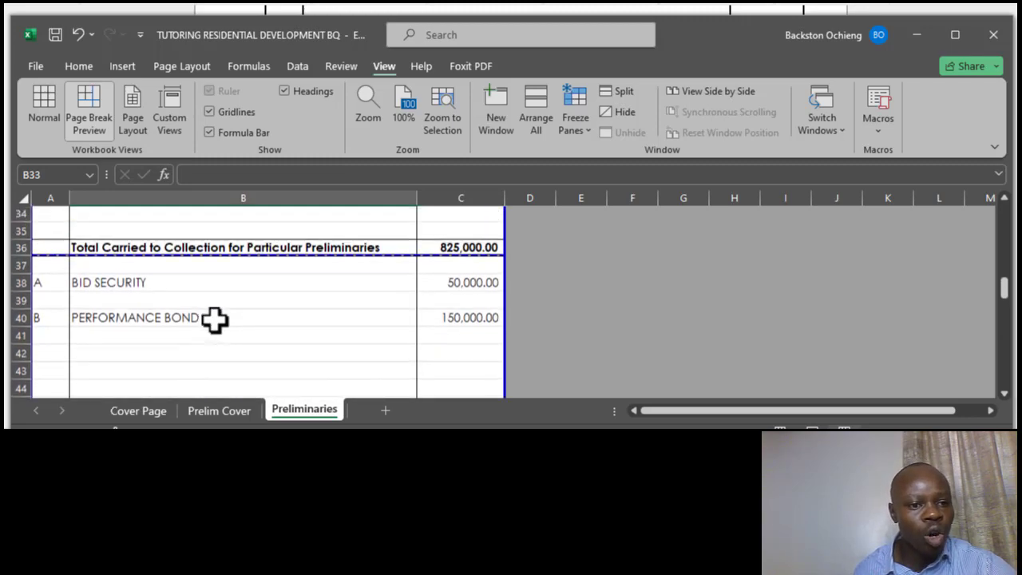
{"action": "scroll", "coordinate": [172, 323], "scroll_direction": "down", "scroll_amount": 1}
{"action": "scroll", "coordinate": [231, 335], "scroll_direction": "up", "scroll_amount": 7}
{"action": "scroll", "coordinate": [240, 323], "scroll_direction": "up", "scroll_amount": 5}
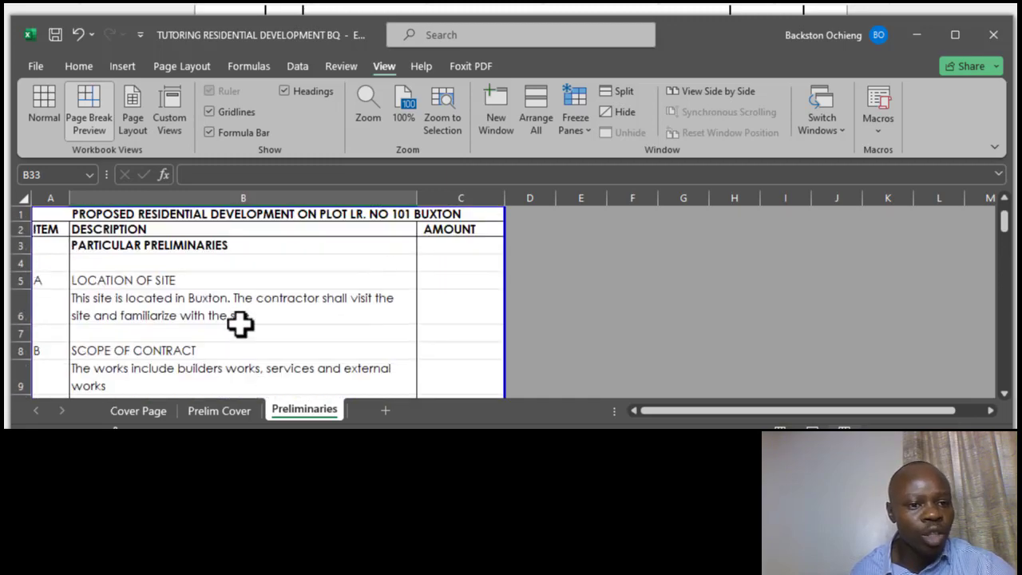
{"action": "scroll", "coordinate": [320, 298], "scroll_direction": "down", "scroll_amount": 14}
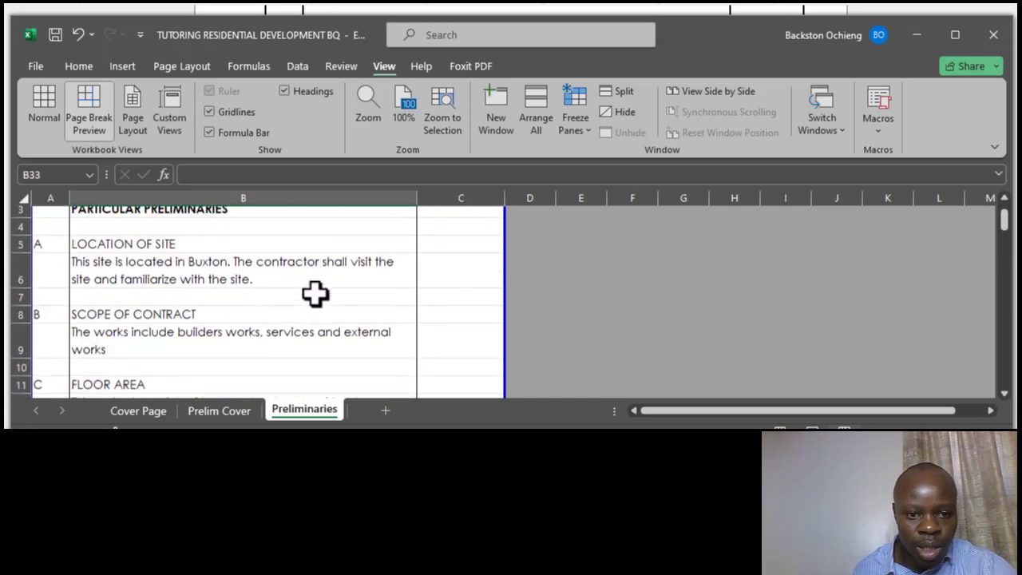
{"action": "scroll", "coordinate": [291, 275], "scroll_direction": "down", "scroll_amount": 3}
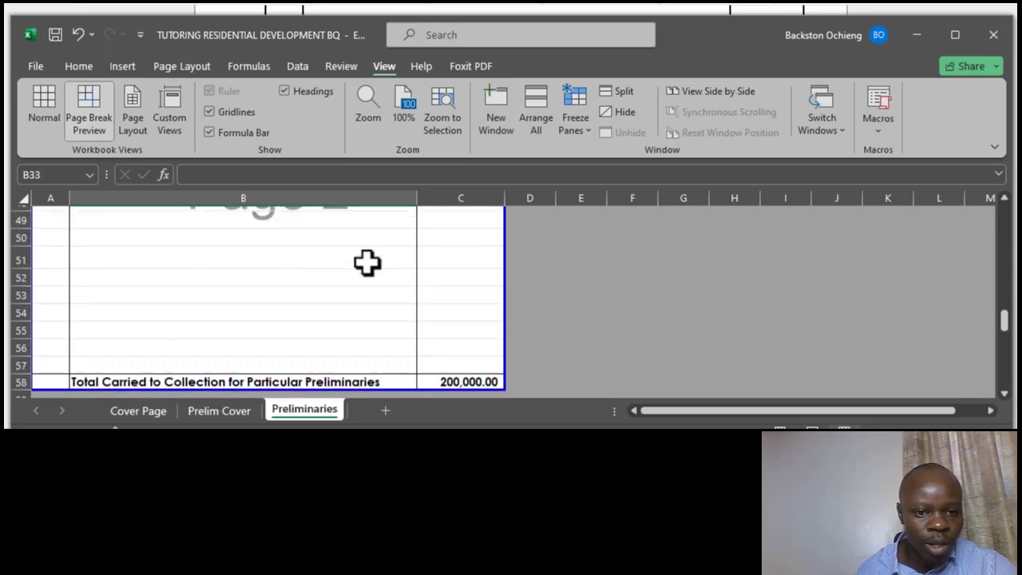
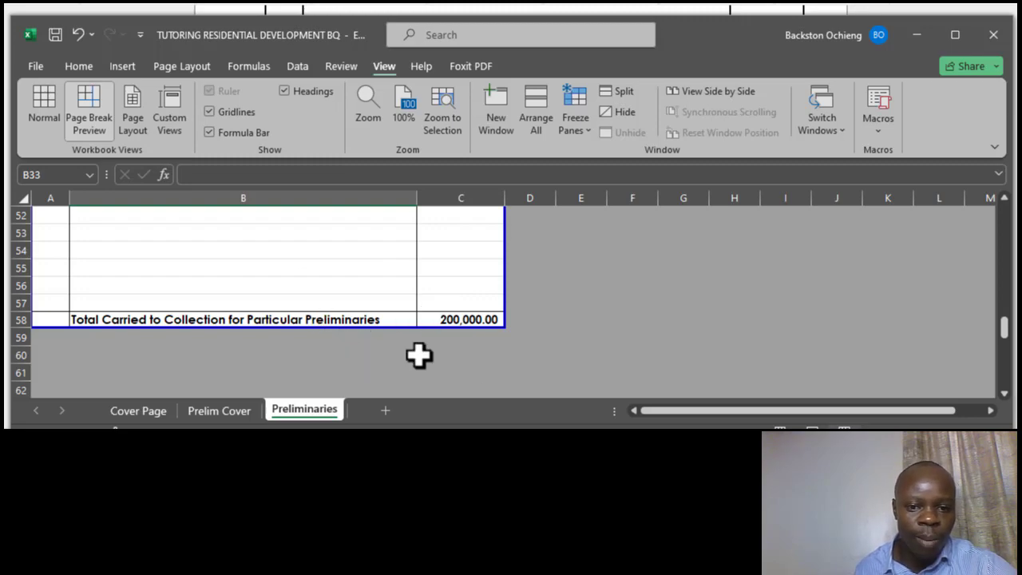
- Try inserting a copy of rows 37 to 58 at row 59 and undo the insertion
{"action": "scroll", "coordinate": [419, 356], "scroll_direction": "up", "scroll_amount": 7}
{"action": "scroll", "coordinate": [7, 351], "scroll_direction": "down", "scroll_amount": 1}
{"action": "left_click_drag", "start_coordinate": [16, 268], "coordinate": [75, 285]}
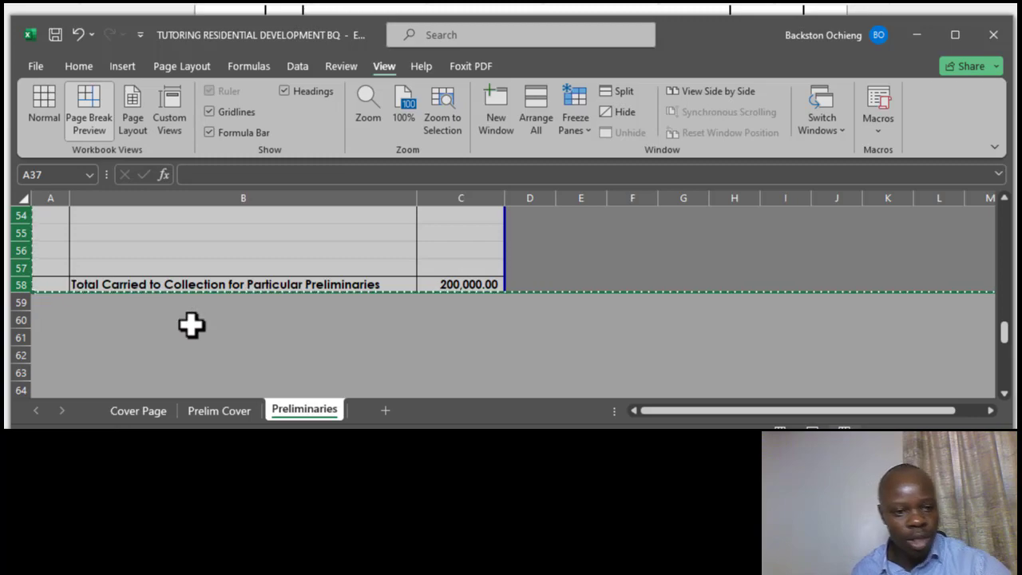
{"action": "left_click", "coordinate": [40, 301]}
{"action": "right_click", "coordinate": [40, 301]}
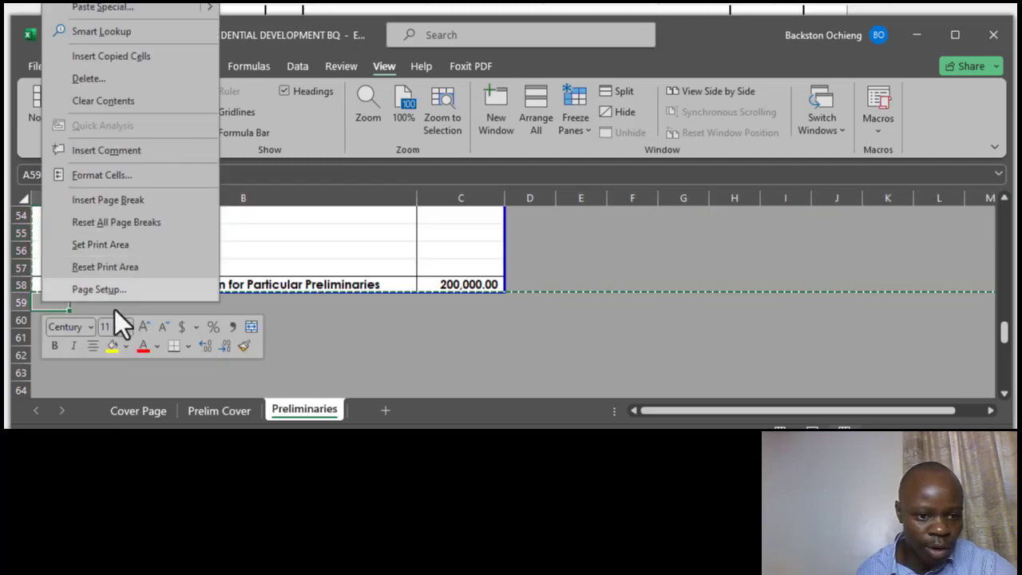
{"action": "left_click", "coordinate": [121, 56]}
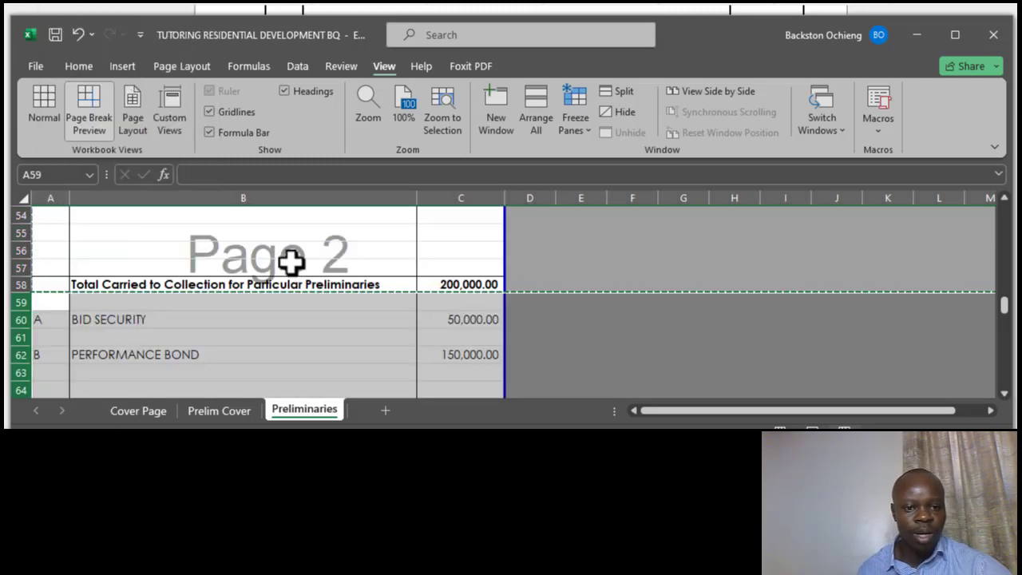
{"action": "left_click", "coordinate": [302, 260]}
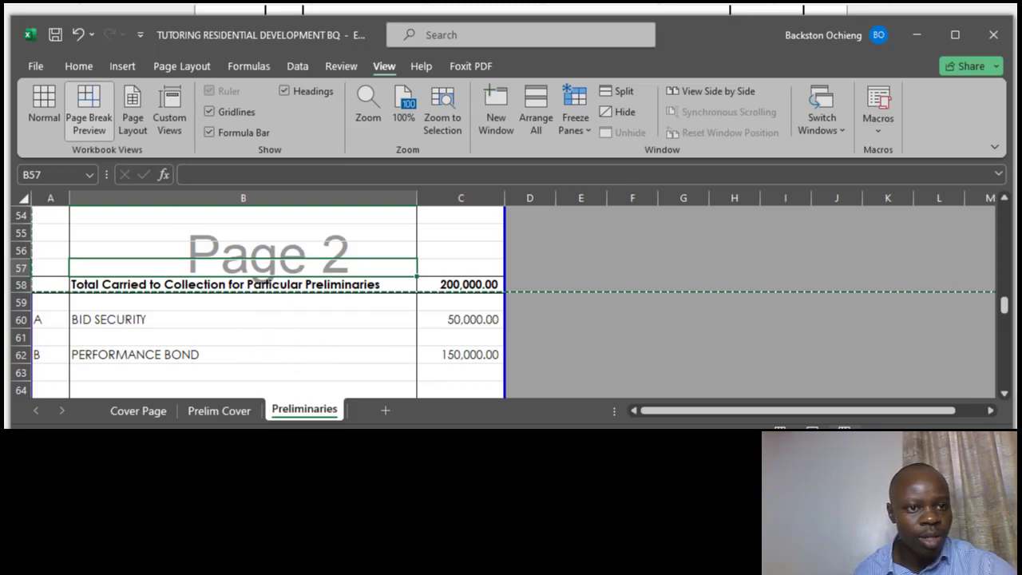
{"action": "left_click", "coordinate": [76, 34]}
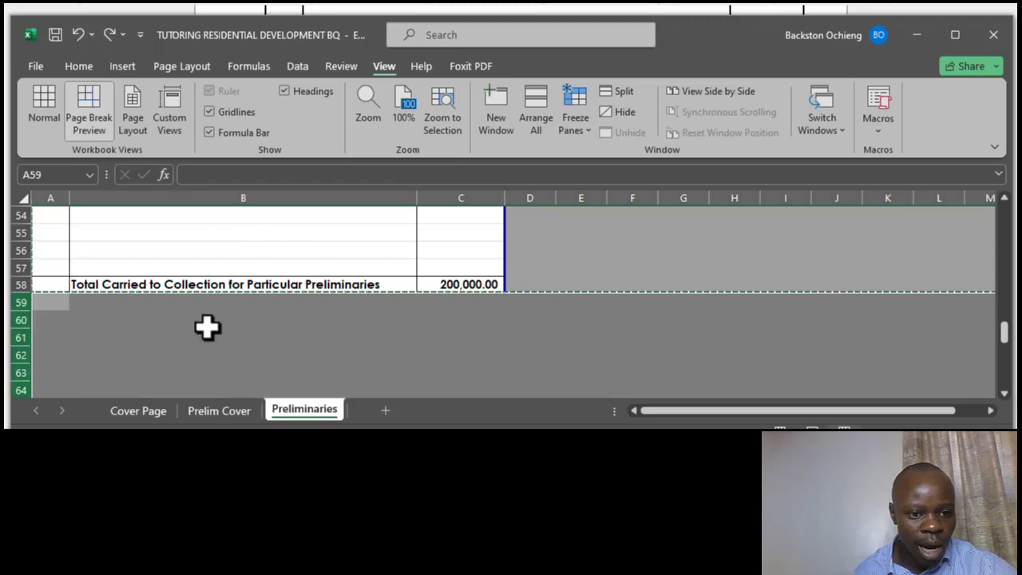
- Copy rows 37 to 58 and insert the copied cells at A59, directly below the page 2 total
{"action": "scroll", "coordinate": [225, 323], "scroll_direction": "up", "scroll_amount": 6}
{"action": "left_click_drag", "start_coordinate": [22, 231], "coordinate": [18, 253]}
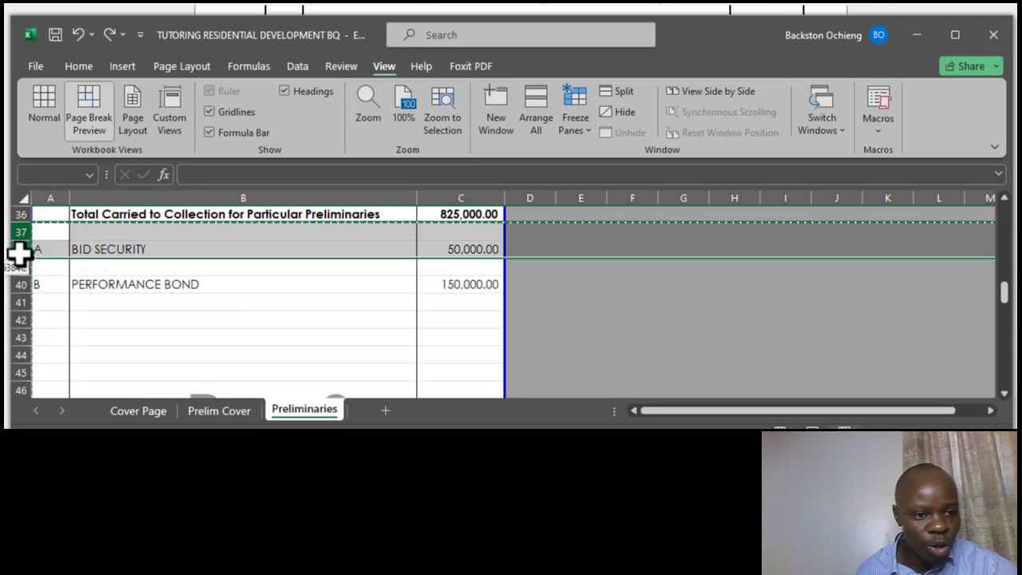
{"action": "left_click_drag", "start_coordinate": [20, 253], "coordinate": [67, 341]}
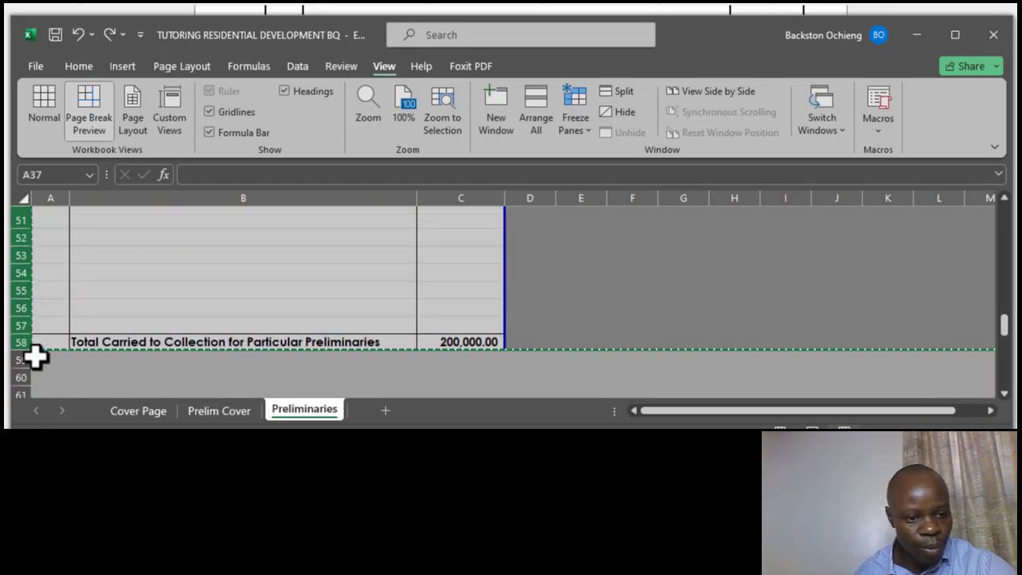
{"action": "left_click", "coordinate": [41, 359]}
{"action": "scroll", "coordinate": [59, 315], "scroll_direction": "down", "scroll_amount": 1}
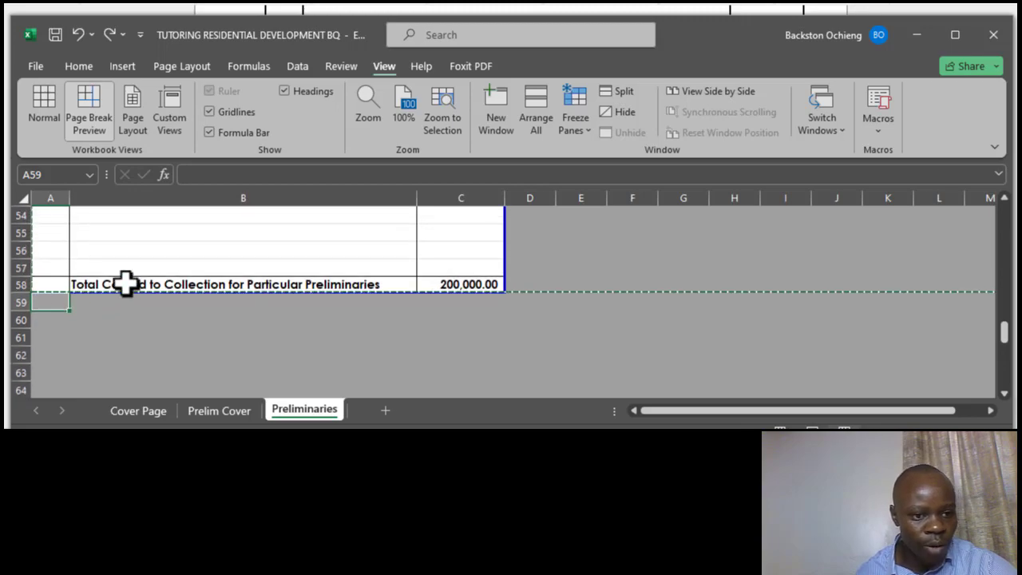
{"action": "right_click", "coordinate": [54, 307]}
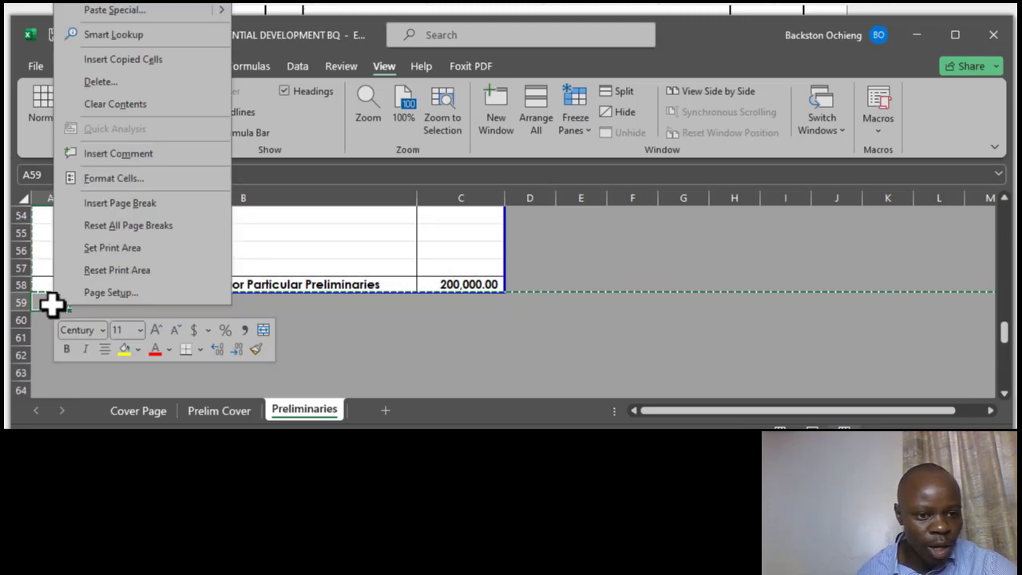
{"action": "left_click", "coordinate": [163, 59]}
{"action": "left_click", "coordinate": [190, 233]}
{"action": "left_click", "coordinate": [135, 322]}
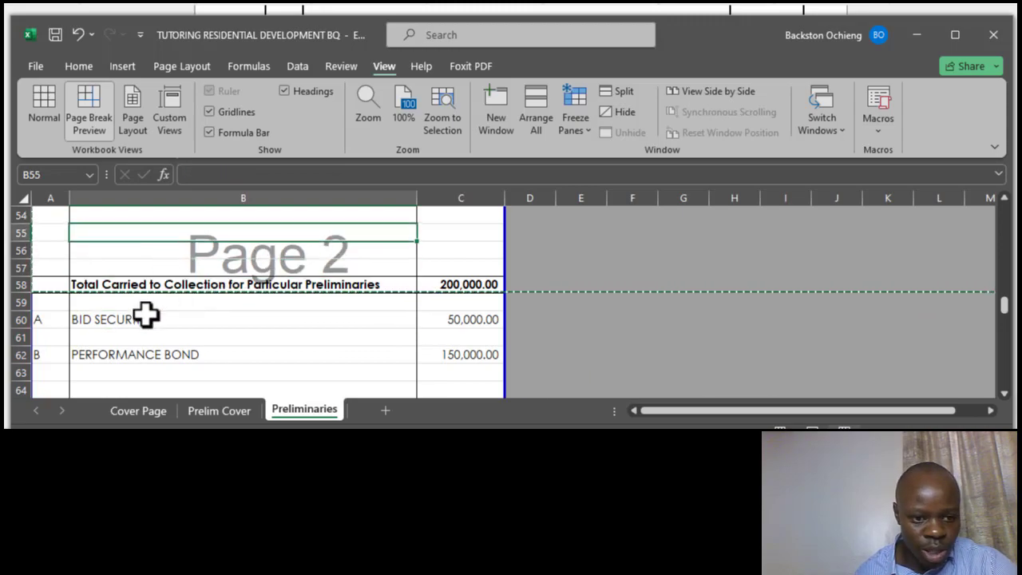
- Insert a blank row at row 60, above the copied BID SECURITY item
{"action": "left_click", "coordinate": [144, 320]}
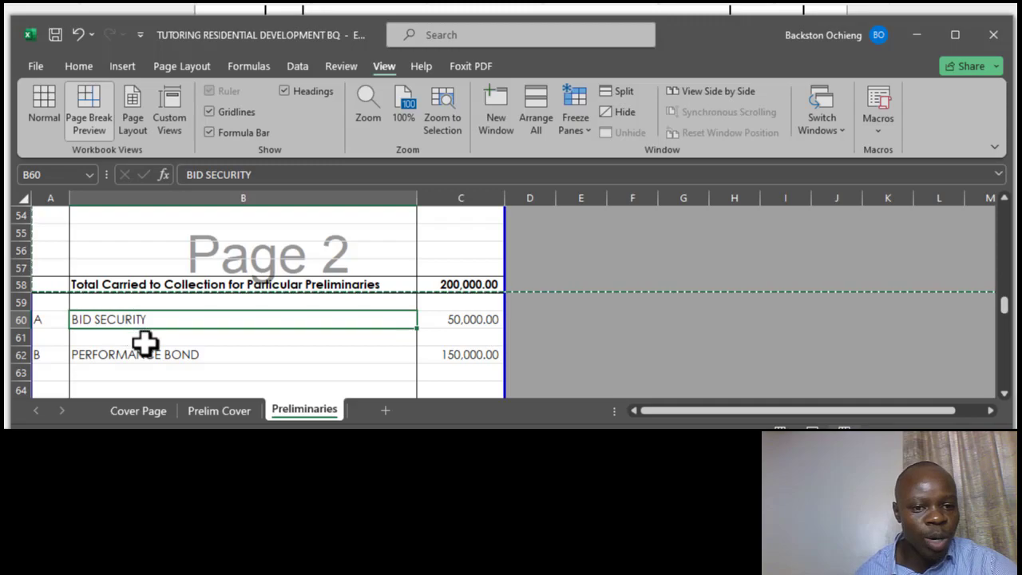
{"action": "left_click", "coordinate": [242, 353]}
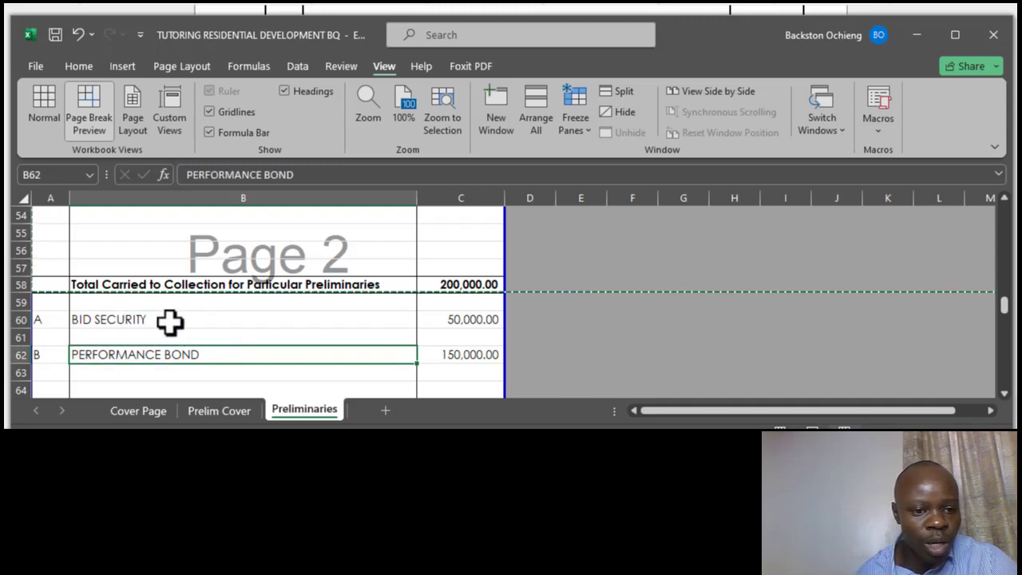
{"action": "left_click", "coordinate": [20, 319]}
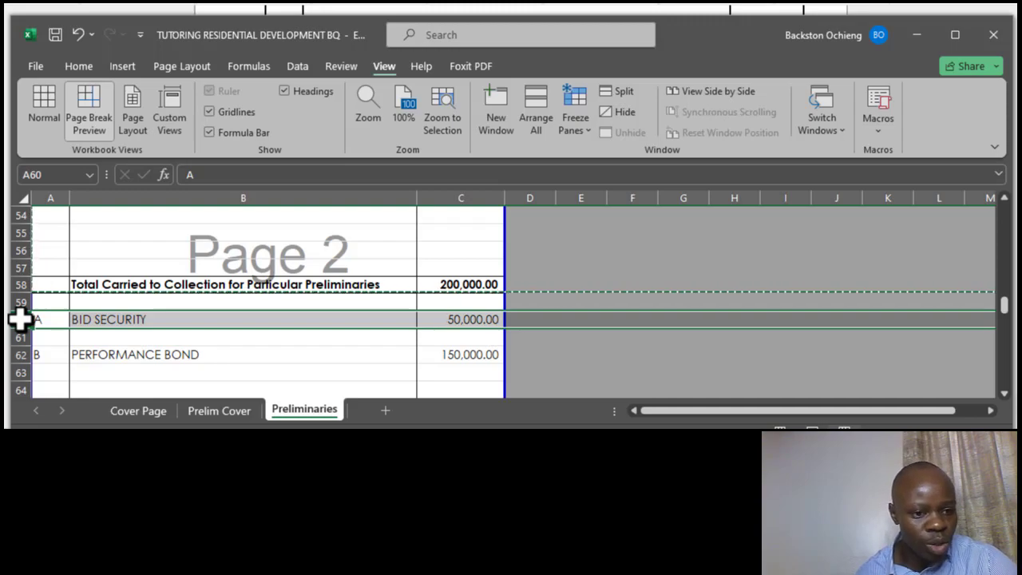
{"action": "right_click", "coordinate": [18, 319]}
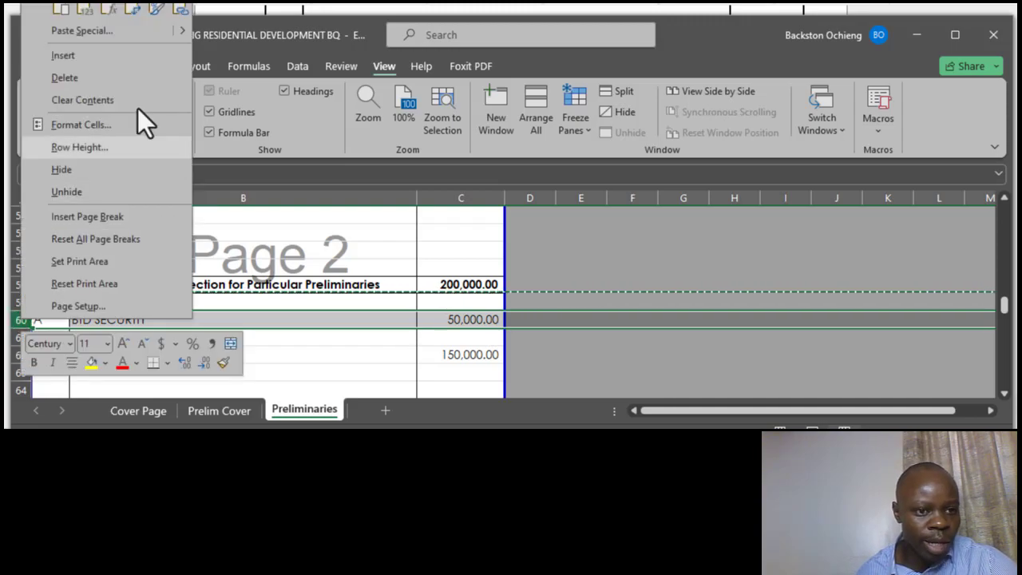
{"action": "left_click", "coordinate": [110, 56]}
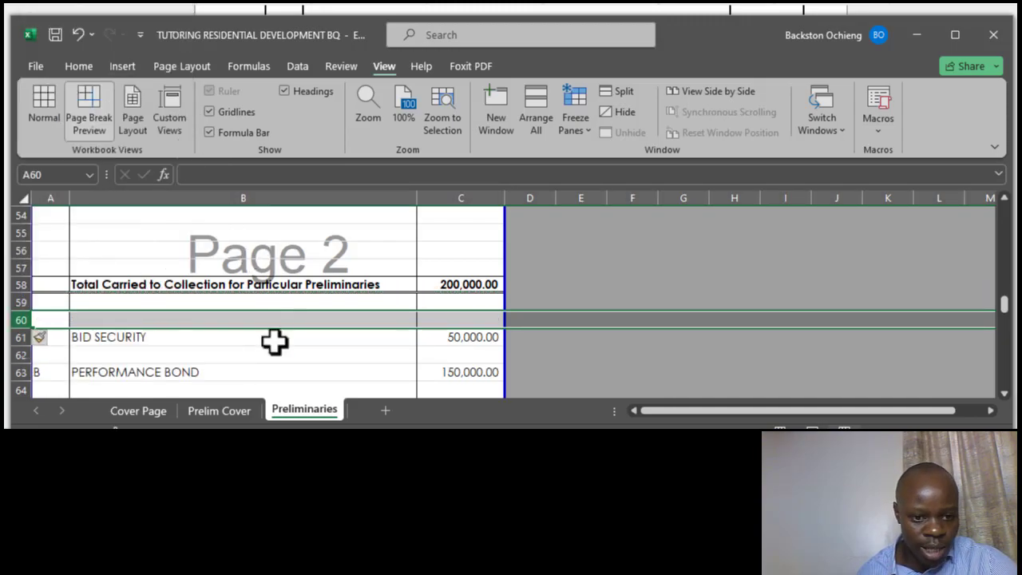
- Enter the heading "COLLECTION FOR PARTCULAR PRELIMINARIES" in cell B60, above the copied BID SECURITY item
{"action": "left_click", "coordinate": [255, 355]}
{"action": "left_click", "coordinate": [225, 317]}
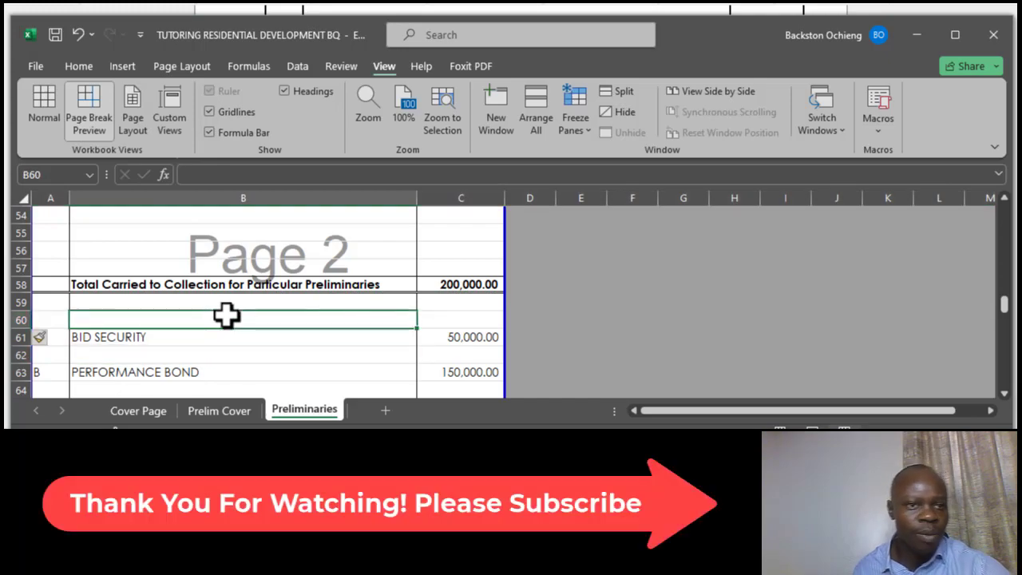
{"action": "type", "text": "COLLECTIO"}
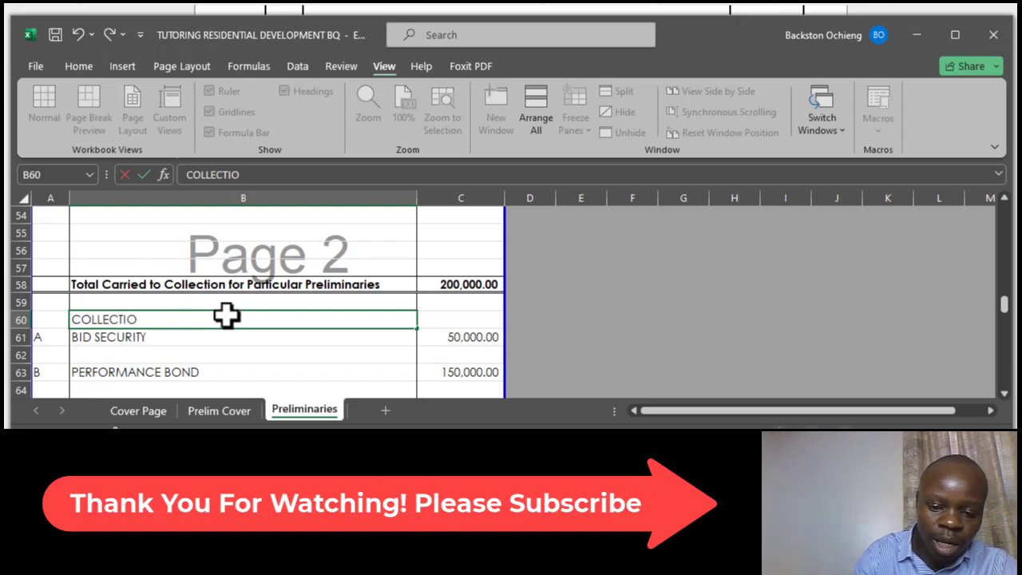
{"action": "type", "text": "N"}
{"action": "left_click", "coordinate": [189, 247]}
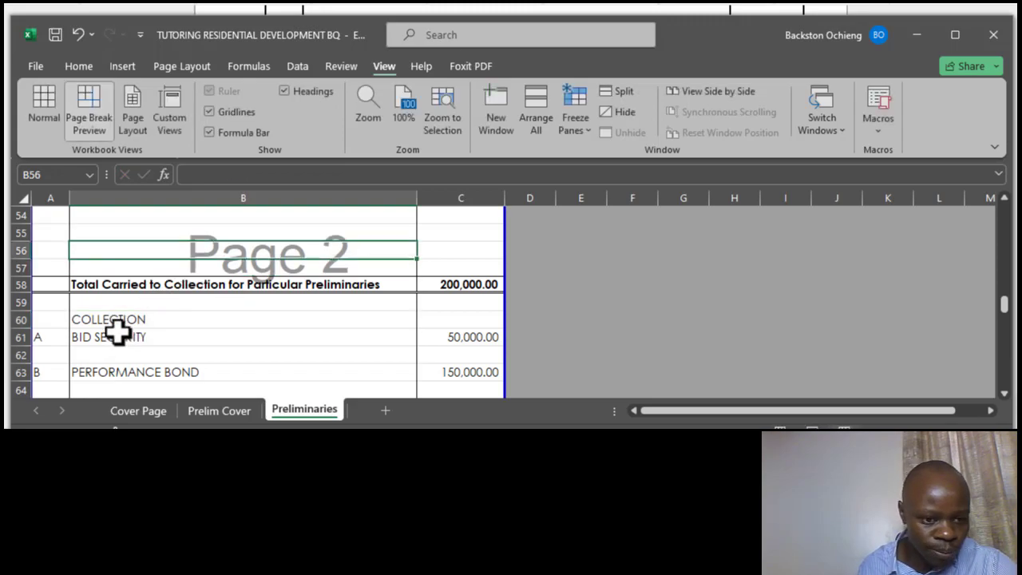
{"action": "left_click", "coordinate": [128, 321]}
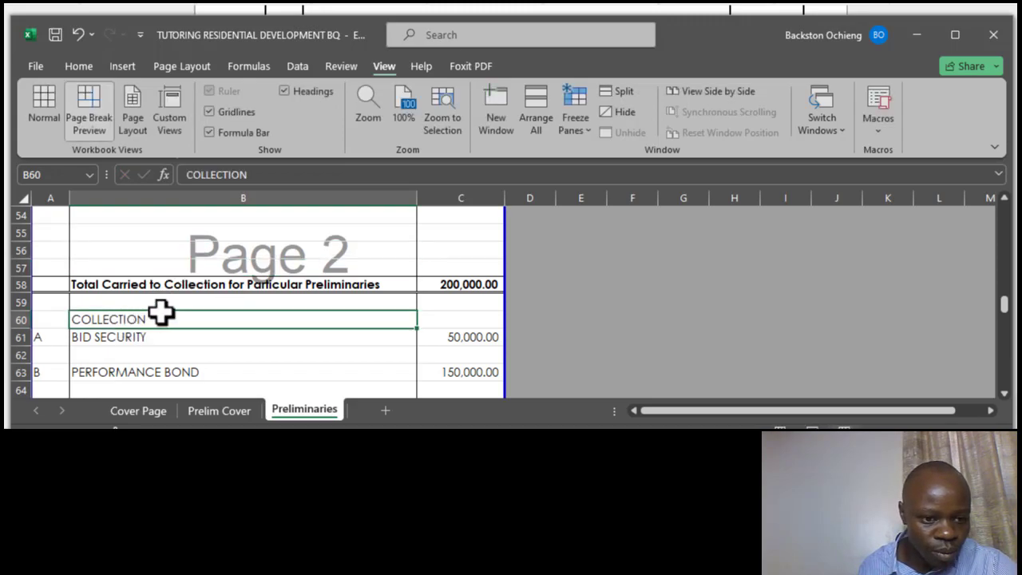
{"action": "left_click", "coordinate": [261, 174]}
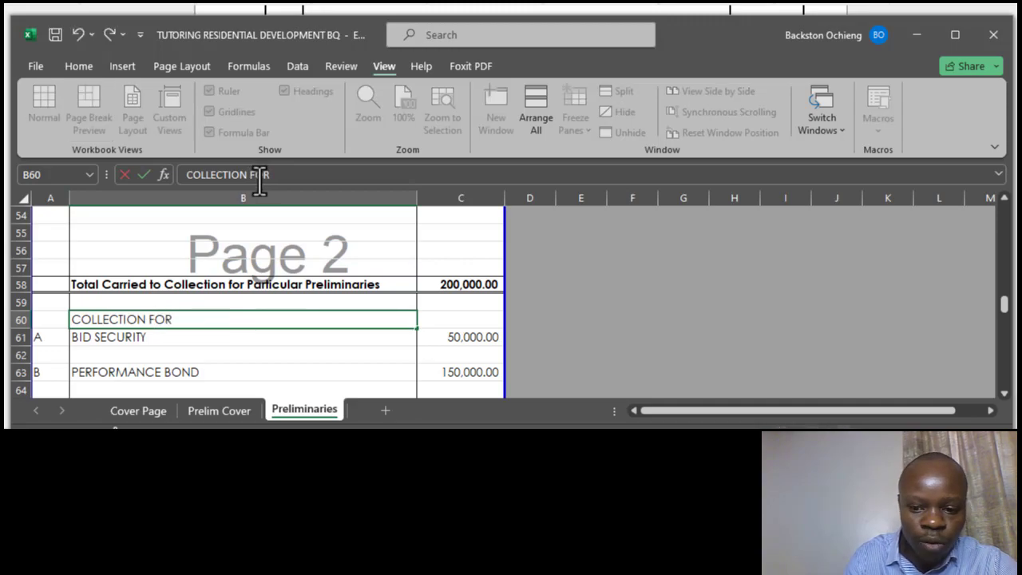
{"action": "type", "text": "FOR PARTCULAR PRELIMIN"}
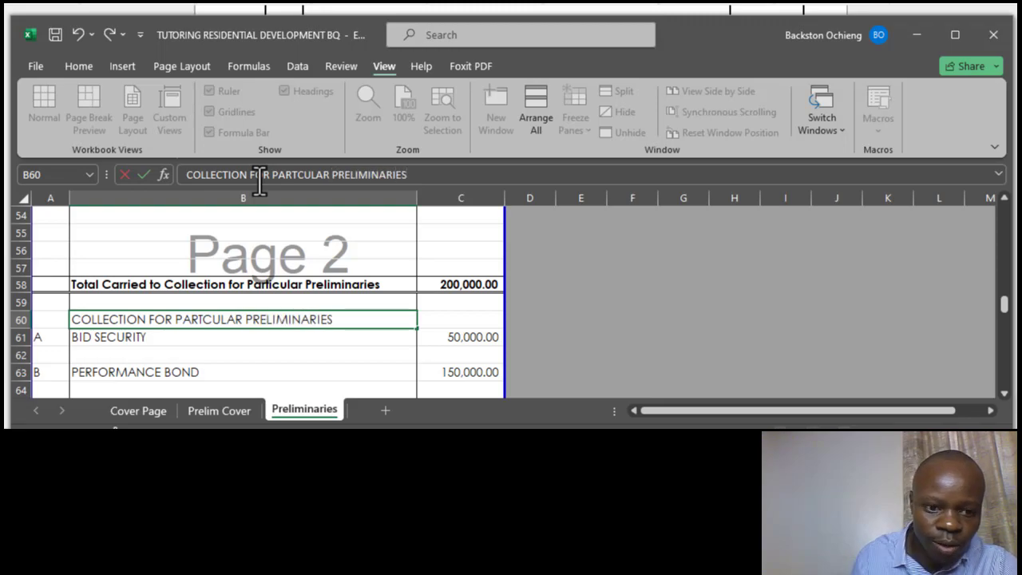
{"action": "type", "text": "ARIES"}
{"action": "left_click", "coordinate": [286, 353]}
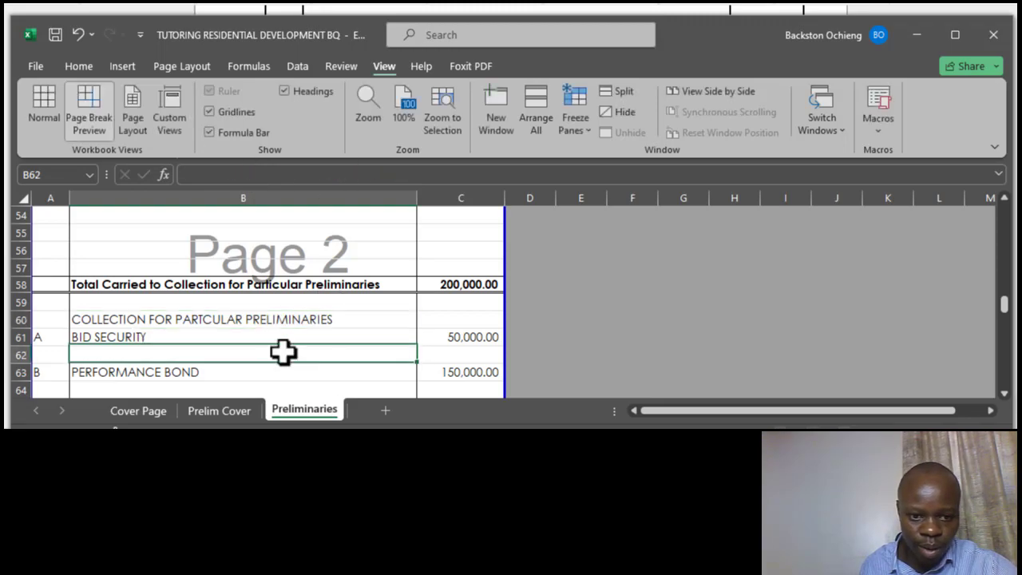
- Make the collection heading in B60 bold
{"action": "left_click", "coordinate": [276, 318]}
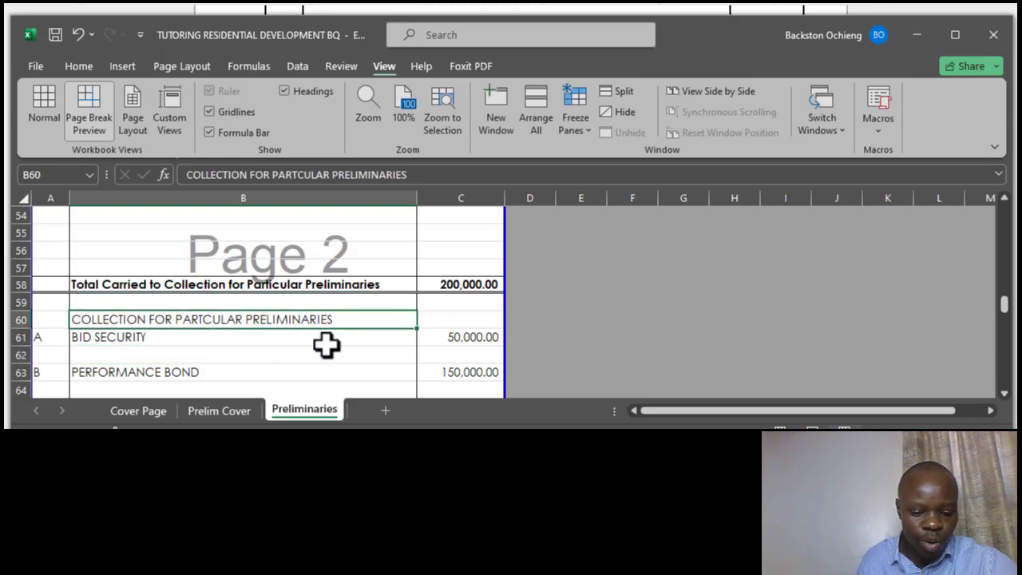
{"action": "key", "text": "ctrl+b"}
{"action": "scroll", "coordinate": [326, 344], "scroll_direction": "down", "scroll_amount": 1}
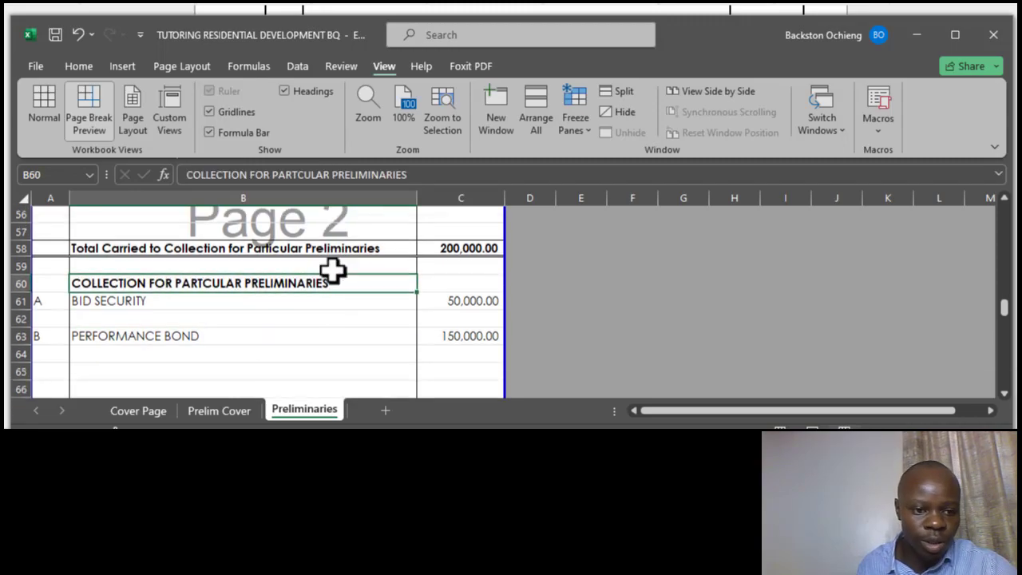
{"action": "left_click", "coordinate": [139, 288]}
{"action": "left_click", "coordinate": [59, 289]}
{"action": "left_click", "coordinate": [132, 286]}
{"action": "left_click", "coordinate": [322, 335]}
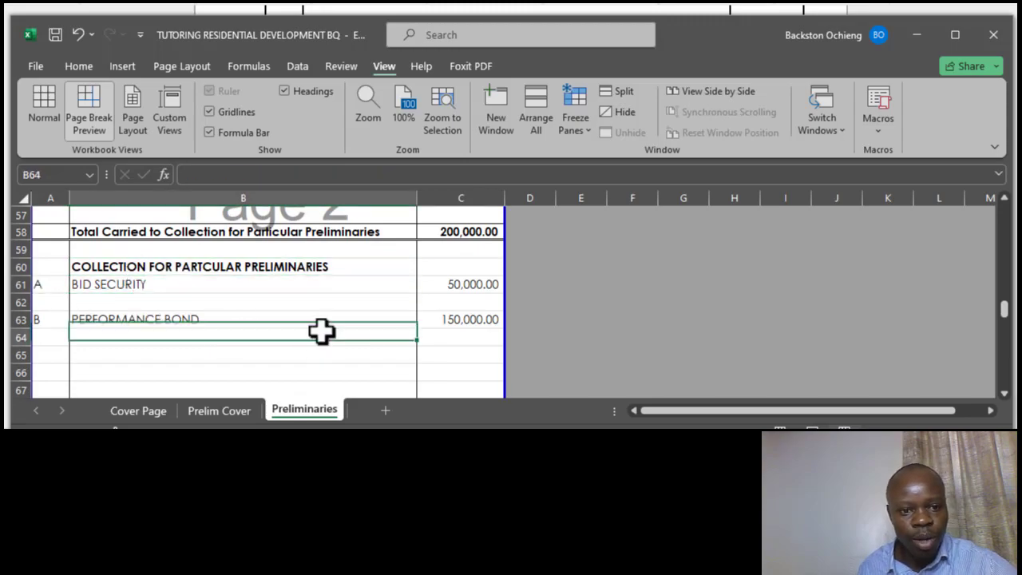
- Replace the BID SECURITY text in B61 with "Brought forward from page"
{"action": "left_click", "coordinate": [244, 287]}
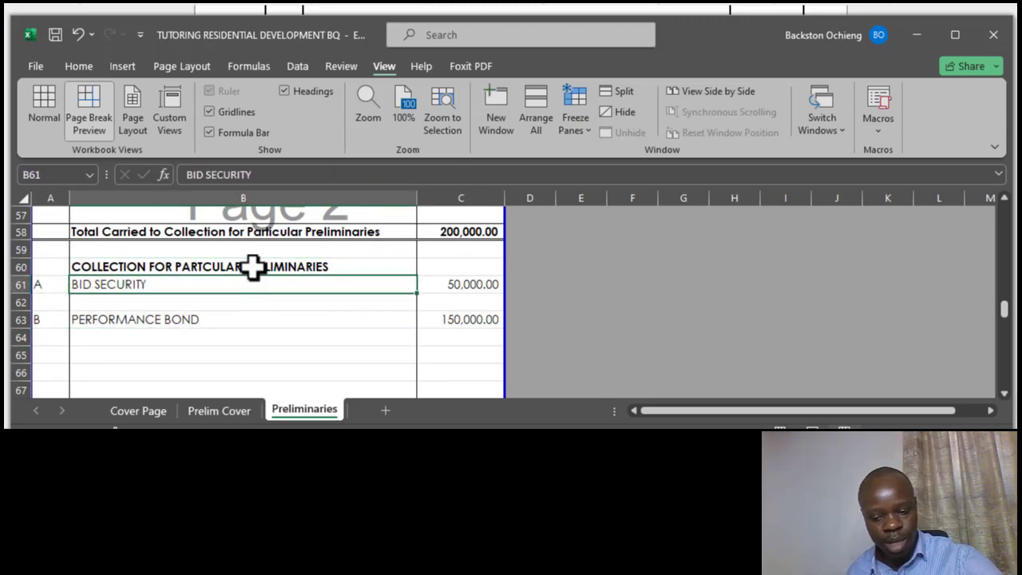
{"action": "scroll", "coordinate": [381, 319], "scroll_direction": "up", "scroll_amount": 1}
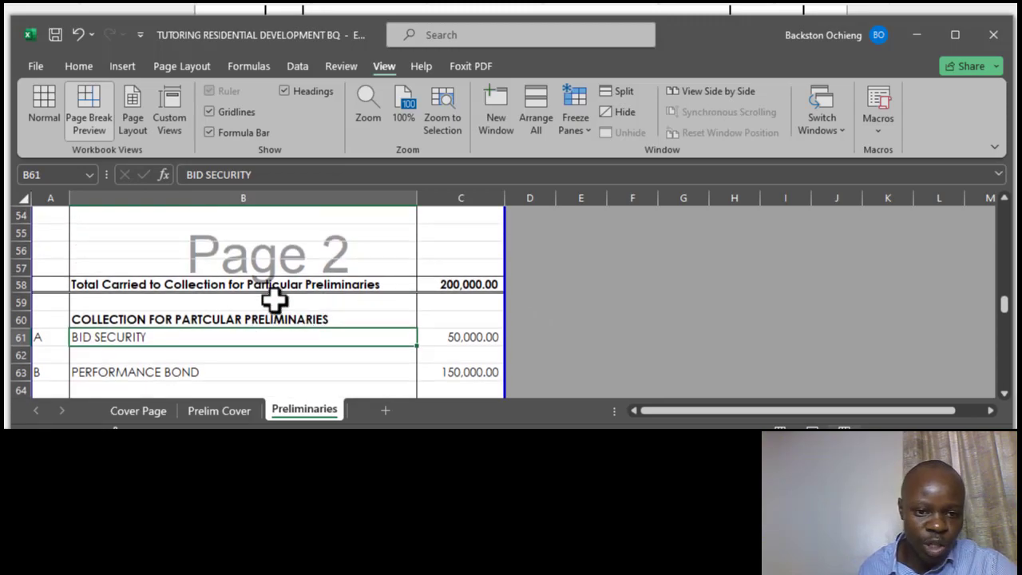
{"action": "left_click", "coordinate": [269, 248]}
{"action": "left_click", "coordinate": [152, 318]}
{"action": "left_click", "coordinate": [163, 339]}
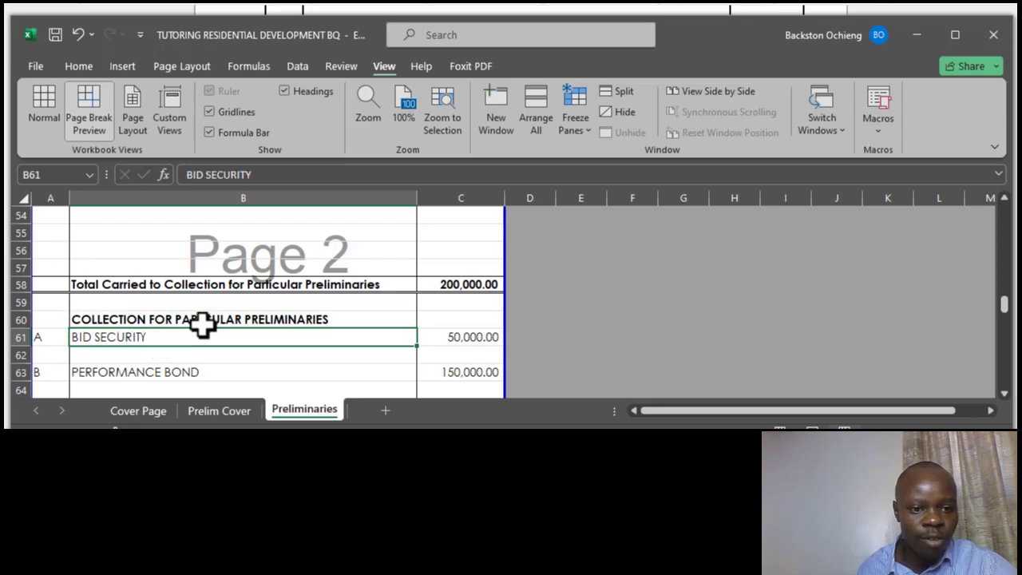
{"action": "scroll", "coordinate": [294, 328], "scroll_direction": "up", "scroll_amount": 1}
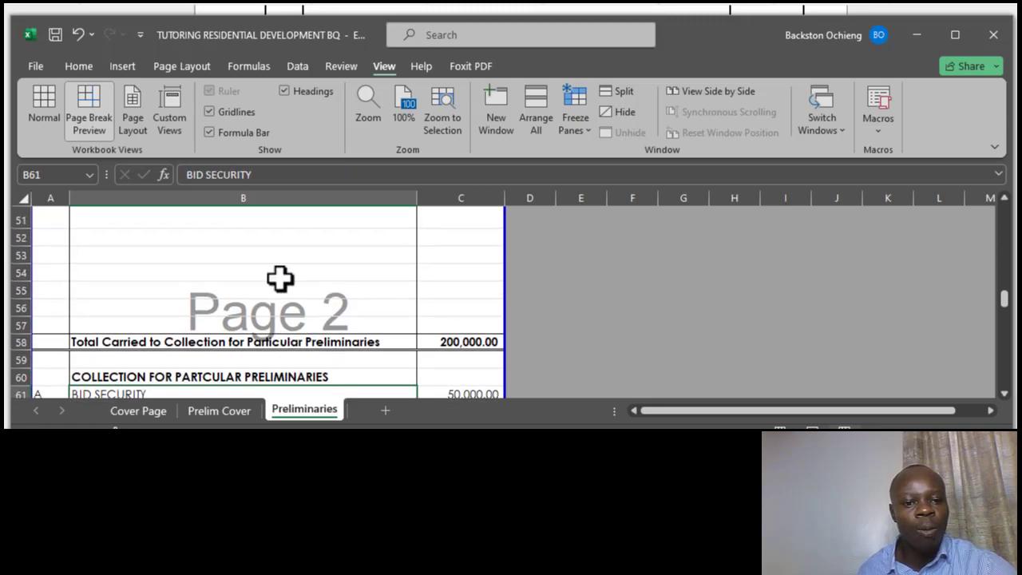
{"action": "scroll", "coordinate": [260, 287], "scroll_direction": "down", "scroll_amount": 1}
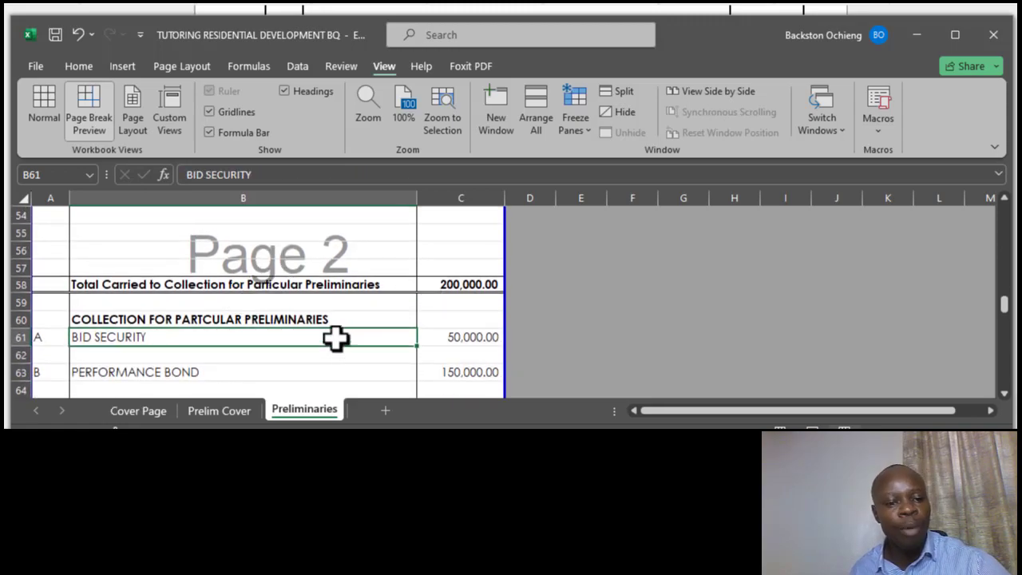
{"action": "type", "text": "Brought forward from page"}
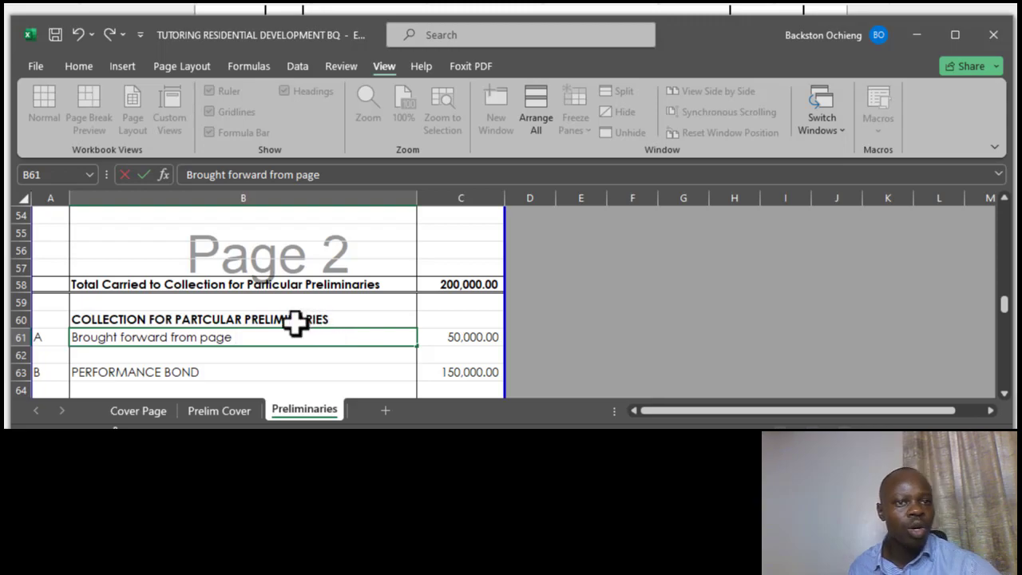
{"action": "left_click", "coordinate": [271, 262]}
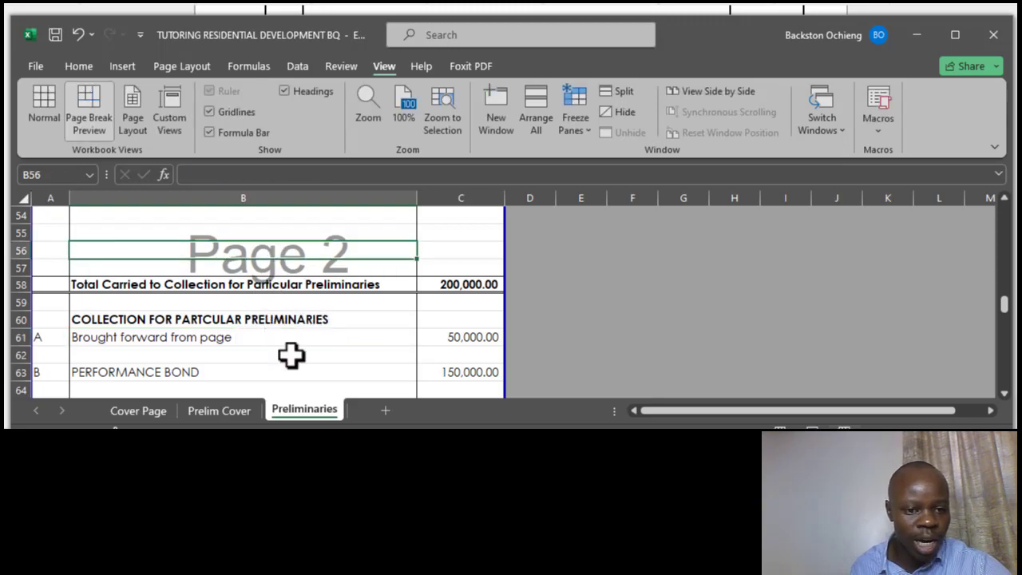
{"action": "left_click", "coordinate": [235, 336]}
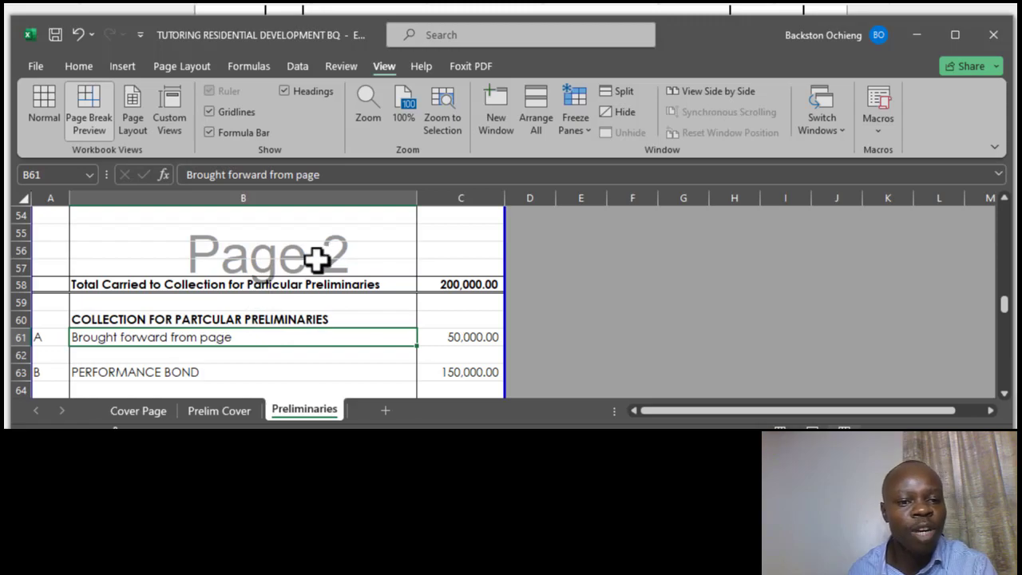
- Review pages 1 and 2 of the Preliminaries sheet, checking their items, page totals and page numbering
{"action": "scroll", "coordinate": [320, 268], "scroll_direction": "up", "scroll_amount": 15}
{"action": "scroll", "coordinate": [190, 303], "scroll_direction": "up", "scroll_amount": 1}
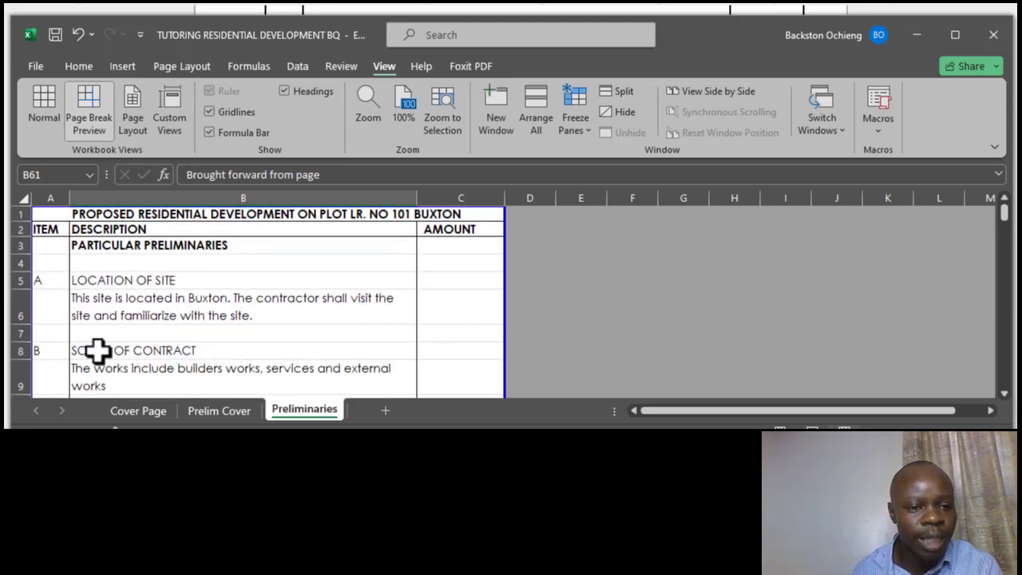
{"action": "scroll", "coordinate": [410, 266], "scroll_direction": "down", "scroll_amount": 4}
{"action": "scroll", "coordinate": [410, 289], "scroll_direction": "down", "scroll_amount": 2}
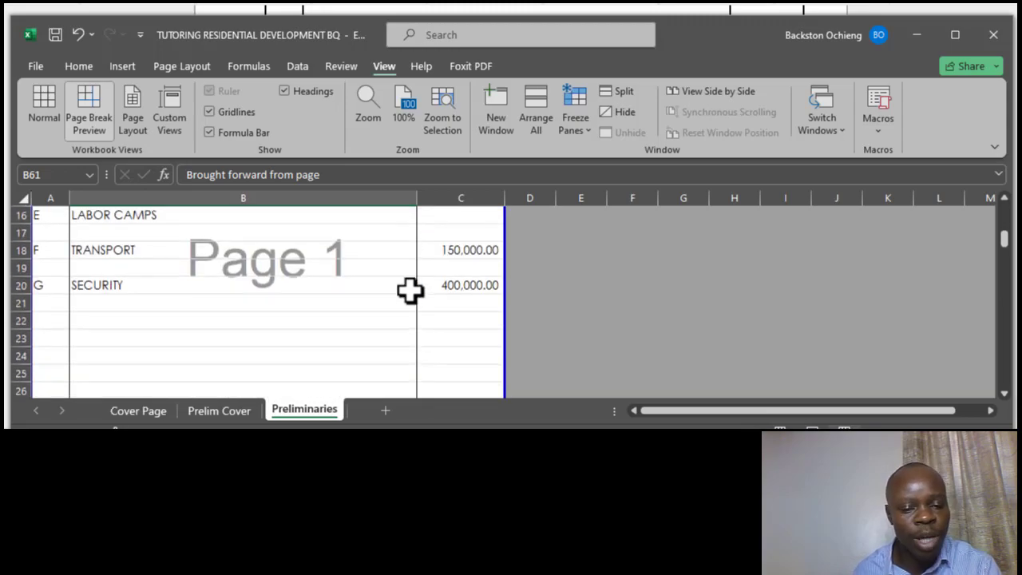
{"action": "scroll", "coordinate": [410, 288], "scroll_direction": "down", "scroll_amount": 1}
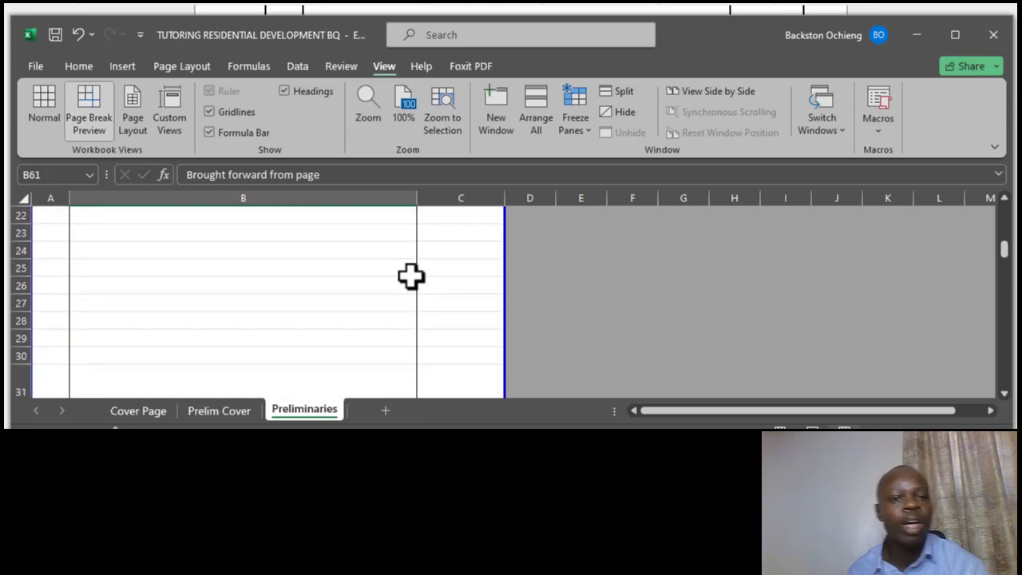
{"action": "left_click", "coordinate": [354, 296]}
{"action": "scroll", "coordinate": [205, 319], "scroll_direction": "down", "scroll_amount": 2}
{"action": "scroll", "coordinate": [279, 290], "scroll_direction": "down", "scroll_amount": 1}
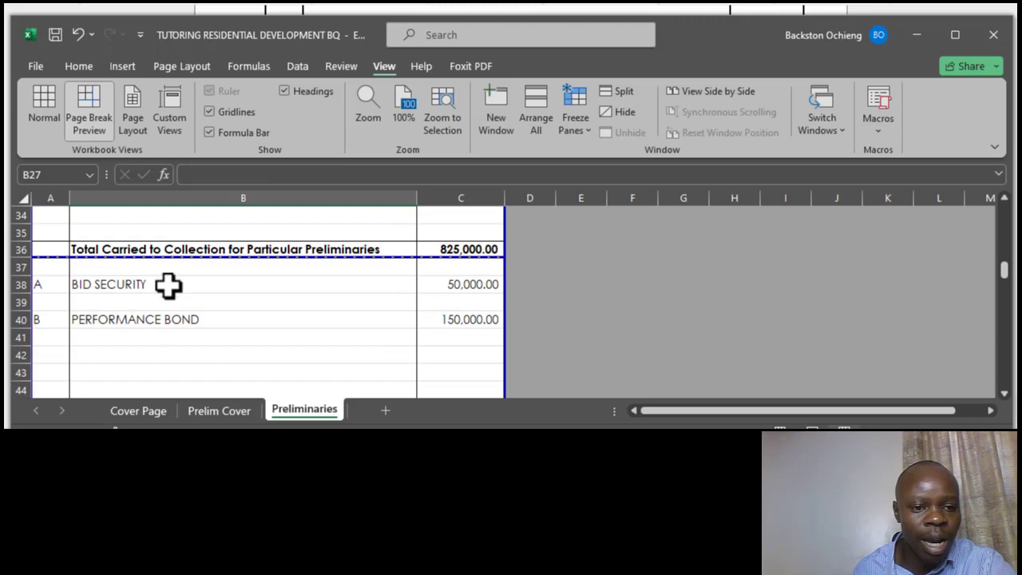
{"action": "left_click", "coordinate": [199, 284]}
{"action": "scroll", "coordinate": [306, 322], "scroll_direction": "down", "scroll_amount": 1}
{"action": "scroll", "coordinate": [306, 322], "scroll_direction": "down", "scroll_amount": 5}
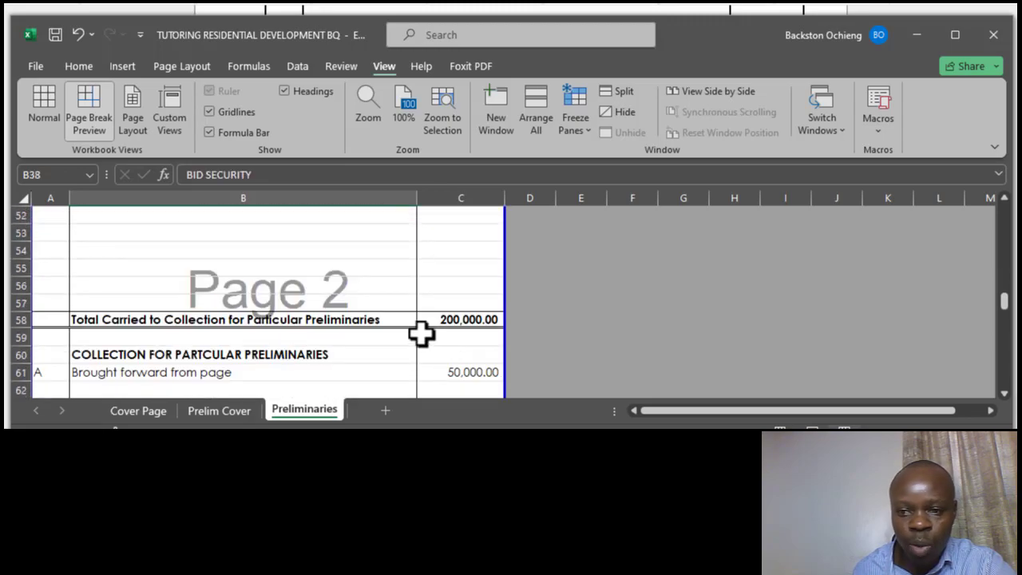
{"action": "scroll", "coordinate": [305, 293], "scroll_direction": "up", "scroll_amount": 6}
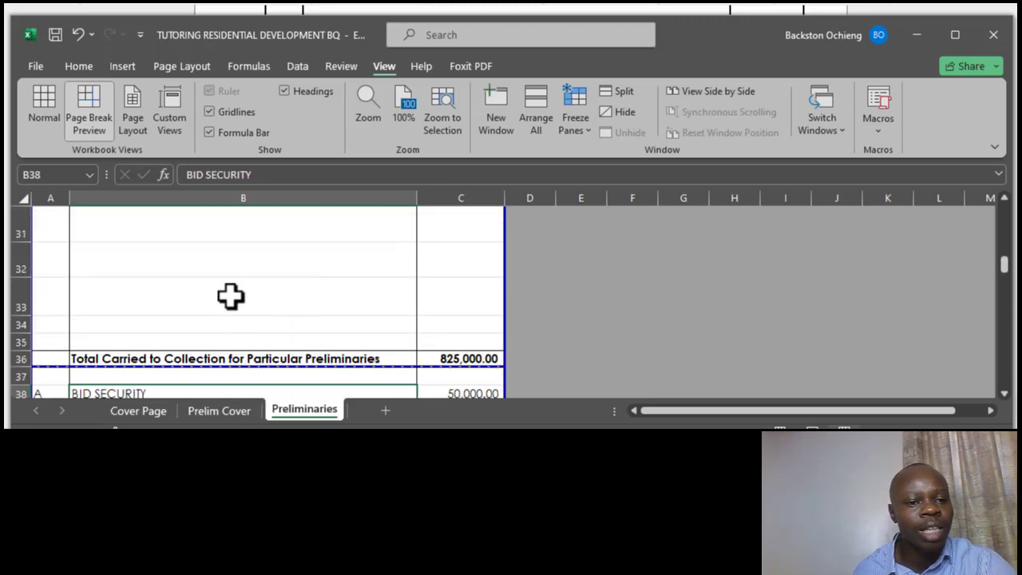
{"action": "left_click", "coordinate": [230, 265]}
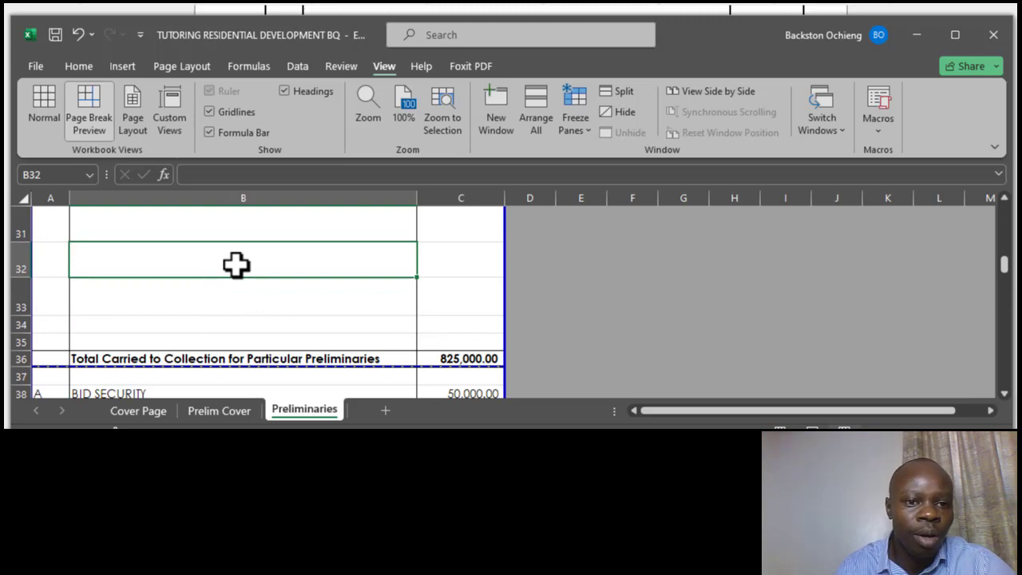
{"action": "left_click", "coordinate": [292, 302]}
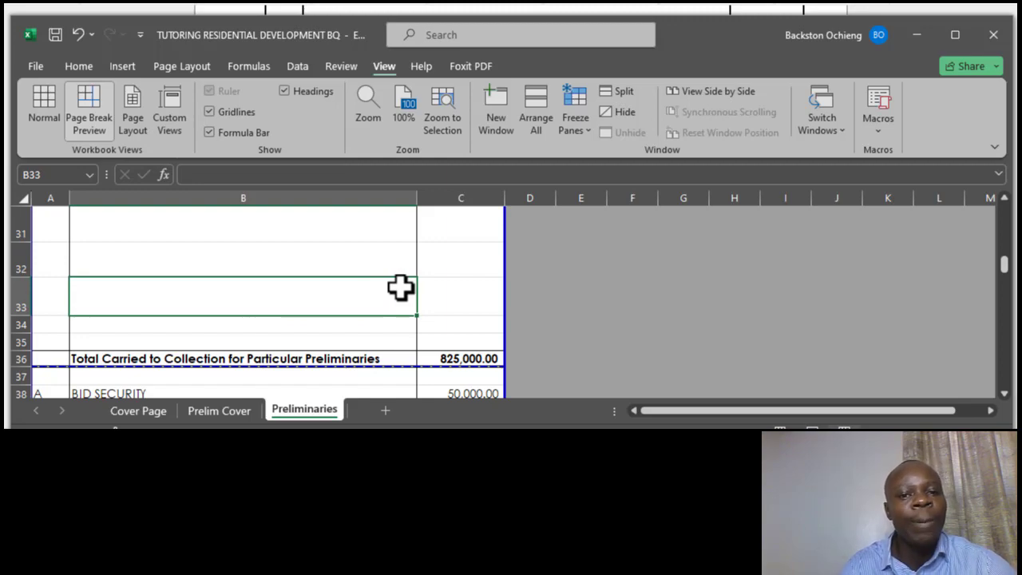
{"action": "left_click", "coordinate": [339, 255]}
{"action": "left_click", "coordinate": [312, 285]}
{"action": "left_click", "coordinate": [337, 269]}
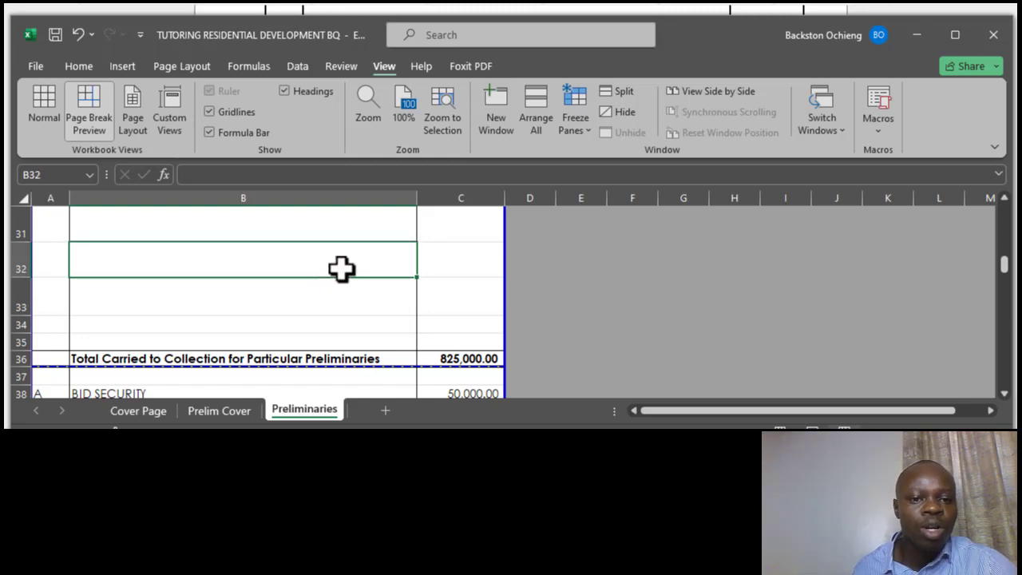
{"action": "left_click", "coordinate": [279, 222]}
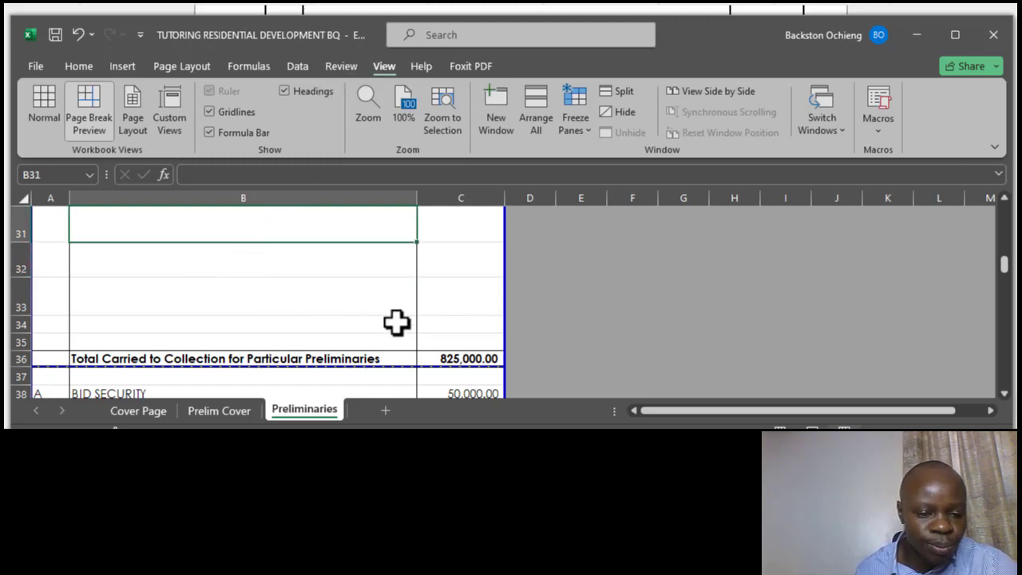
{"action": "scroll", "coordinate": [378, 321], "scroll_direction": "up", "scroll_amount": 1}
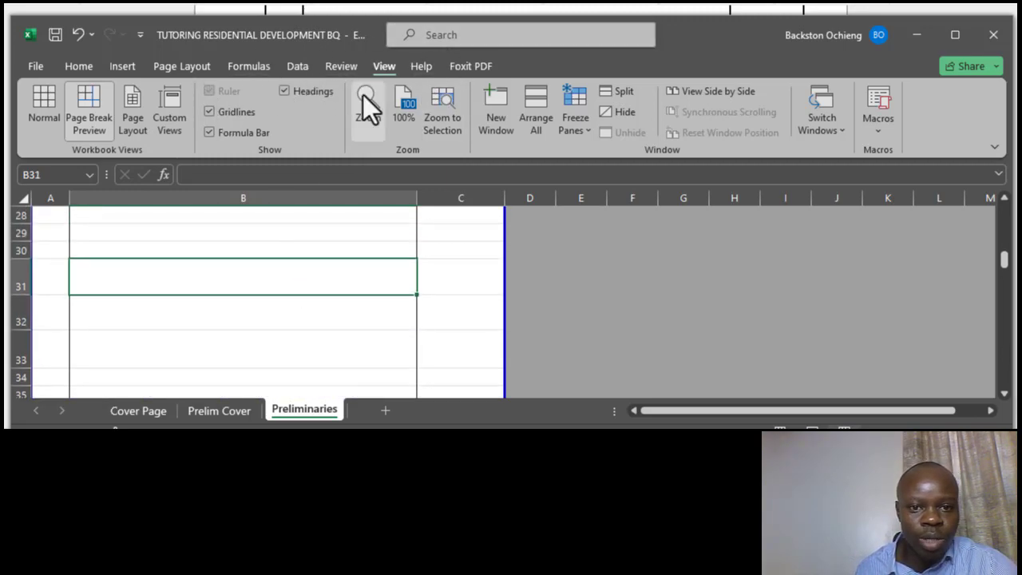
- Switch the Preliminaries sheet to Page Layout view and check the header and footer areas down to the footer after row 76
{"action": "left_click", "coordinate": [131, 102]}
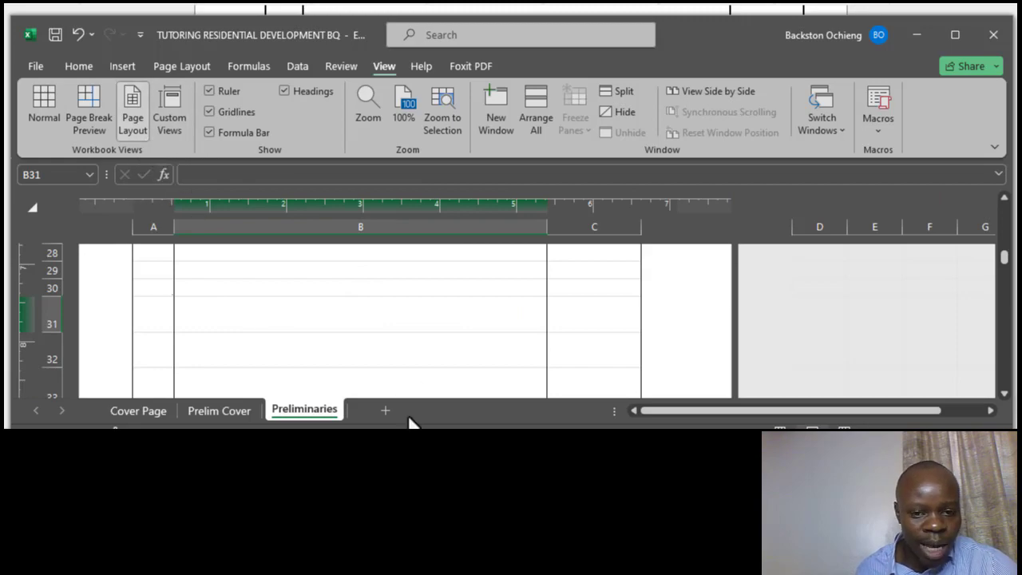
{"action": "scroll", "coordinate": [399, 312], "scroll_direction": "down", "scroll_amount": 3}
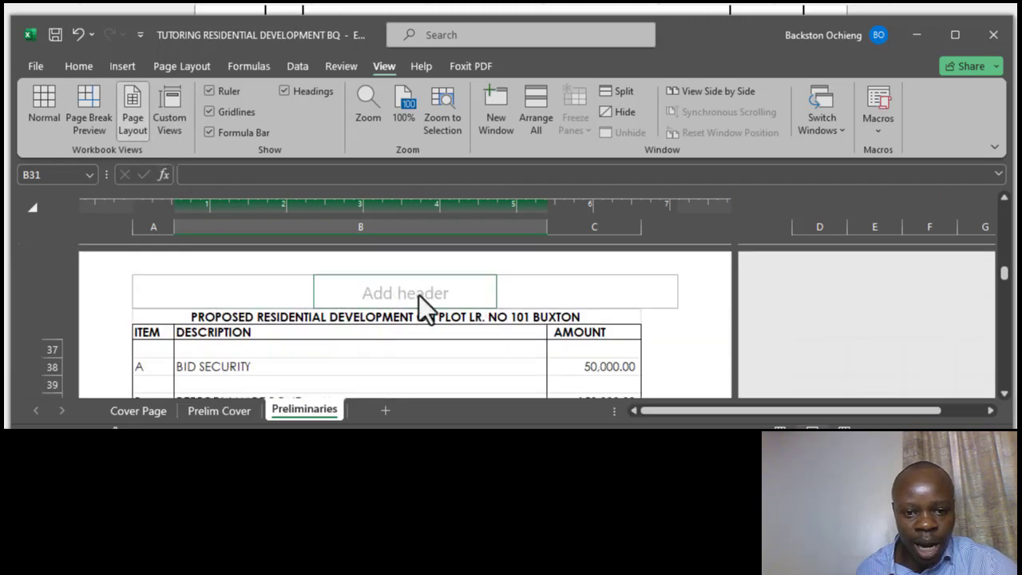
{"action": "scroll", "coordinate": [452, 308], "scroll_direction": "down", "scroll_amount": 7}
{"action": "scroll", "coordinate": [521, 308], "scroll_direction": "down", "scroll_amount": 6}
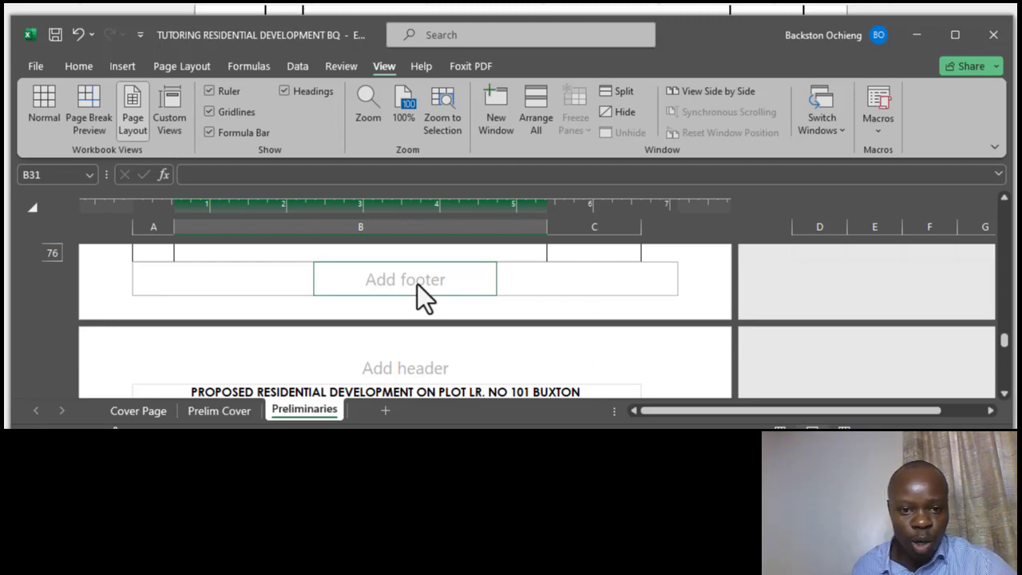
{"action": "left_click", "coordinate": [417, 284]}
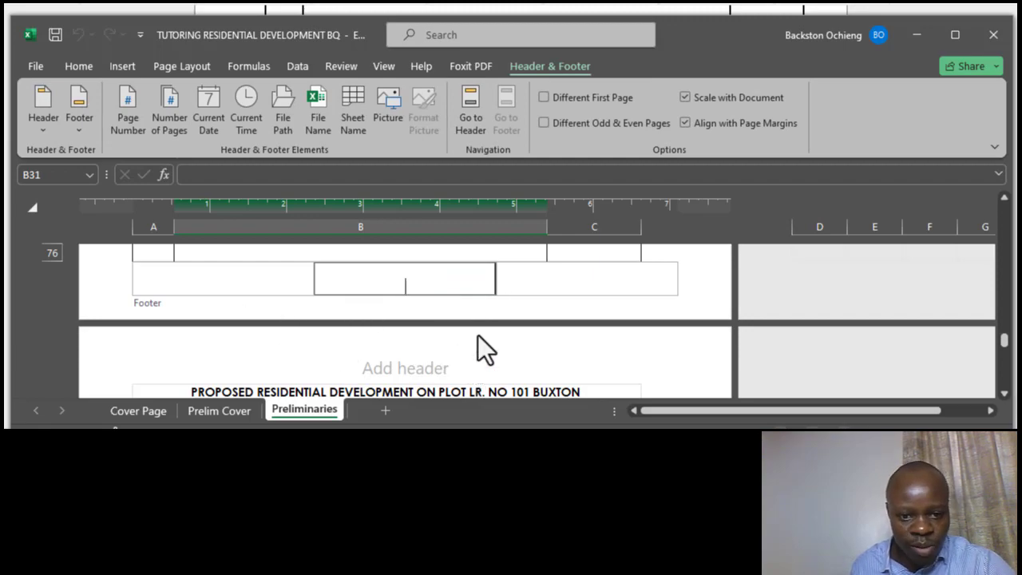
{"action": "left_click", "coordinate": [607, 255]}
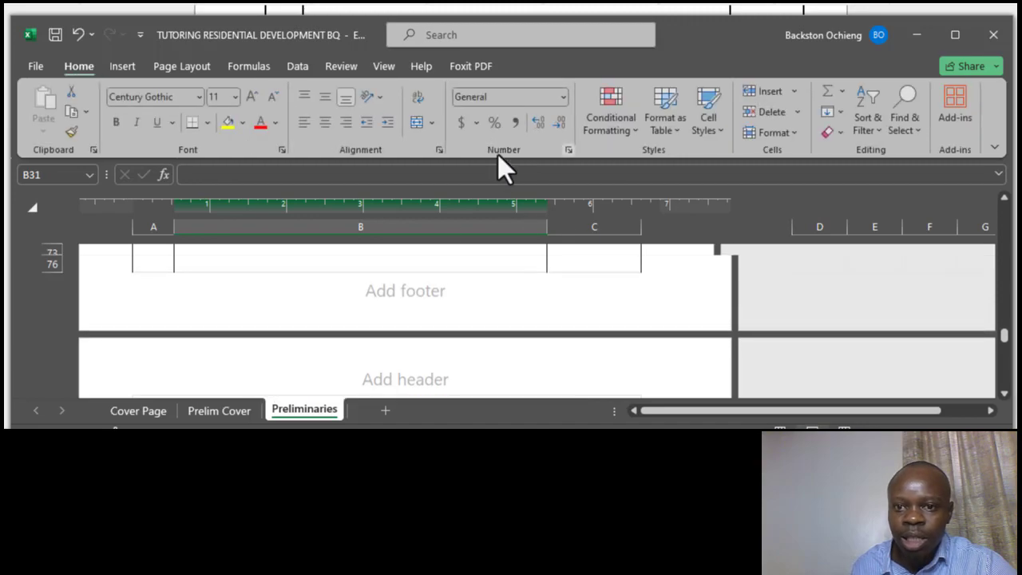
{"action": "scroll", "coordinate": [471, 272], "scroll_direction": "up", "scroll_amount": 2}
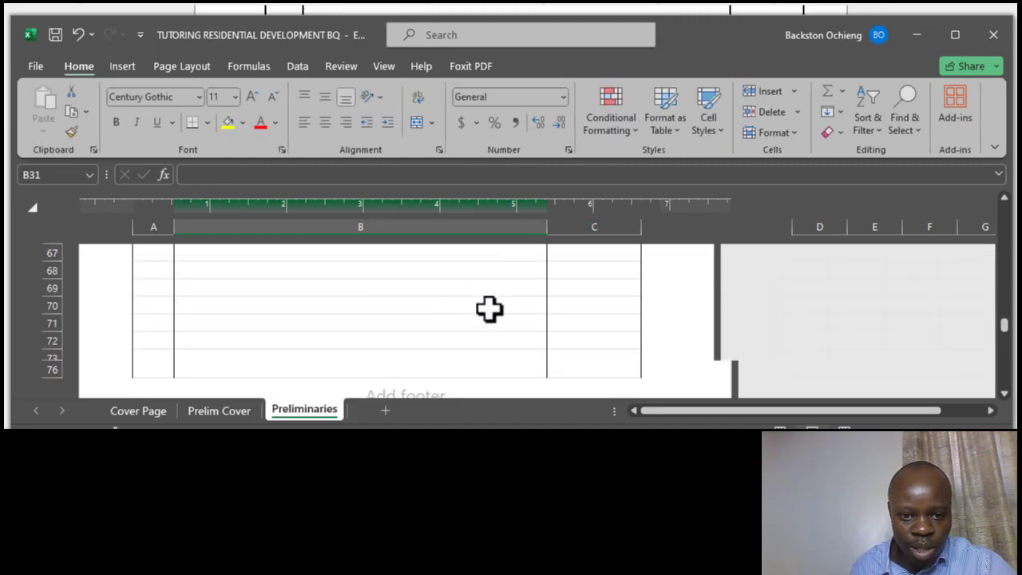
- Check page 1 of the Preliminaries sheet in print preview down to the collection total and bottom margin, then return to the sheet
{"action": "scroll", "coordinate": [485, 311], "scroll_direction": "down", "scroll_amount": 1}
{"action": "left_click", "coordinate": [388, 300]}
{"action": "left_click", "coordinate": [362, 286]}
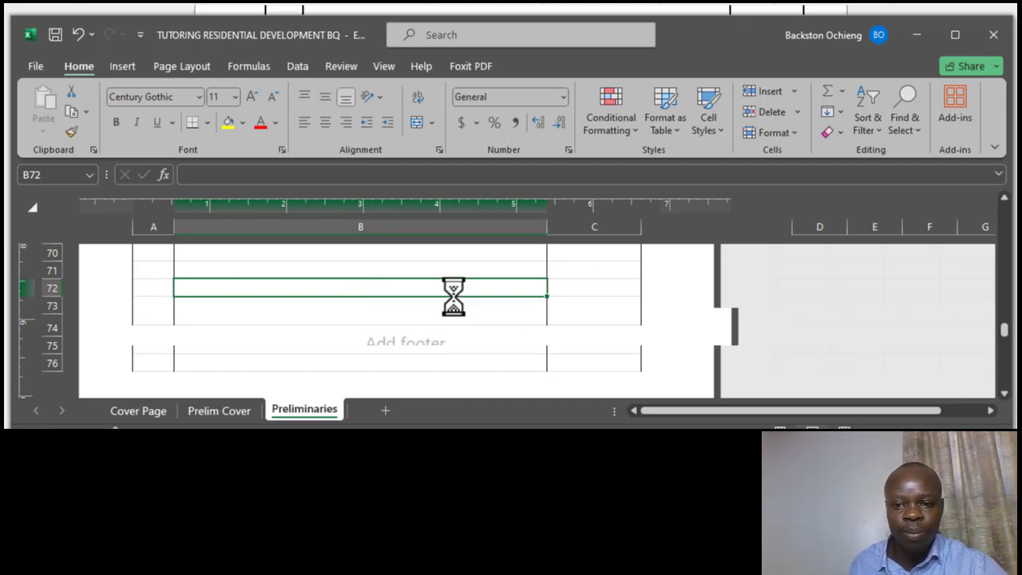
{"action": "key", "text": "ctrl+p"}
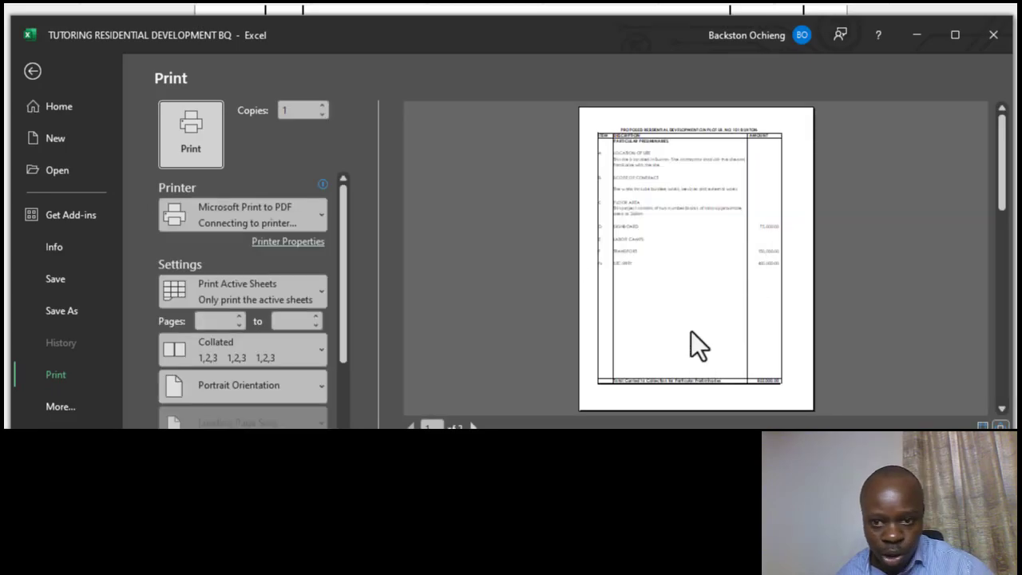
{"action": "left_click", "coordinate": [644, 166]}
{"action": "scroll", "coordinate": [774, 247], "scroll_direction": "down", "scroll_amount": 5}
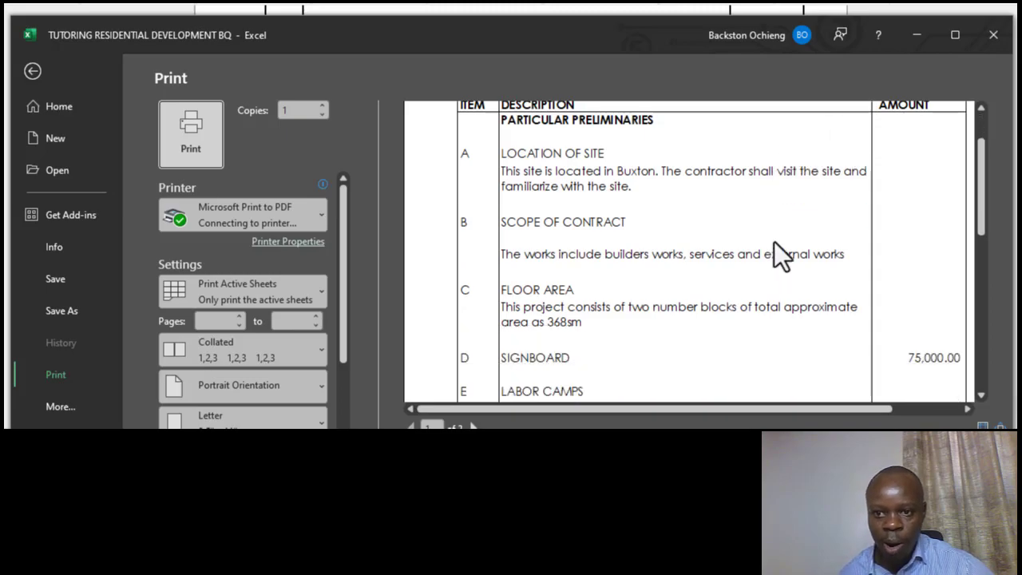
{"action": "scroll", "coordinate": [767, 230], "scroll_direction": "down", "scroll_amount": 5}
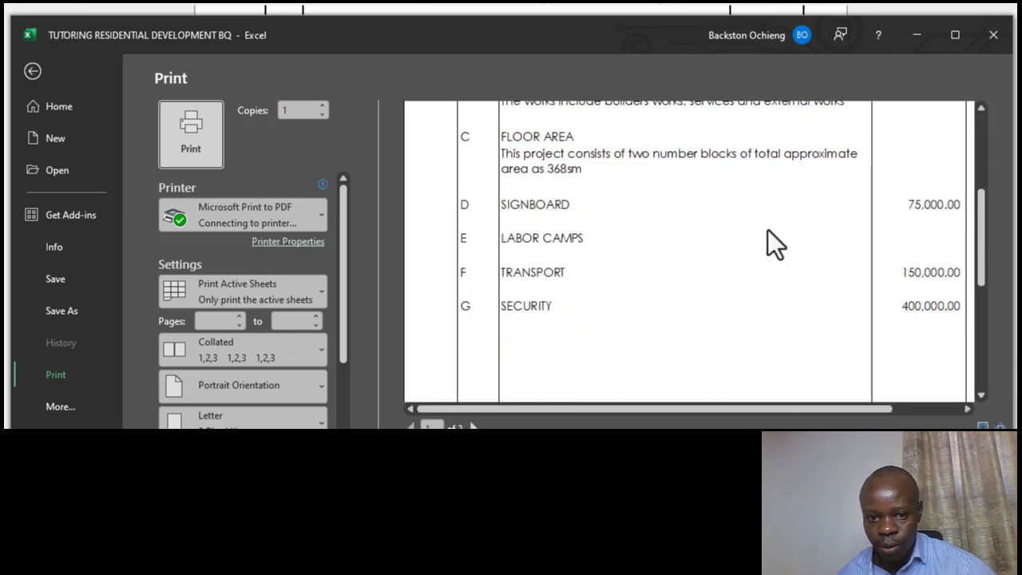
{"action": "scroll", "coordinate": [767, 230], "scroll_direction": "down", "scroll_amount": 5}
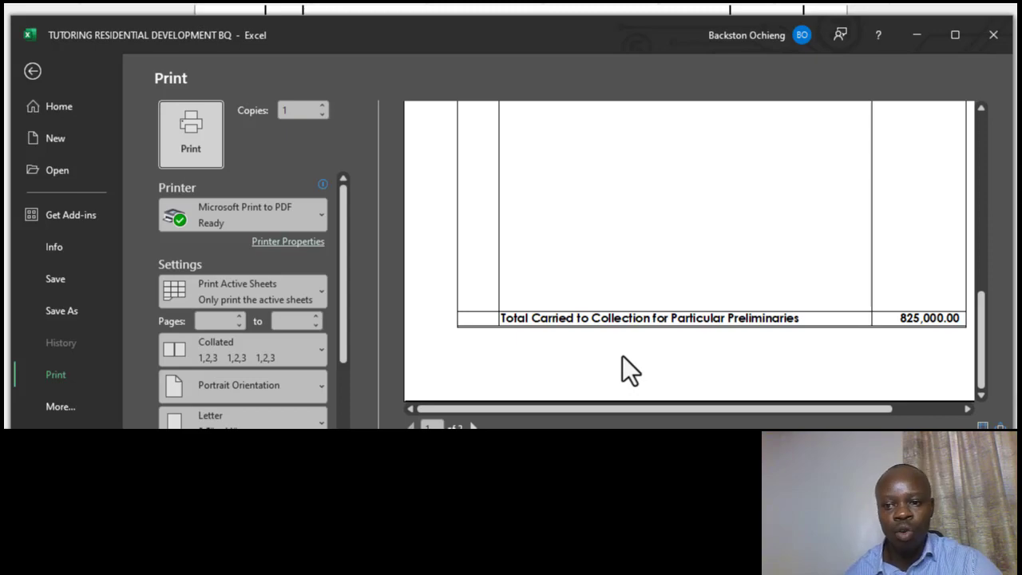
{"action": "left_click", "coordinate": [32, 71]}
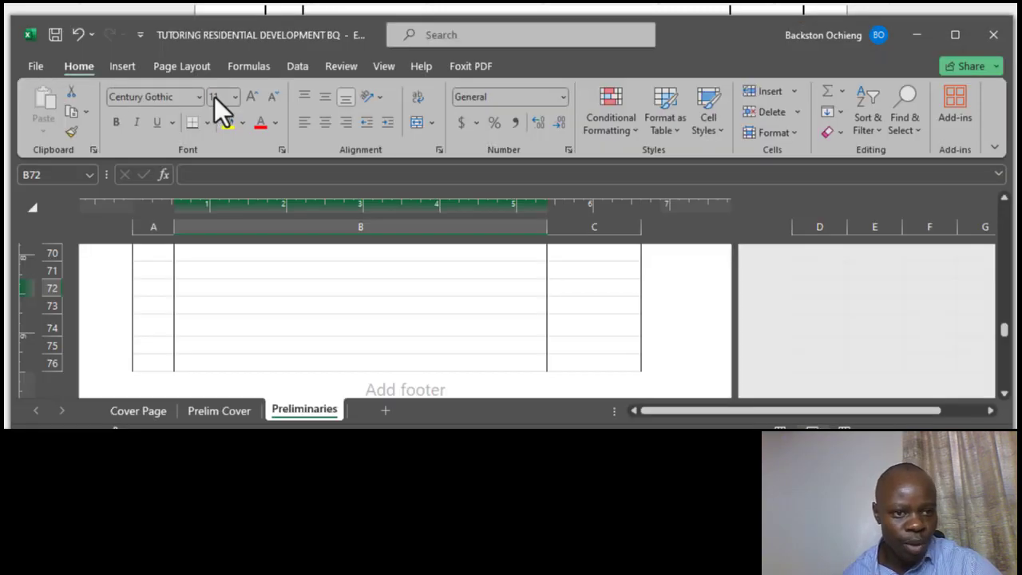
- Enter the page-number code PP/&[Page] in the centre footer section of the Preliminaries sheet
{"action": "left_click", "coordinate": [386, 65]}
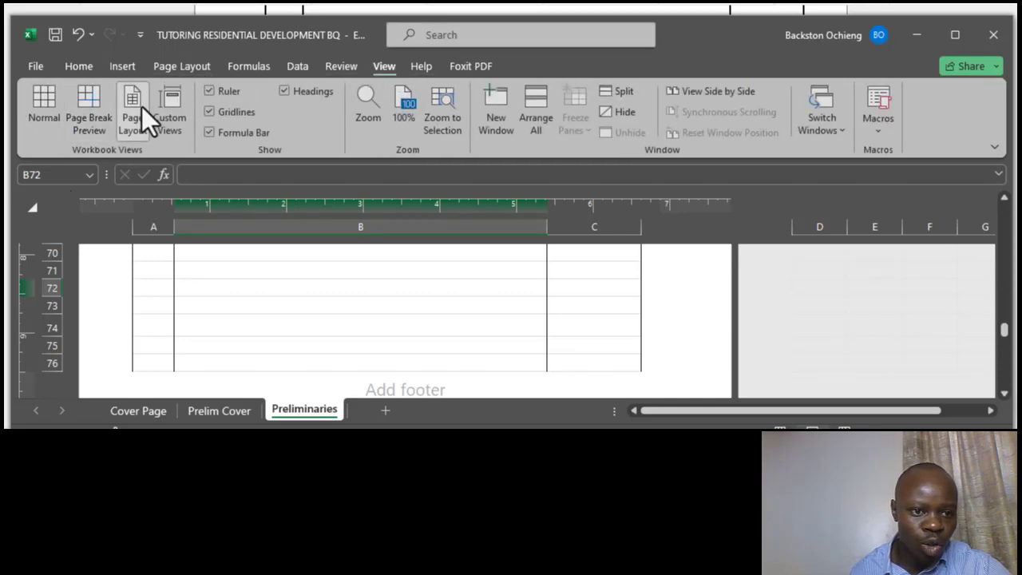
{"action": "scroll", "coordinate": [366, 275], "scroll_direction": "down", "scroll_amount": 1}
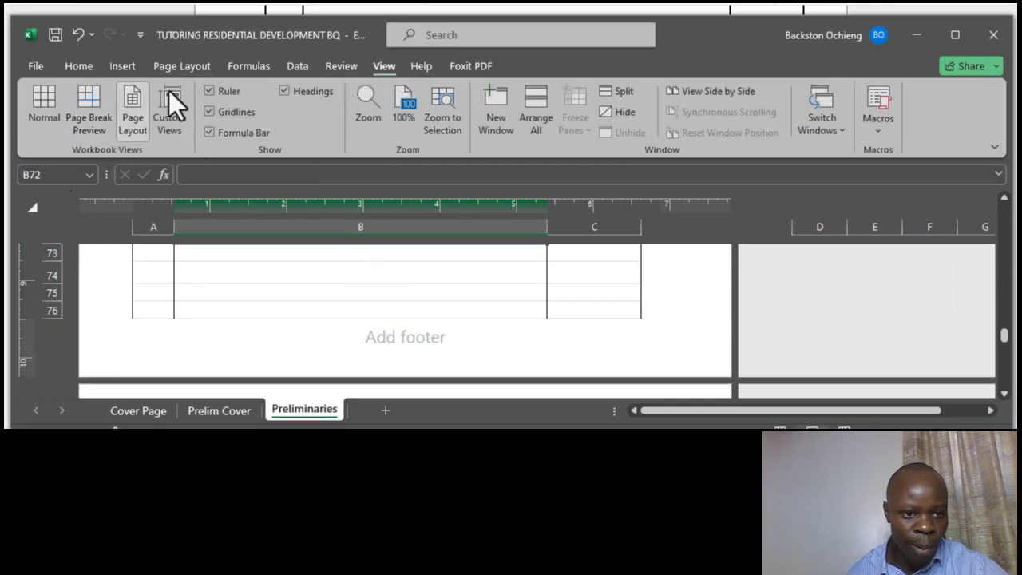
{"action": "left_click", "coordinate": [411, 336]}
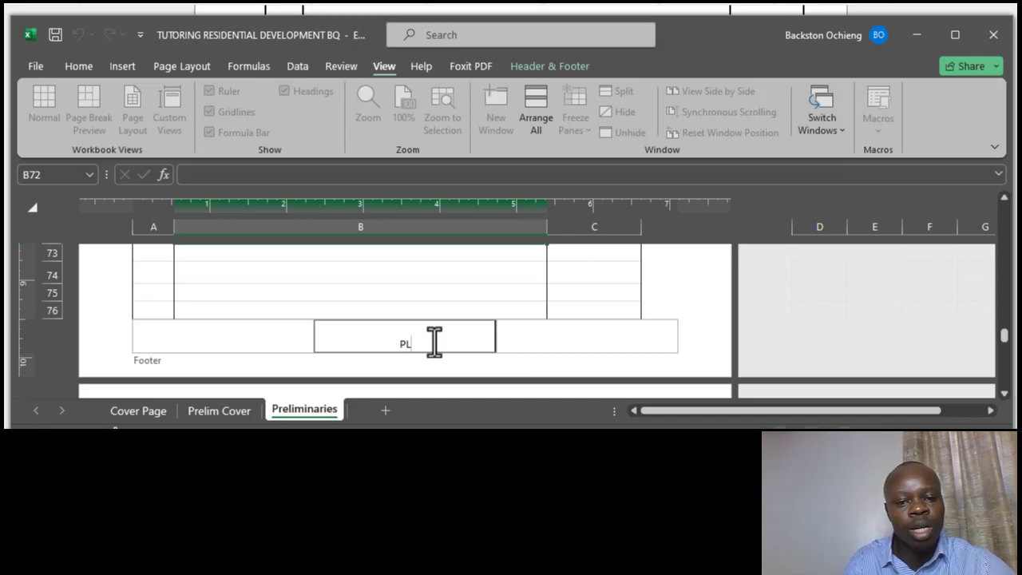
{"action": "type", "text": "P"}
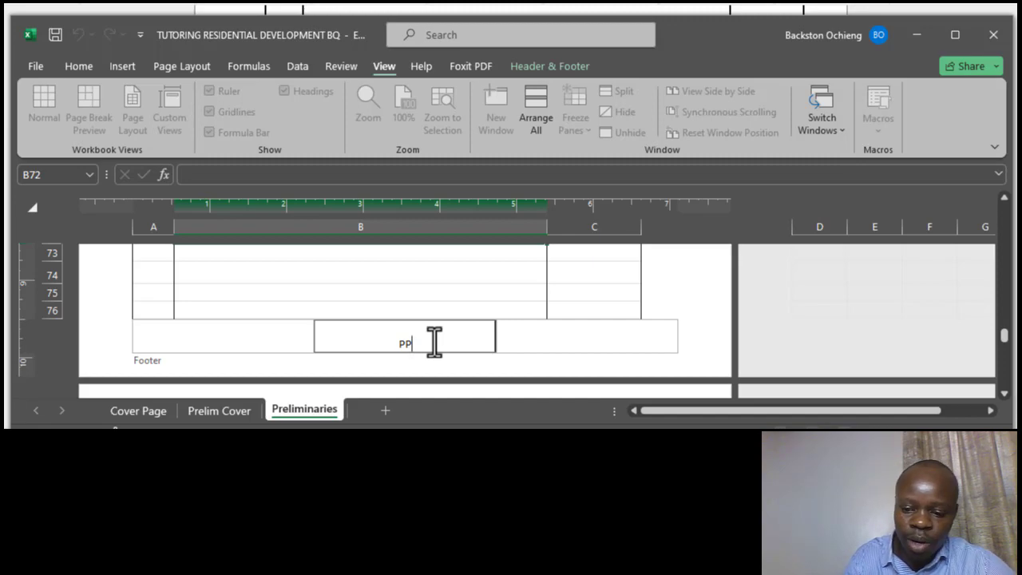
{"action": "type", "text": "/"}
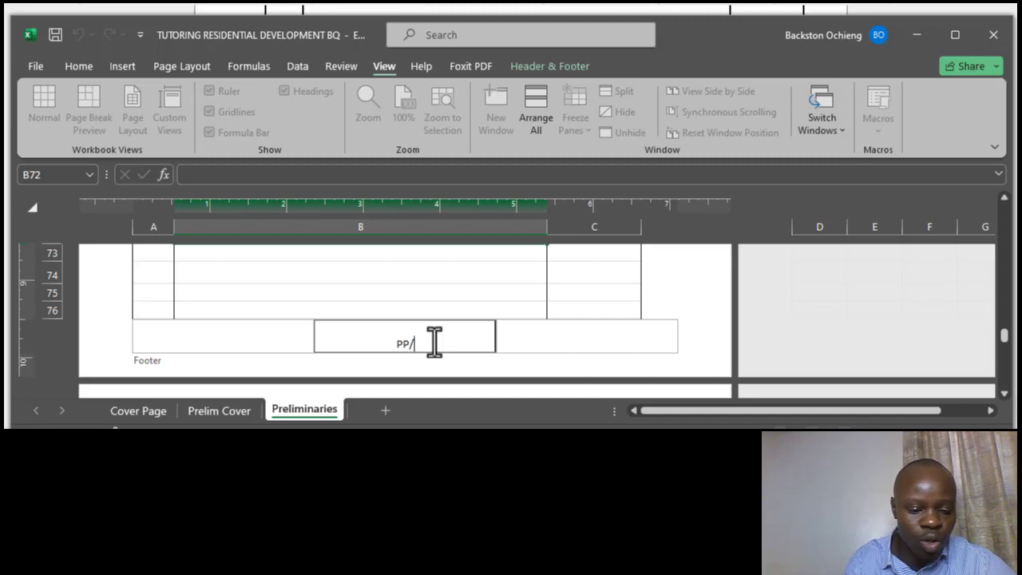
{"action": "type", "text": "&"}
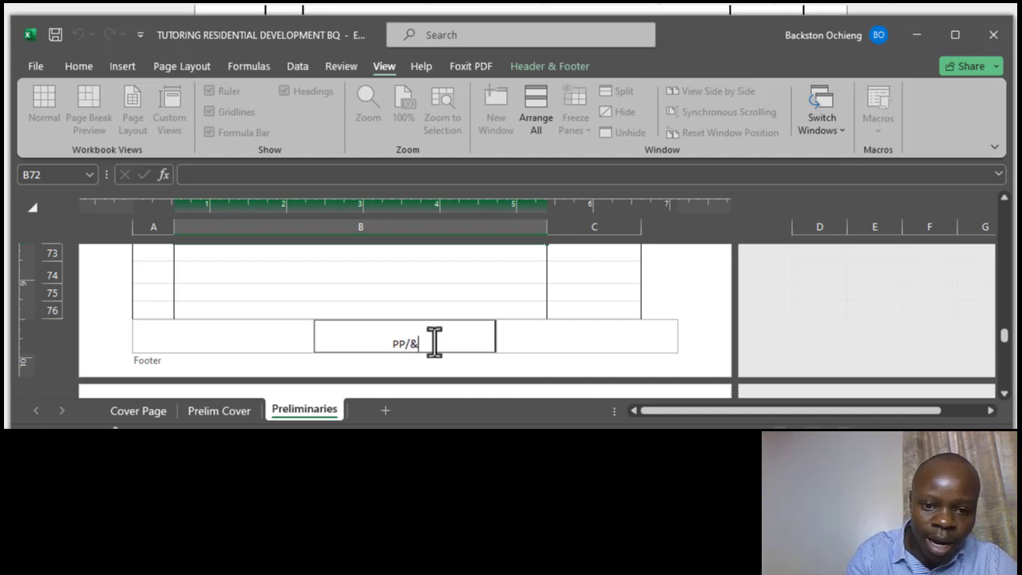
{"action": "type", "text": "["}
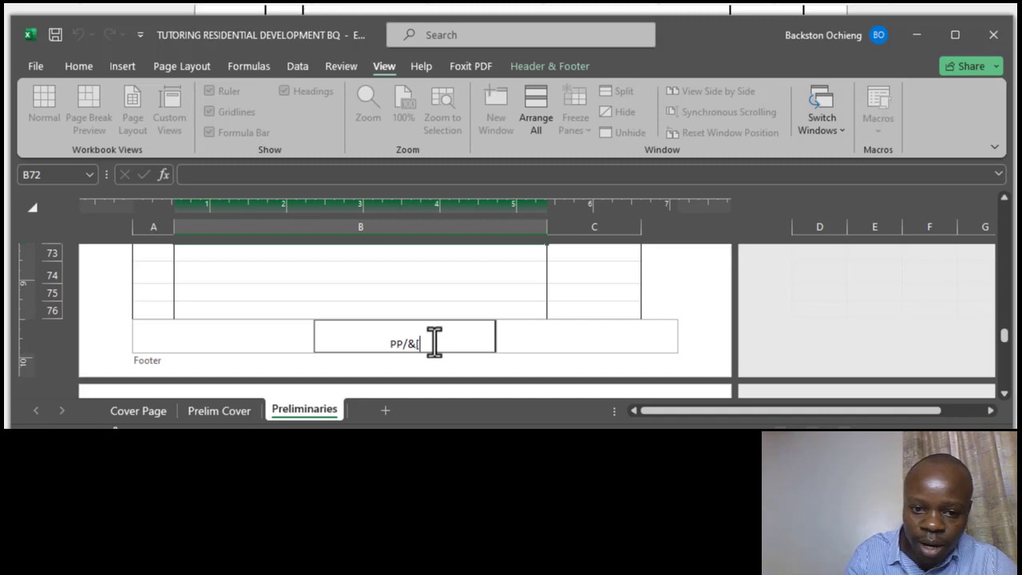
{"action": "type", "text": "Page"}
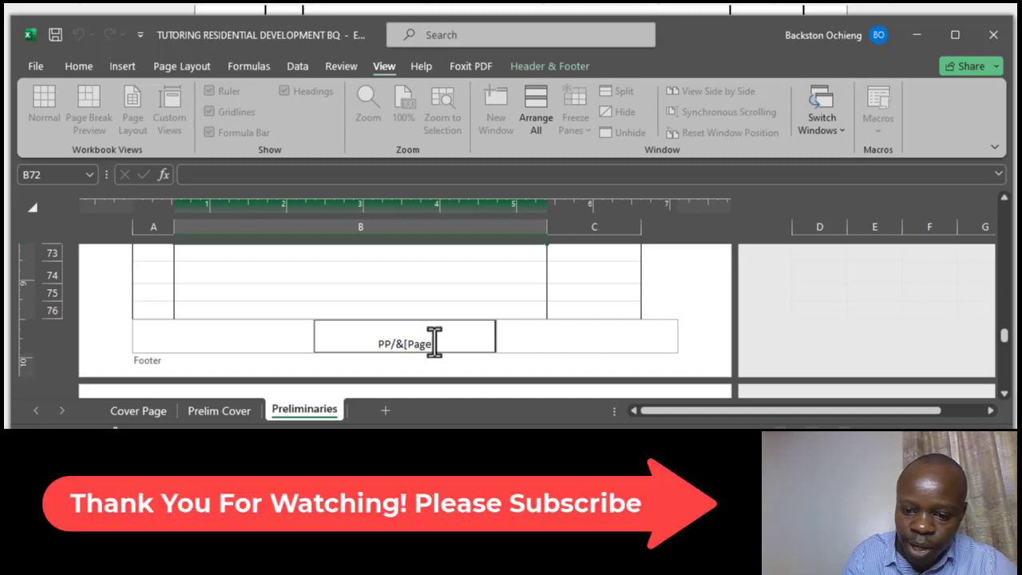
{"action": "type", "text": "]"}
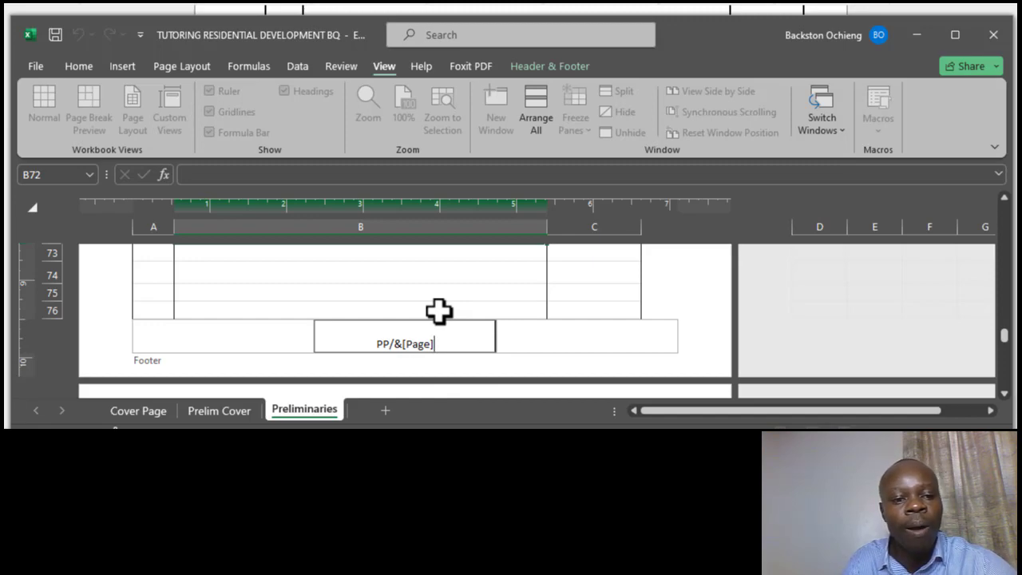
{"action": "left_click", "coordinate": [401, 277]}
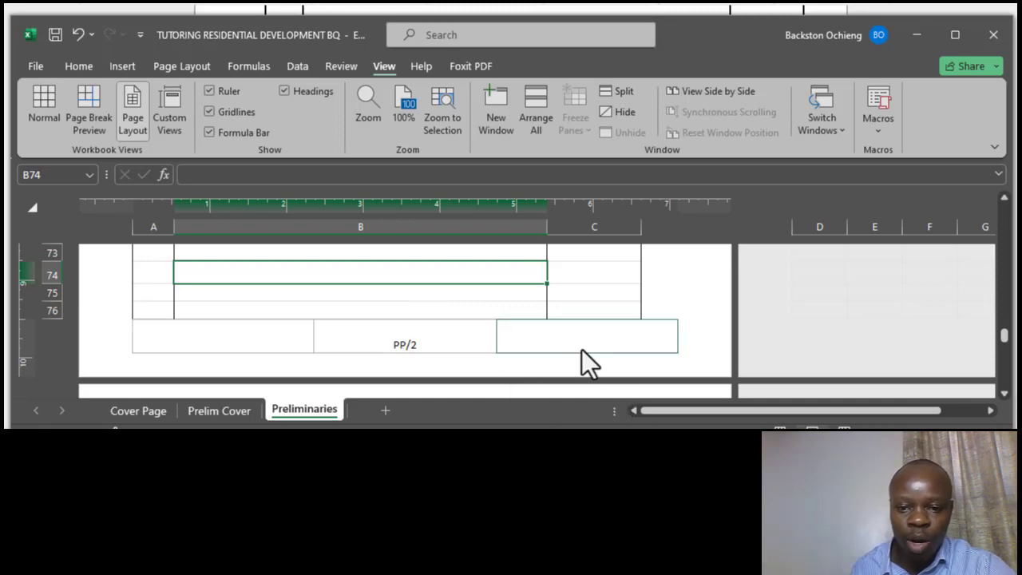
- Enter the word Tutor followed by the tutor's name in the right footer section
{"action": "left_click", "coordinate": [591, 343]}
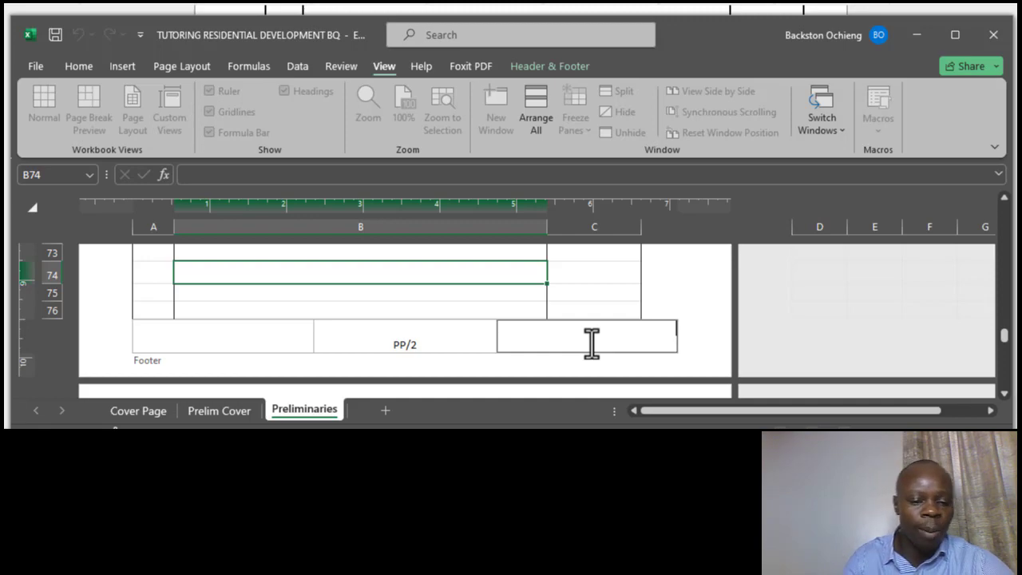
{"action": "type", "text": "Tutor"}
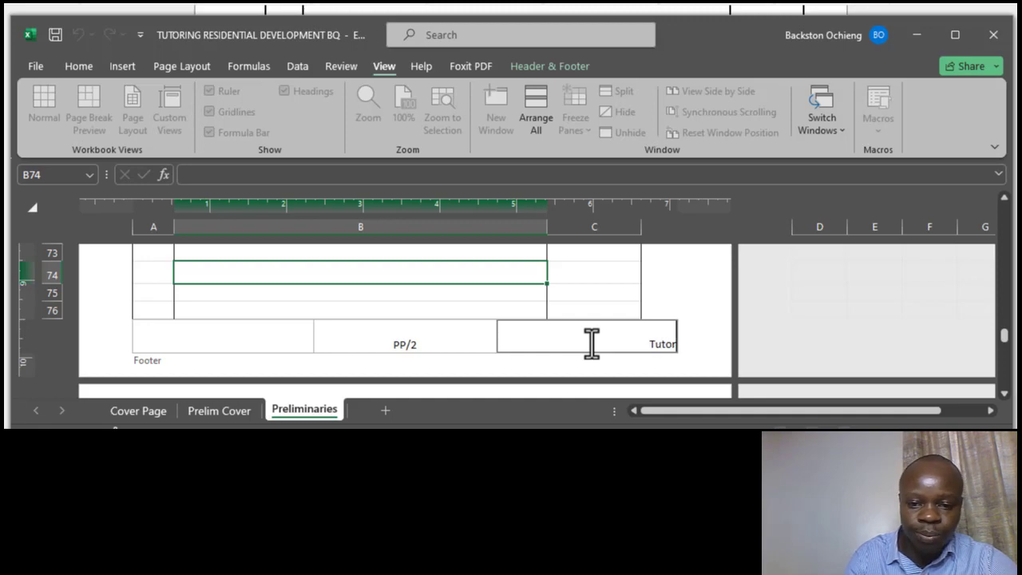
{"action": "type", "text": " Bac"}
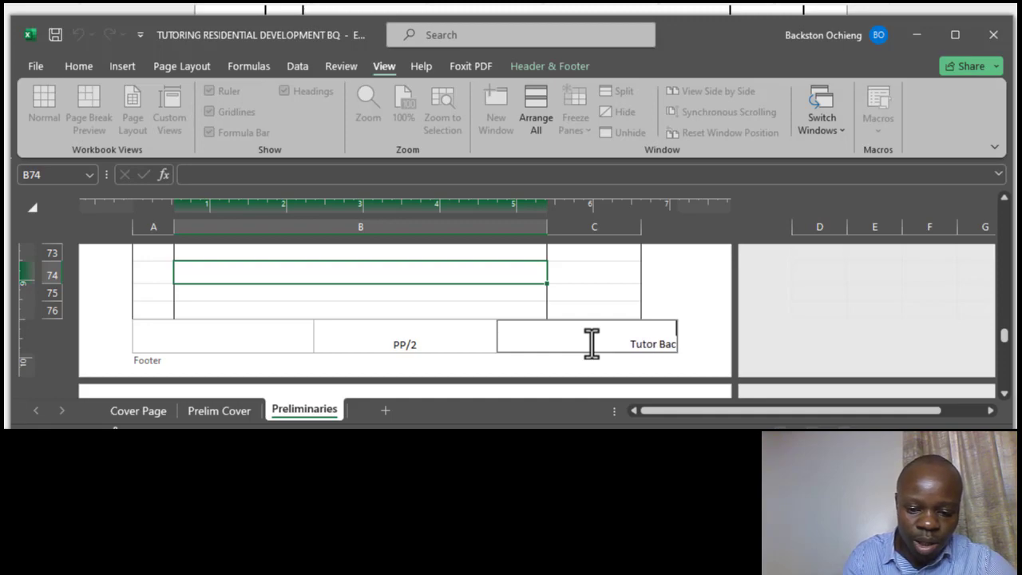
{"action": "type", "text": "kston"}
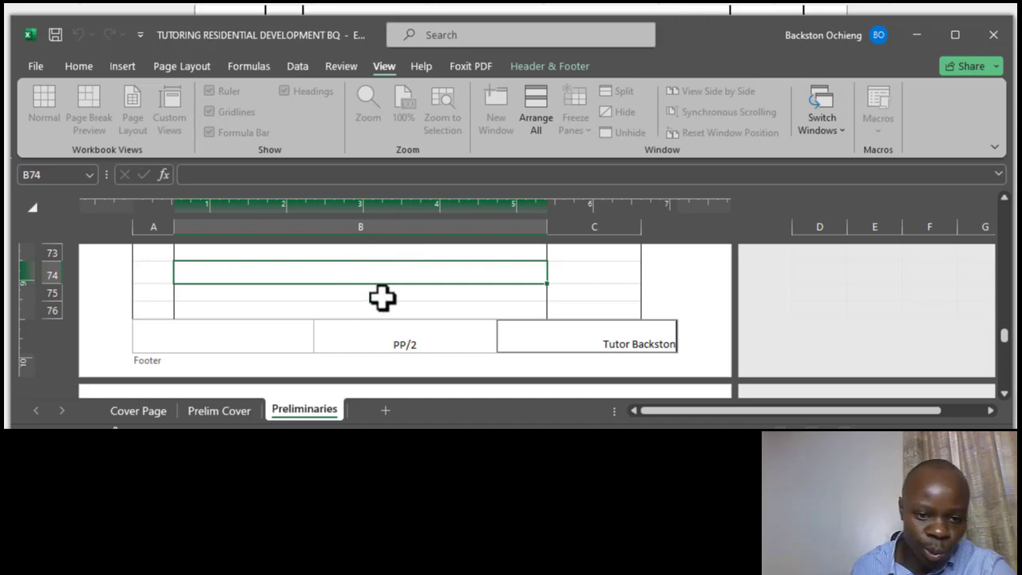
- Make the PP/&[Page] text in the centre footer section italic and set its font size to 10
{"action": "left_click", "coordinate": [428, 349]}
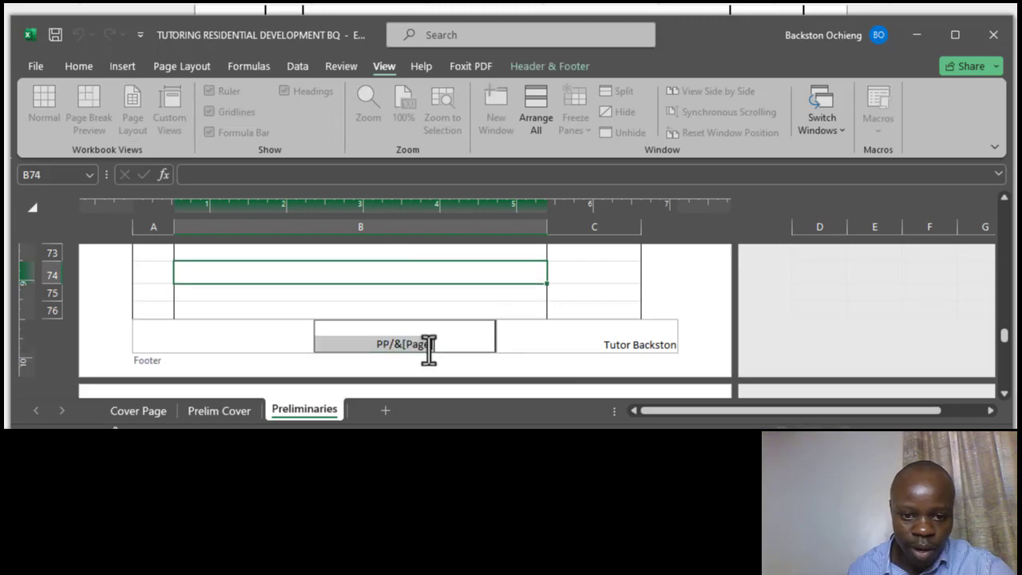
{"action": "left_click", "coordinate": [77, 64]}
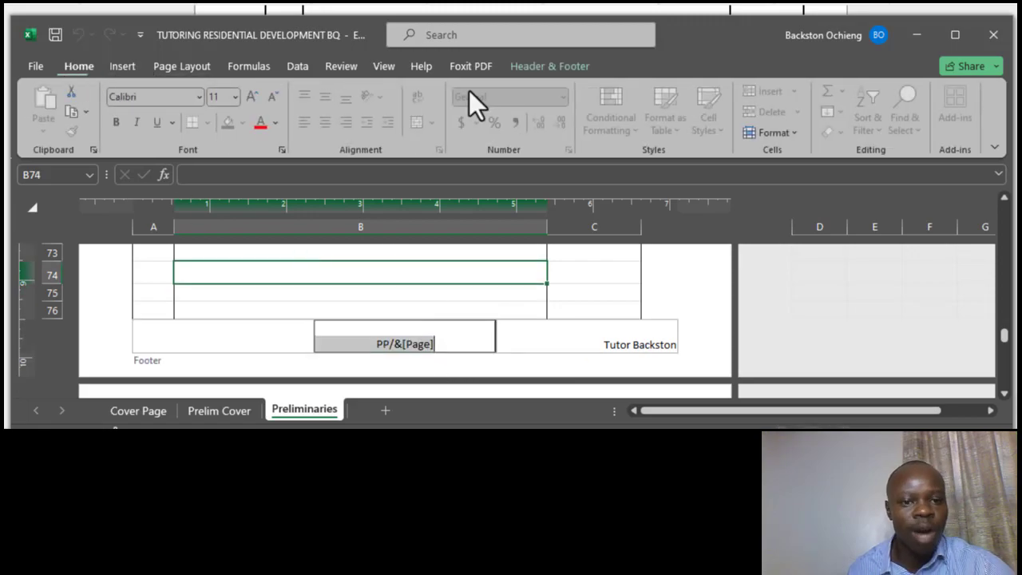
{"action": "left_click", "coordinate": [134, 126]}
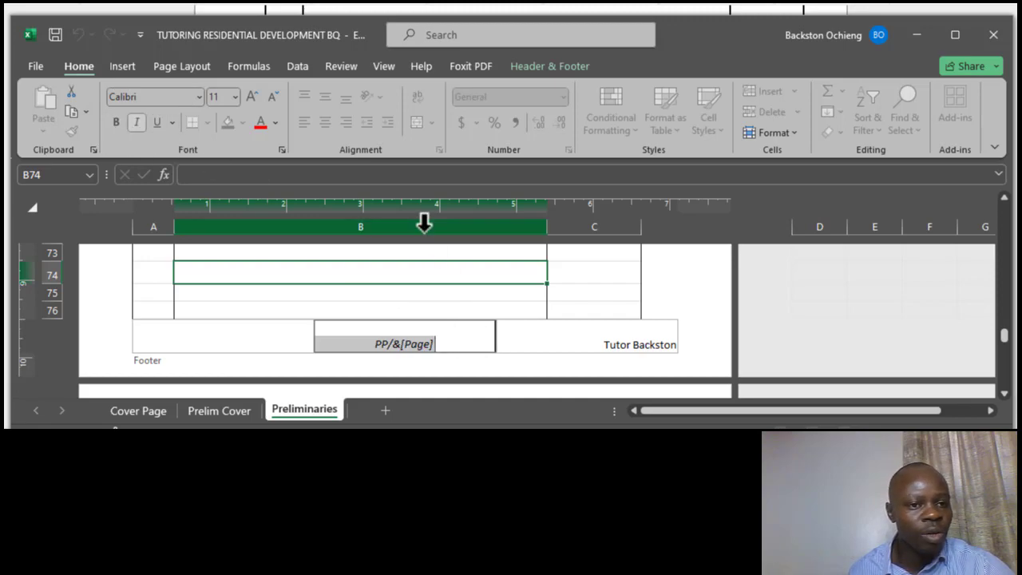
{"action": "left_click", "coordinate": [200, 97]}
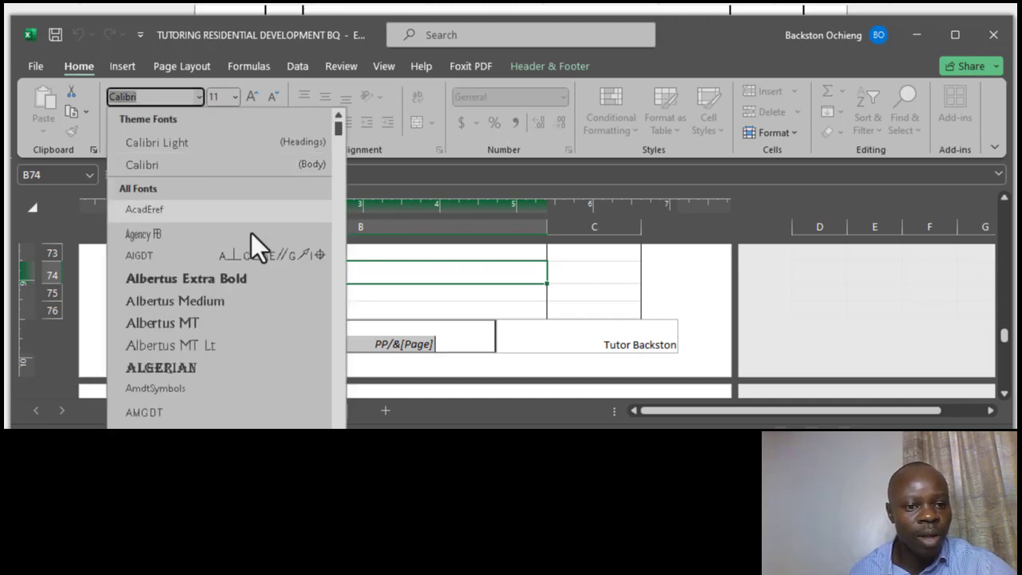
{"action": "scroll", "coordinate": [244, 303], "scroll_direction": "down", "scroll_amount": 1}
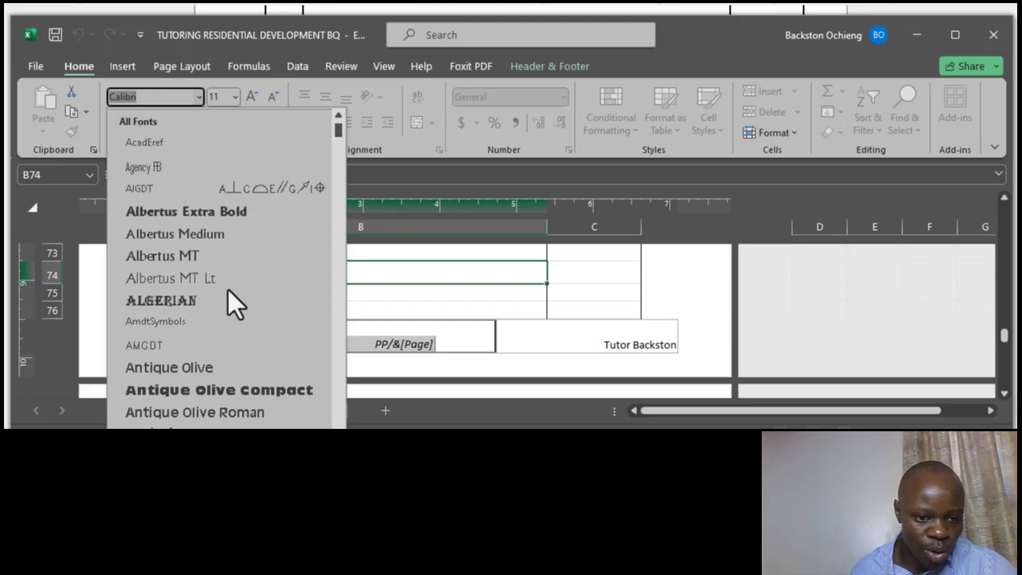
{"action": "scroll", "coordinate": [221, 316], "scroll_direction": "down", "scroll_amount": 1}
{"action": "scroll", "coordinate": [236, 99], "scroll_direction": "down", "scroll_amount": 10}
{"action": "left_click", "coordinate": [236, 99]}
{"action": "left_click", "coordinate": [231, 94]}
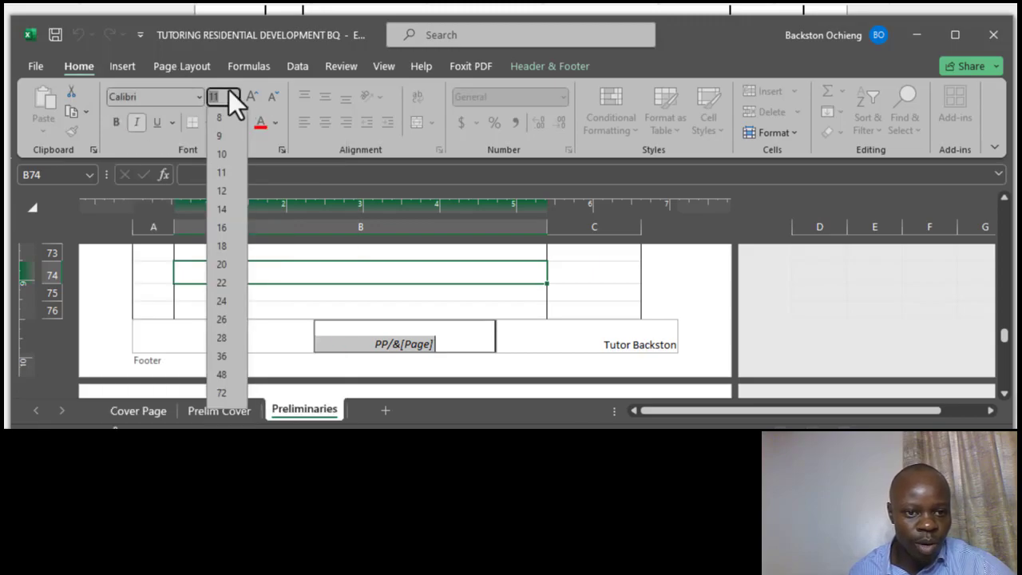
{"action": "left_click", "coordinate": [223, 154]}
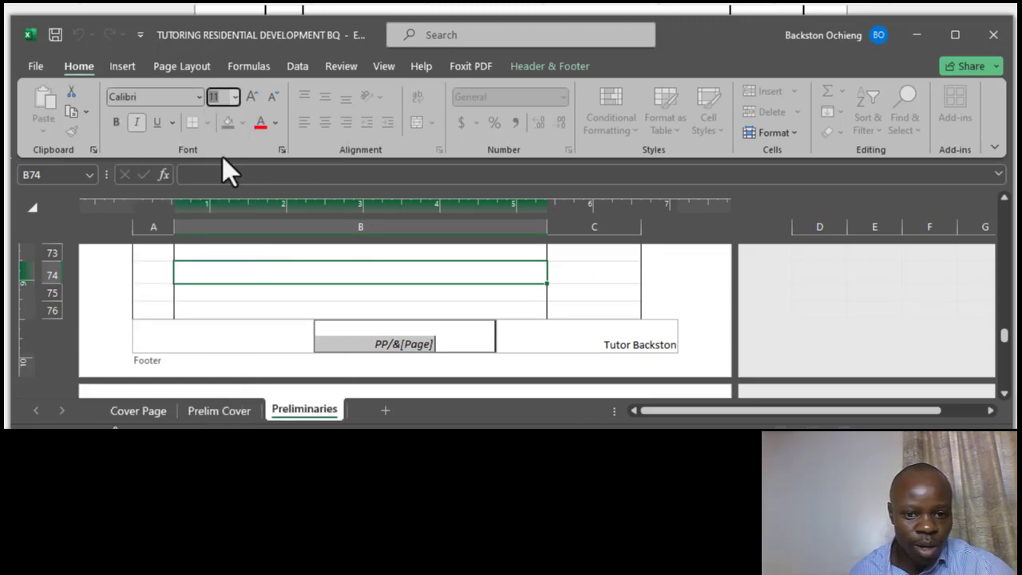
- Set the font of the centre footer's page-number text to Century Gothic
{"action": "left_click", "coordinate": [197, 101]}
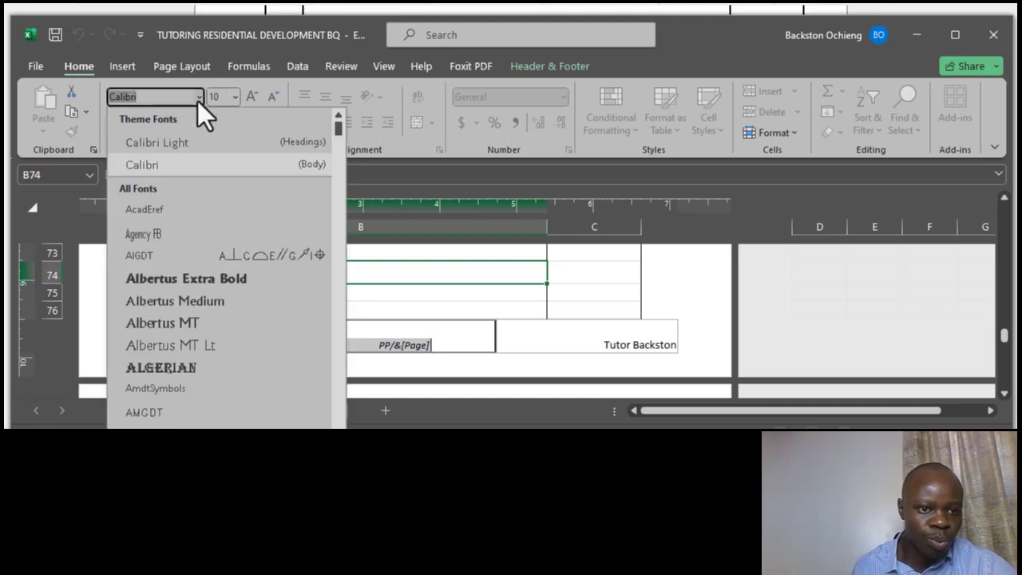
{"action": "type", "text": "Century"}
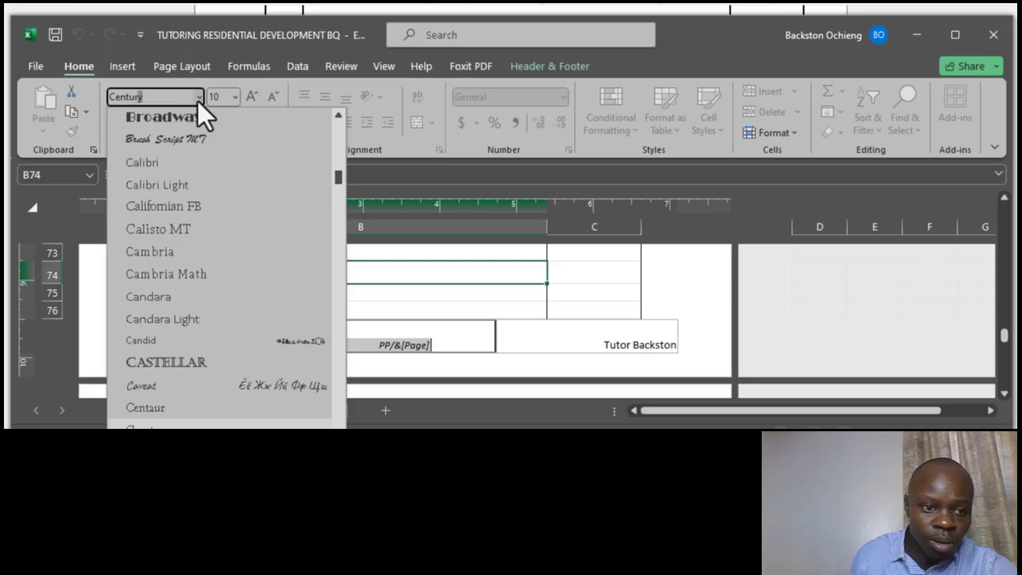
{"action": "scroll", "coordinate": [239, 368], "scroll_direction": "down", "scroll_amount": 2}
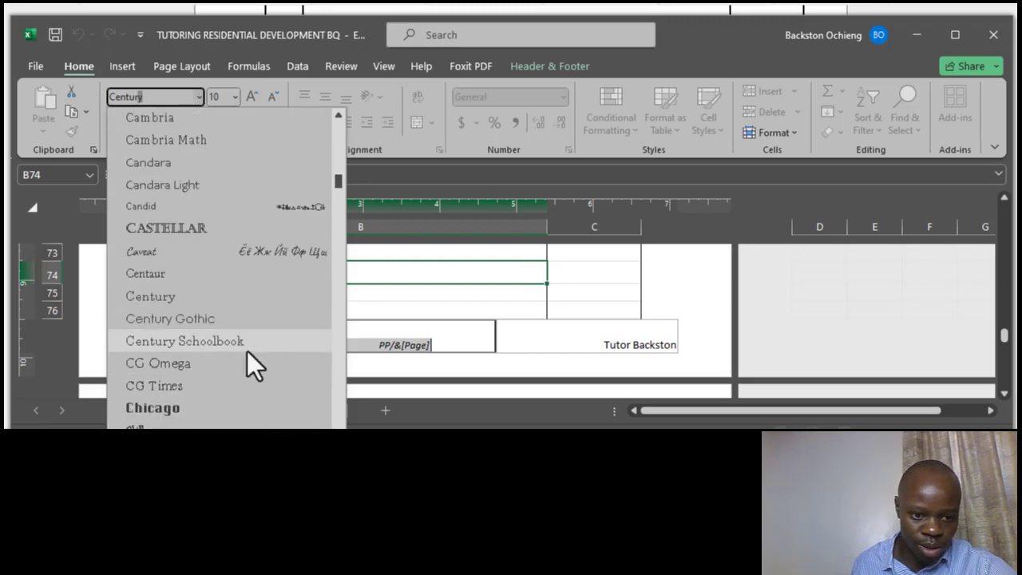
{"action": "left_click", "coordinate": [223, 321]}
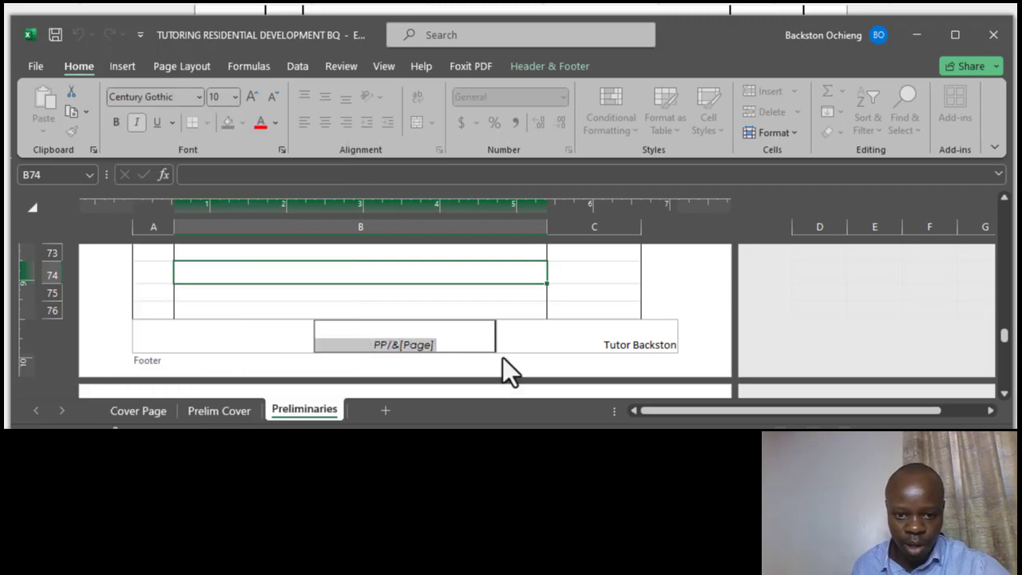
- Set the font of the tutor text in the right footer section to Century Gothic
{"action": "left_click", "coordinate": [634, 343]}
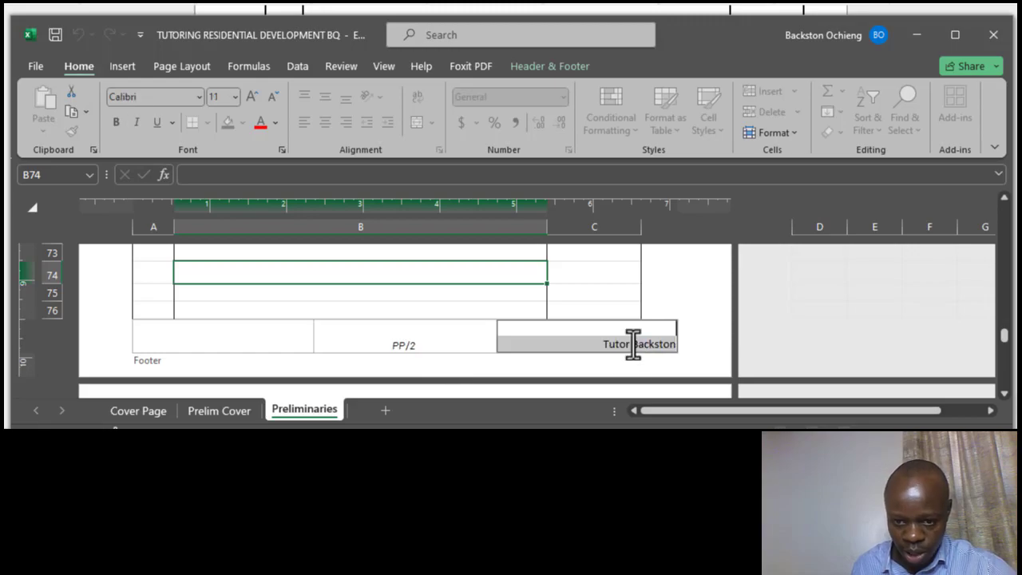
{"action": "left_click", "coordinate": [201, 95]}
{"action": "scroll", "coordinate": [224, 396], "scroll_direction": "down", "scroll_amount": 1}
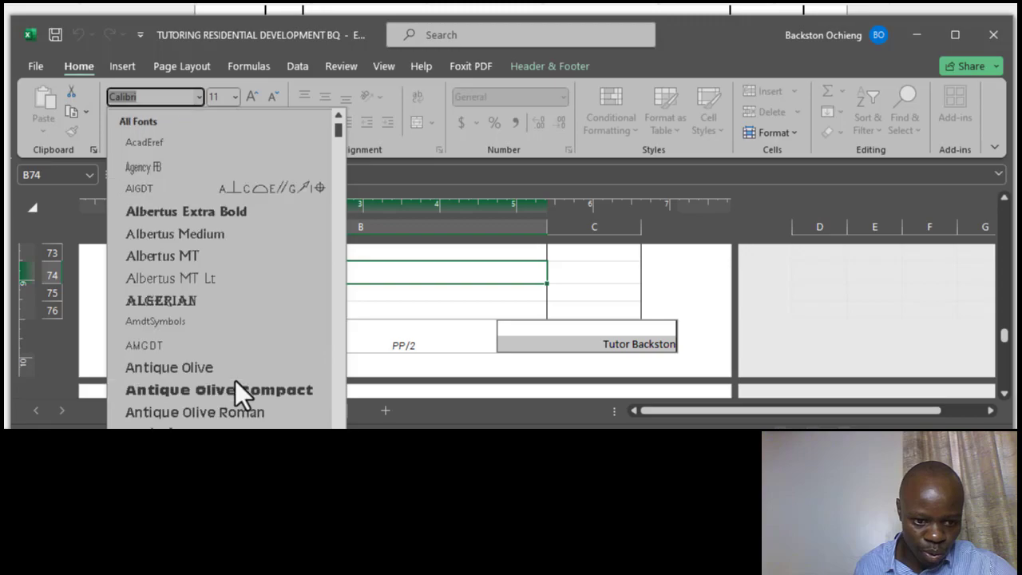
{"action": "scroll", "coordinate": [194, 323], "scroll_direction": "down", "scroll_amount": 6}
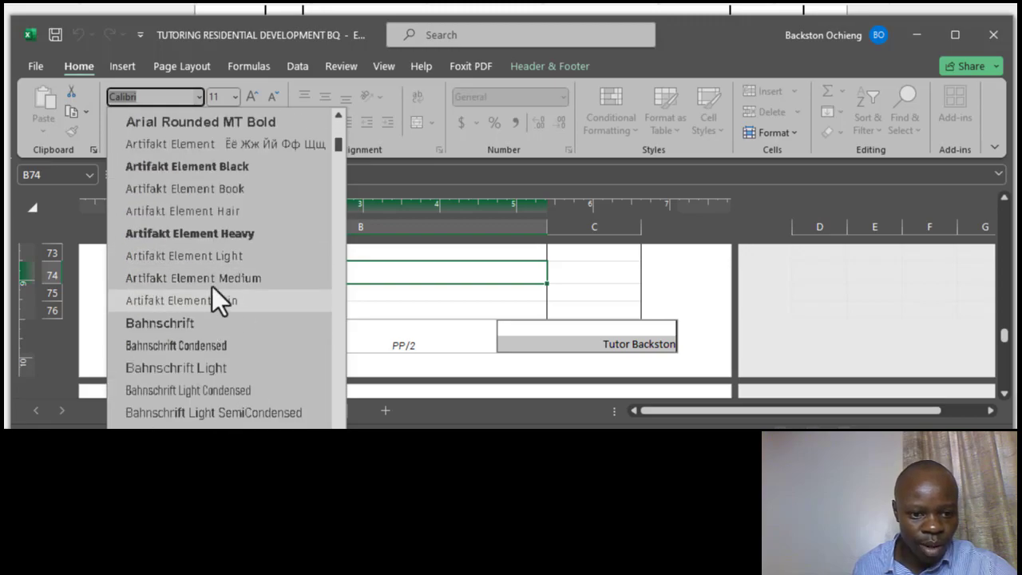
{"action": "type", "text": "Century"}
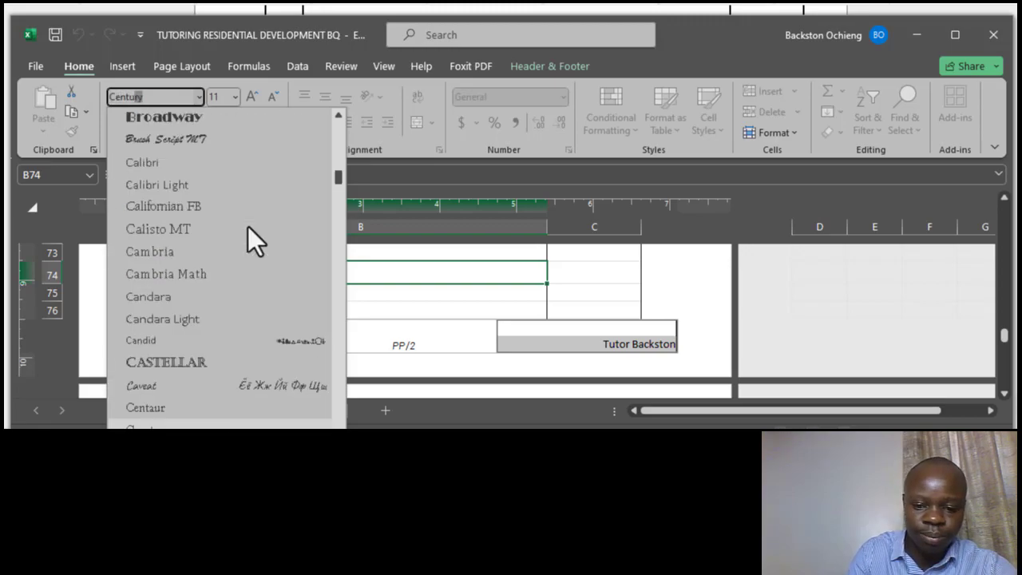
{"action": "scroll", "coordinate": [241, 320], "scroll_direction": "down", "scroll_amount": 1}
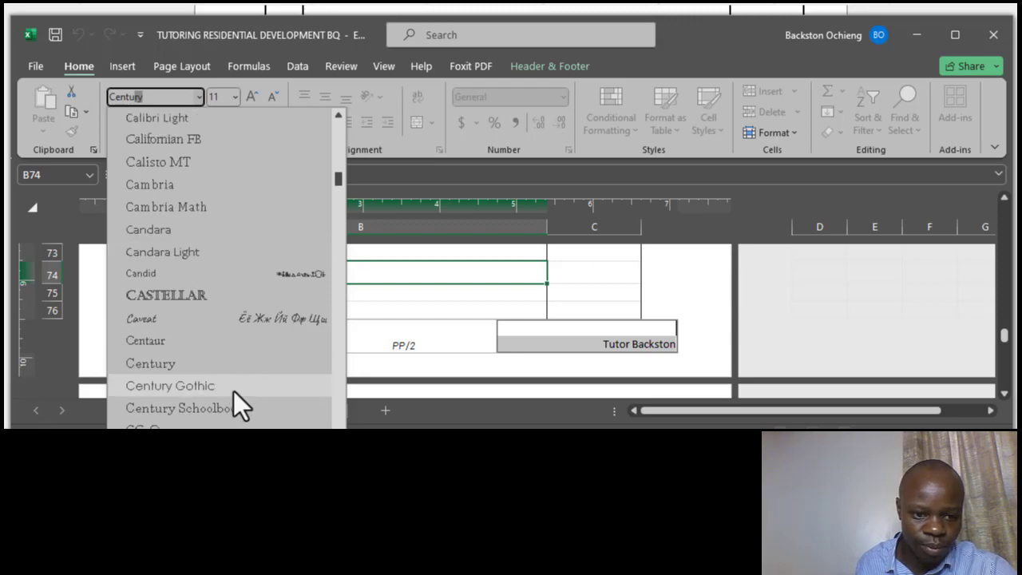
{"action": "left_click", "coordinate": [233, 385]}
- Set the right footer's tutor text to size 10 and italic, and finish editing the footer
{"action": "left_click", "coordinate": [234, 98]}
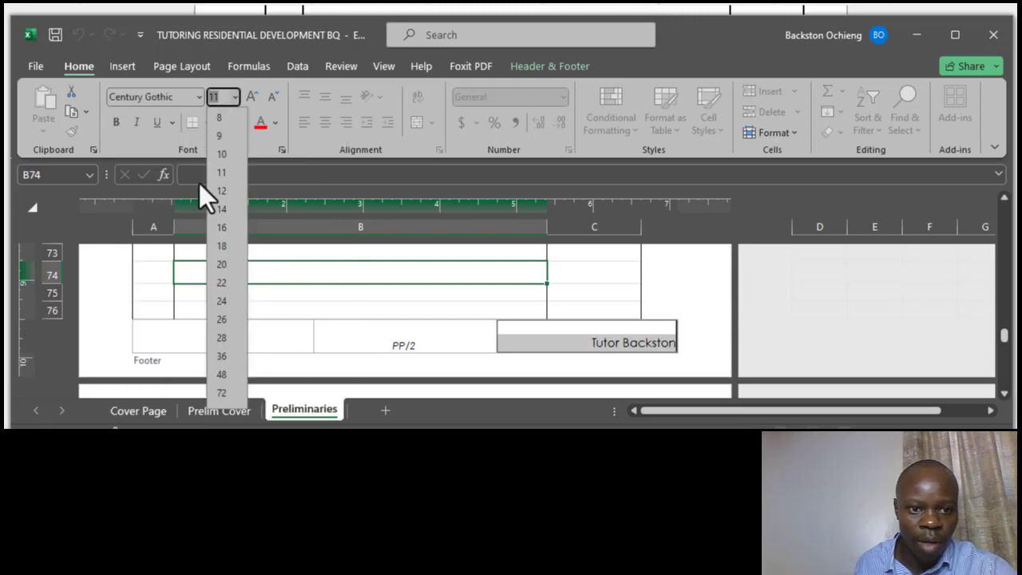
{"action": "left_click", "coordinate": [221, 155]}
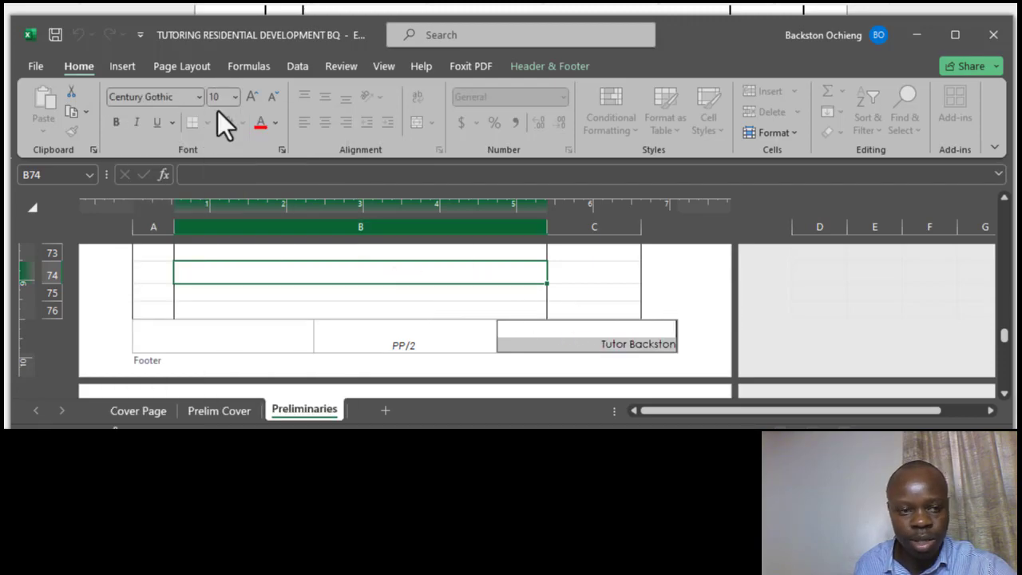
{"action": "left_click", "coordinate": [136, 122]}
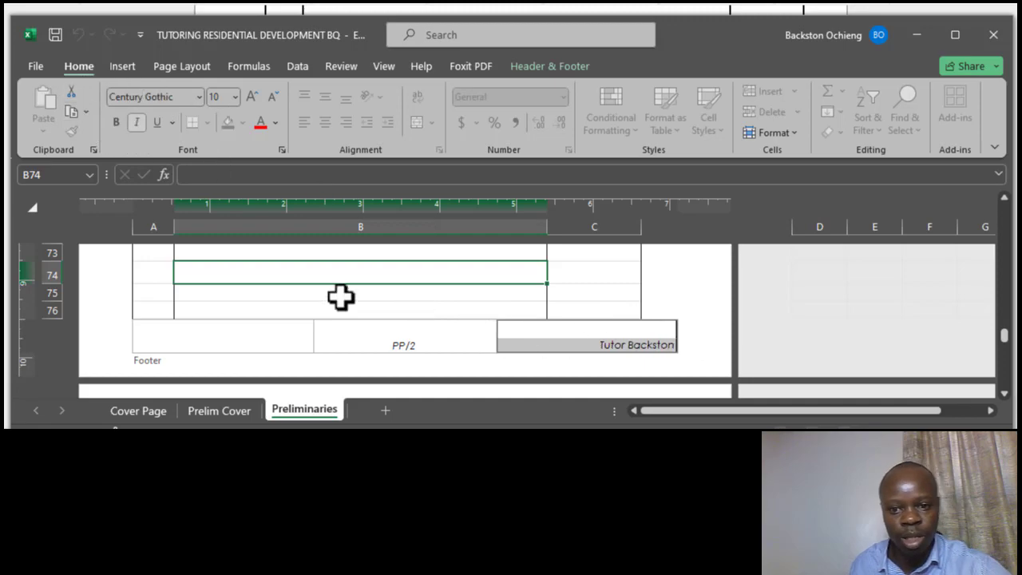
{"action": "left_click", "coordinate": [336, 253]}
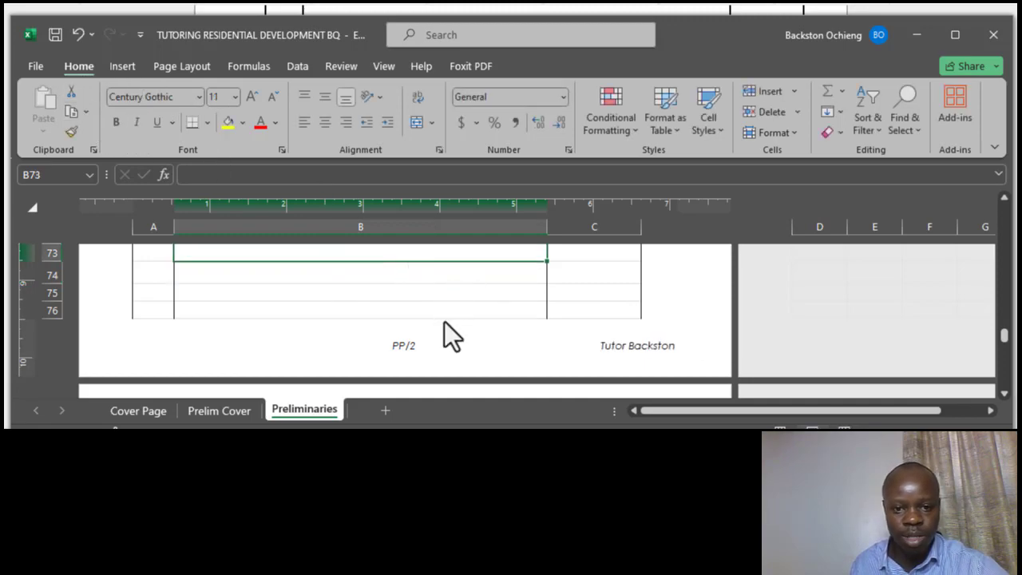
- Check the first page's total row and footer in the print preview of the Preliminaries sheet
{"action": "scroll", "coordinate": [471, 364], "scroll_direction": "up", "scroll_amount": 2}
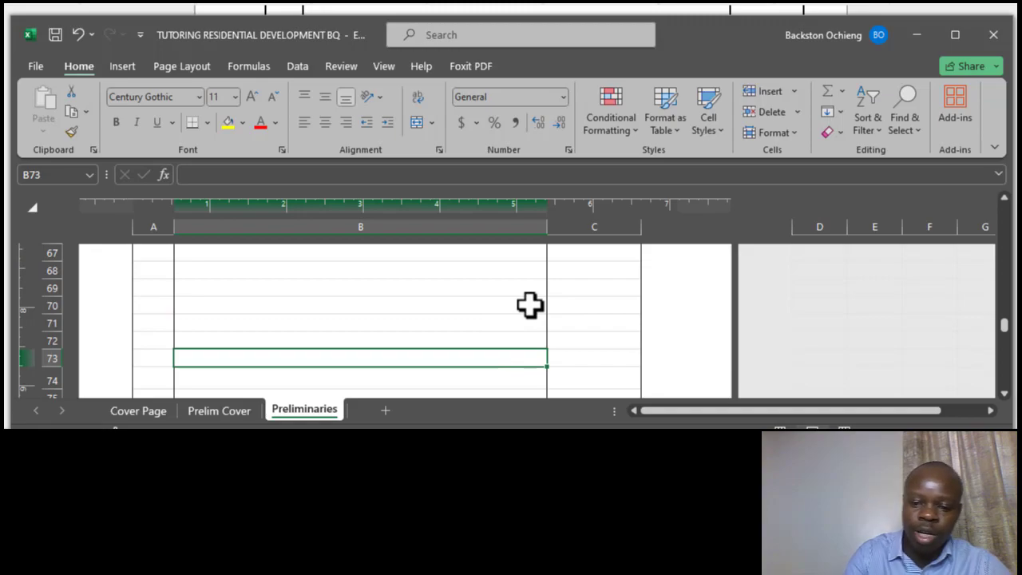
{"action": "key", "text": "ctrl+p"}
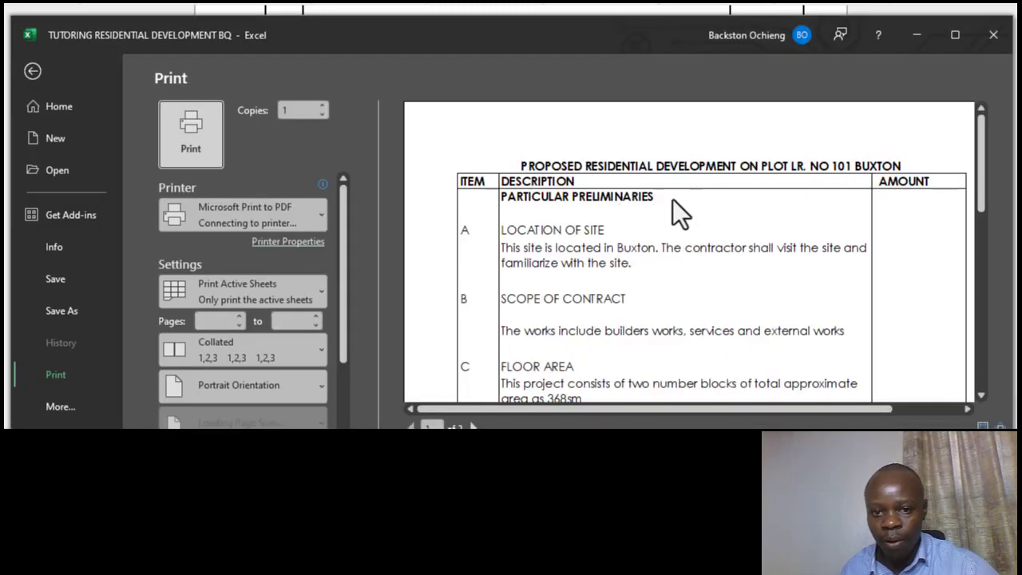
{"action": "scroll", "coordinate": [672, 199], "scroll_direction": "down", "scroll_amount": 5}
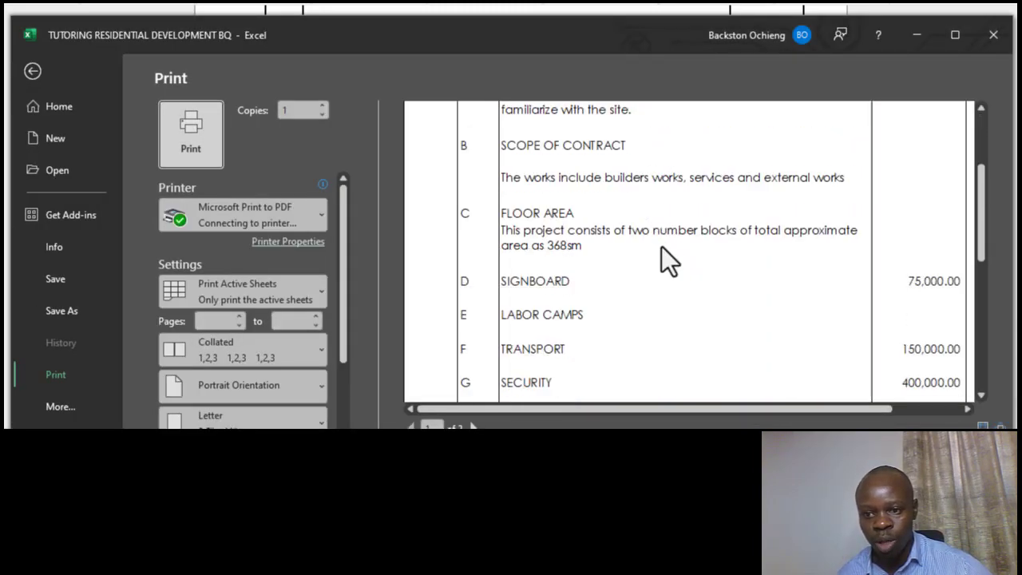
{"action": "scroll", "coordinate": [661, 246], "scroll_direction": "down", "scroll_amount": 8}
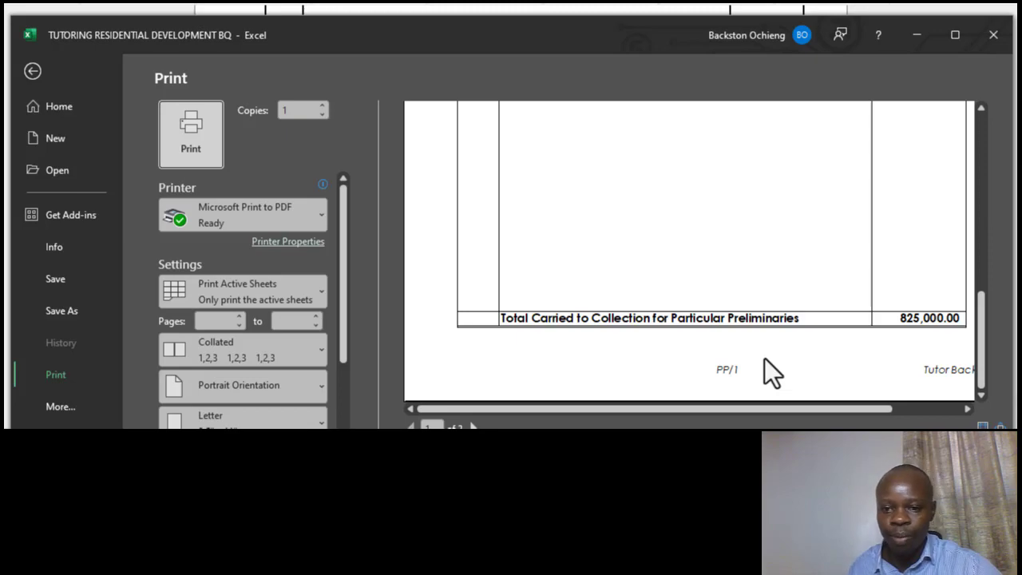
{"action": "left_click_drag", "start_coordinate": [794, 408], "coordinate": [963, 408]}
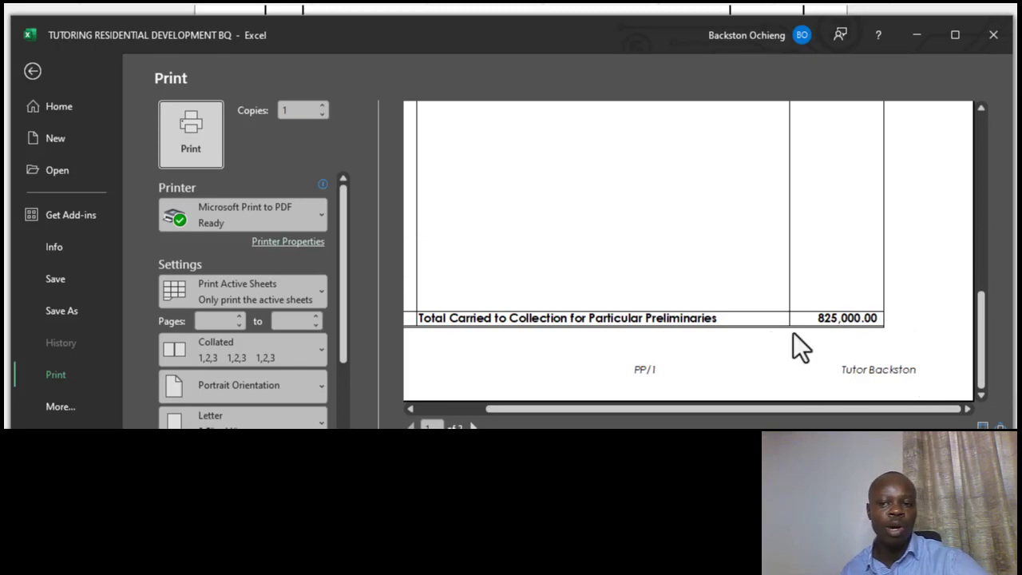
{"action": "left_click_drag", "start_coordinate": [708, 400], "coordinate": [715, 336]}
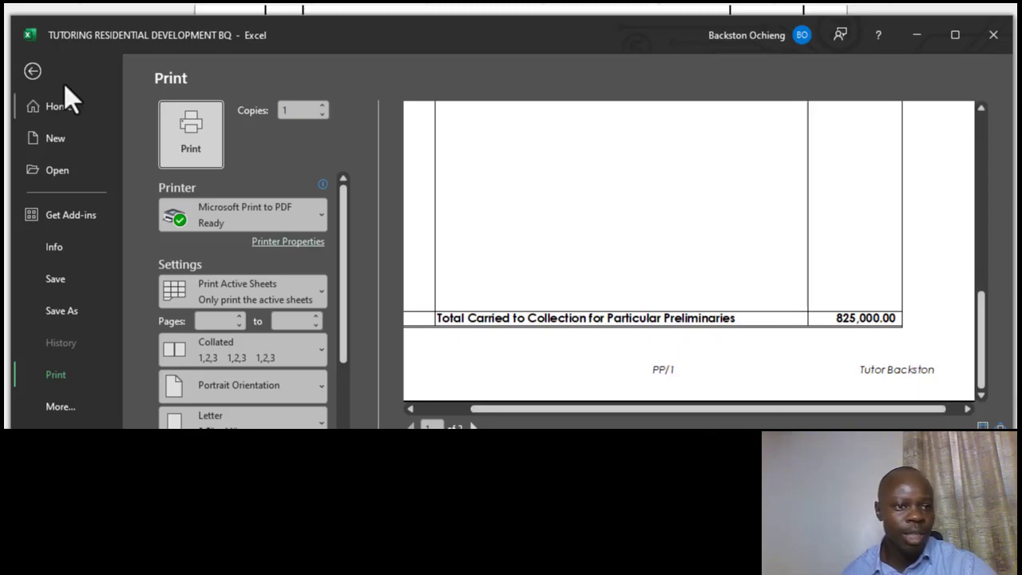
{"action": "left_click", "coordinate": [29, 68]}
- Show the Preliminaries sheet in Page Break Preview and examine where its pages break around the collection totals
{"action": "left_click", "coordinate": [412, 310]}
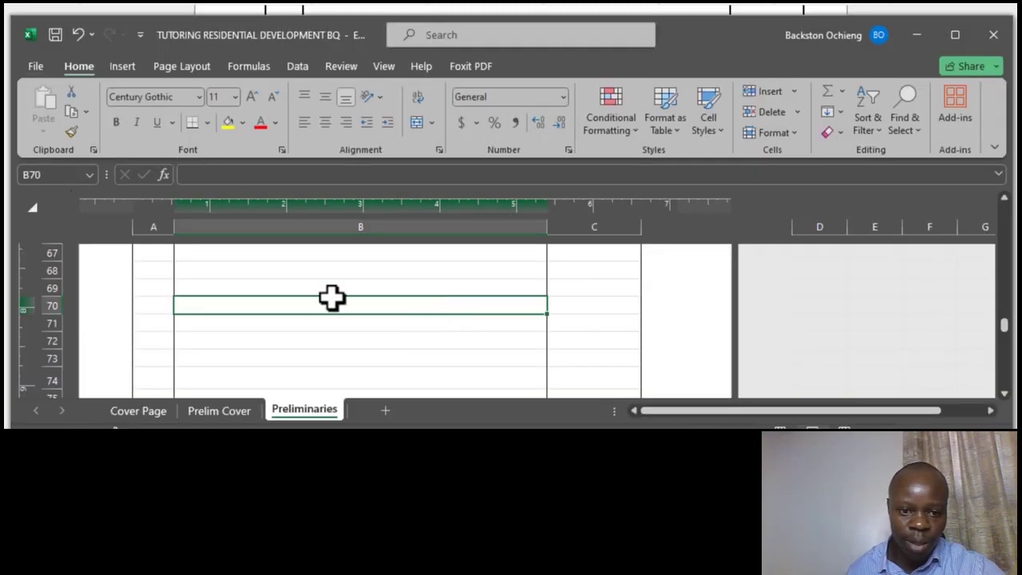
{"action": "left_click", "coordinate": [382, 67]}
{"action": "left_click", "coordinate": [90, 104]}
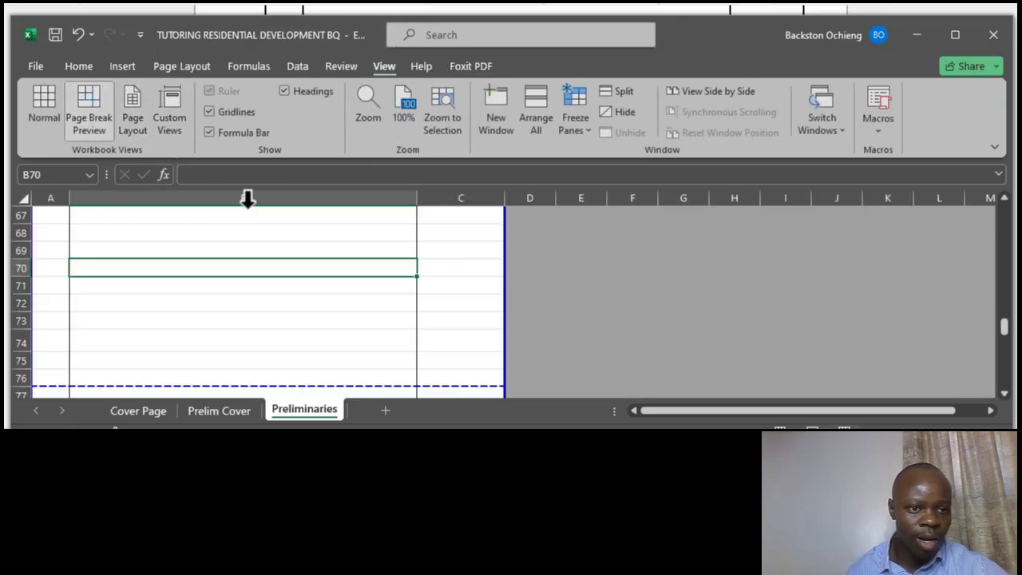
{"action": "scroll", "coordinate": [375, 283], "scroll_direction": "down", "scroll_amount": 3}
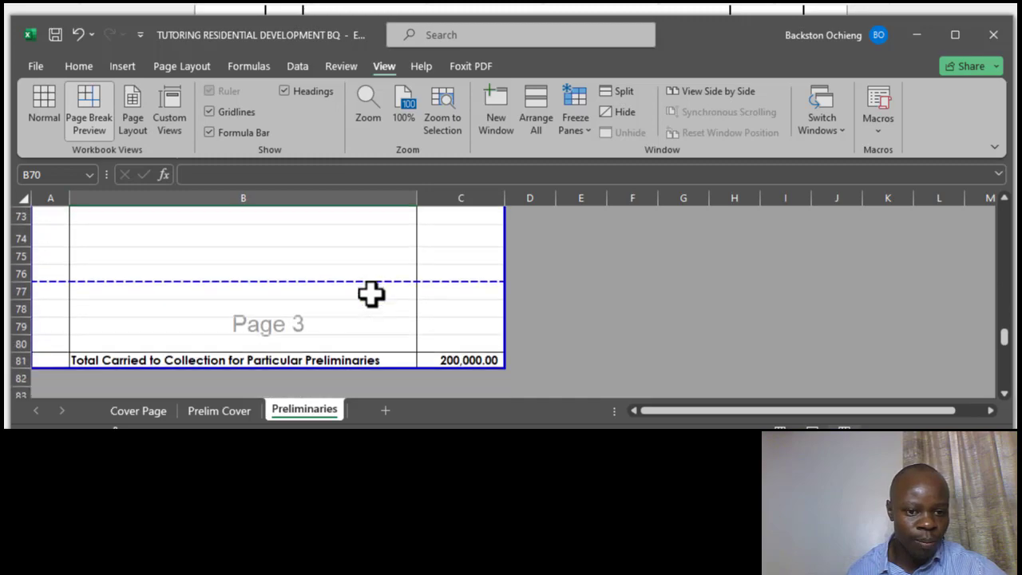
{"action": "scroll", "coordinate": [374, 312], "scroll_direction": "up", "scroll_amount": 15}
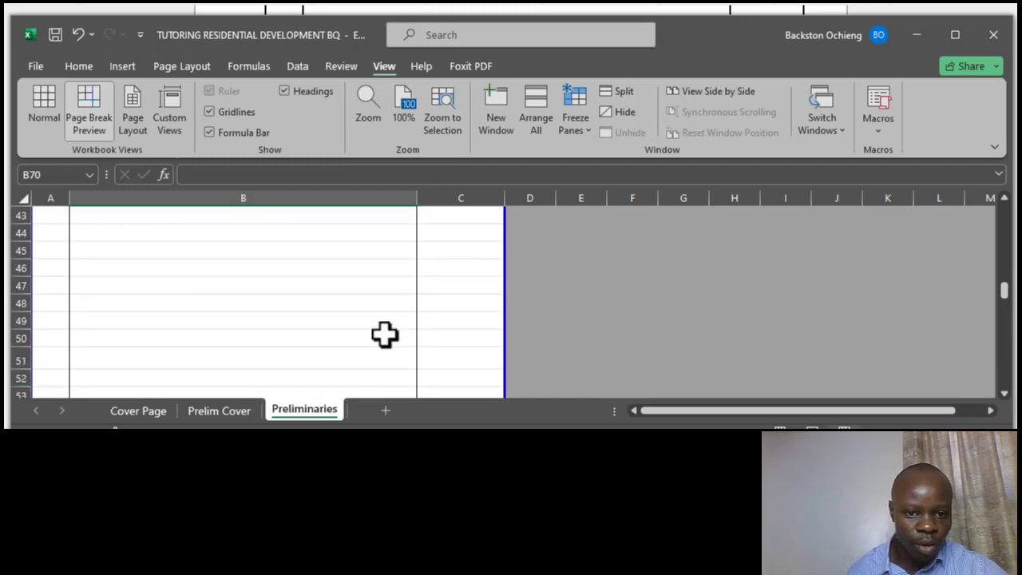
{"action": "scroll", "coordinate": [379, 320], "scroll_direction": "down", "scroll_amount": 4}
{"action": "scroll", "coordinate": [364, 317], "scroll_direction": "up", "scroll_amount": 2}
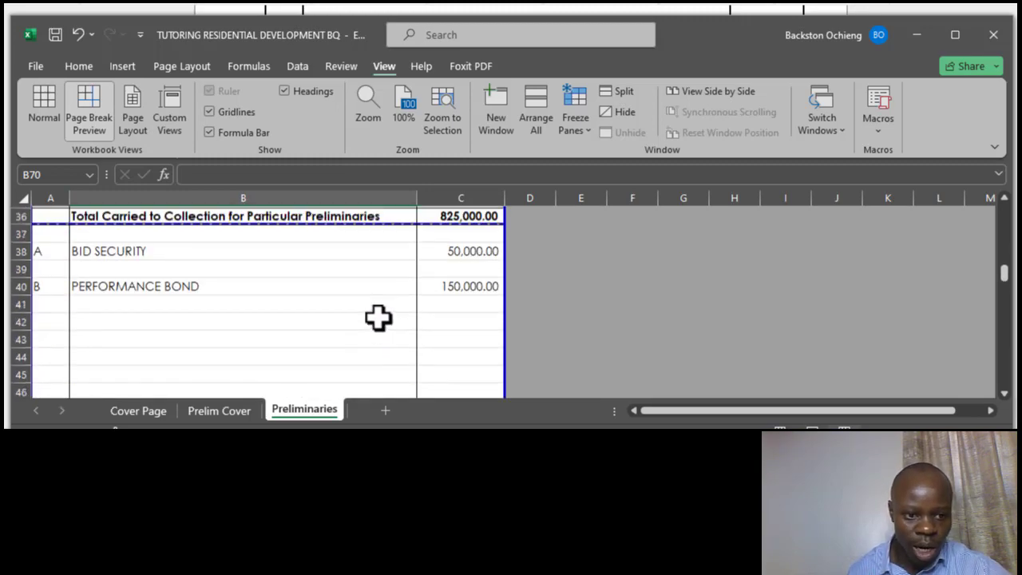
{"action": "scroll", "coordinate": [362, 314], "scroll_direction": "down", "scroll_amount": 5}
{"action": "scroll", "coordinate": [361, 314], "scroll_direction": "down", "scroll_amount": 2}
- Review the collection heading and the Brought forward from page line in cells B60 and B61
{"action": "left_click", "coordinate": [204, 284]}
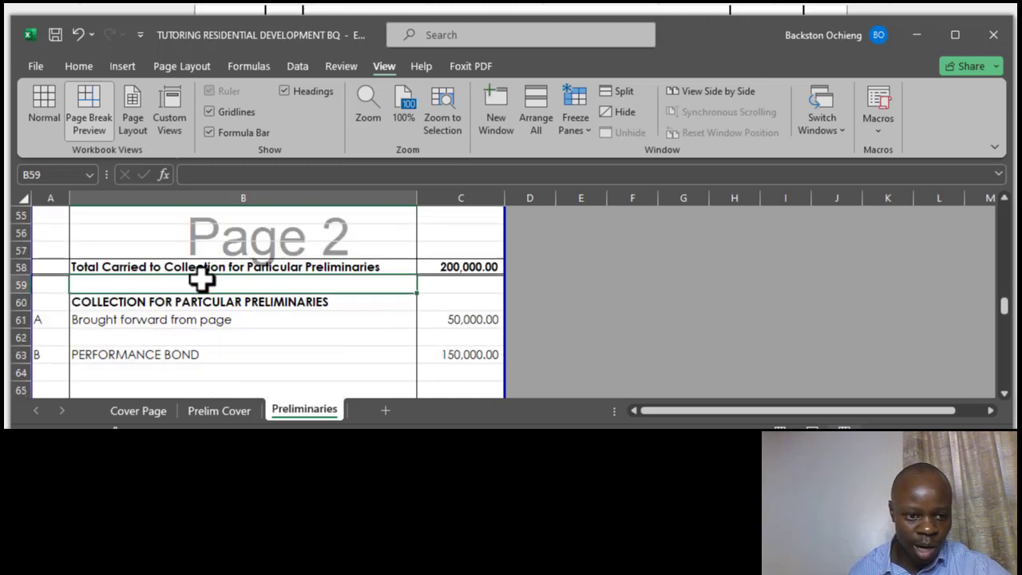
{"action": "left_click", "coordinate": [239, 300]}
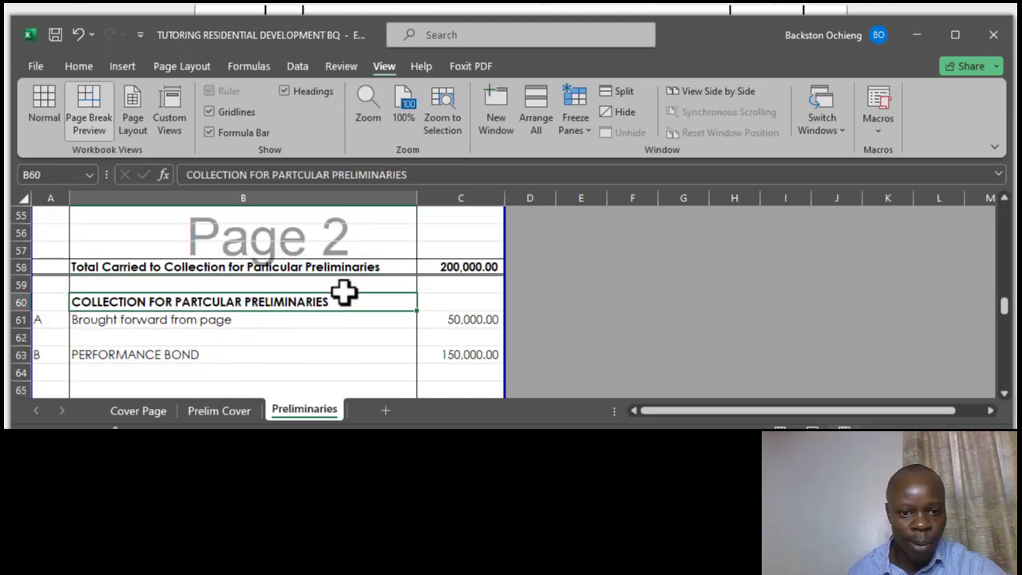
{"action": "left_click", "coordinate": [218, 323]}
{"action": "left_click", "coordinate": [236, 305]}
{"action": "left_click", "coordinate": [256, 319]}
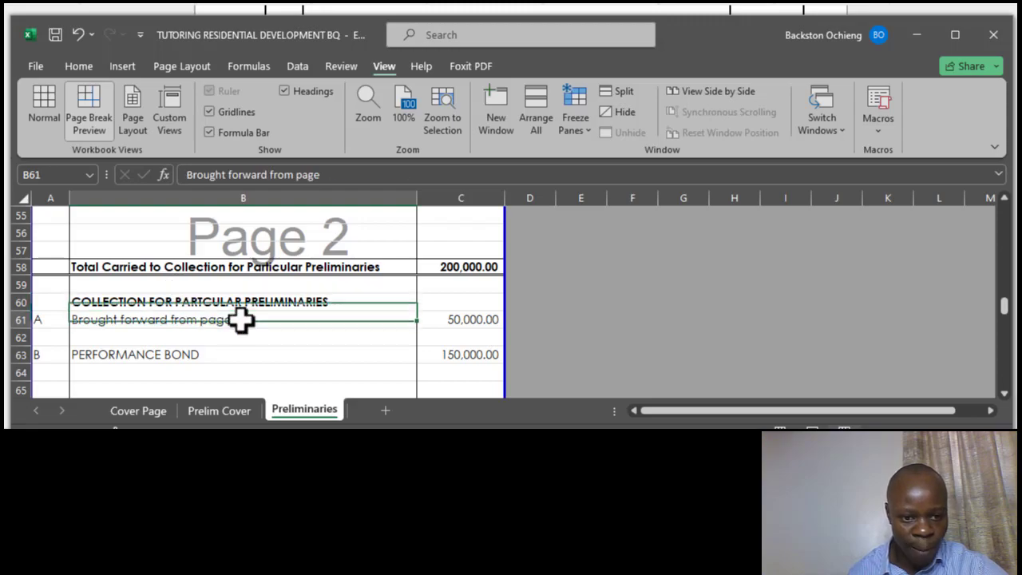
{"action": "scroll", "coordinate": [317, 312], "scroll_direction": "up", "scroll_amount": 2}
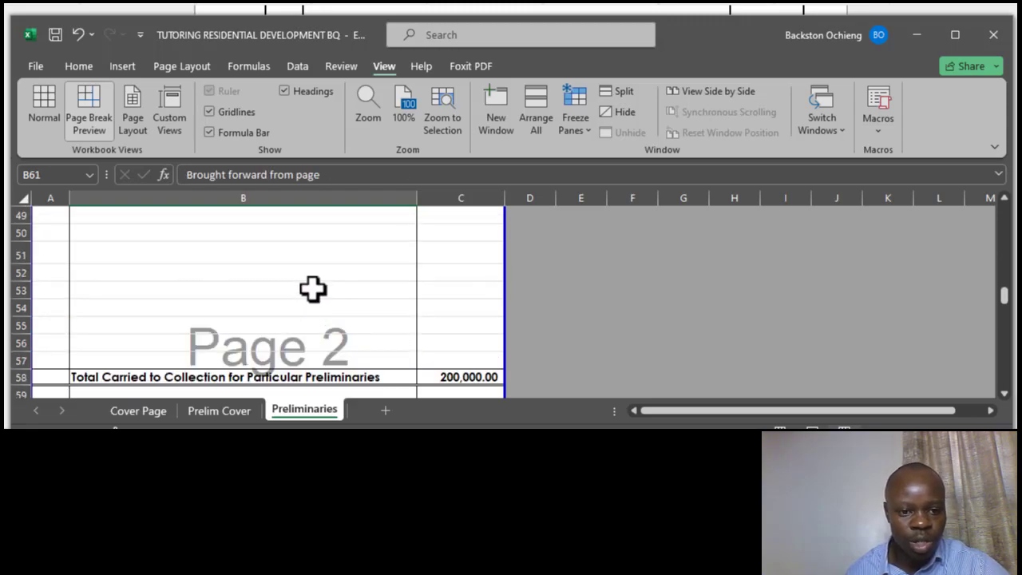
{"action": "scroll", "coordinate": [245, 299], "scroll_direction": "up", "scroll_amount": 3}
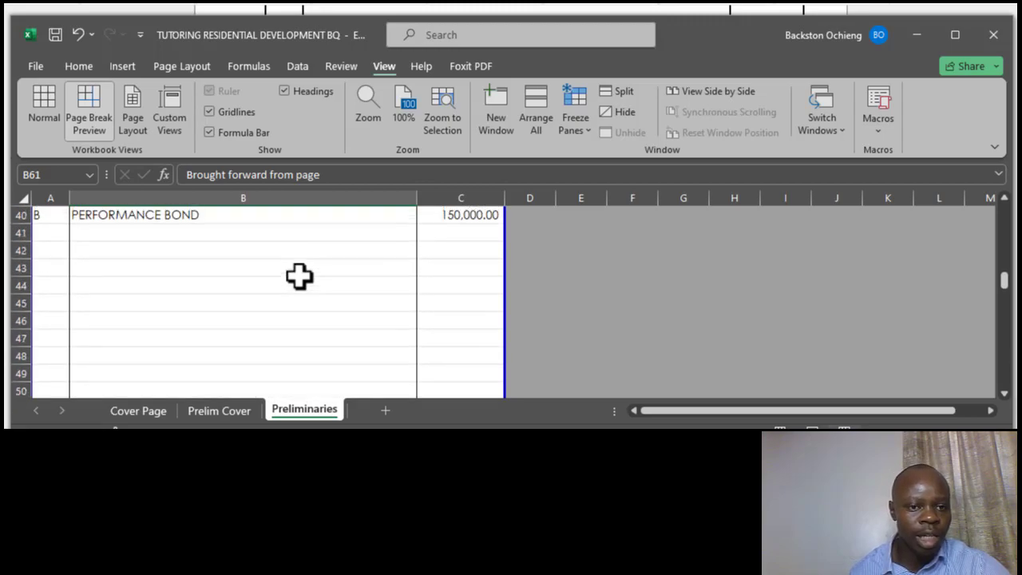
- Return the sheet to Page Layout view and select the Brought forward from page entry in cell B61
{"action": "left_click", "coordinate": [134, 98]}
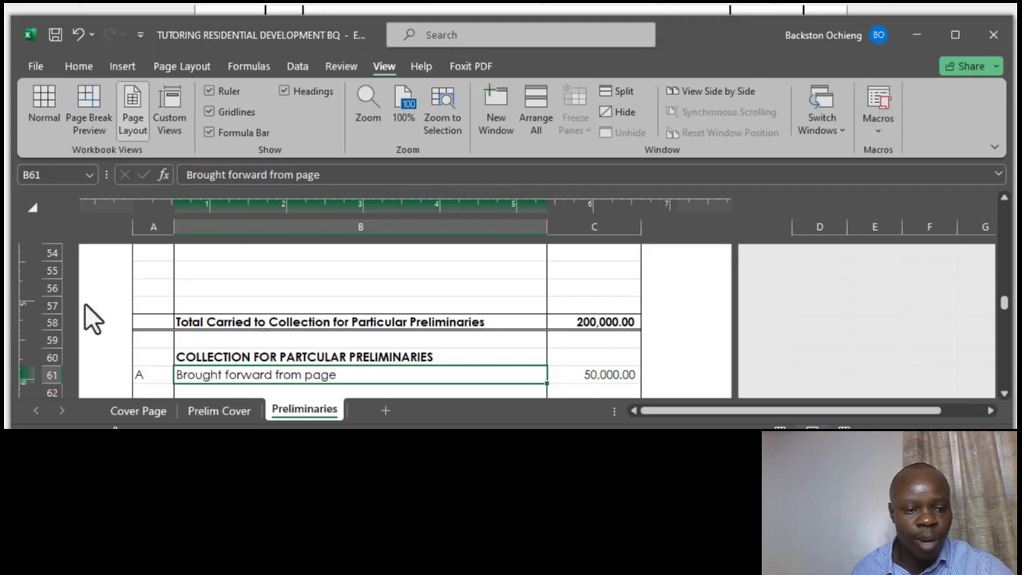
{"action": "scroll", "coordinate": [369, 333], "scroll_direction": "up", "scroll_amount": 3}
{"action": "scroll", "coordinate": [371, 329], "scroll_direction": "down", "scroll_amount": 5}
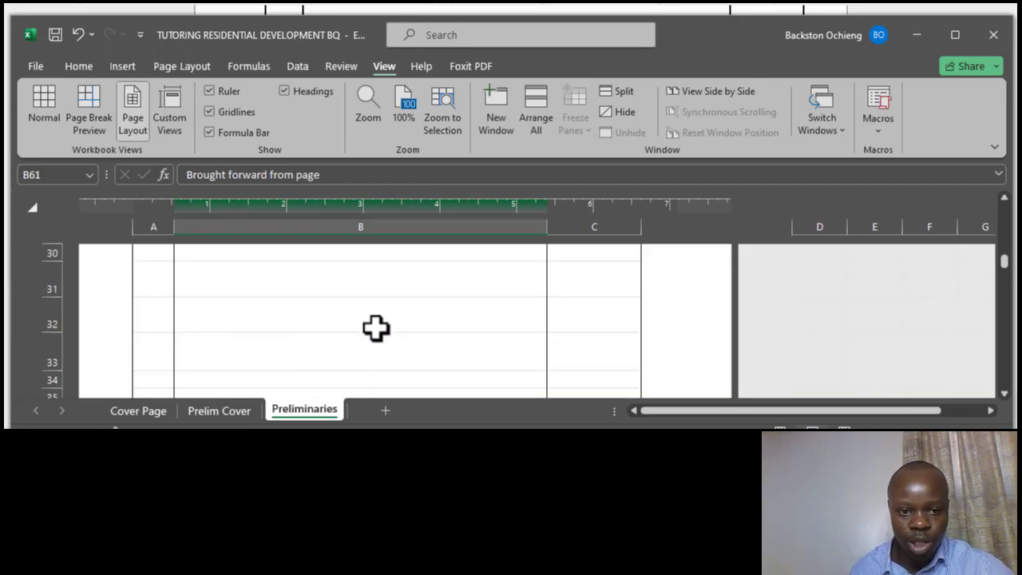
{"action": "scroll", "coordinate": [400, 315], "scroll_direction": "up", "scroll_amount": 2}
{"action": "left_click", "coordinate": [274, 354]}
{"action": "left_click", "coordinate": [288, 325]}
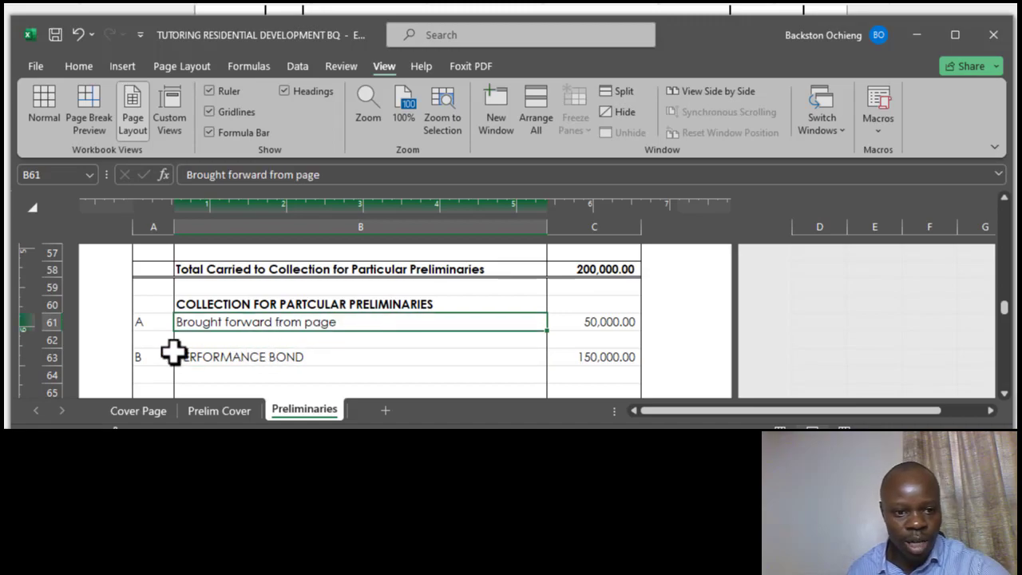
{"action": "left_click", "coordinate": [269, 357]}
{"action": "left_click", "coordinate": [267, 323]}
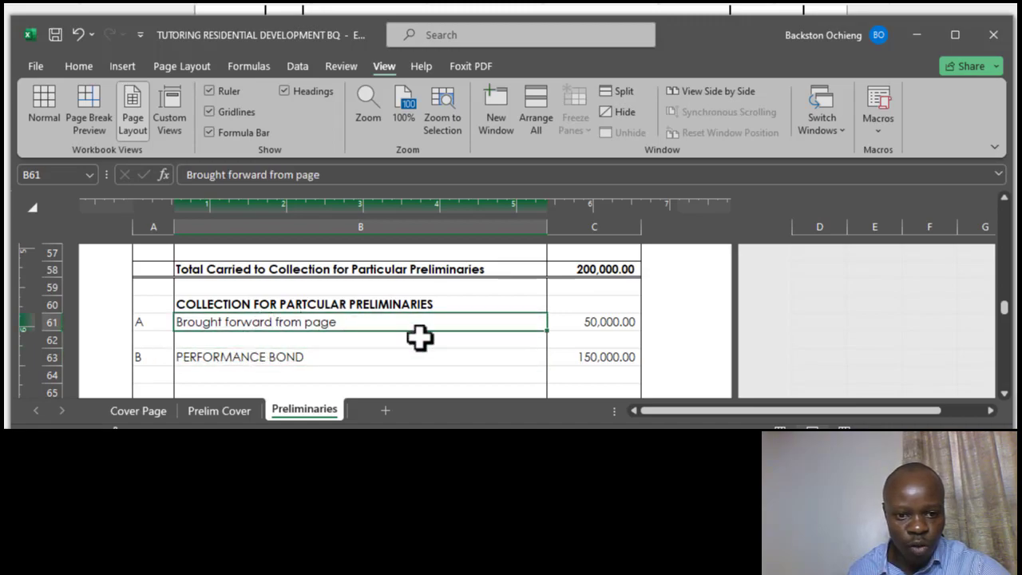
{"action": "left_click", "coordinate": [360, 345]}
{"action": "left_click", "coordinate": [372, 324]}
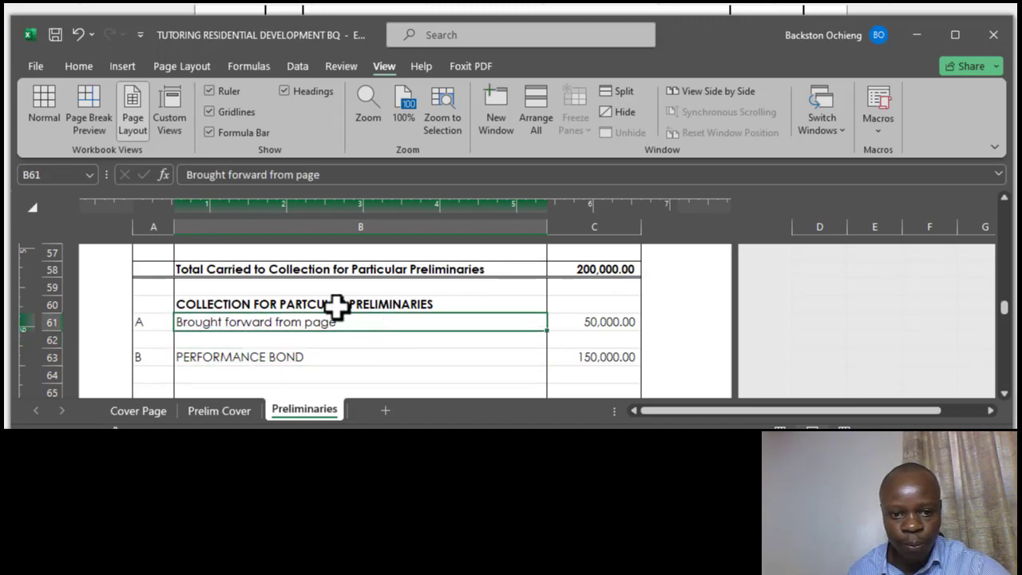
- Look up the first page's footer number and complete cell B61 as Brought forward from page PP/1
{"action": "left_click", "coordinate": [325, 181]}
{"action": "scroll", "coordinate": [420, 344], "scroll_direction": "up", "scroll_amount": 12}
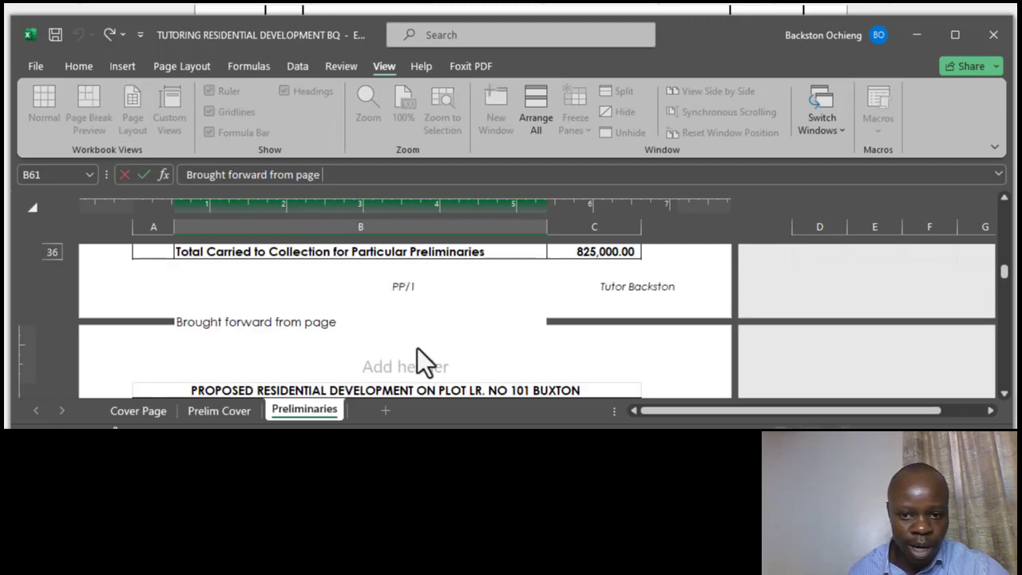
{"action": "scroll", "coordinate": [420, 343], "scroll_direction": "up", "scroll_amount": 4}
{"action": "scroll", "coordinate": [395, 338], "scroll_direction": "down", "scroll_amount": 5}
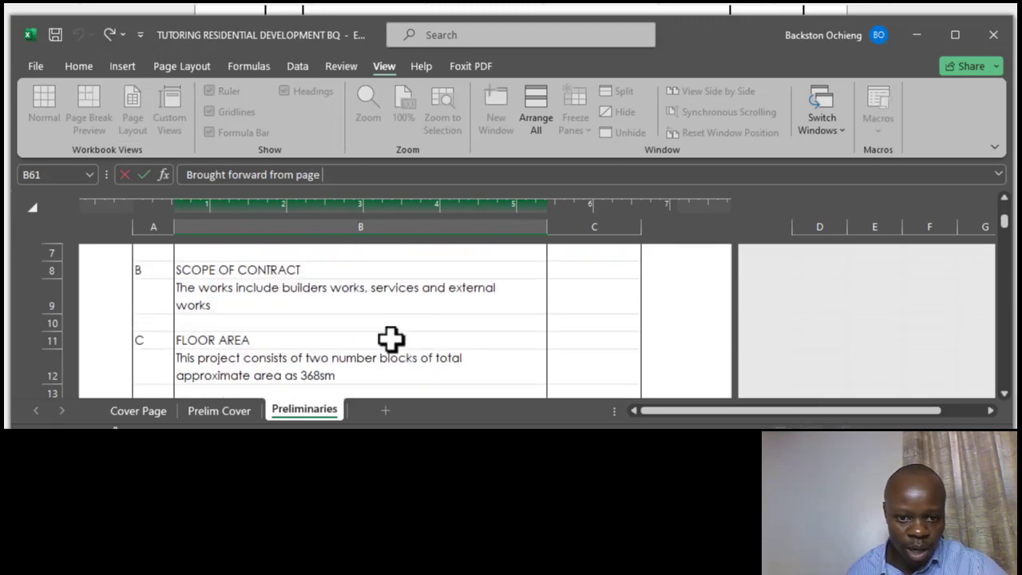
{"action": "scroll", "coordinate": [395, 333], "scroll_direction": "down", "scroll_amount": 7}
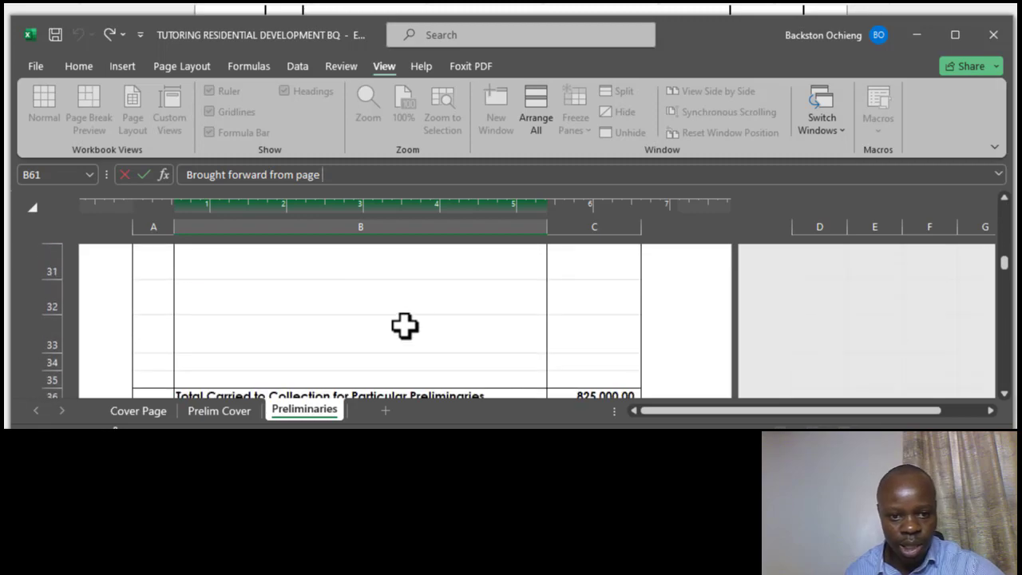
{"action": "scroll", "coordinate": [395, 326], "scroll_direction": "down", "scroll_amount": 3}
{"action": "scroll", "coordinate": [461, 324], "scroll_direction": "up", "scroll_amount": 3}
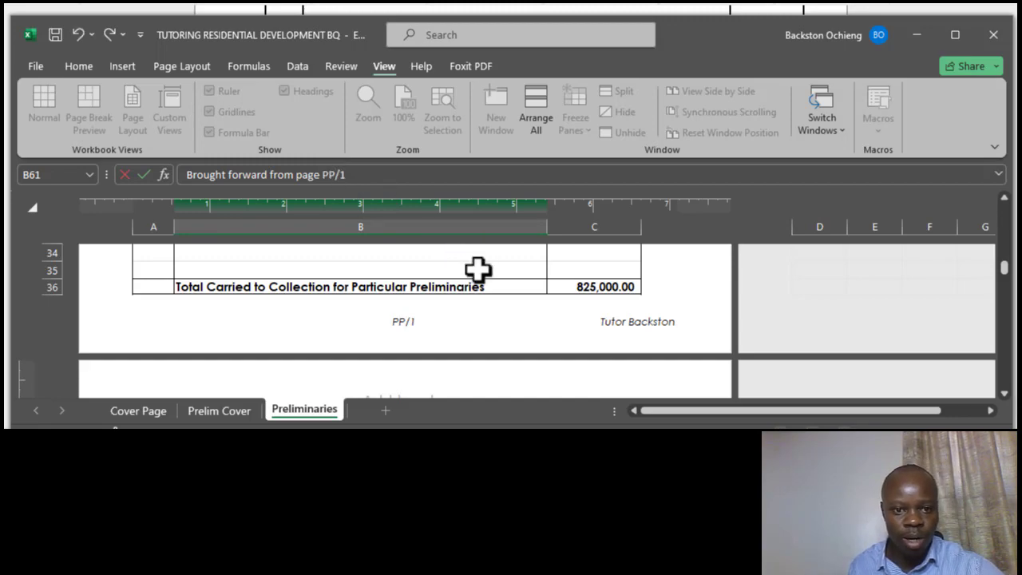
{"action": "key", "text": "Escape"}
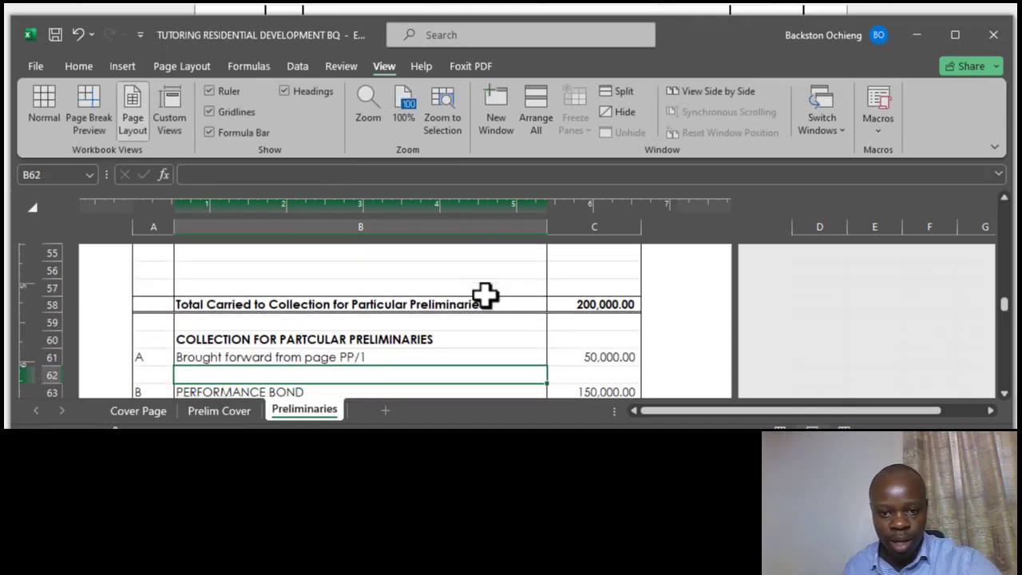
- Link the amount for the Brought forward from page PP/1 entry in C61 to the first page's collection total in C36
{"action": "left_click", "coordinate": [340, 343]}
{"action": "left_click", "coordinate": [336, 361]}
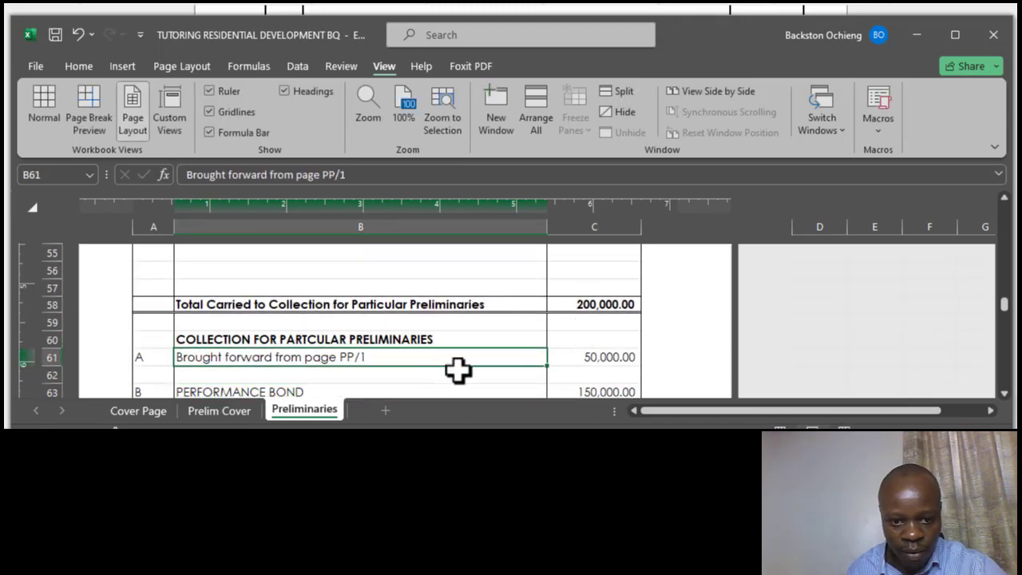
{"action": "left_click", "coordinate": [582, 359]}
{"action": "type", "text": "="}
{"action": "scroll", "coordinate": [424, 365], "scroll_direction": "up", "scroll_amount": 18}
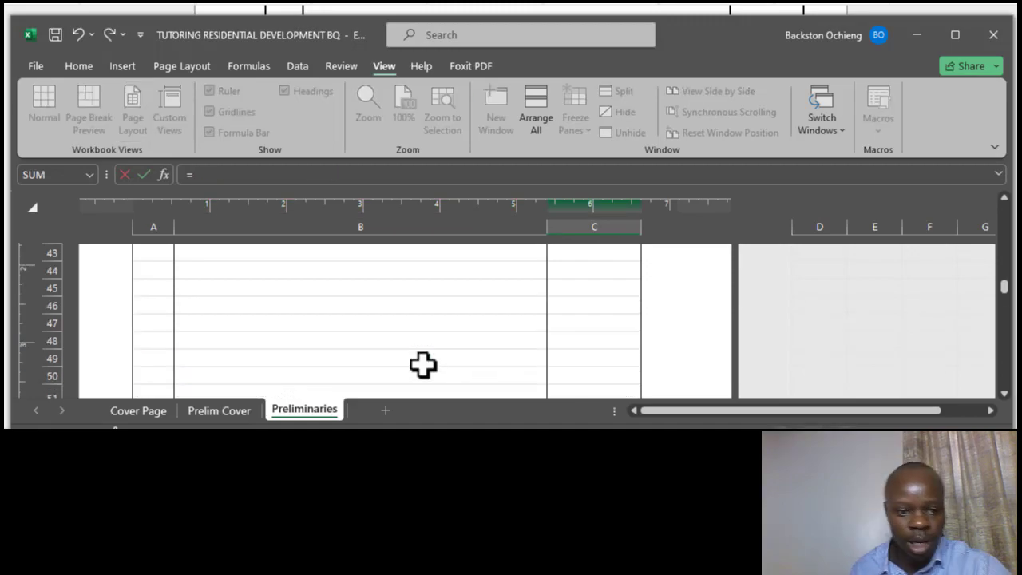
{"action": "scroll", "coordinate": [432, 342], "scroll_direction": "down", "scroll_amount": 10}
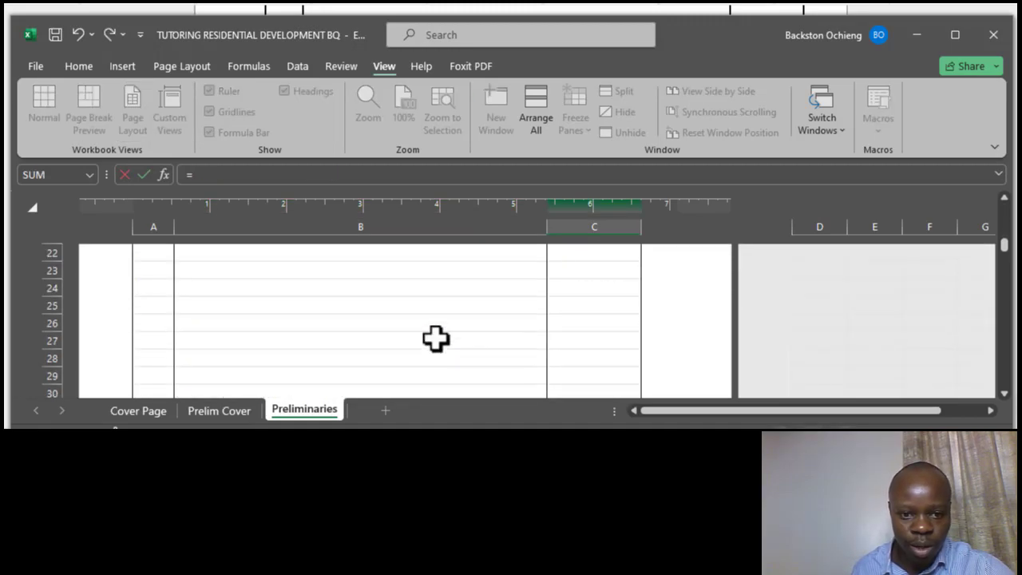
{"action": "scroll", "coordinate": [562, 327], "scroll_direction": "down", "scroll_amount": 1}
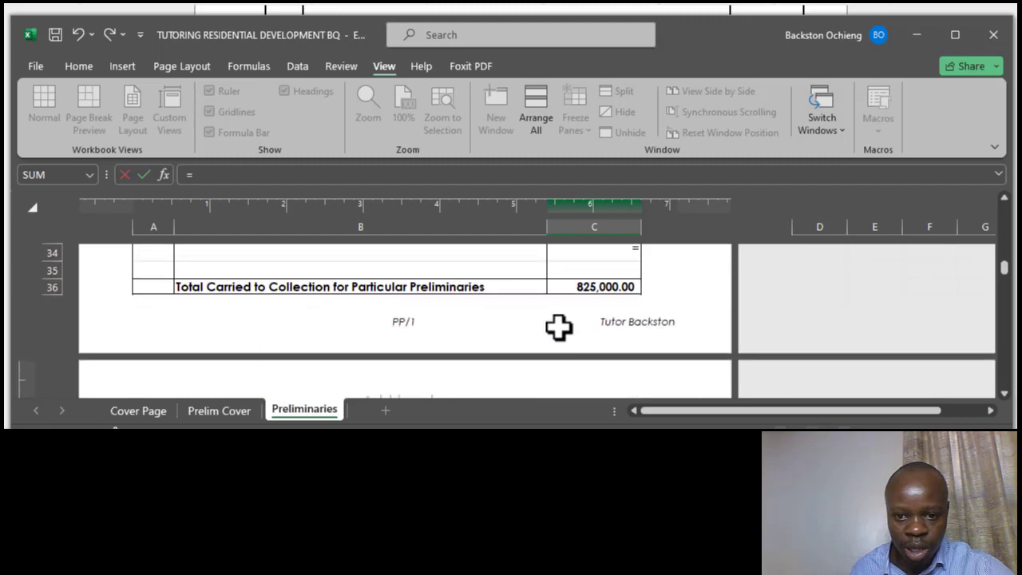
{"action": "left_click", "coordinate": [584, 286]}
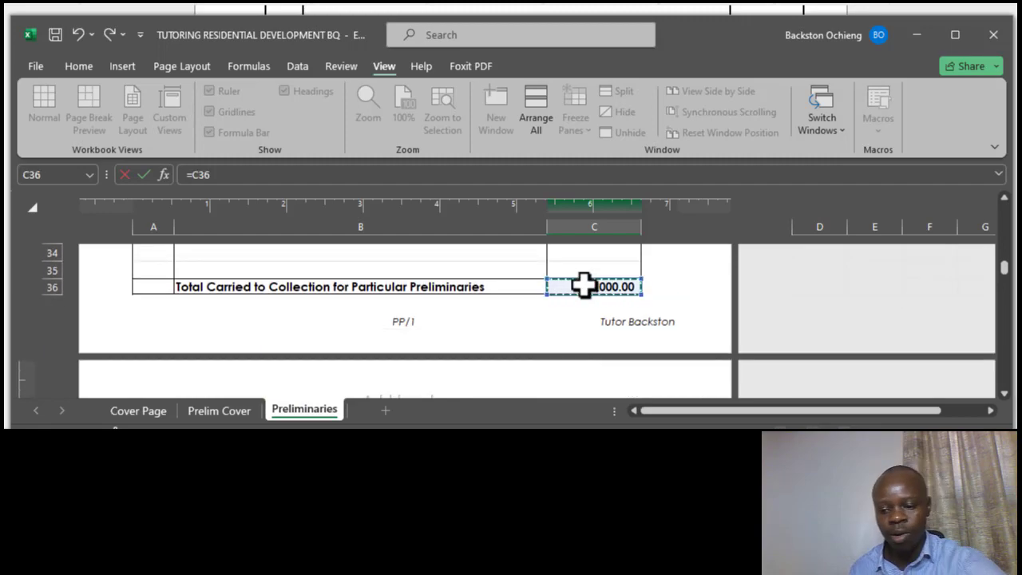
{"action": "key", "text": "Return"}
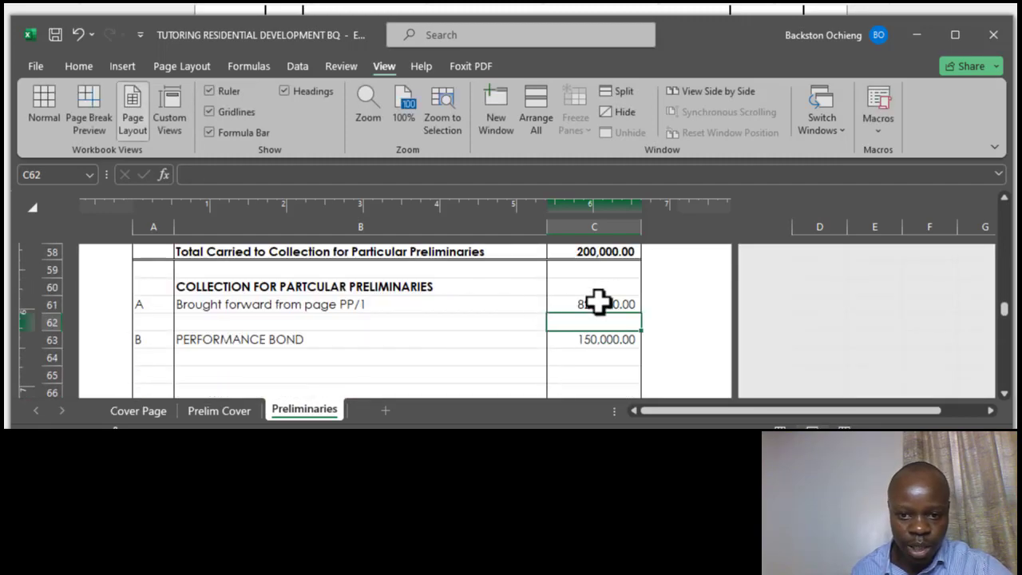
- Compare the collection entries in rows 61 and 63 with both pages' footer numbers and the second page's collection total in C58
{"action": "left_click", "coordinate": [598, 304]}
{"action": "left_click", "coordinate": [365, 308]}
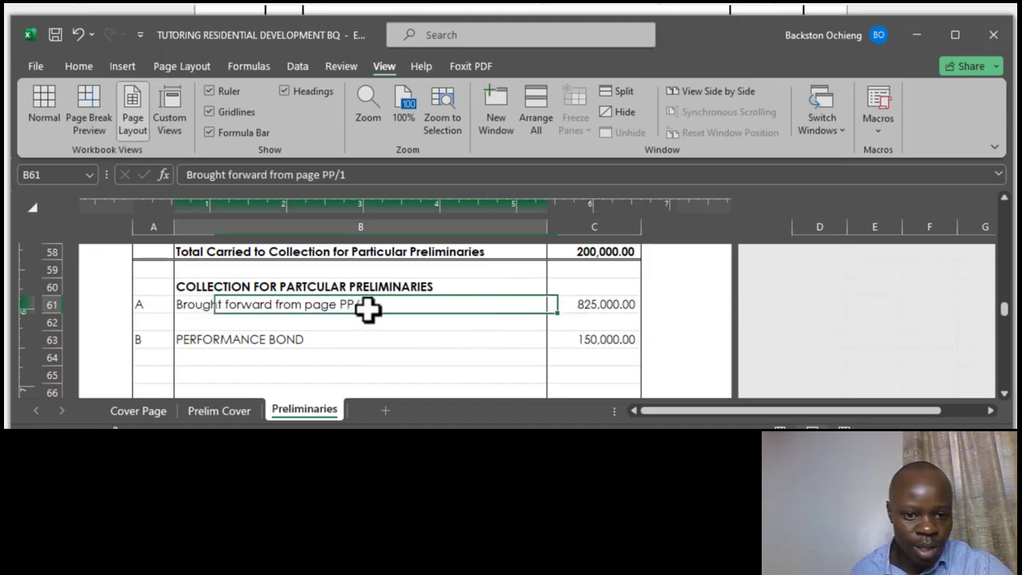
{"action": "left_click", "coordinate": [148, 343]}
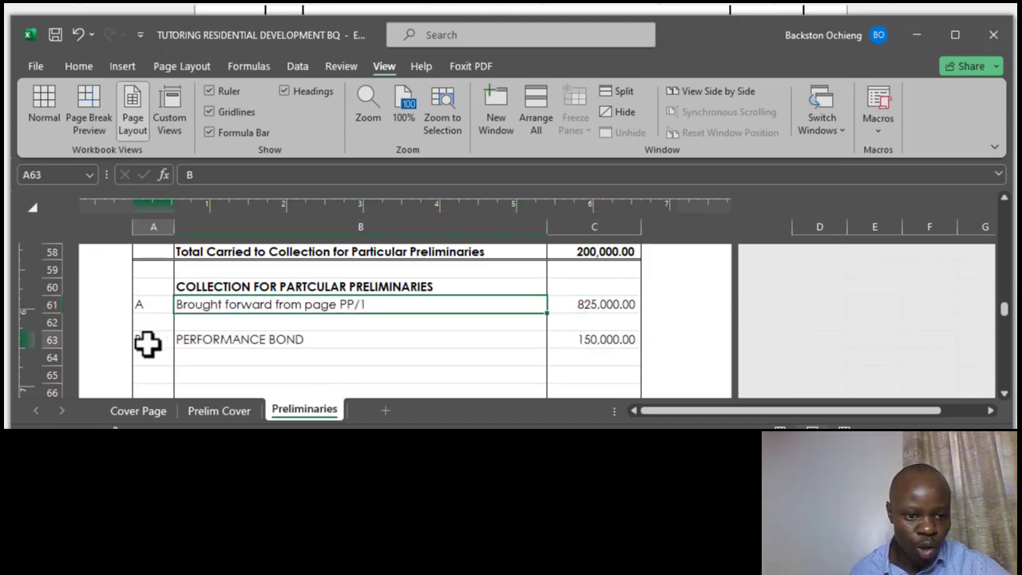
{"action": "left_click", "coordinate": [285, 347]}
{"action": "scroll", "coordinate": [333, 357], "scroll_direction": "up", "scroll_amount": 1}
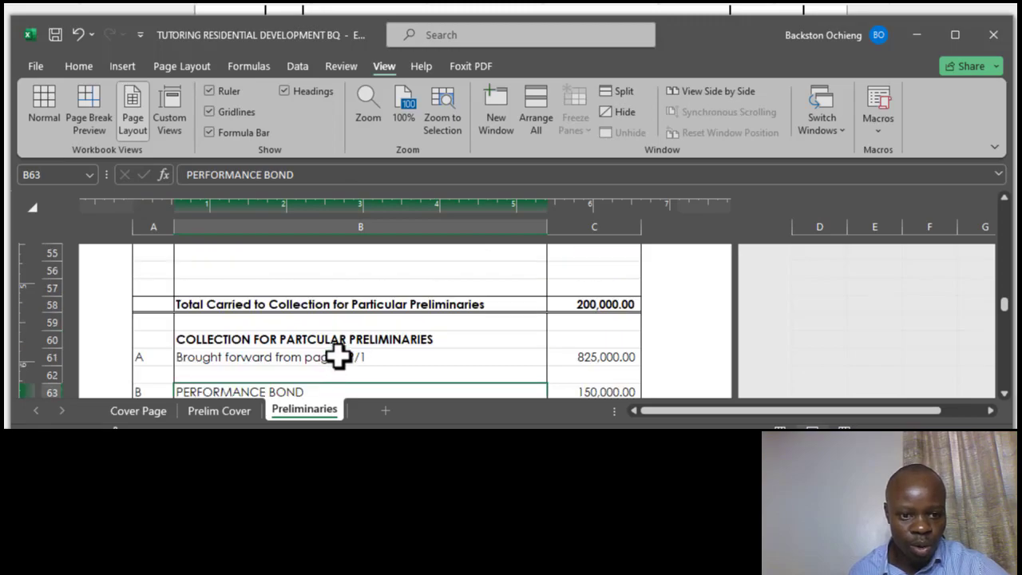
{"action": "scroll", "coordinate": [427, 319], "scroll_direction": "up", "scroll_amount": 7}
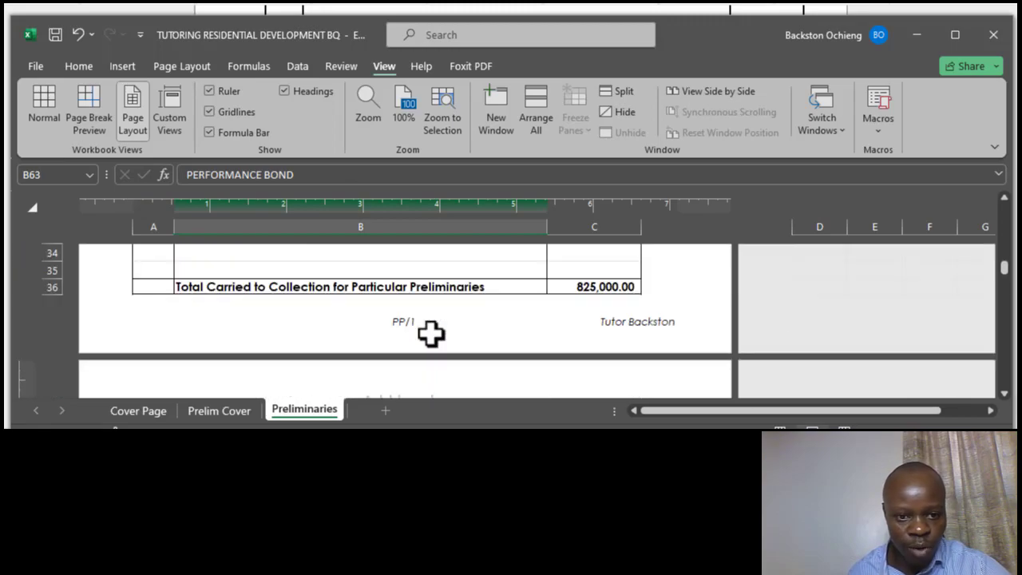
{"action": "scroll", "coordinate": [479, 331], "scroll_direction": "down", "scroll_amount": 4}
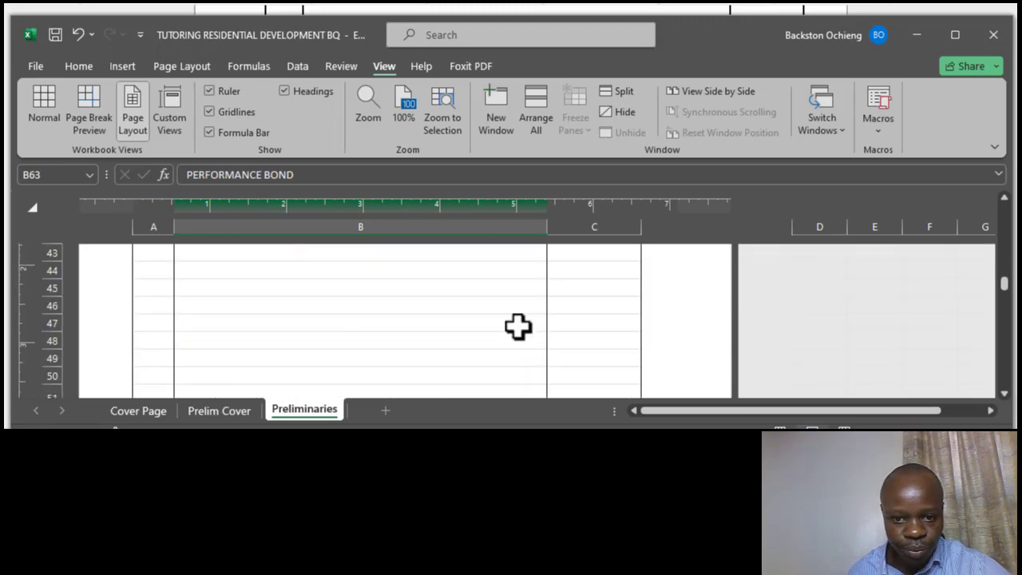
{"action": "scroll", "coordinate": [518, 325], "scroll_direction": "down", "scroll_amount": 4}
{"action": "scroll", "coordinate": [483, 319], "scroll_direction": "down", "scroll_amount": 1}
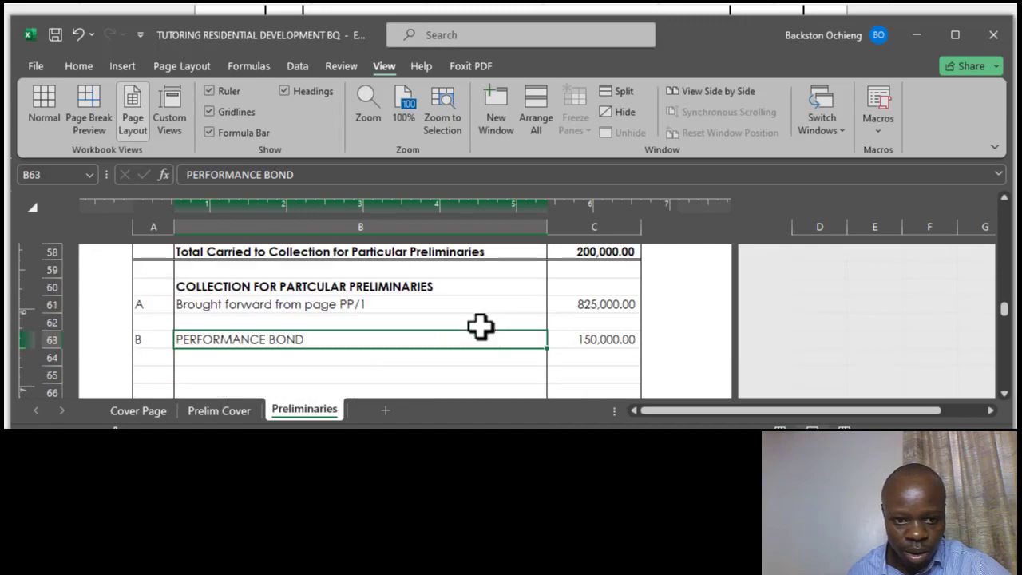
{"action": "scroll", "coordinate": [474, 326], "scroll_direction": "down", "scroll_amount": 2}
{"action": "scroll", "coordinate": [479, 329], "scroll_direction": "up", "scroll_amount": 3}
{"action": "scroll", "coordinate": [476, 337], "scroll_direction": "up", "scroll_amount": 4}
{"action": "scroll", "coordinate": [479, 335], "scroll_direction": "down", "scroll_amount": 6}
{"action": "scroll", "coordinate": [408, 311], "scroll_direction": "down", "scroll_amount": 6}
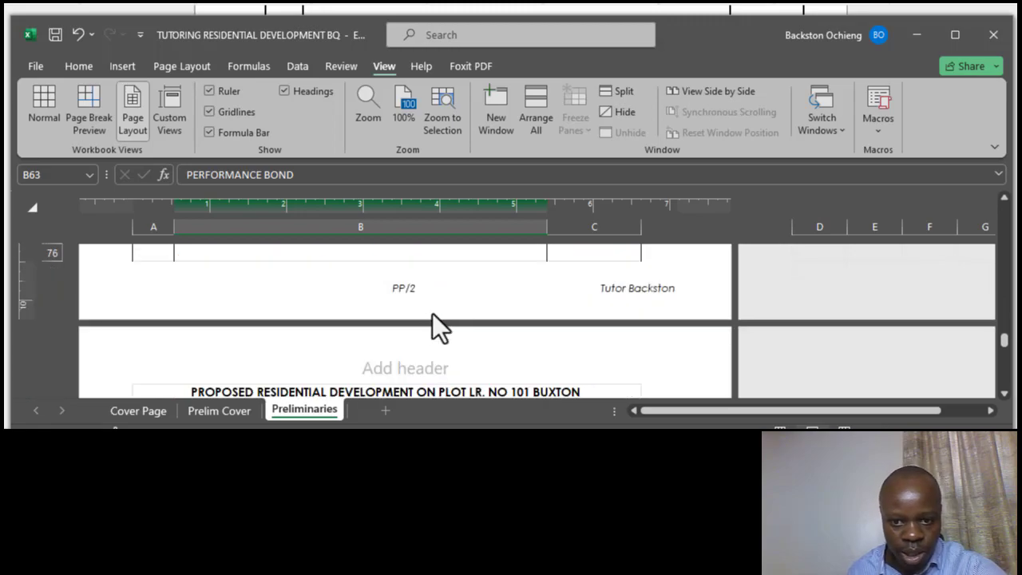
{"action": "scroll", "coordinate": [433, 312], "scroll_direction": "up", "scroll_amount": 1}
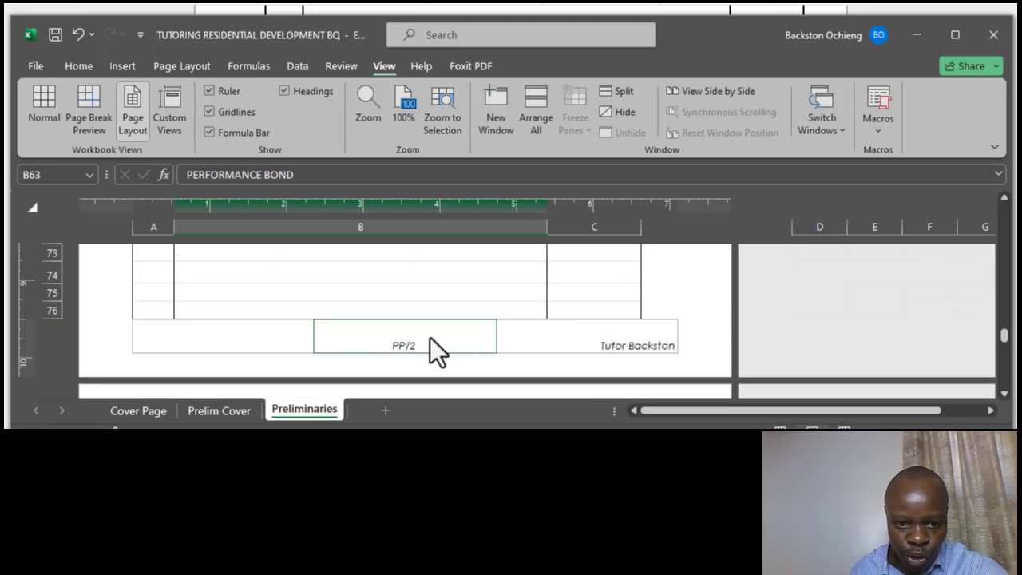
{"action": "scroll", "coordinate": [428, 339], "scroll_direction": "up", "scroll_amount": 6}
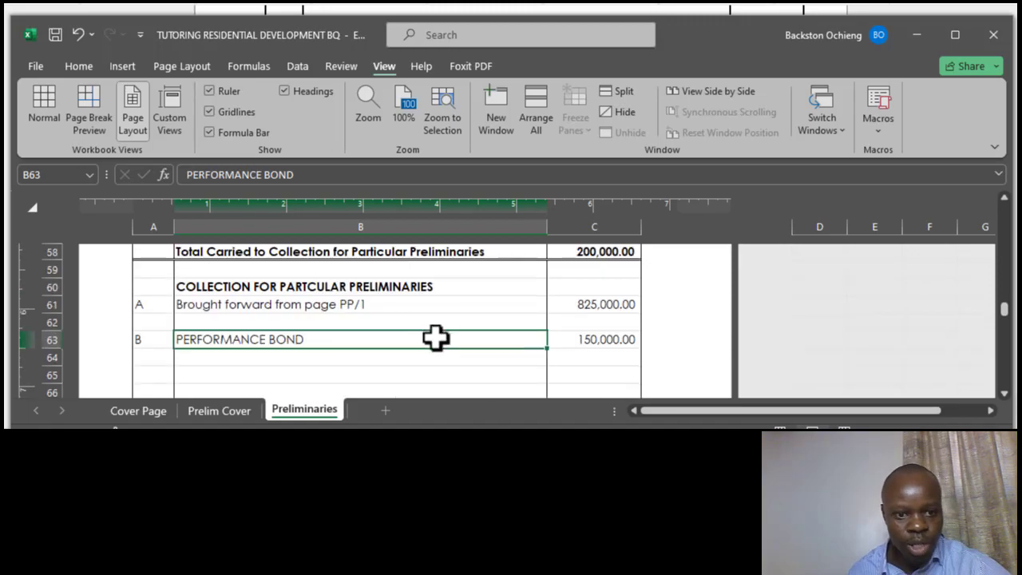
{"action": "left_click", "coordinate": [397, 284]}
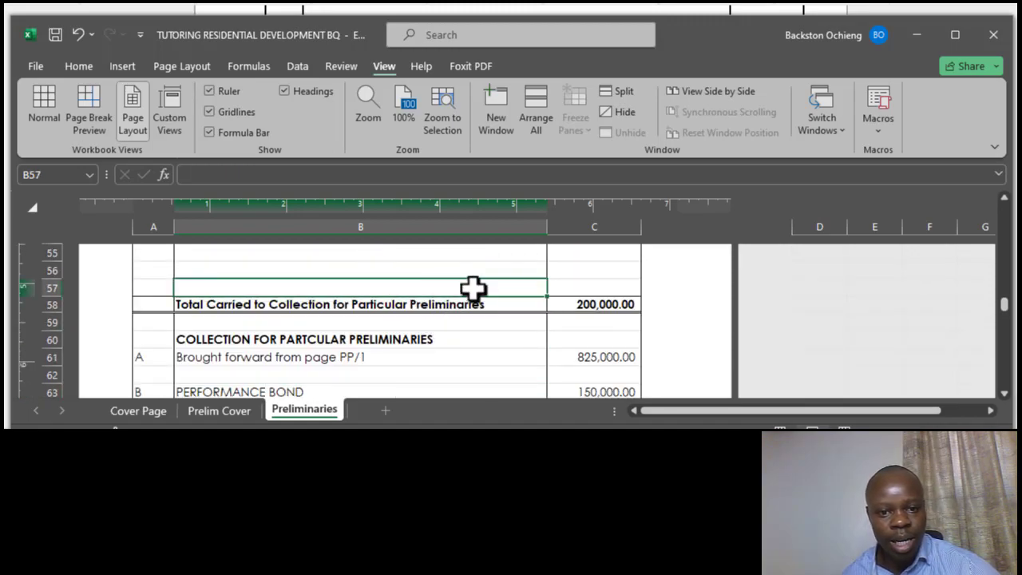
{"action": "left_click", "coordinate": [464, 310]}
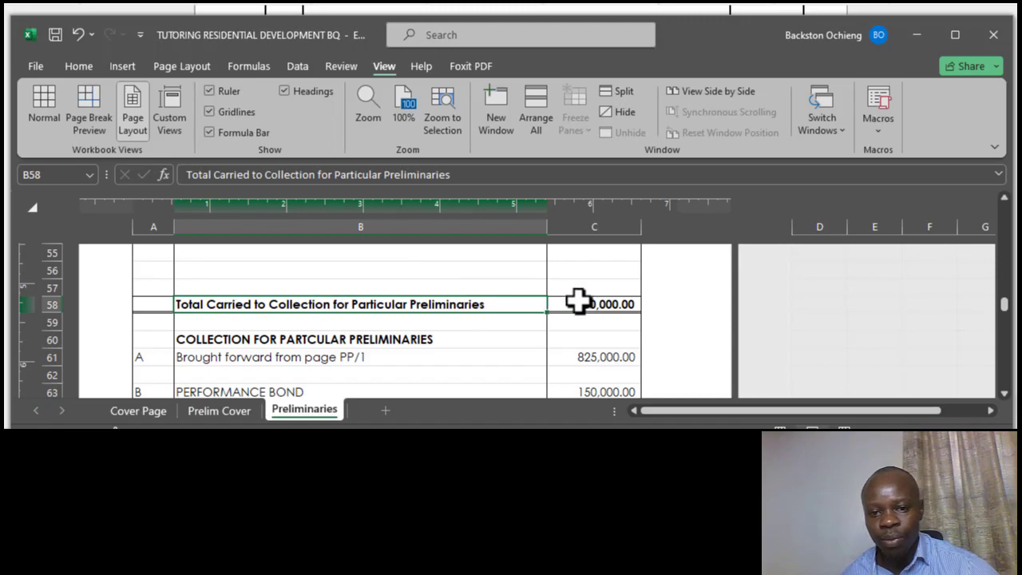
{"action": "left_click", "coordinate": [578, 304]}
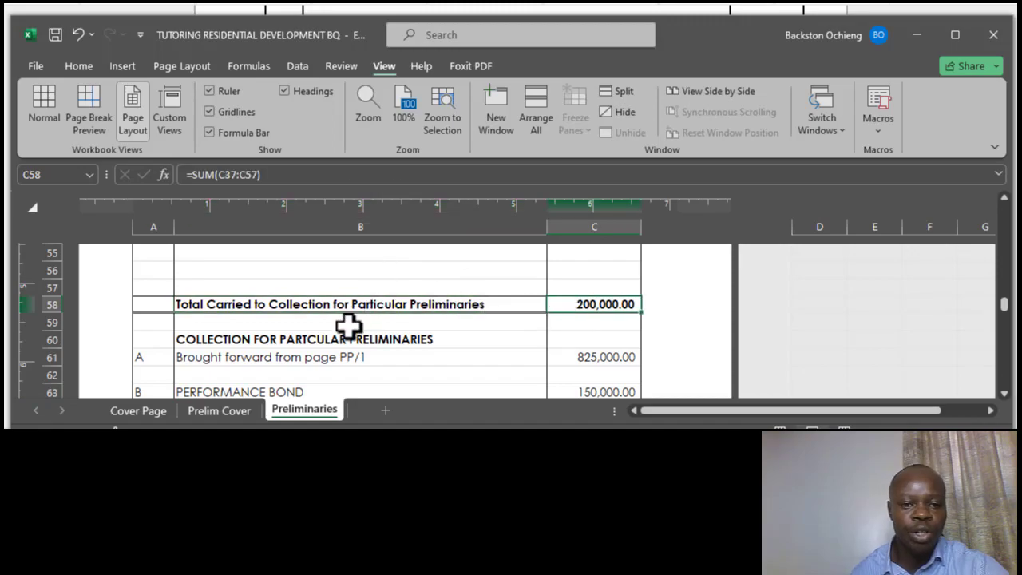
- Copy the Brought forward from page PP/1 description from B61 over the PERFORMANCE BOND text in B63
{"action": "scroll", "coordinate": [359, 323], "scroll_direction": "down", "scroll_amount": 1}
{"action": "left_click", "coordinate": [372, 306]}
{"action": "left_click", "coordinate": [326, 342]}
{"action": "left_click", "coordinate": [335, 308]}
{"action": "key", "text": "ctrl+c"}
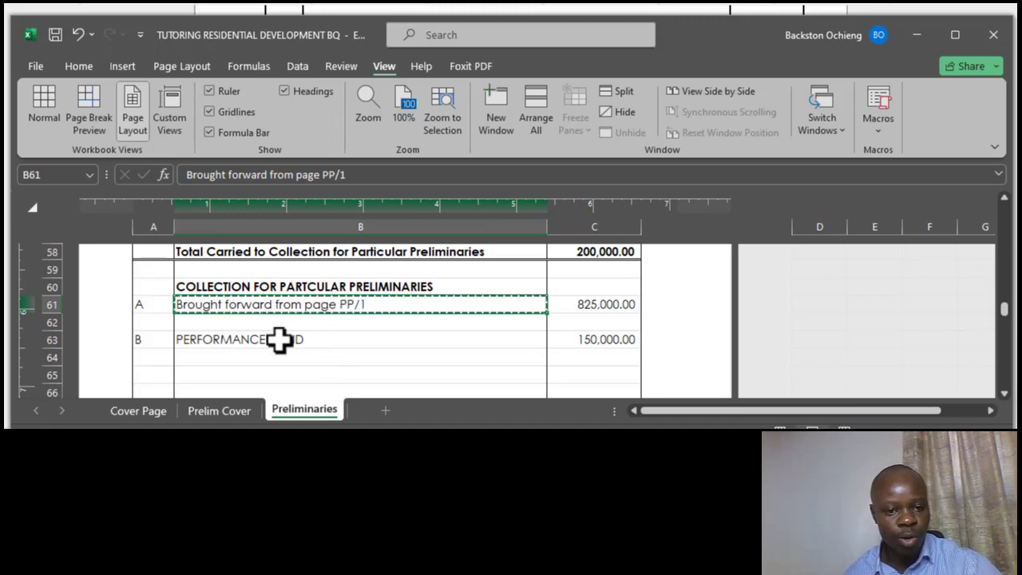
{"action": "left_click", "coordinate": [277, 338]}
{"action": "key", "text": "ctrl+v"}
{"action": "left_click", "coordinate": [299, 356]}
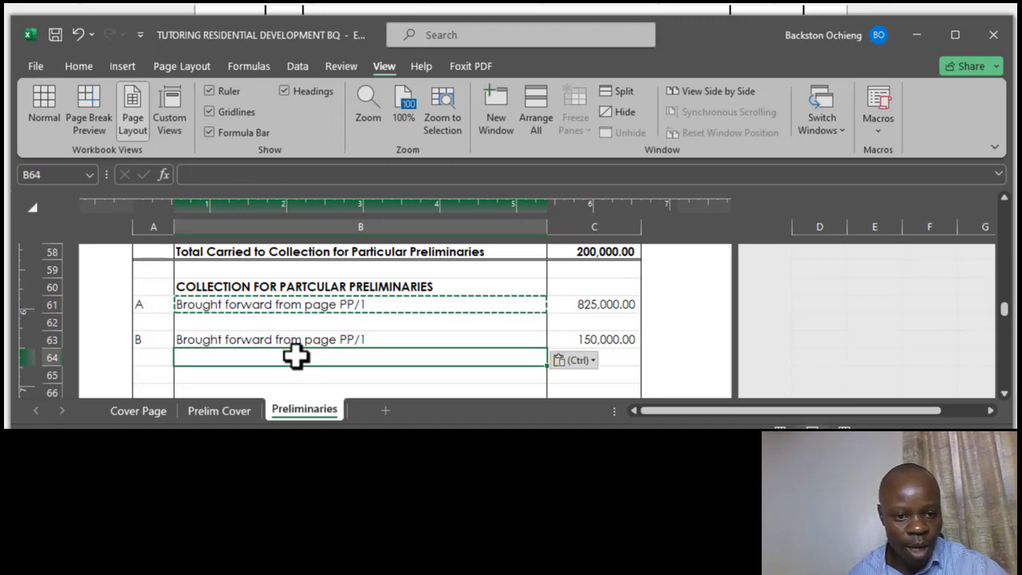
- Reword the item B description in cell B63 to Brought forward from above
{"action": "left_click", "coordinate": [244, 339]}
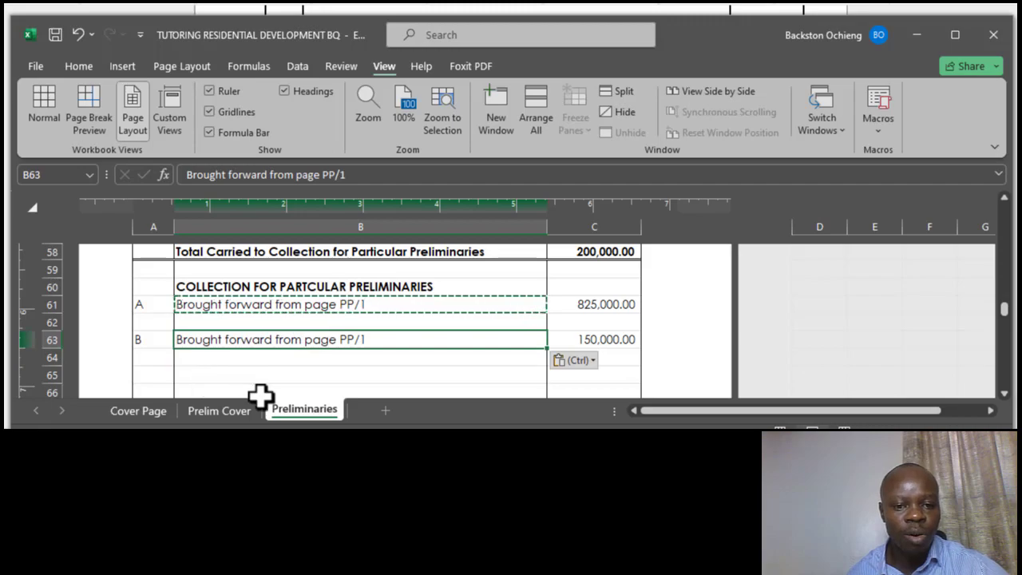
{"action": "left_click", "coordinate": [351, 174]}
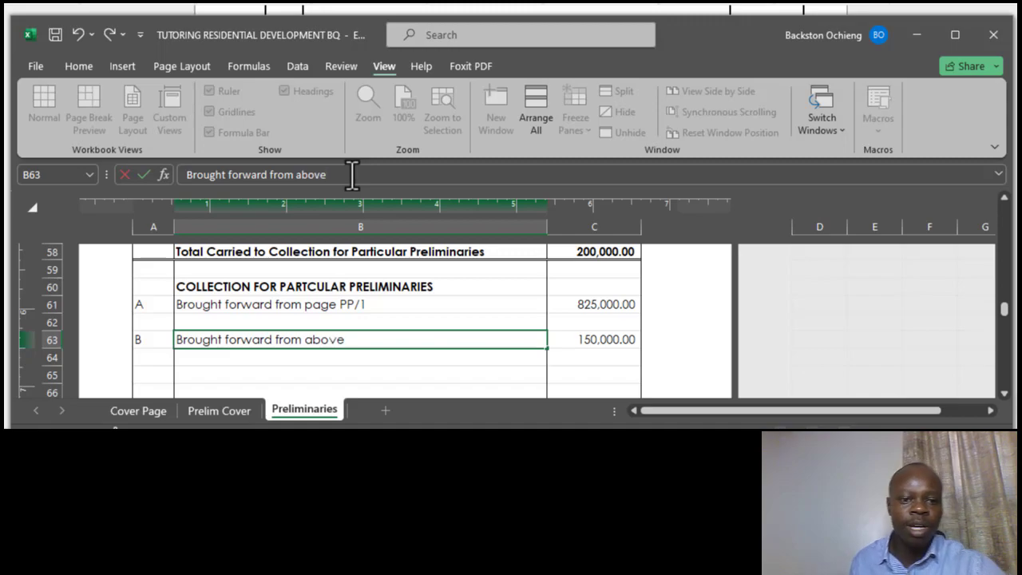
{"action": "left_click", "coordinate": [352, 318]}
{"action": "left_click", "coordinate": [360, 303]}
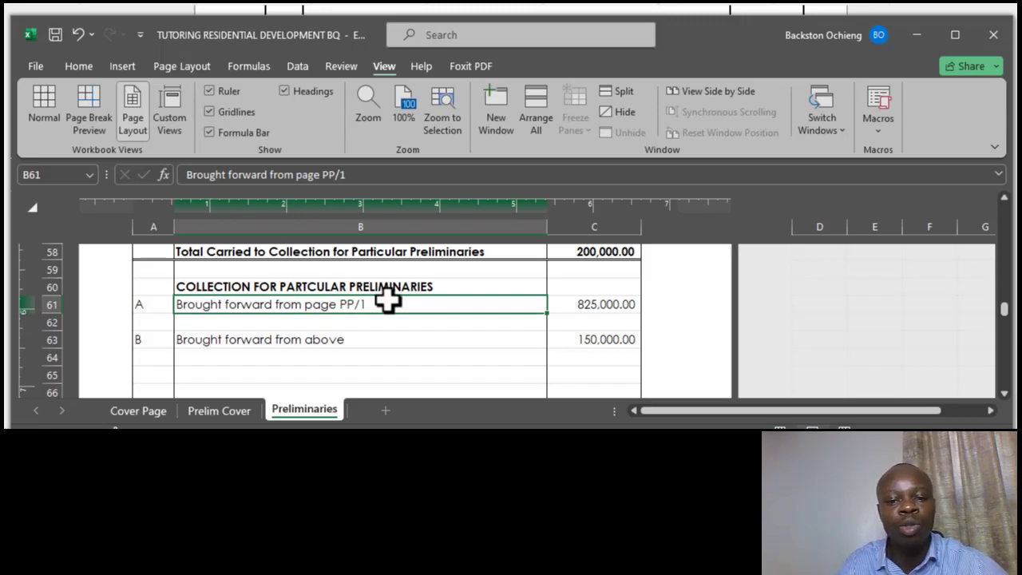
- Link the item B amount in C63 to the second page's Total Carried to Collection in C58
{"action": "left_click", "coordinate": [360, 337]}
{"action": "left_click", "coordinate": [612, 352]}
{"action": "left_click", "coordinate": [612, 338]}
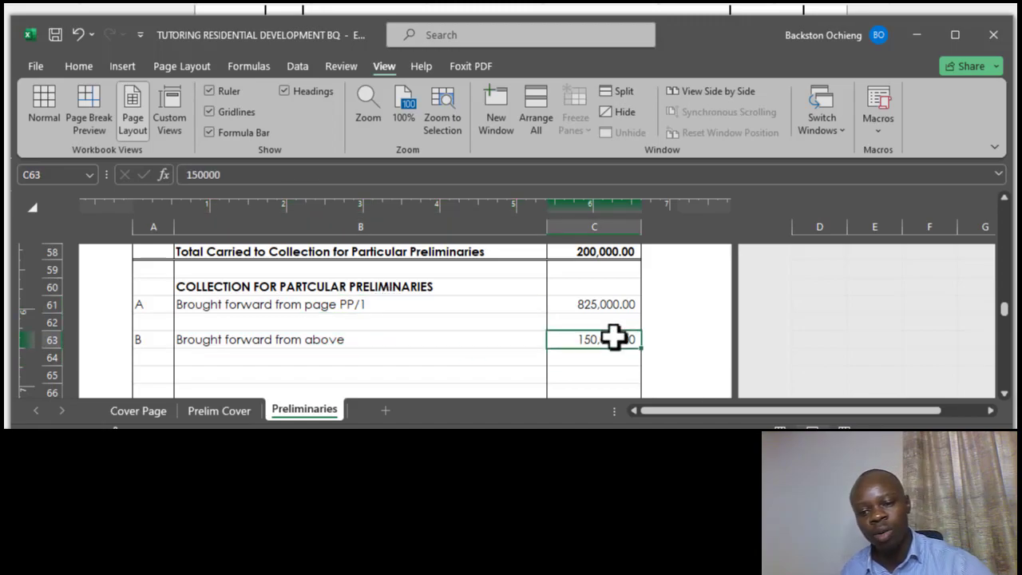
{"action": "type", "text": "="}
{"action": "scroll", "coordinate": [584, 317], "scroll_direction": "up", "scroll_amount": 1}
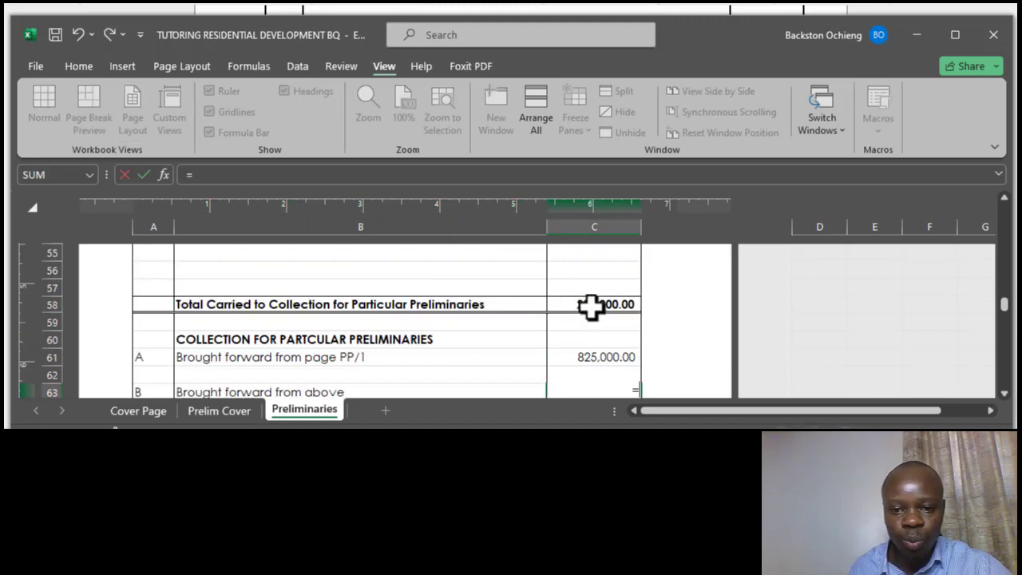
{"action": "left_click", "coordinate": [591, 307]}
{"action": "key", "text": "Return"}
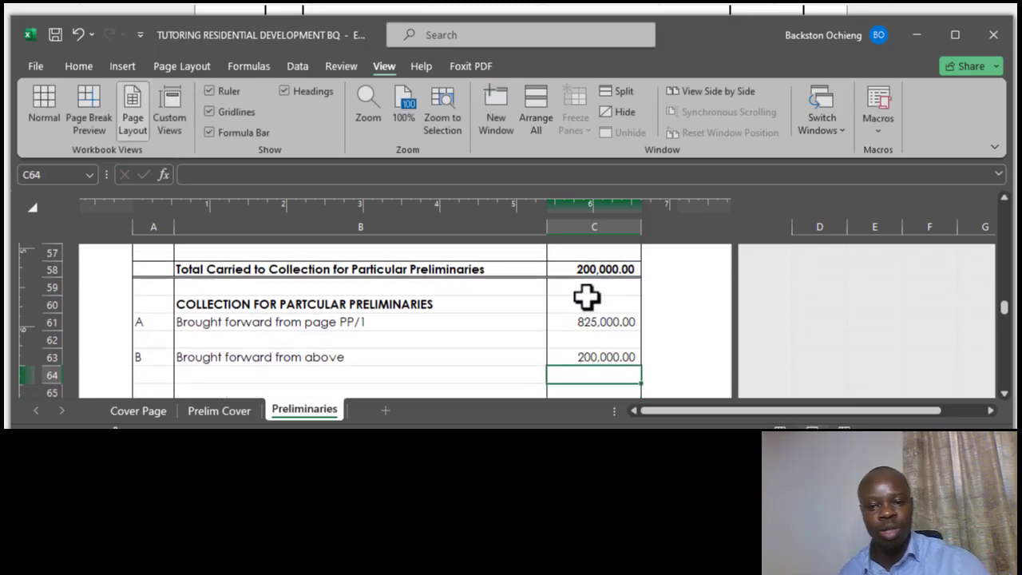
- Review the collection heading, its two brought forward entries and the empty rows below them
{"action": "left_click", "coordinate": [301, 359]}
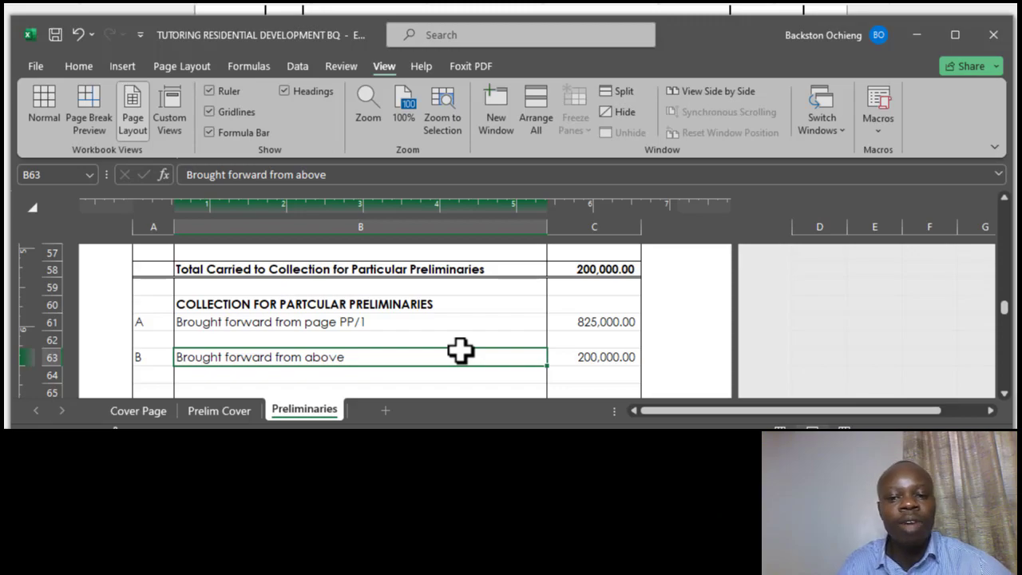
{"action": "left_click", "coordinate": [339, 308]}
{"action": "scroll", "coordinate": [341, 339], "scroll_direction": "down", "scroll_amount": 1}
{"action": "scroll", "coordinate": [438, 327], "scroll_direction": "down", "scroll_amount": 5}
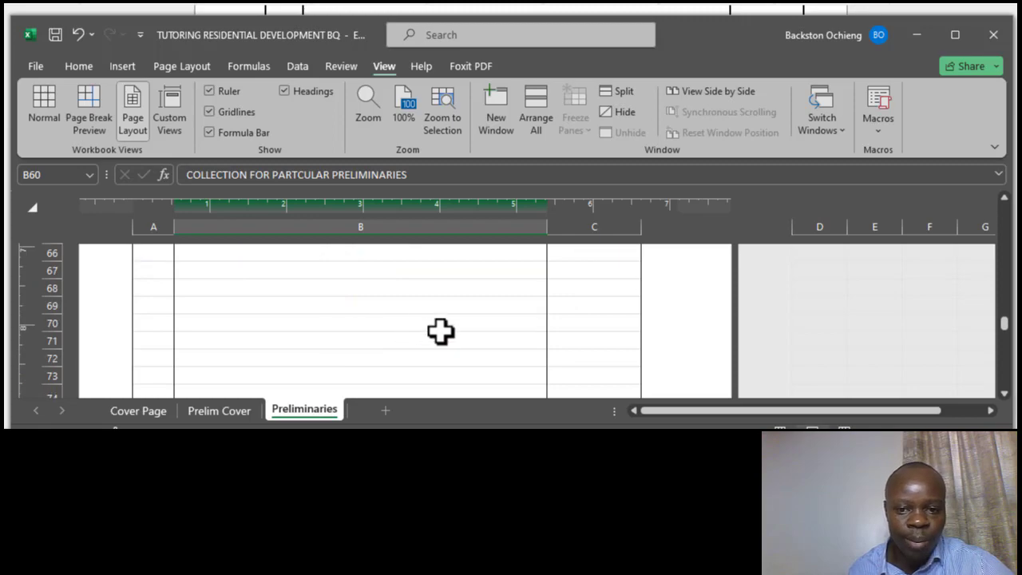
{"action": "scroll", "coordinate": [438, 343], "scroll_direction": "up", "scroll_amount": 5}
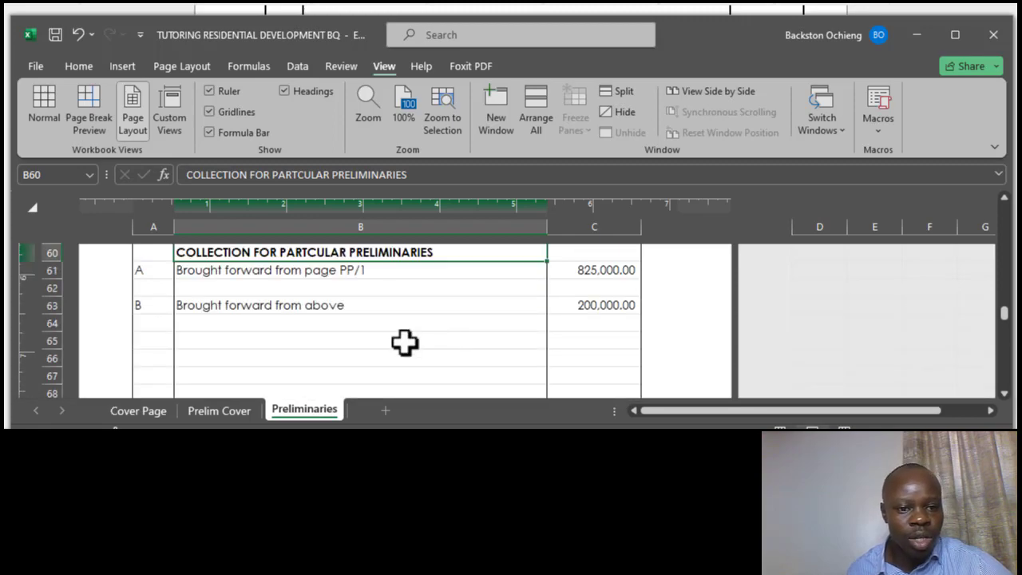
{"action": "left_click", "coordinate": [291, 289]}
{"action": "left_click", "coordinate": [322, 307]}
{"action": "scroll", "coordinate": [372, 343], "scroll_direction": "down", "scroll_amount": 5}
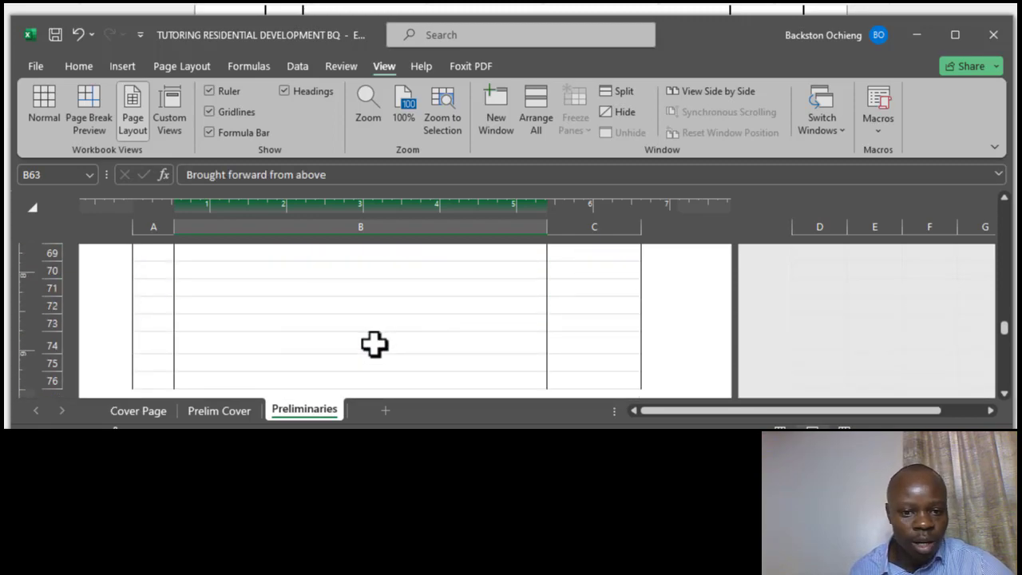
- Show the sheet in Page Break Preview and delete empty rows 72 to 74 above the final collection total
{"action": "left_click", "coordinate": [75, 95]}
{"action": "scroll", "coordinate": [315, 315], "scroll_direction": "down", "scroll_amount": 5}
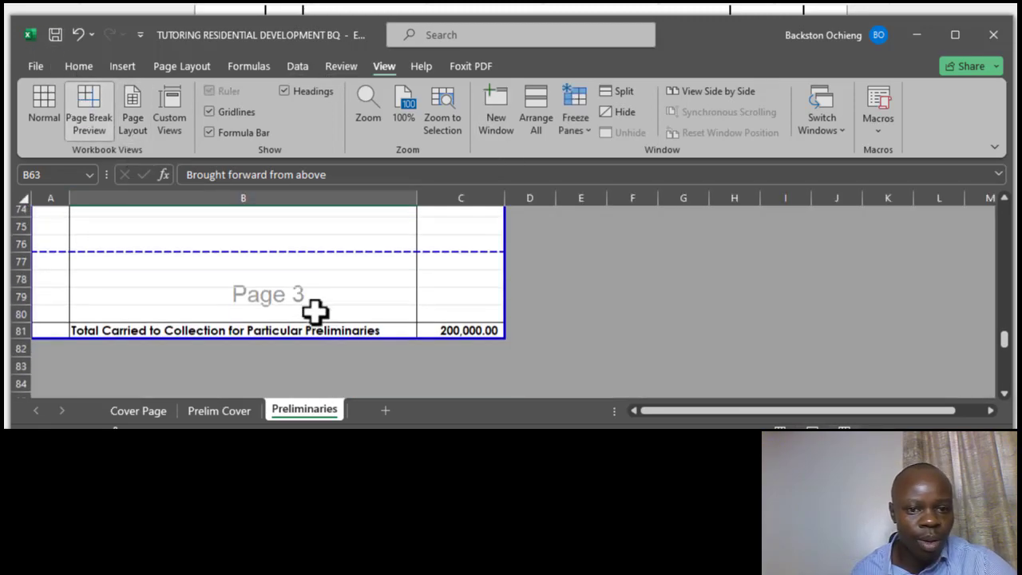
{"action": "scroll", "coordinate": [319, 306], "scroll_direction": "up", "scroll_amount": 3}
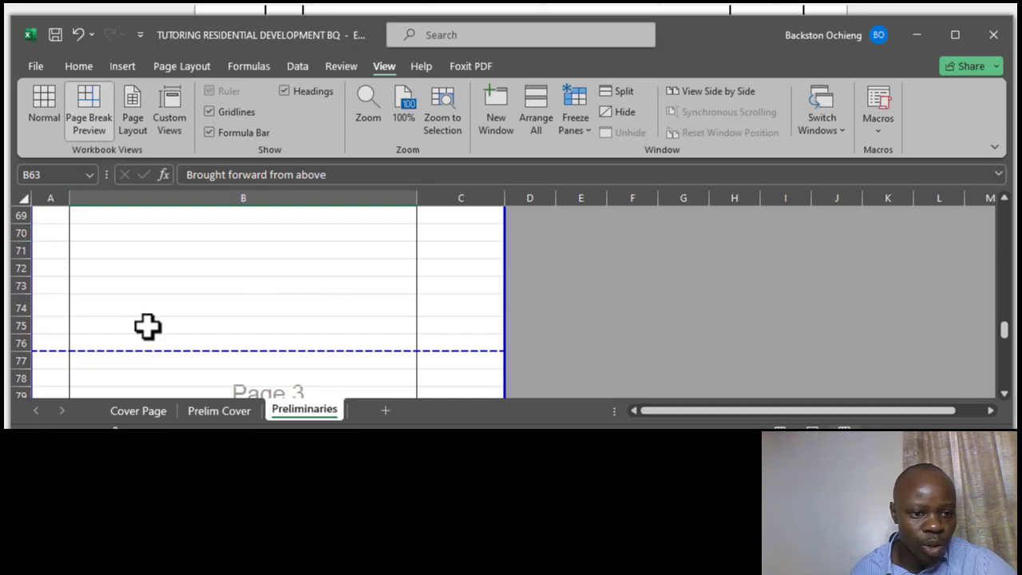
{"action": "scroll", "coordinate": [156, 320], "scroll_direction": "down", "scroll_amount": 1}
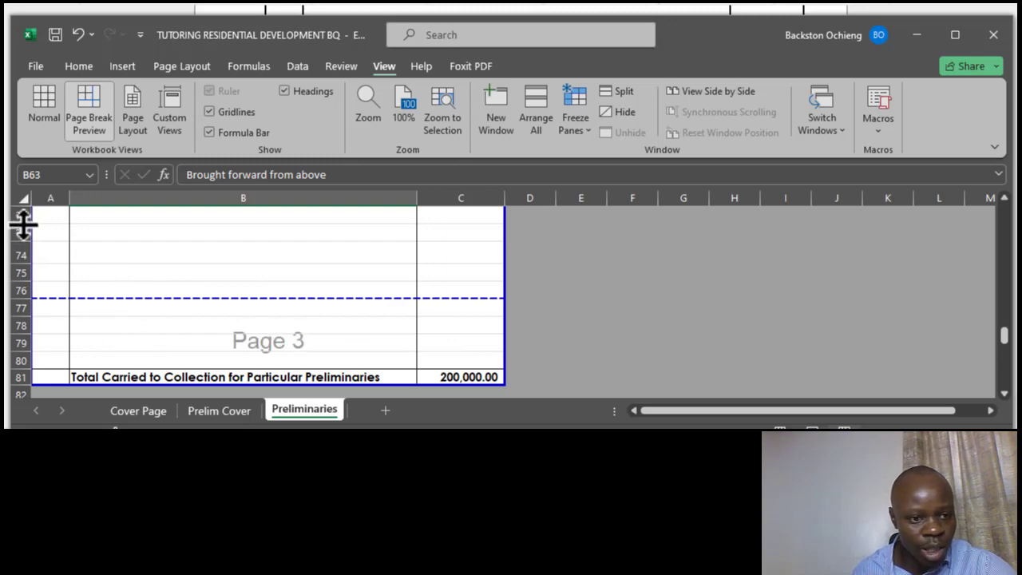
{"action": "left_click_drag", "start_coordinate": [16, 216], "coordinate": [23, 255]}
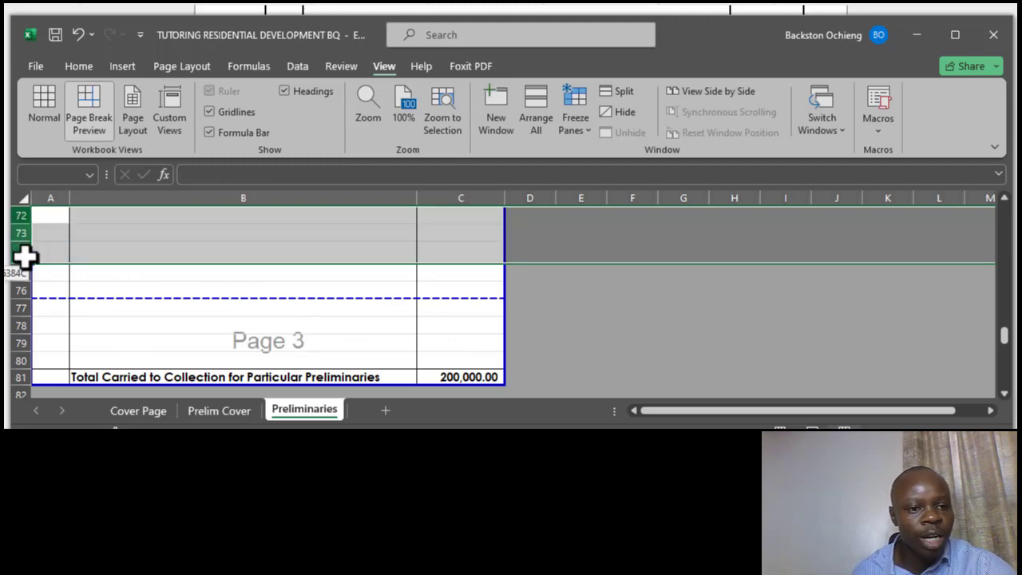
{"action": "right_click", "coordinate": [81, 236]}
{"action": "left_click", "coordinate": [162, 207]}
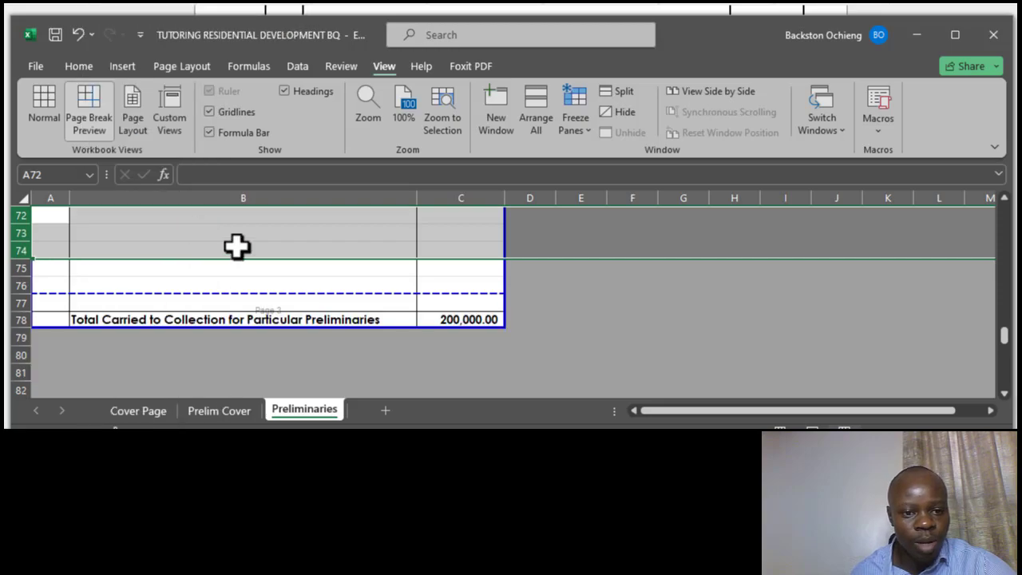
- Delete empty rows 72 and 73 above the final collection total to pull it back onto the second page
{"action": "left_click", "coordinate": [224, 233]}
{"action": "left_click_drag", "start_coordinate": [8, 214], "coordinate": [19, 221]}
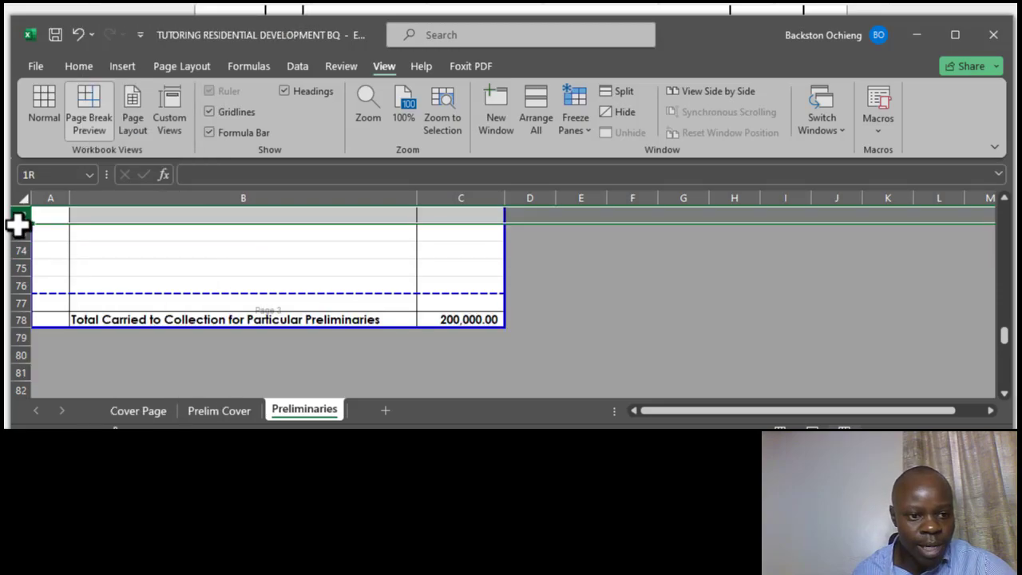
{"action": "right_click", "coordinate": [128, 232]}
{"action": "left_click", "coordinate": [198, 212]}
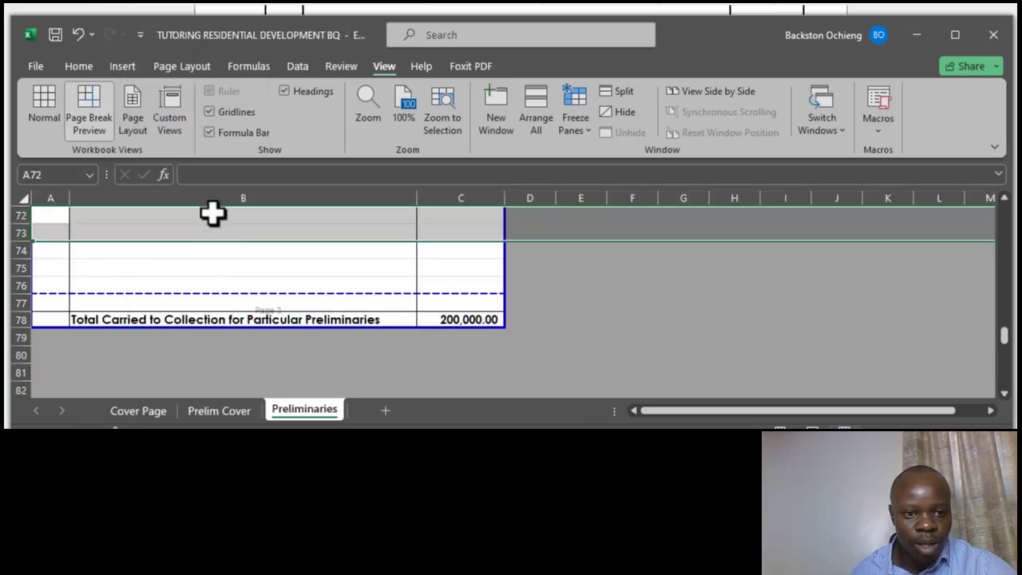
{"action": "left_click", "coordinate": [242, 267]}
- Check the collection total formula in C76 against the brought forward amounts and re-enter it as =SUM(C59:C75)
{"action": "scroll", "coordinate": [421, 302], "scroll_direction": "up", "scroll_amount": 5}
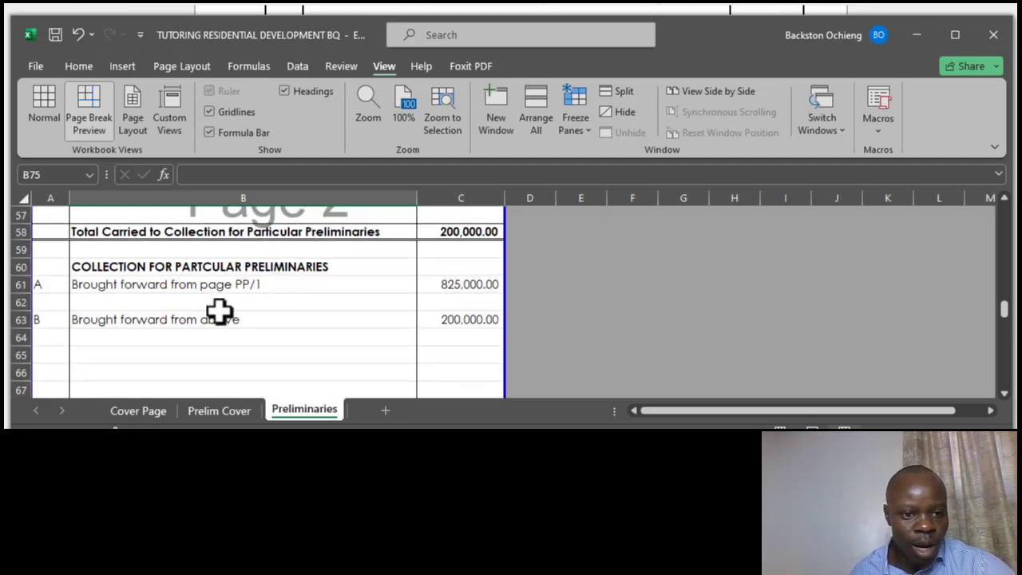
{"action": "left_click", "coordinate": [252, 270]}
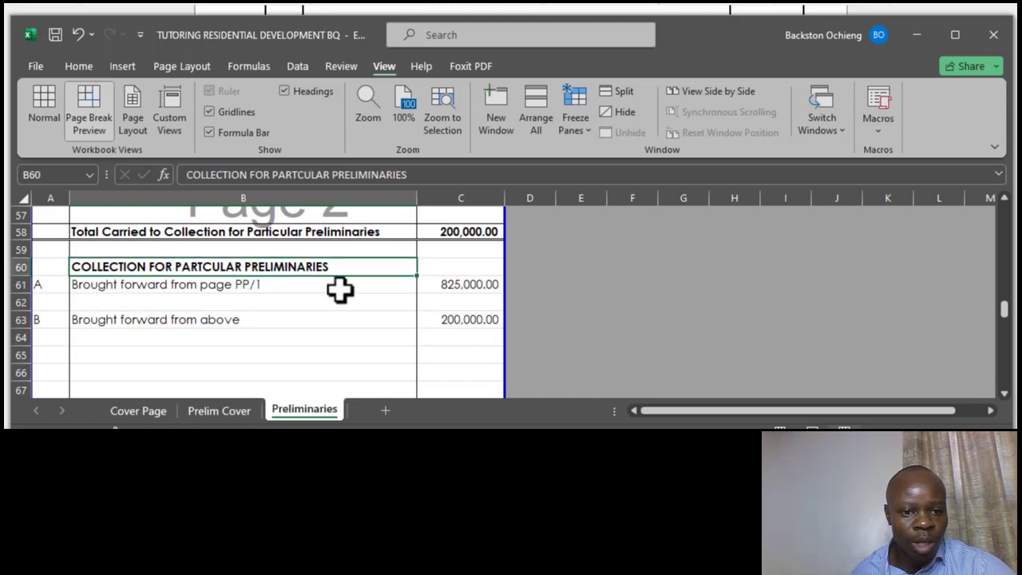
{"action": "scroll", "coordinate": [340, 295], "scroll_direction": "down", "scroll_amount": 4}
{"action": "scroll", "coordinate": [343, 303], "scroll_direction": "down", "scroll_amount": 1}
{"action": "left_click", "coordinate": [457, 284]}
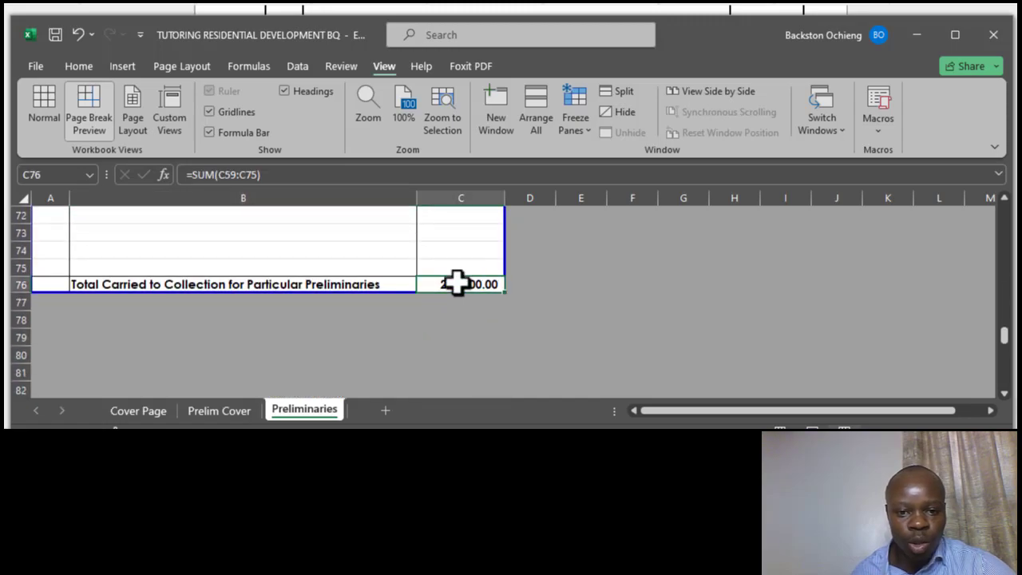
{"action": "left_click", "coordinate": [274, 174]}
{"action": "scroll", "coordinate": [413, 285], "scroll_direction": "up", "scroll_amount": 5}
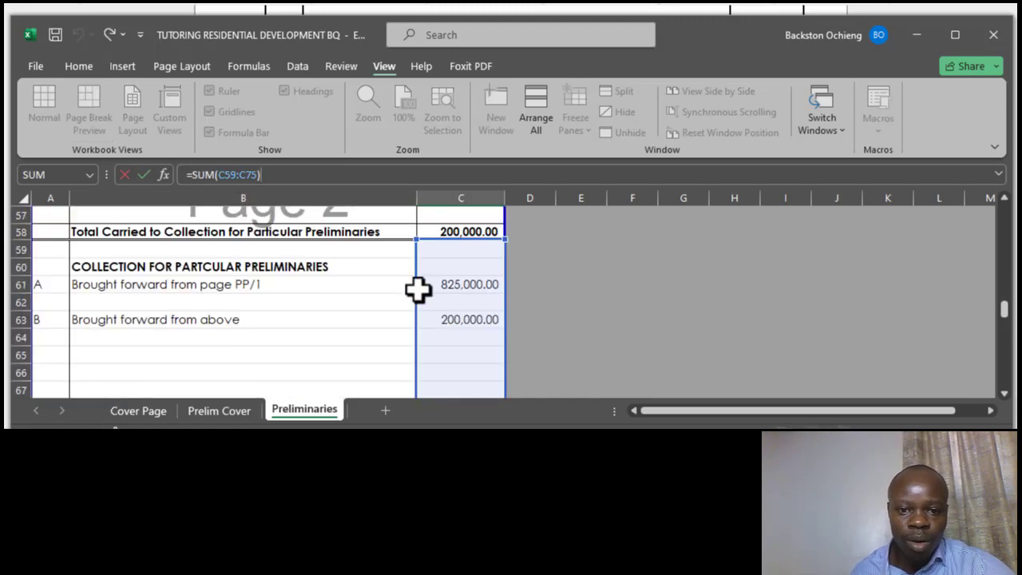
{"action": "left_click", "coordinate": [400, 319]}
{"action": "scroll", "coordinate": [401, 318], "scroll_direction": "down", "scroll_amount": 3}
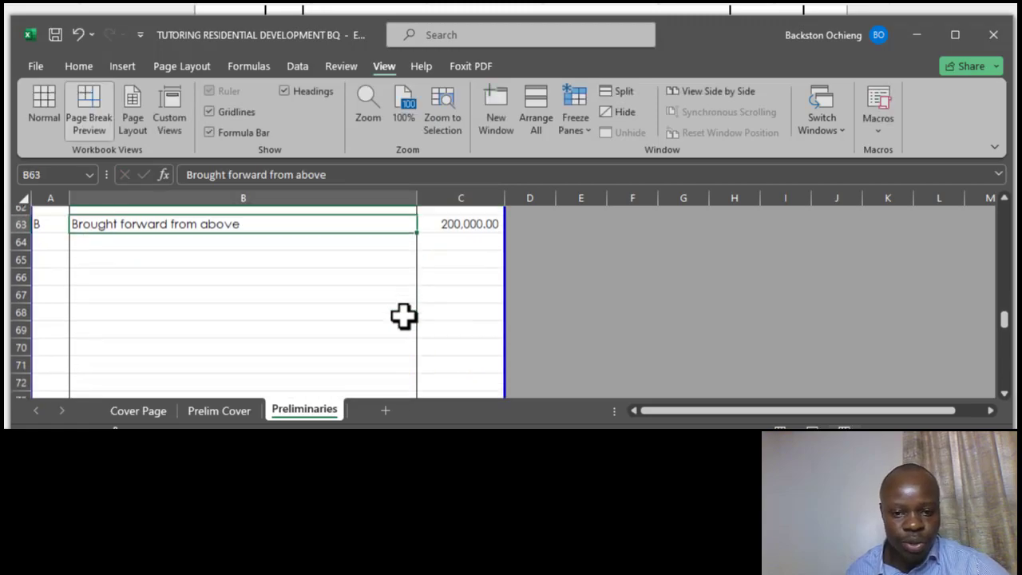
- Reword the final total description in B76 to Total for Particular Preliminaries Carried to Grand Summary
{"action": "scroll", "coordinate": [403, 316], "scroll_direction": "down", "scroll_amount": 1}
{"action": "left_click", "coordinate": [269, 271]}
{"action": "left_click", "coordinate": [315, 335]}
{"action": "left_click", "coordinate": [206, 289]}
{"action": "left_click", "coordinate": [169, 337]}
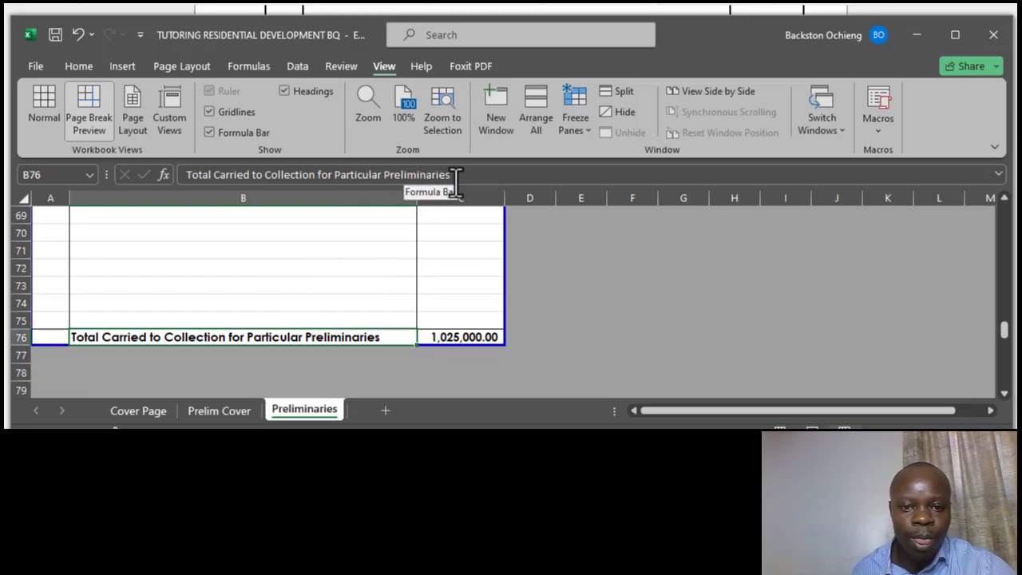
{"action": "left_click", "coordinate": [333, 176]}
{"action": "key", "text": "BackSpace"}
{"action": "key", "text": "BackSpace"}
{"action": "key", "text": "BackSpace"}
{"action": "key", "text": "BackSpace"}
{"action": "key", "text": "BackSpace"}
{"action": "key", "text": "BackSpace"}
{"action": "key", "text": "BackSpace"}
{"action": "key", "text": "BackSpace"}
{"action": "key", "text": "BackSpace"}
{"action": "key", "text": "BackSpace"}
{"action": "key", "text": "BackSpace"}
{"action": "key", "text": "BackSpace"}
{"action": "key", "text": "BackSpace"}
{"action": "key", "text": "BackSpace"}
{"action": "key", "text": "BackSpace"}
{"action": "key", "text": "BackSpace"}
{"action": "key", "text": "BackSpace"}
{"action": "key", "text": "BackSpace"}
{"action": "key", "text": "BackSpace"}
{"action": "key", "text": "BackSpace"}
{"action": "key", "text": "BackSpace"}
{"action": "key", "text": "BackSpace"}
{"action": "key", "text": "BackSpace"}
{"action": "key", "text": "BackSpace"}
{"action": "key", "text": "BackSpace"}
{"action": "key", "text": "BackSpace"}
{"action": "type", "text": "for"}
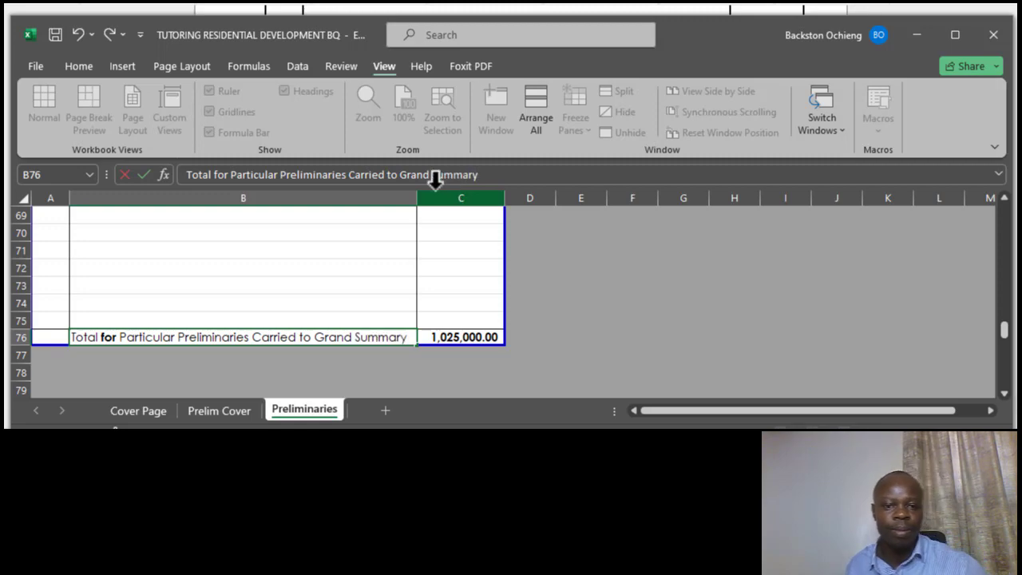
{"action": "left_click", "coordinate": [247, 251]}
{"action": "left_click", "coordinate": [272, 270]}
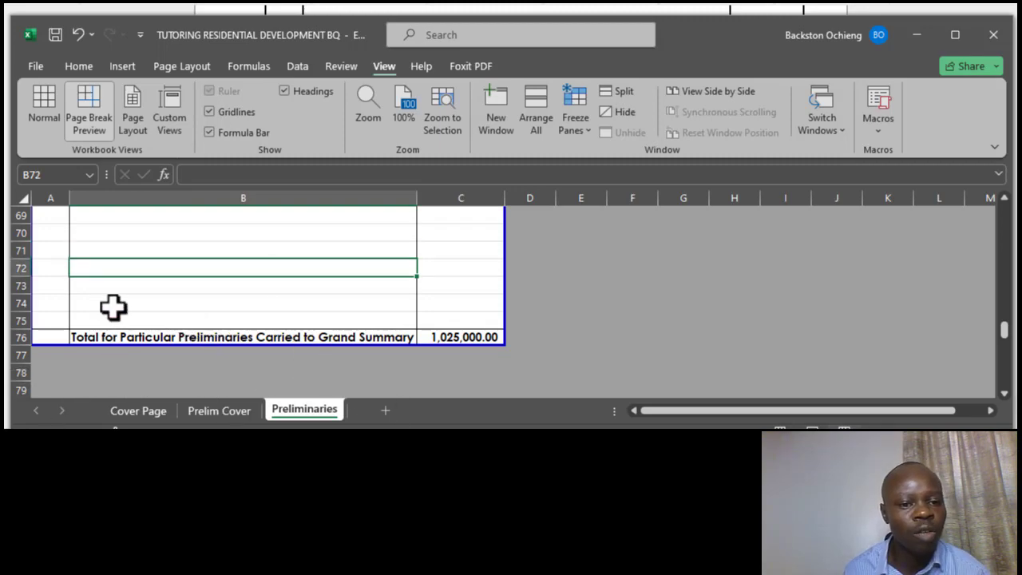
- Check the reworded total description in B76 and the sum formula beside it in C76
{"action": "left_click", "coordinate": [228, 304]}
{"action": "left_click", "coordinate": [409, 337]}
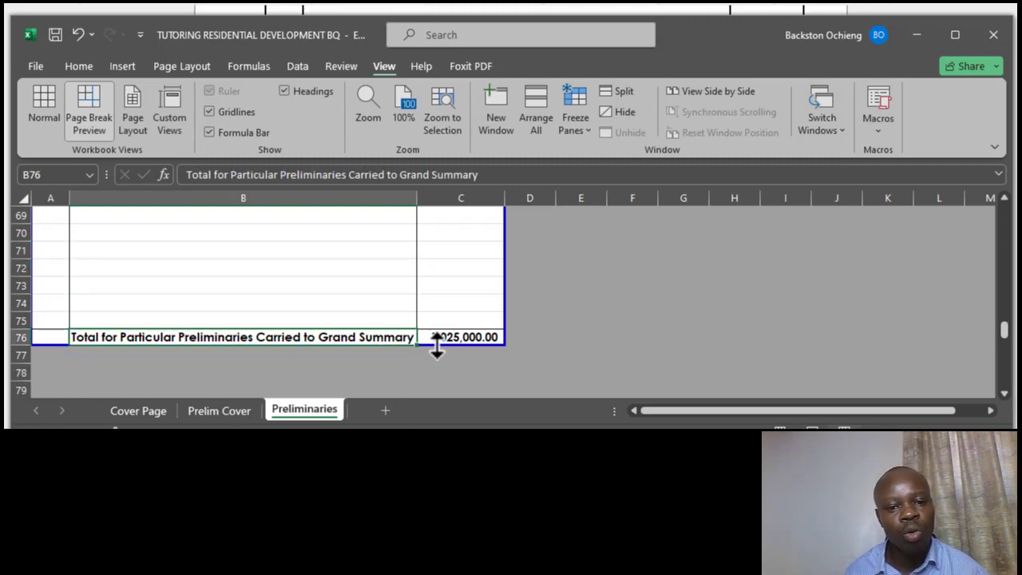
{"action": "left_click", "coordinate": [452, 338]}
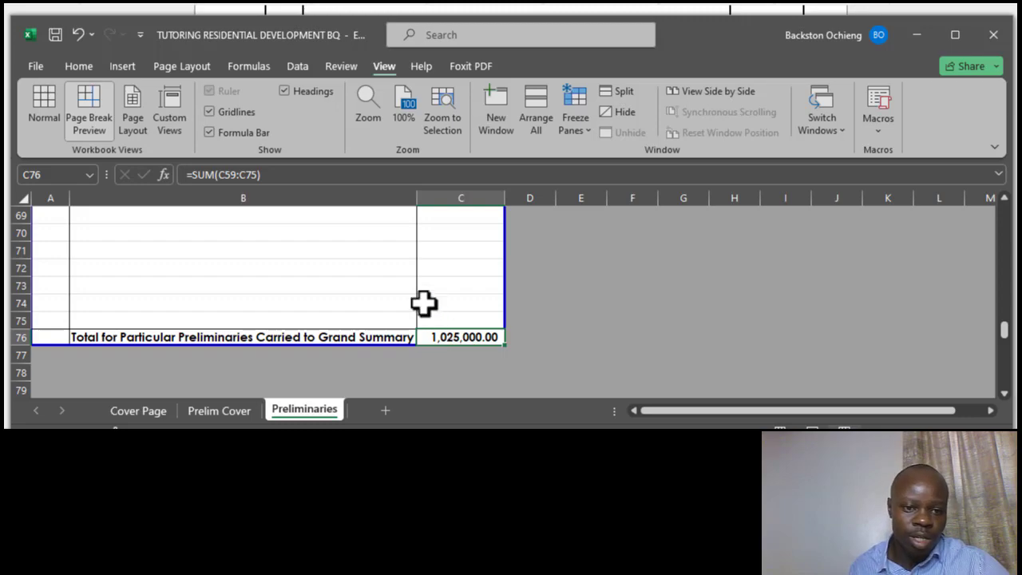
{"action": "left_click", "coordinate": [383, 254]}
{"action": "scroll", "coordinate": [415, 264], "scroll_direction": "up", "scroll_amount": 6}
{"action": "left_click", "coordinate": [317, 300]}
{"action": "left_click_drag", "start_coordinate": [317, 300], "coordinate": [322, 298]}
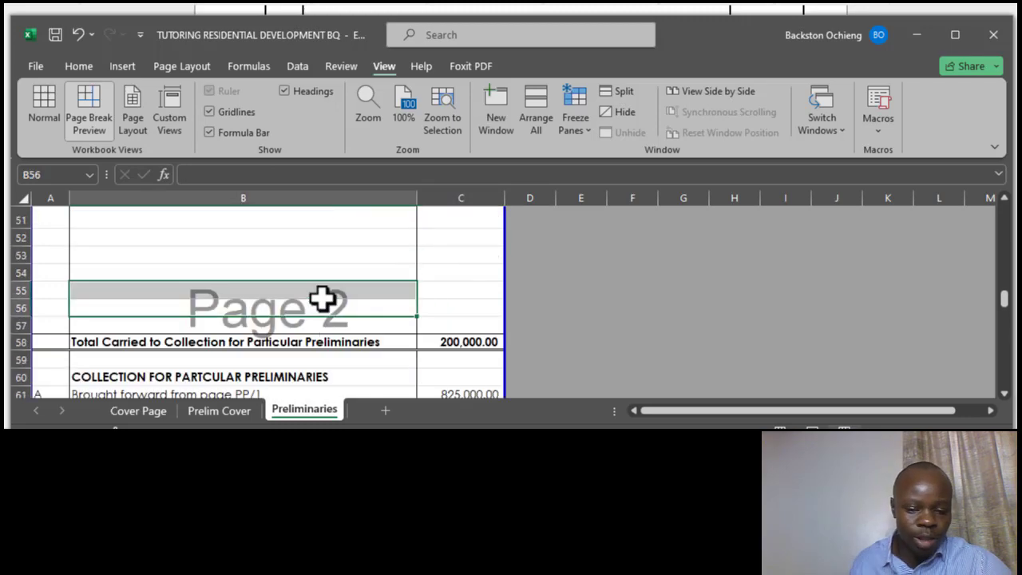
- Examine both Particular Preliminaries pages in the print preview, including their totals and footers, and return to the sheet
{"action": "key", "text": "ctrl+p"}
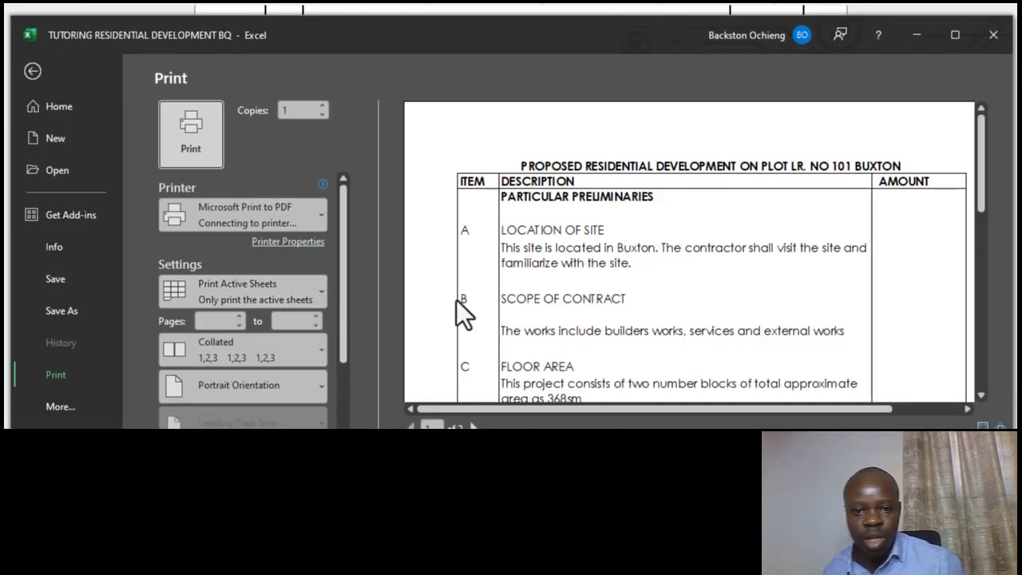
{"action": "scroll", "coordinate": [727, 228], "scroll_direction": "down", "scroll_amount": 10}
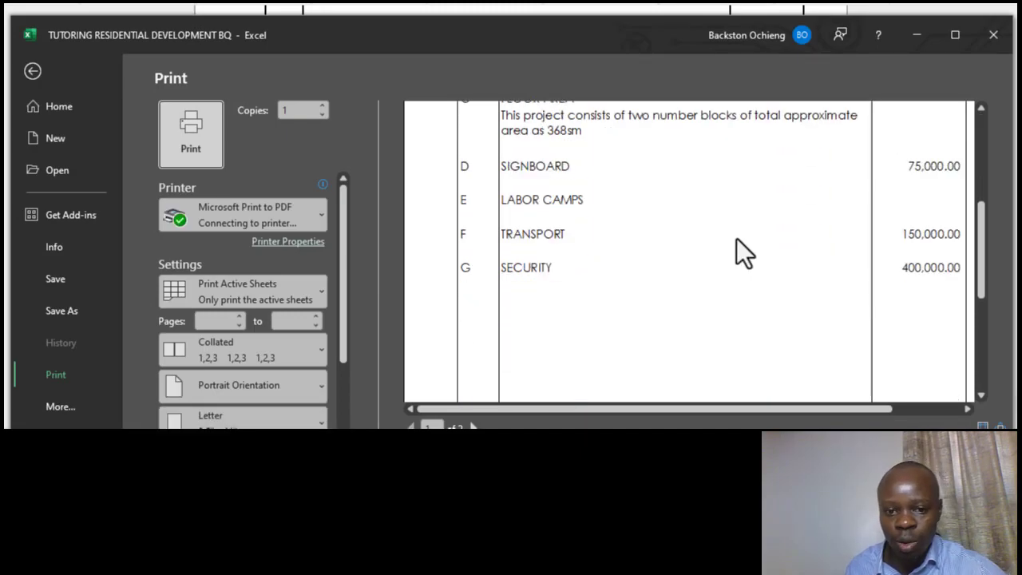
{"action": "scroll", "coordinate": [734, 246], "scroll_direction": "down", "scroll_amount": 3}
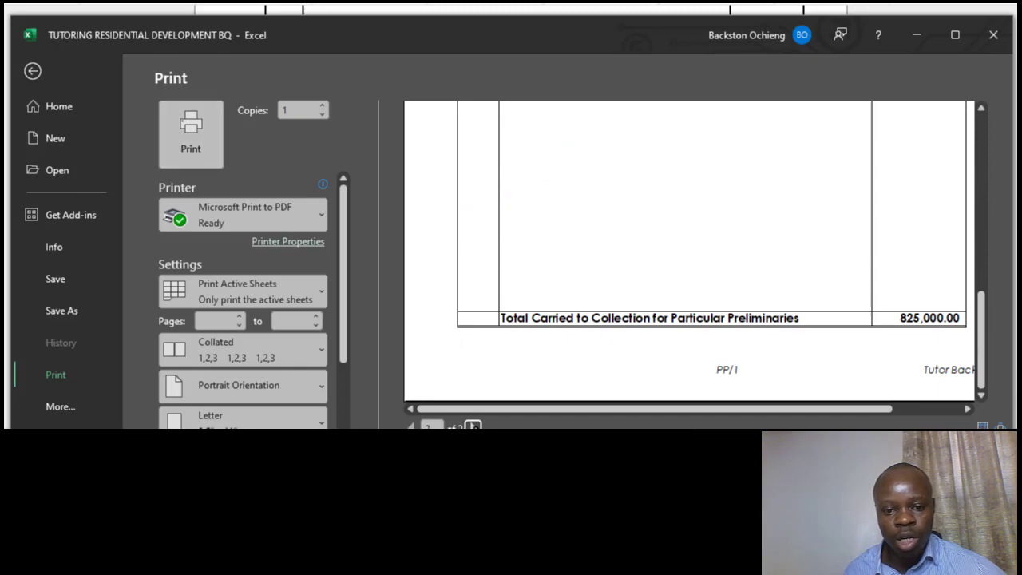
{"action": "left_click", "coordinate": [476, 428]}
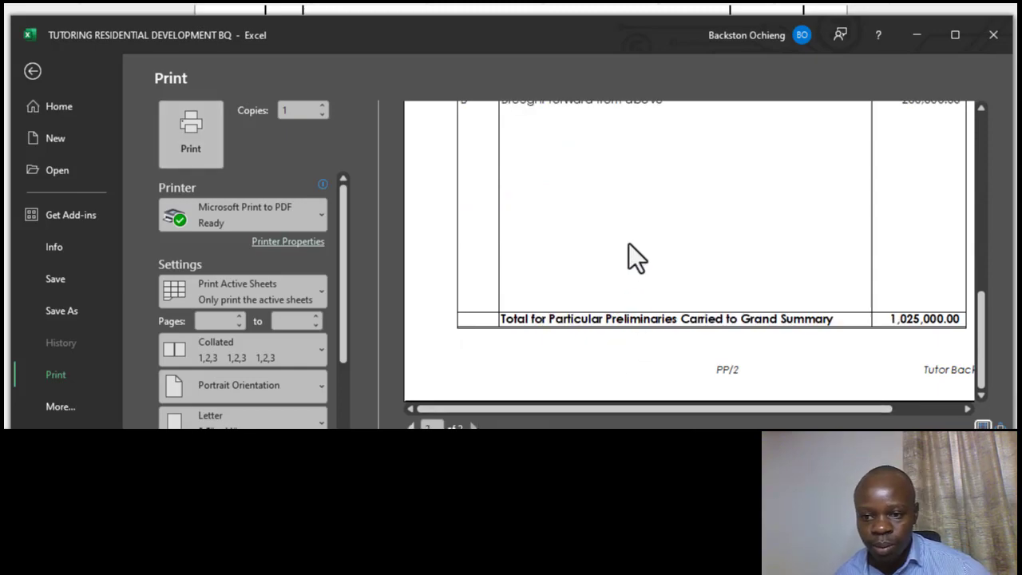
{"action": "scroll", "coordinate": [631, 256], "scroll_direction": "up", "scroll_amount": 10}
{"action": "scroll", "coordinate": [634, 263], "scroll_direction": "up", "scroll_amount": 3}
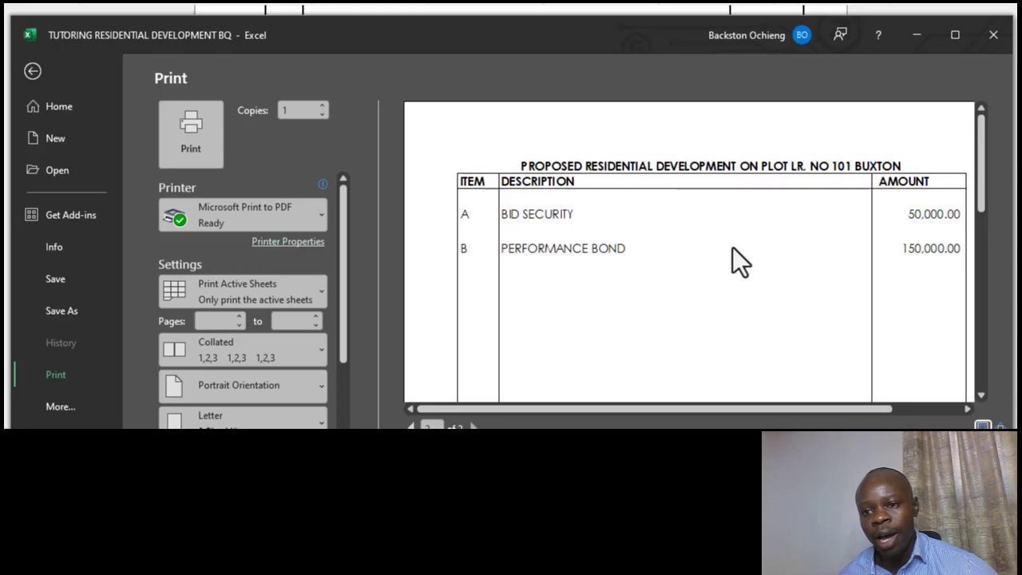
{"action": "scroll", "coordinate": [730, 247], "scroll_direction": "down", "scroll_amount": 3}
{"action": "scroll", "coordinate": [730, 224], "scroll_direction": "down", "scroll_amount": 10}
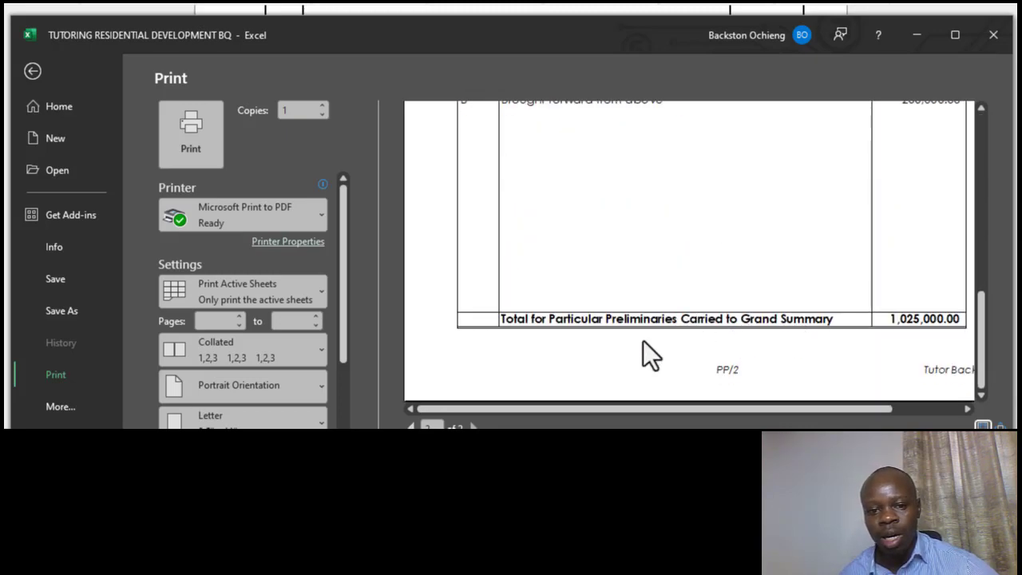
{"action": "left_click_drag", "start_coordinate": [551, 409], "coordinate": [707, 411]}
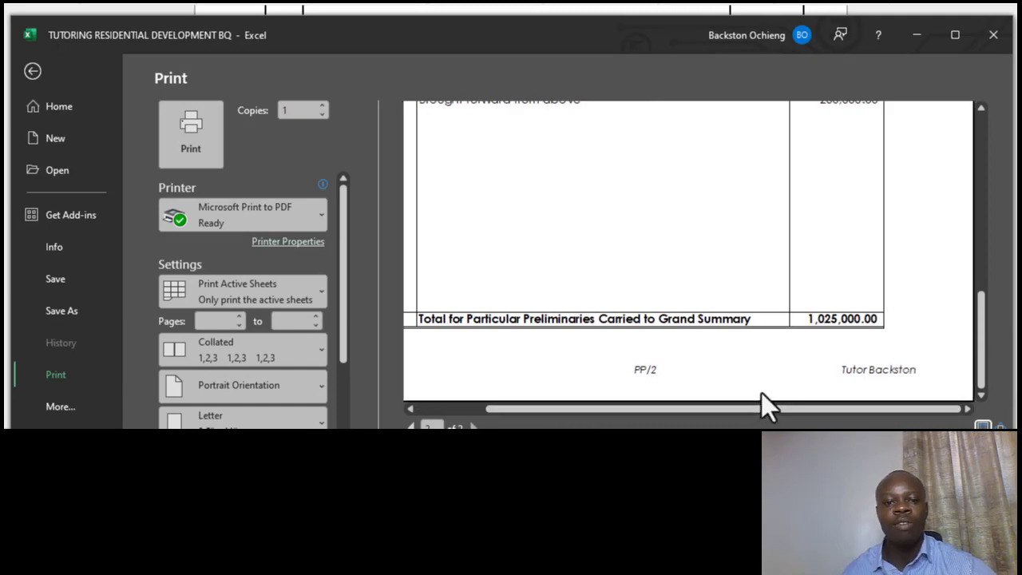
{"action": "left_click_drag", "start_coordinate": [676, 412], "coordinate": [615, 414]}
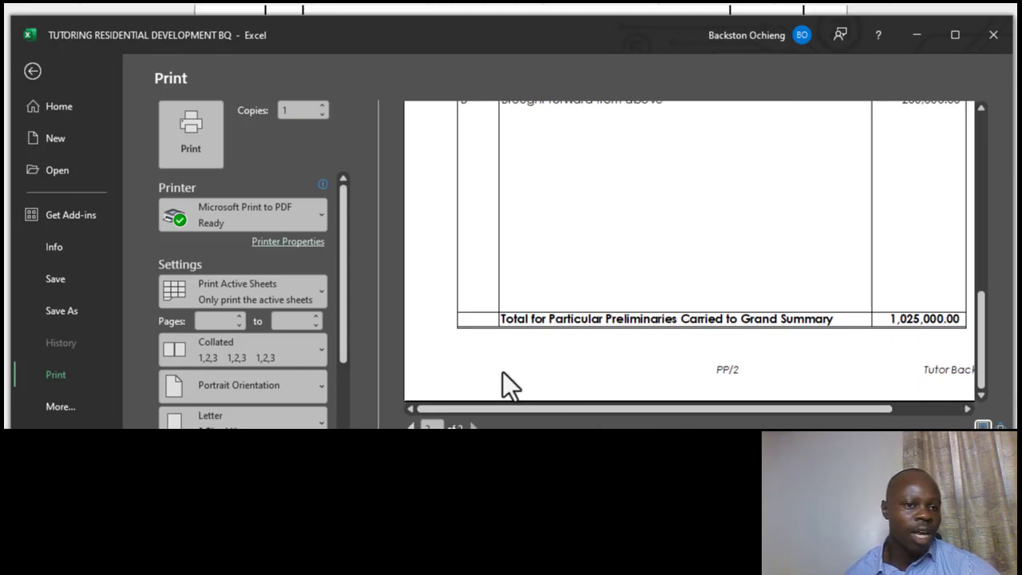
{"action": "left_click", "coordinate": [33, 71]}
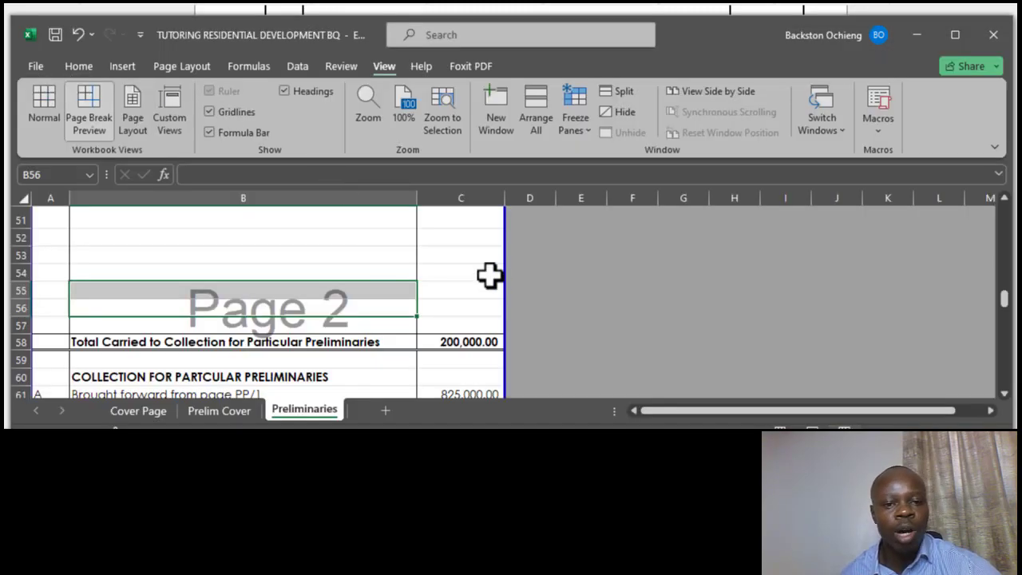
- Look over the Preliminaries sheet from the collection entries back through the first page's items
{"action": "scroll", "coordinate": [281, 298], "scroll_direction": "down", "scroll_amount": 7}
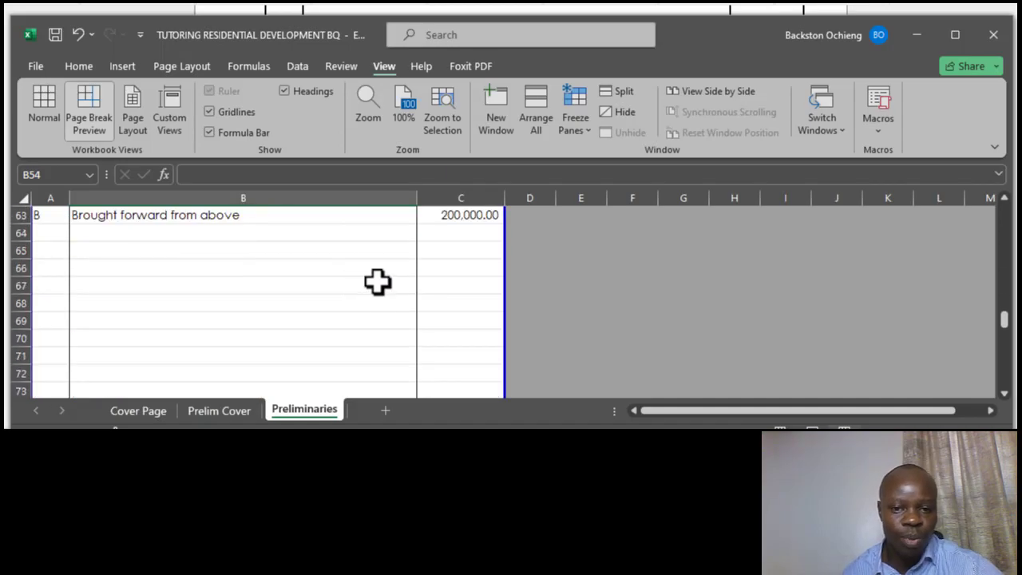
{"action": "left_click", "coordinate": [272, 252]}
{"action": "scroll", "coordinate": [445, 283], "scroll_direction": "up", "scroll_amount": 20}
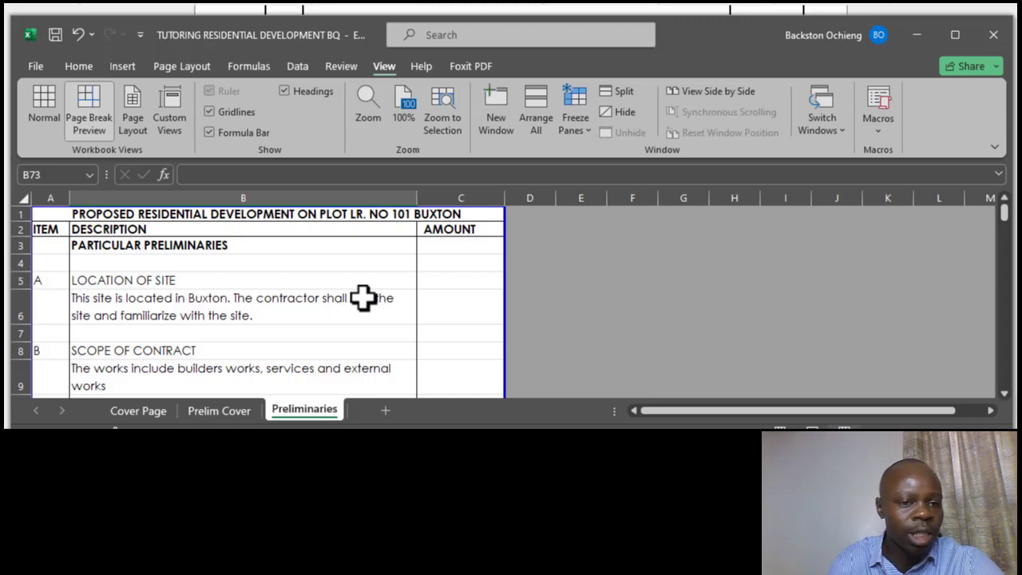
{"action": "left_click", "coordinate": [316, 304]}
{"action": "scroll", "coordinate": [359, 289], "scroll_direction": "down", "scroll_amount": 3}
{"action": "scroll", "coordinate": [363, 292], "scroll_direction": "down", "scroll_amount": 4}
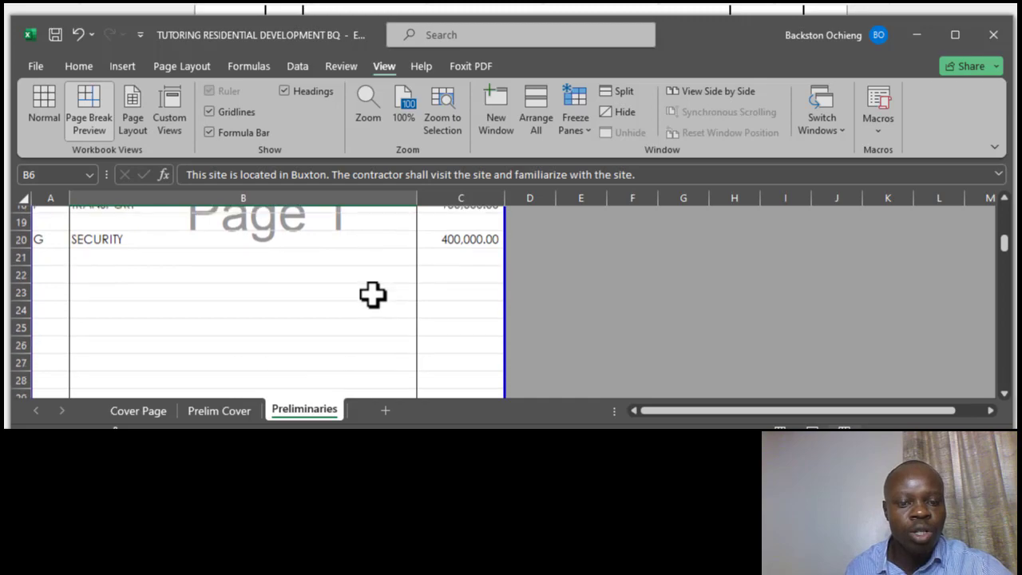
{"action": "left_click", "coordinate": [301, 303]}
- Examine the SECTION 1: PRELIMINARIES title on the Prelim Cover sheet
{"action": "left_click", "coordinate": [220, 410]}
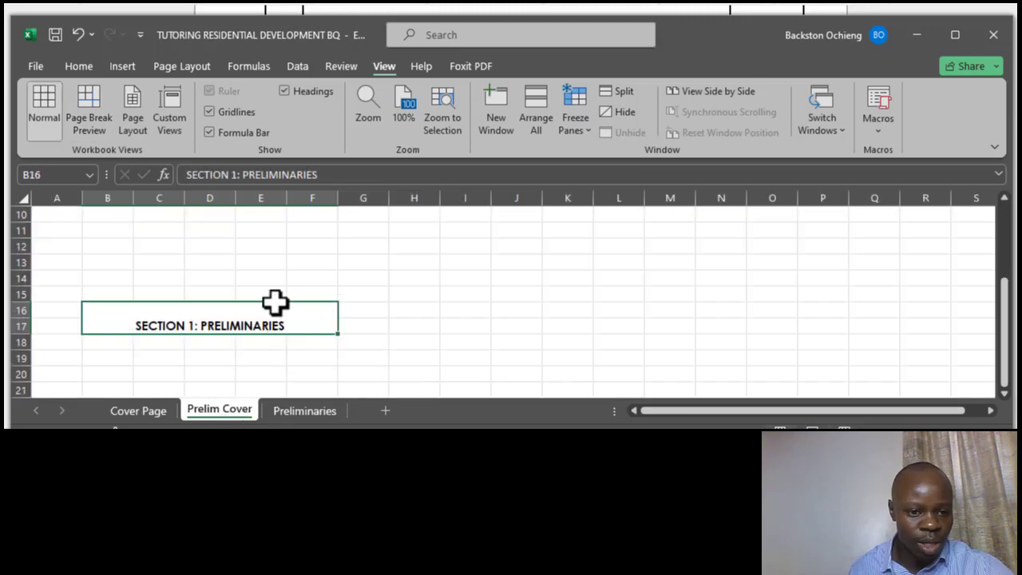
{"action": "left_click", "coordinate": [413, 308]}
{"action": "left_click", "coordinate": [241, 320]}
{"action": "left_click", "coordinate": [224, 279]}
{"action": "left_click", "coordinate": [246, 318]}
{"action": "left_click", "coordinate": [257, 279]}
{"action": "left_click", "coordinate": [256, 325]}
{"action": "left_click", "coordinate": [226, 260]}
{"action": "left_click", "coordinate": [240, 321]}
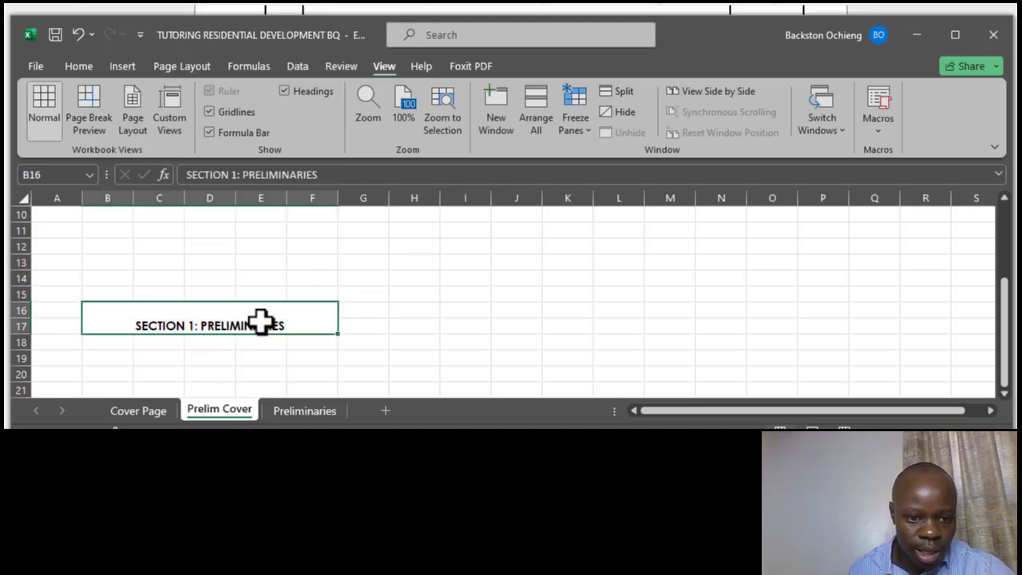
{"action": "left_click", "coordinate": [162, 413]}
{"action": "left_click", "coordinate": [204, 417]}
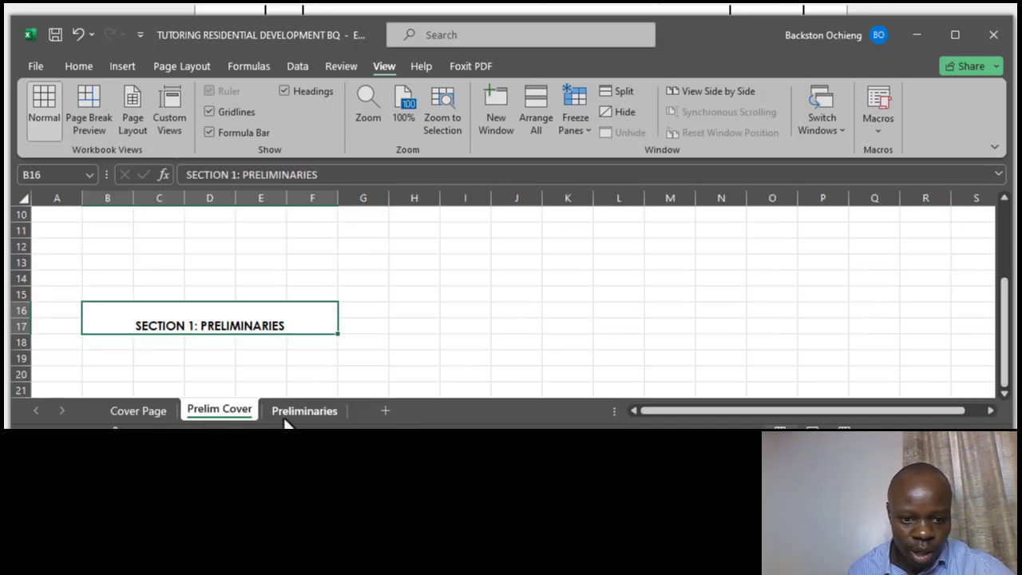
- Review the second page's items, the collection heading and the final total row on the Preliminaries sheet
{"action": "left_click", "coordinate": [285, 420]}
{"action": "scroll", "coordinate": [291, 304], "scroll_direction": "down", "scroll_amount": 11}
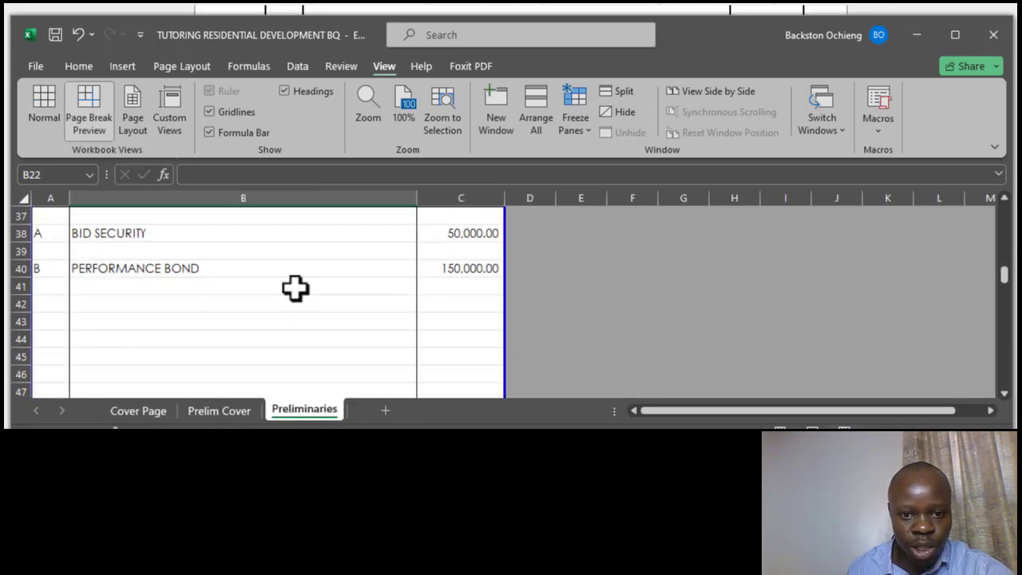
{"action": "scroll", "coordinate": [275, 294], "scroll_direction": "down", "scroll_amount": 4}
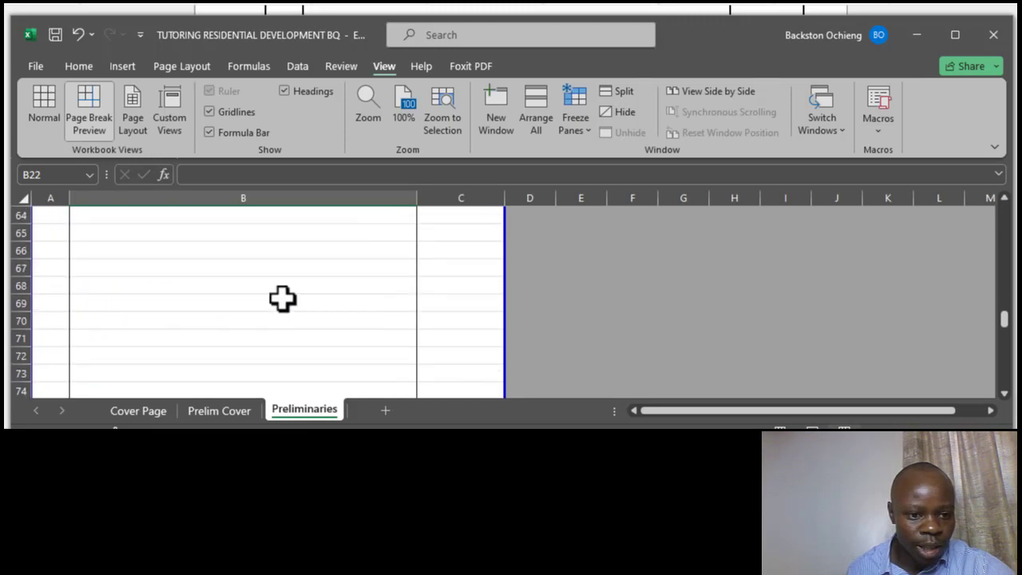
{"action": "scroll", "coordinate": [176, 288], "scroll_direction": "up", "scroll_amount": 2}
{"action": "left_click", "coordinate": [245, 247]}
{"action": "left_click", "coordinate": [237, 317]}
{"action": "left_click", "coordinate": [268, 253]}
{"action": "scroll", "coordinate": [340, 308], "scroll_direction": "down", "scroll_amount": 5}
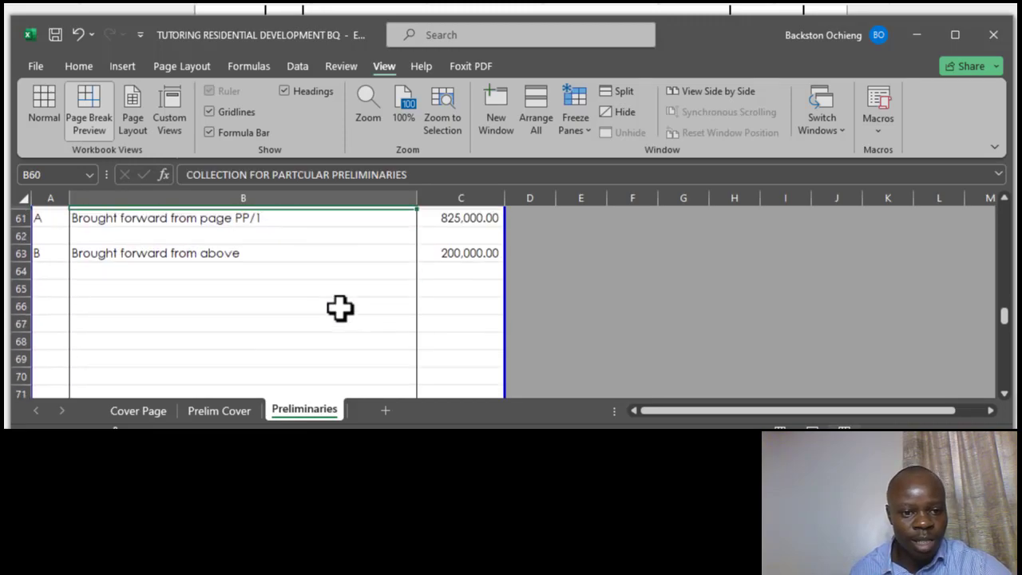
{"action": "left_click", "coordinate": [286, 238]}
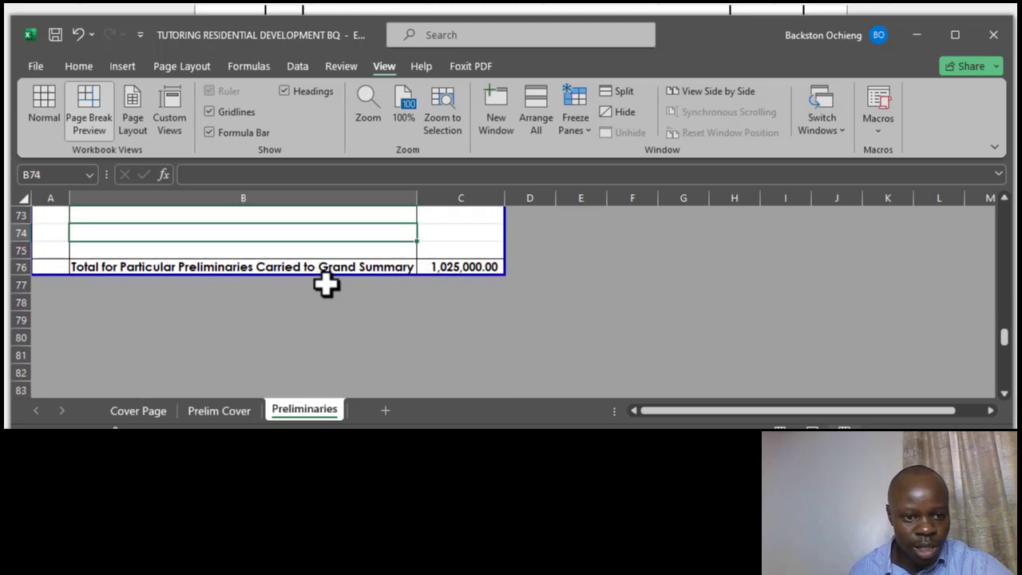
{"action": "scroll", "coordinate": [325, 284], "scroll_direction": "up", "scroll_amount": 1}
{"action": "left_click", "coordinate": [264, 256]}
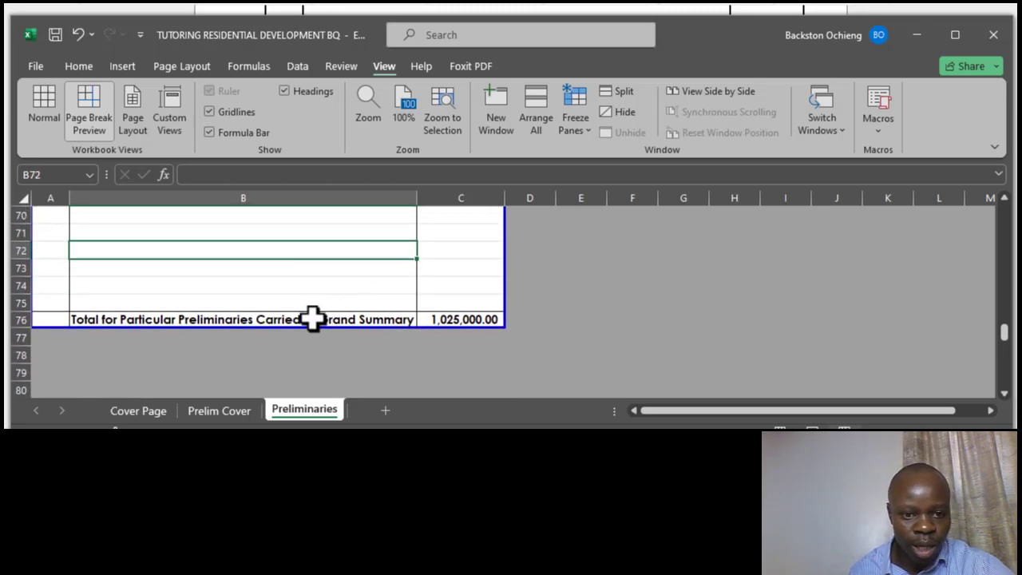
- Reword the final total label in B76 to "Total for Particular Preliminaries Carried to Summary for Preliminaries"
{"action": "left_click", "coordinate": [315, 319]}
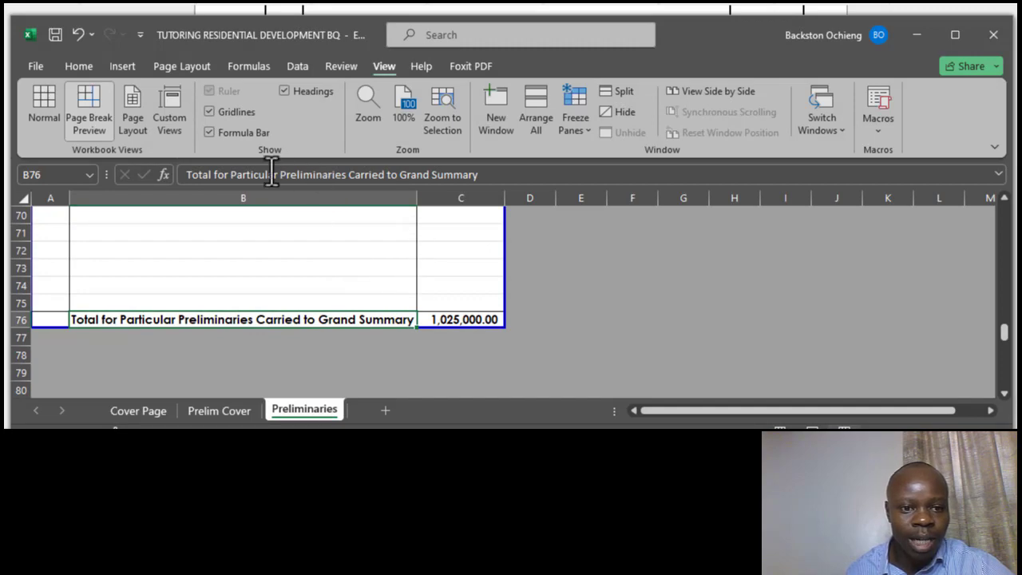
{"action": "left_click", "coordinate": [487, 177]}
{"action": "key", "text": "BackSpace"}
{"action": "key", "text": "BackSpace"}
{"action": "key", "text": "BackSpace"}
{"action": "key", "text": "BackSpace"}
{"action": "key", "text": "BackSpace"}
{"action": "key", "text": "BackSpace"}
{"action": "key", "text": "BackSpace"}
{"action": "key", "text": "BackSpace"}
{"action": "key", "text": "BackSpace"}
{"action": "key", "text": "BackSpace"}
{"action": "key", "text": "BackSpace"}
{"action": "key", "text": "BackSpace"}
{"action": "key", "text": "BackSpace"}
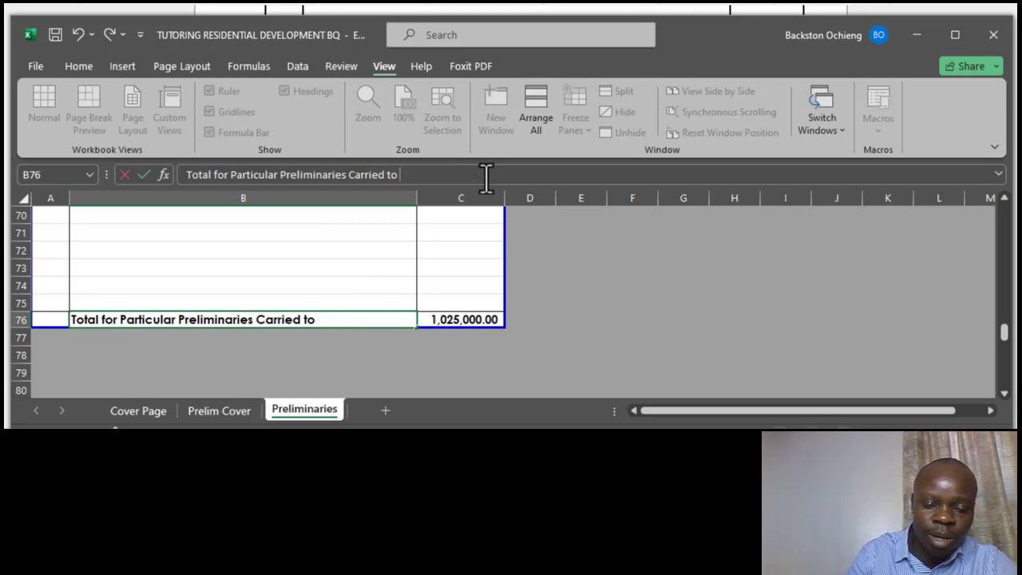
{"action": "type", "text": "Su"}
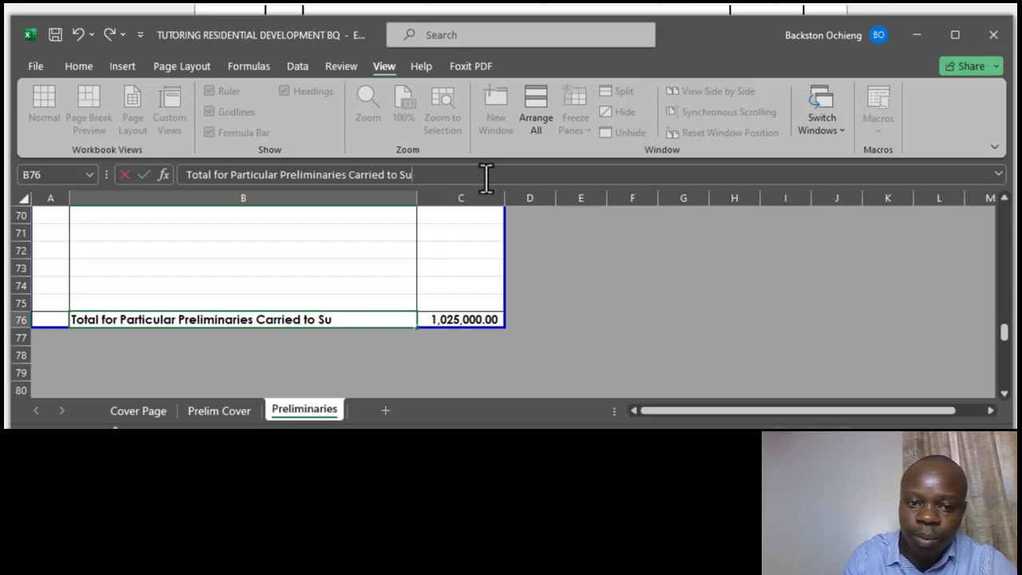
{"action": "key", "text": "BackSpace"}
{"action": "key", "text": "BackSpace"}
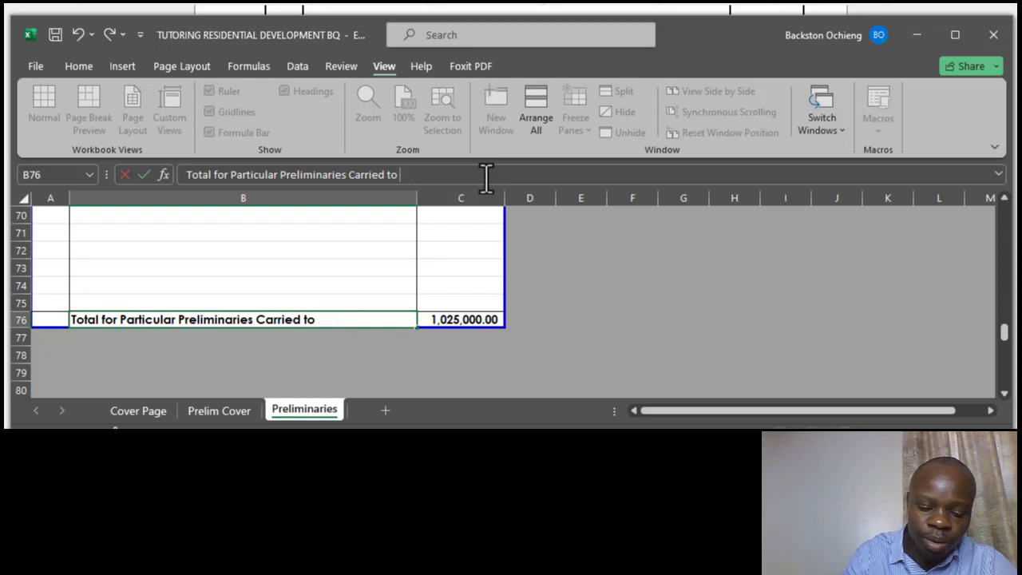
{"action": "type", "text": "Sum"}
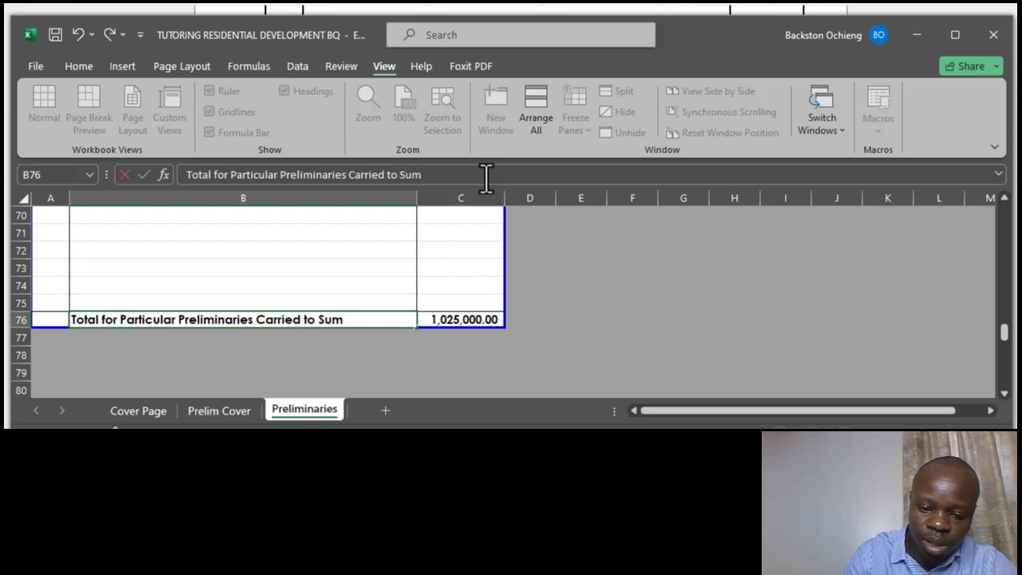
{"action": "type", "text": "mary"}
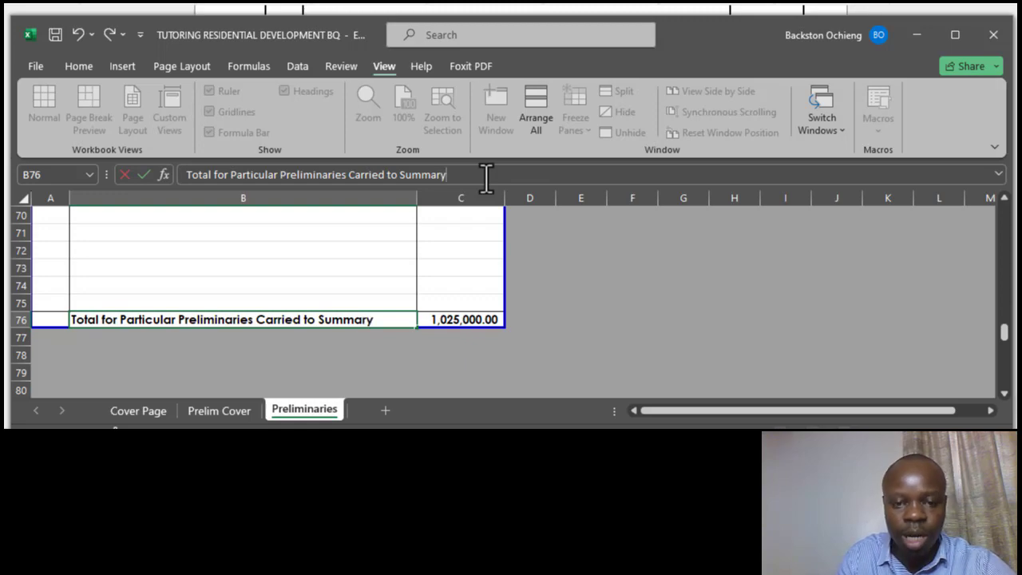
{"action": "type", "text": " for"}
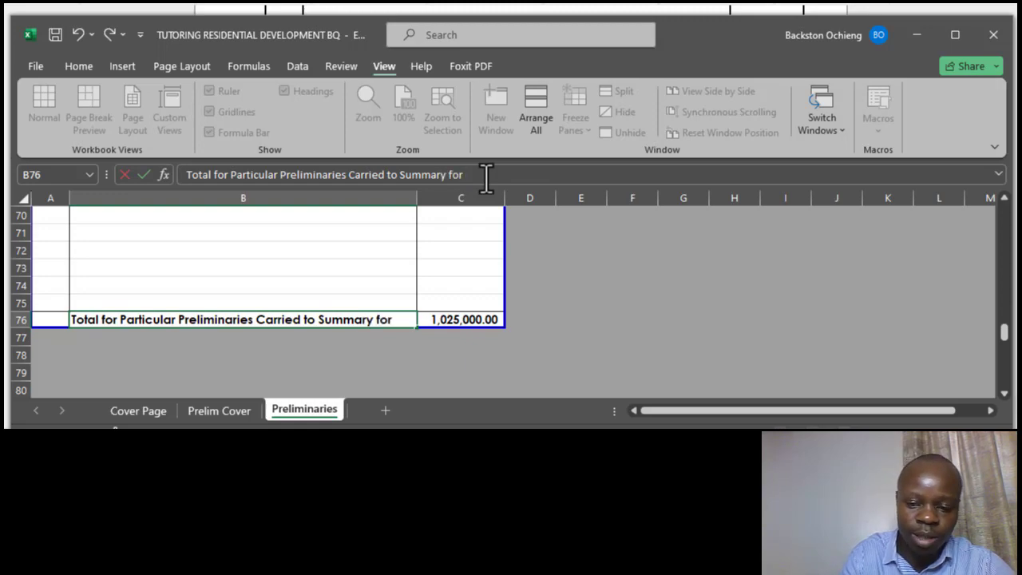
{"action": "type", "text": " Preliminaries"}
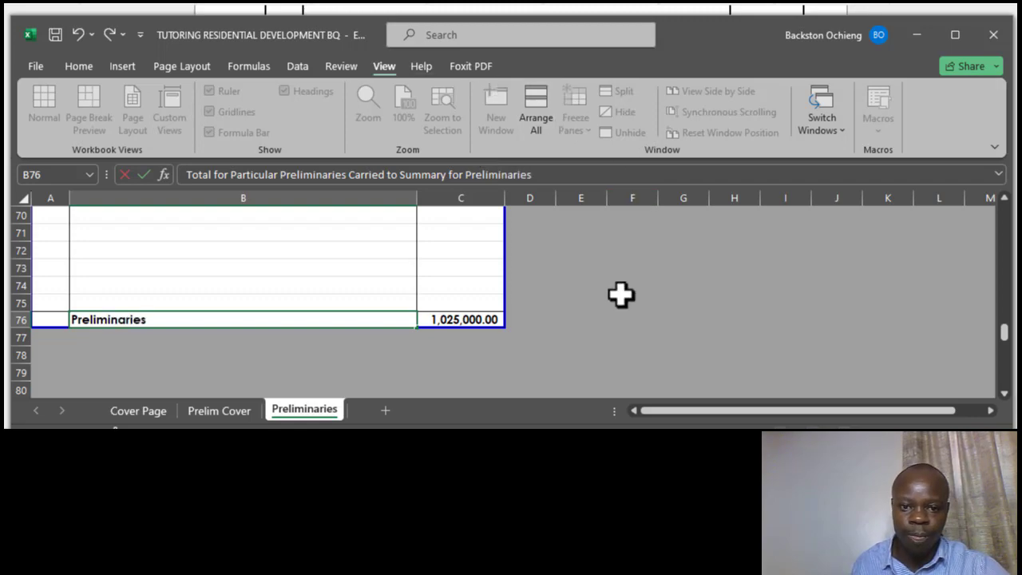
{"action": "left_click", "coordinate": [631, 299]}
- Wrap the text of the final total label in B76 within its cell
{"action": "left_click", "coordinate": [296, 271]}
{"action": "left_click_drag", "start_coordinate": [317, 309], "coordinate": [323, 313]}
{"action": "left_click", "coordinate": [329, 318]}
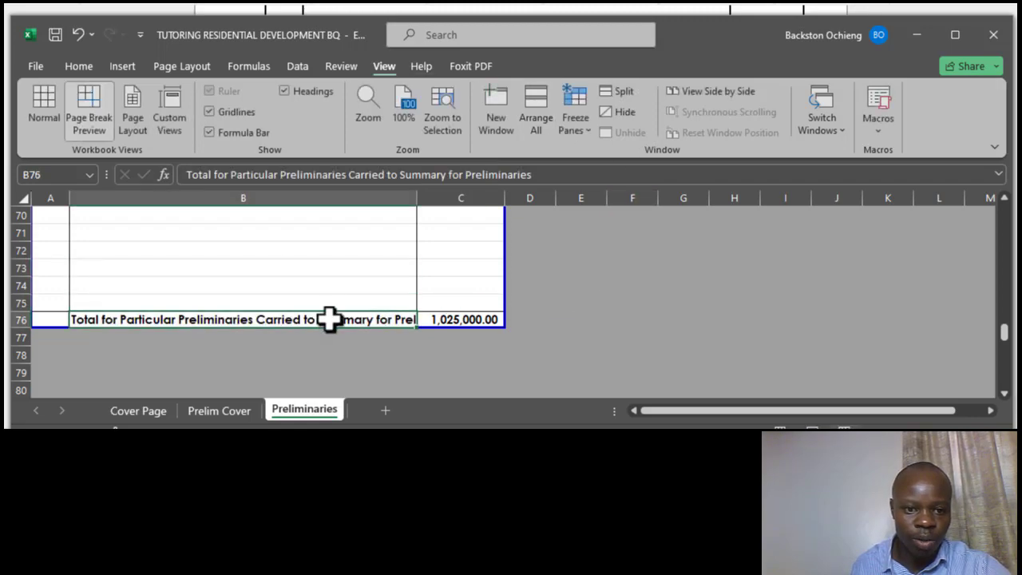
{"action": "left_click", "coordinate": [70, 68]}
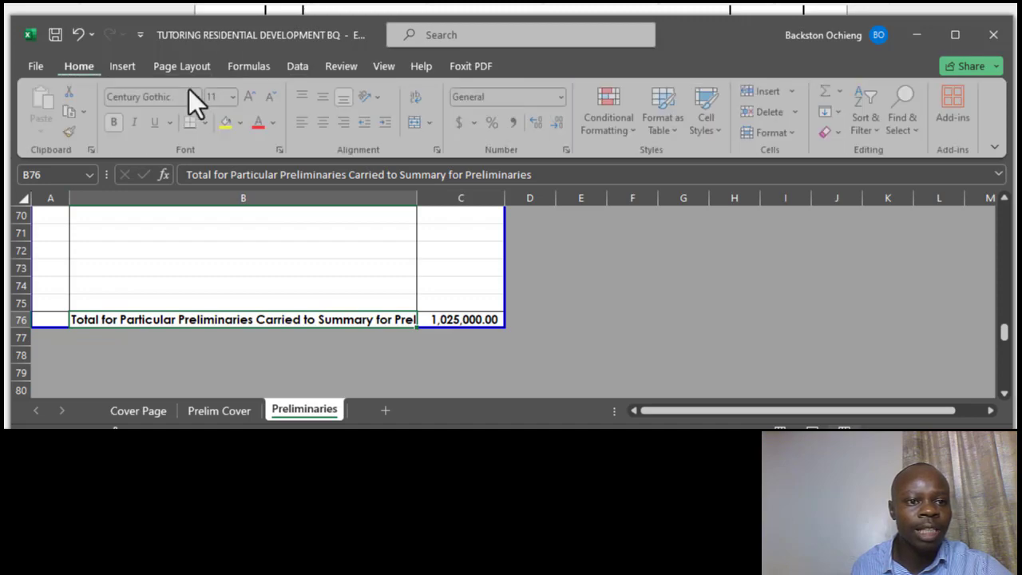
{"action": "left_click", "coordinate": [416, 98]}
{"action": "left_click", "coordinate": [267, 235]}
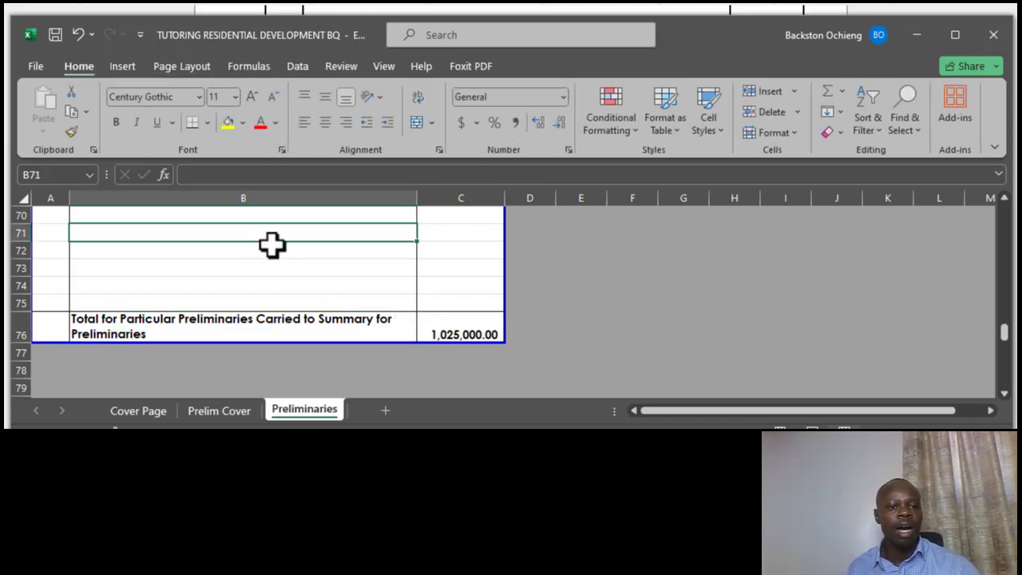
{"action": "left_click", "coordinate": [198, 331]}
{"action": "left_click", "coordinate": [206, 284]}
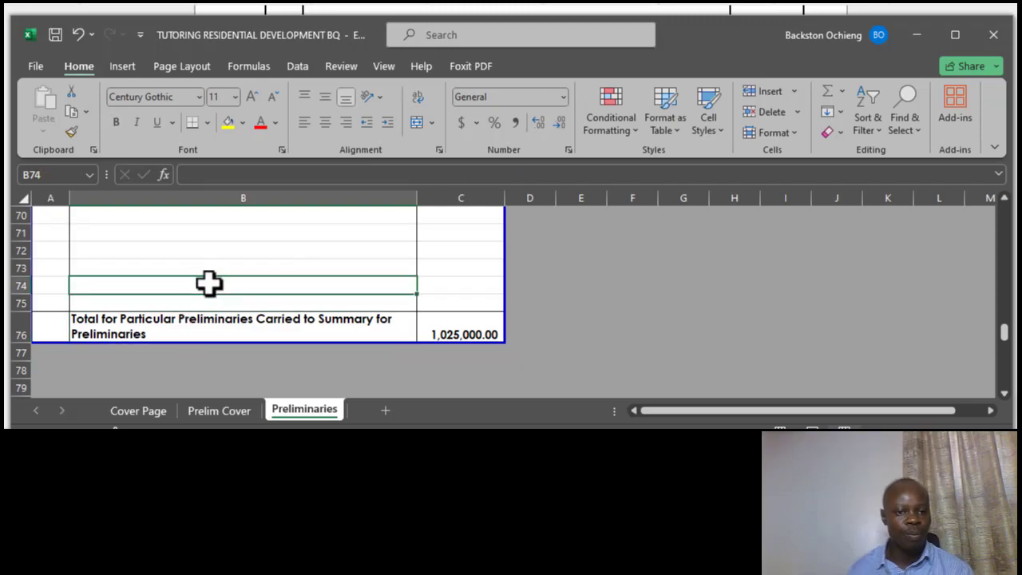
{"action": "left_click", "coordinate": [211, 327]}
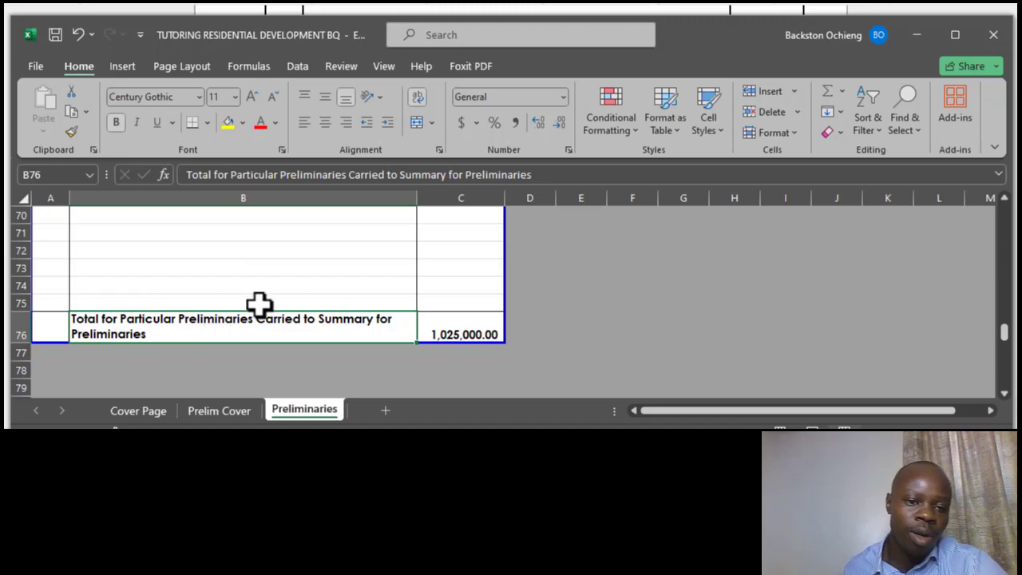
{"action": "left_click", "coordinate": [284, 251]}
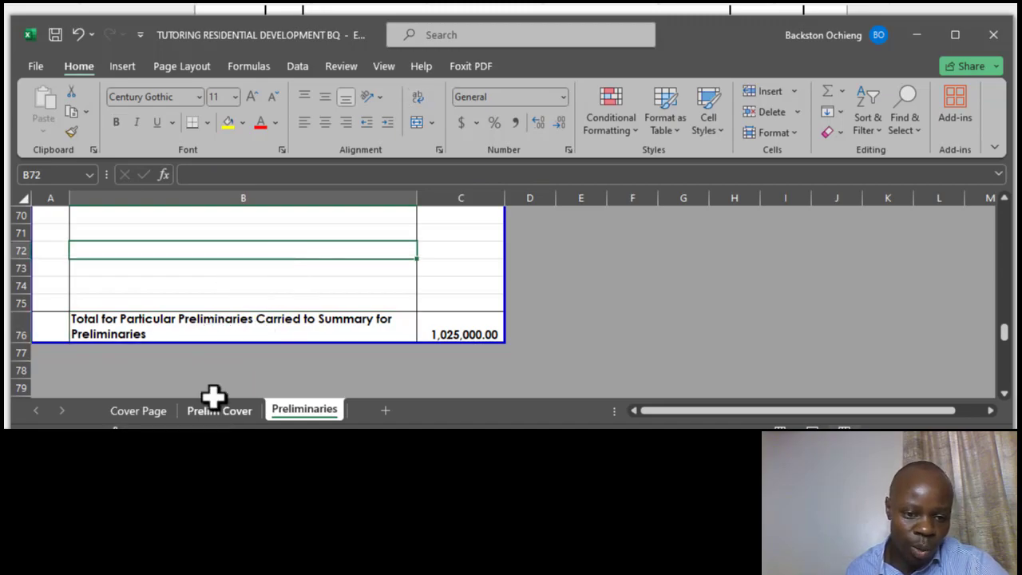
- Examine the section title on the Prelim Cover sheet and the heading rows at the start of the Preliminaries sheet
{"action": "left_click", "coordinate": [240, 412]}
{"action": "left_click", "coordinate": [275, 412]}
{"action": "left_click", "coordinate": [239, 412]}
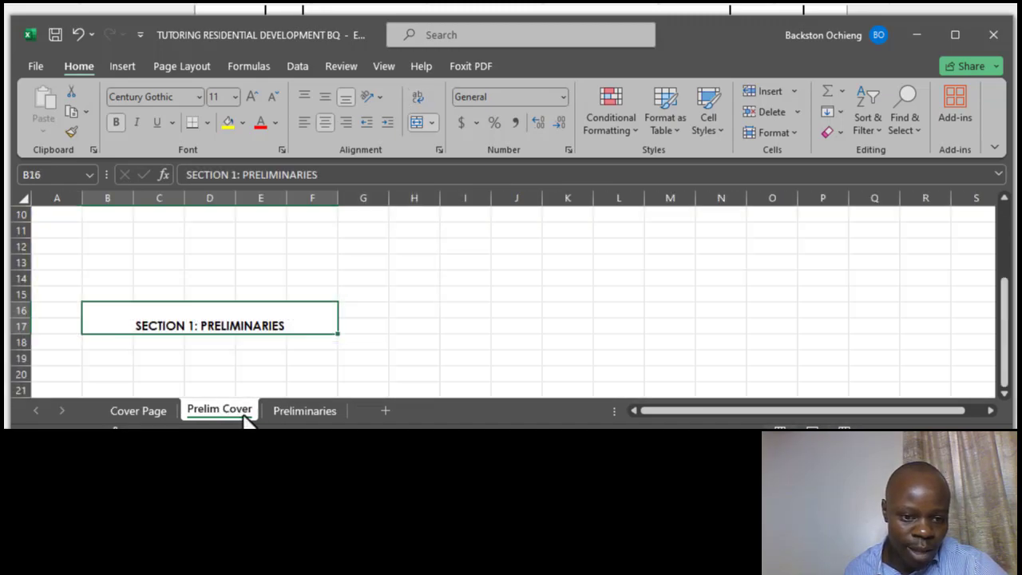
{"action": "left_click", "coordinate": [205, 249]}
{"action": "left_click", "coordinate": [223, 326]}
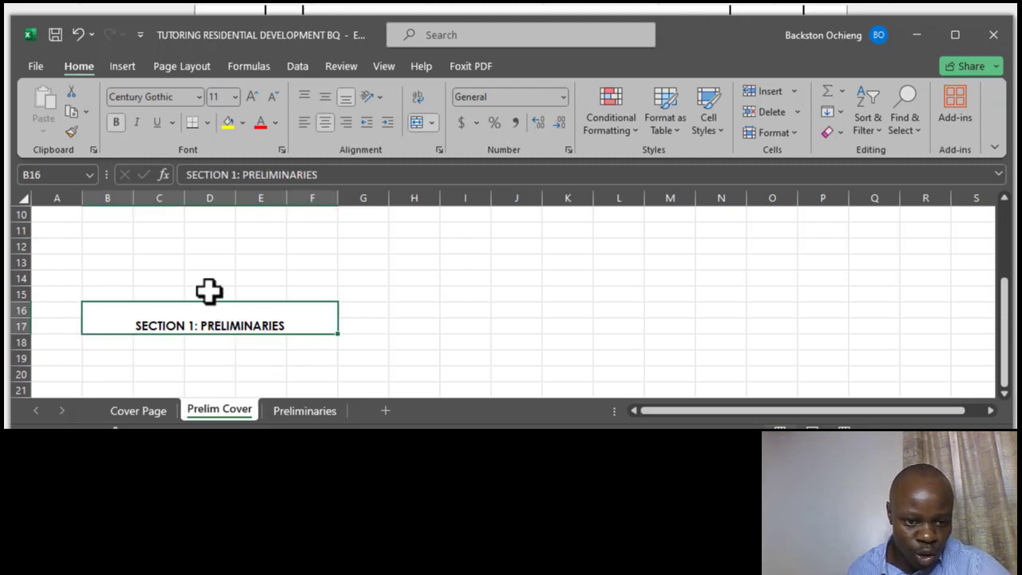
{"action": "scroll", "coordinate": [227, 276], "scroll_direction": "down", "scroll_amount": 1}
{"action": "left_click", "coordinate": [251, 310]}
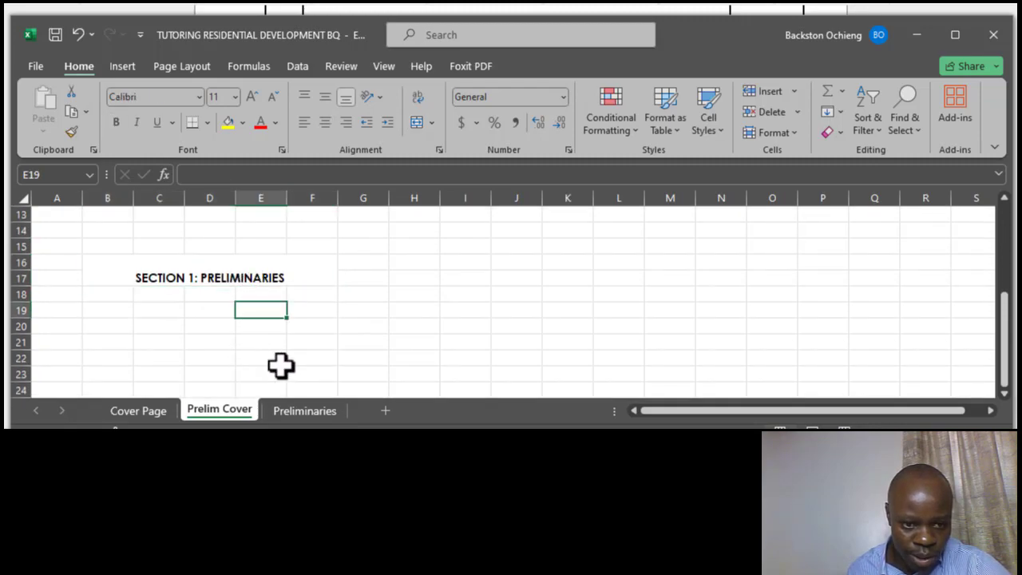
{"action": "left_click", "coordinate": [293, 412]}
{"action": "scroll", "coordinate": [256, 351], "scroll_direction": "up", "scroll_amount": 20}
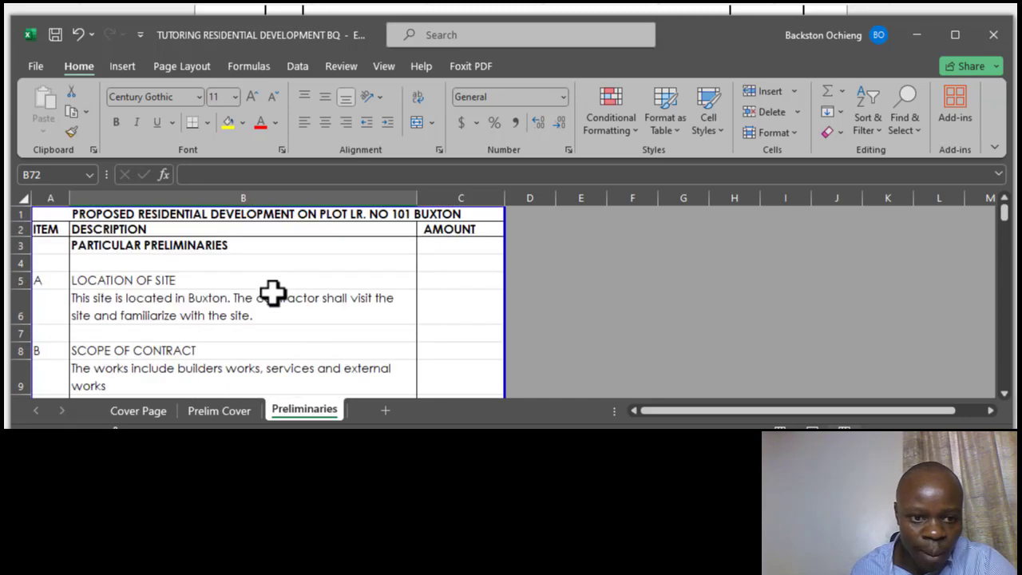
{"action": "left_click", "coordinate": [142, 217]}
{"action": "left_click", "coordinate": [143, 231]}
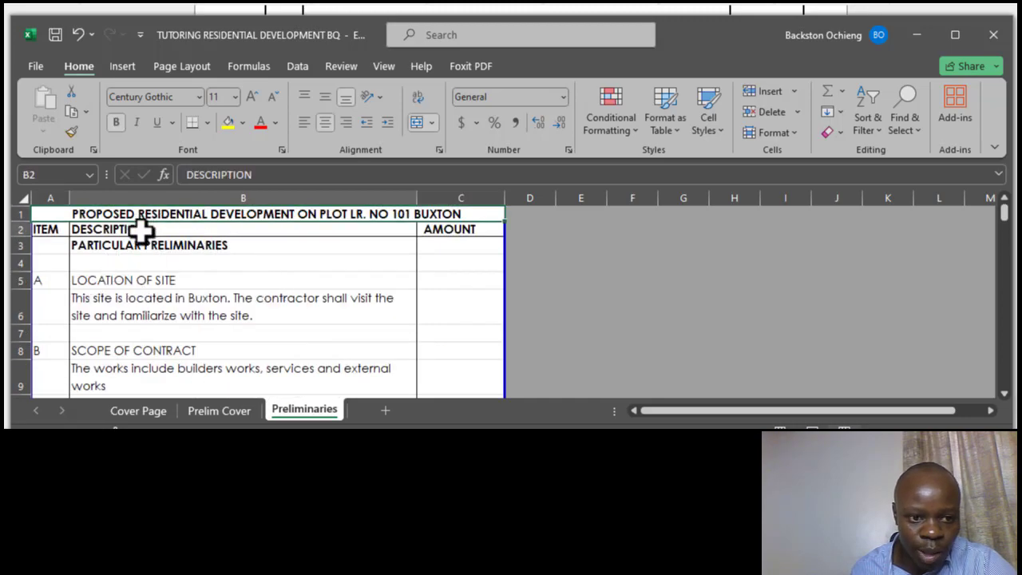
{"action": "left_click", "coordinate": [157, 249]}
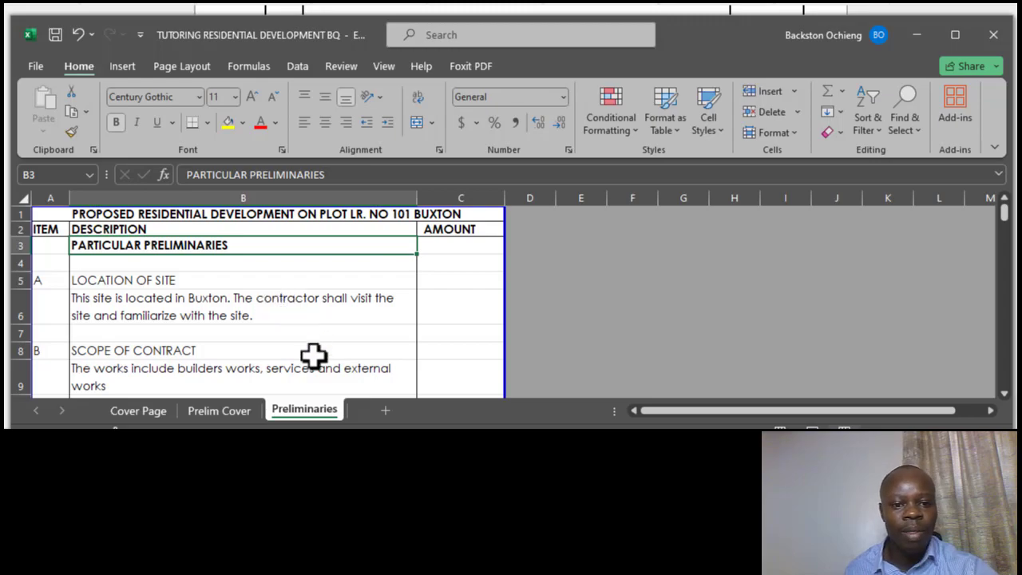
- Rename the Preliminaries sheet as Particular Preliminaries
{"action": "double_click", "coordinate": [310, 410]}
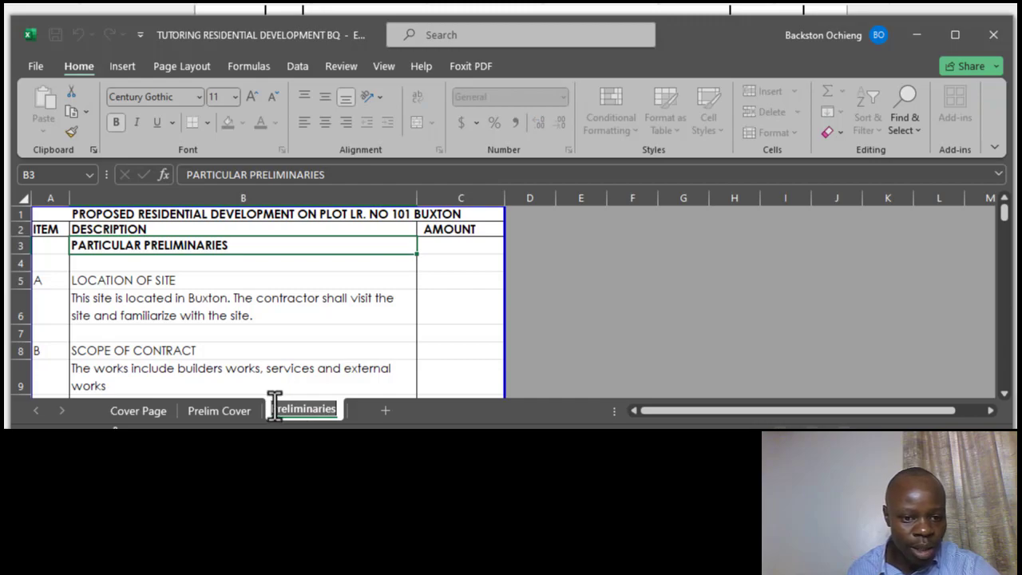
{"action": "left_click", "coordinate": [273, 405]}
{"action": "key", "text": "Return"}
{"action": "type", "text": "Parti"}
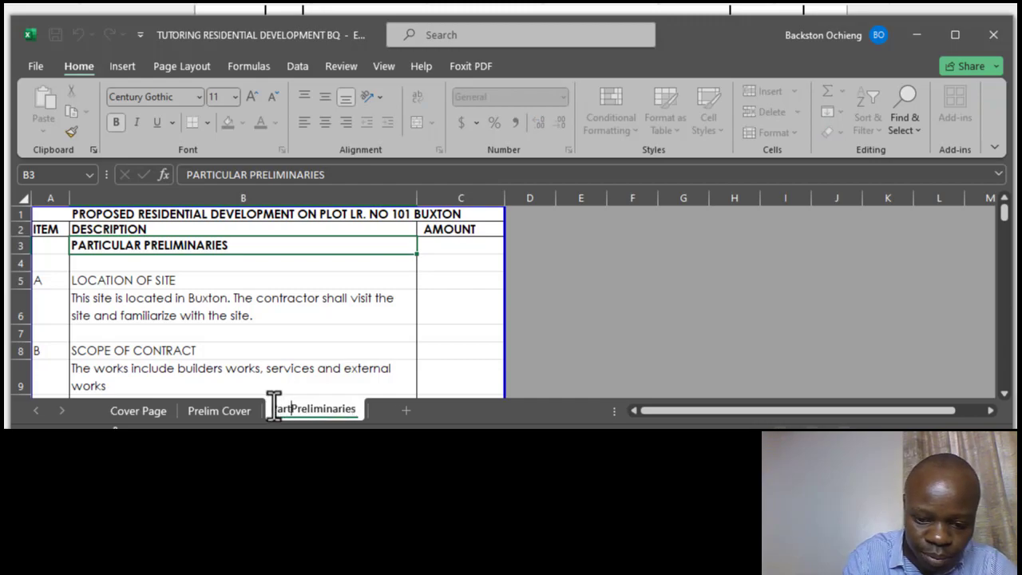
{"action": "key", "text": "BackSpace"}
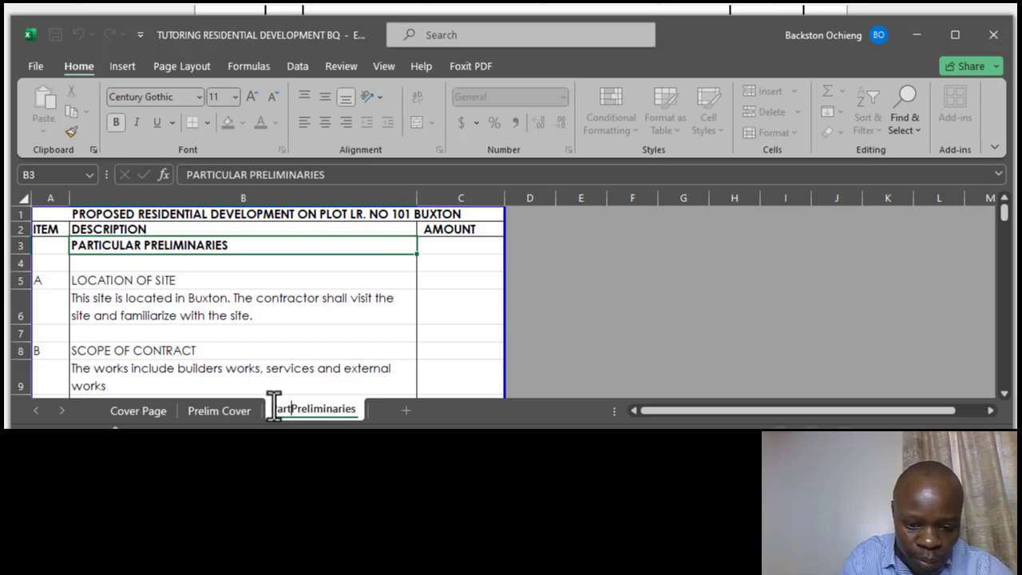
{"action": "type", "text": "iculr"}
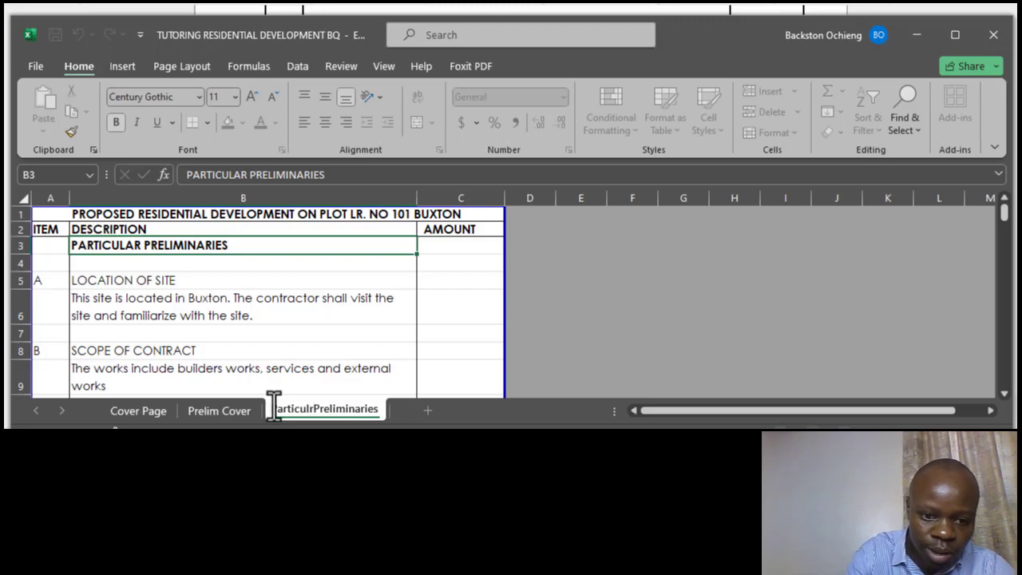
{"action": "type", "text": "ar"}
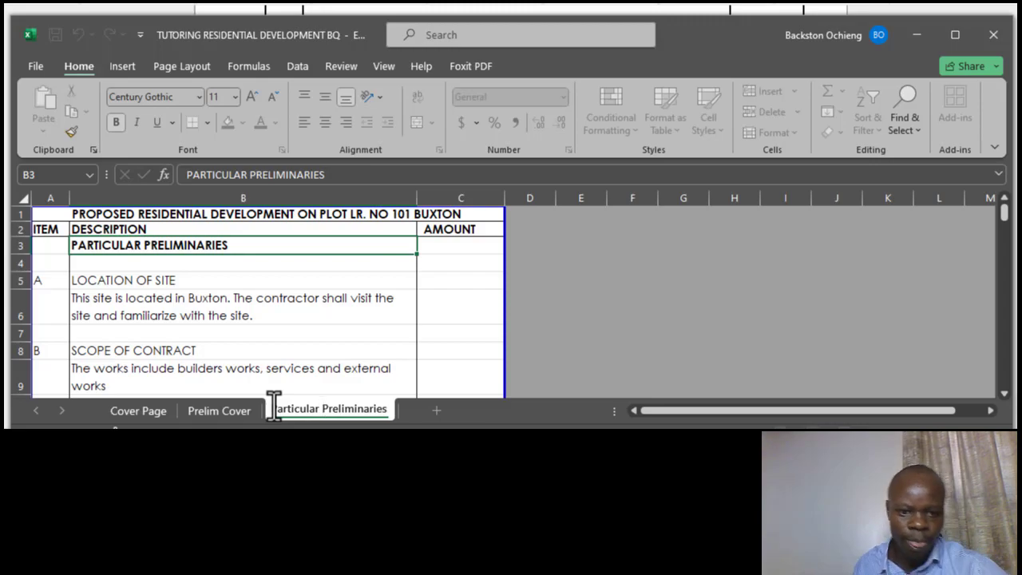
{"action": "left_click", "coordinate": [310, 335]}
{"action": "left_click", "coordinate": [254, 422]}
{"action": "left_click", "coordinate": [328, 413]}
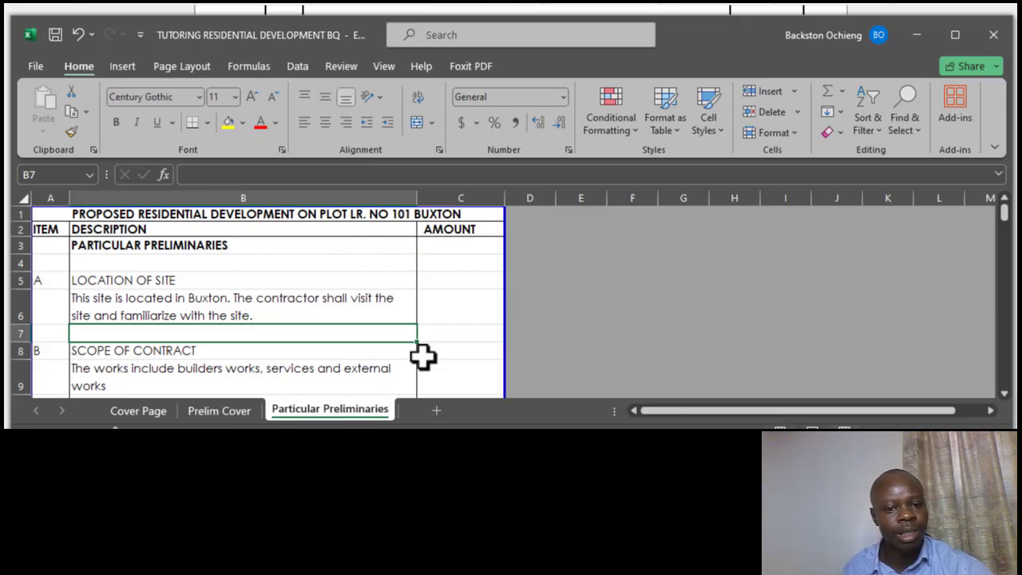
{"action": "left_click", "coordinate": [234, 302]}
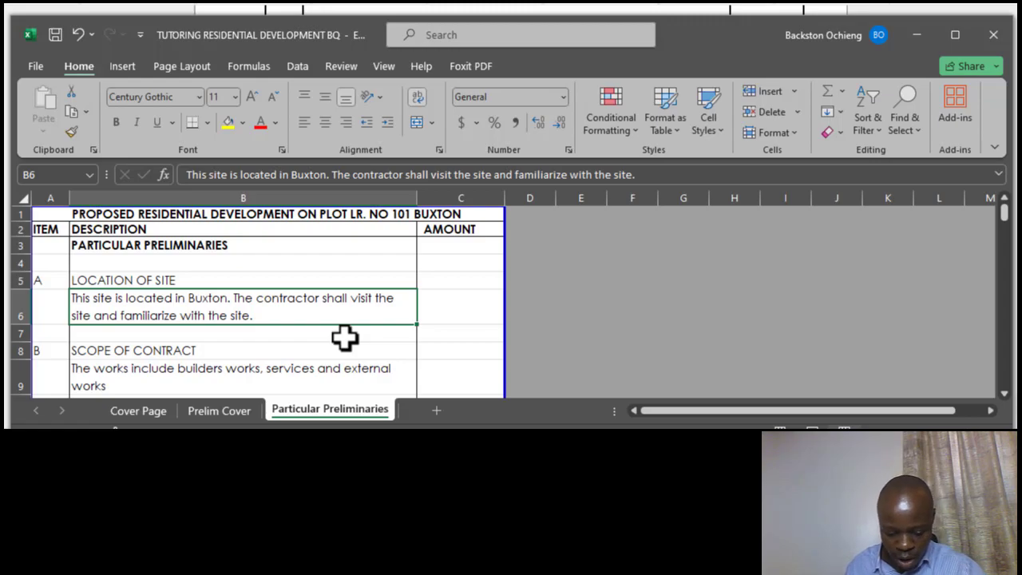
{"action": "left_click", "coordinate": [191, 345]}
{"action": "left_click", "coordinate": [237, 306]}
{"action": "left_click", "coordinate": [232, 347]}
{"action": "left_click", "coordinate": [258, 310]}
{"action": "left_click", "coordinate": [192, 283]}
{"action": "left_click", "coordinate": [179, 319]}
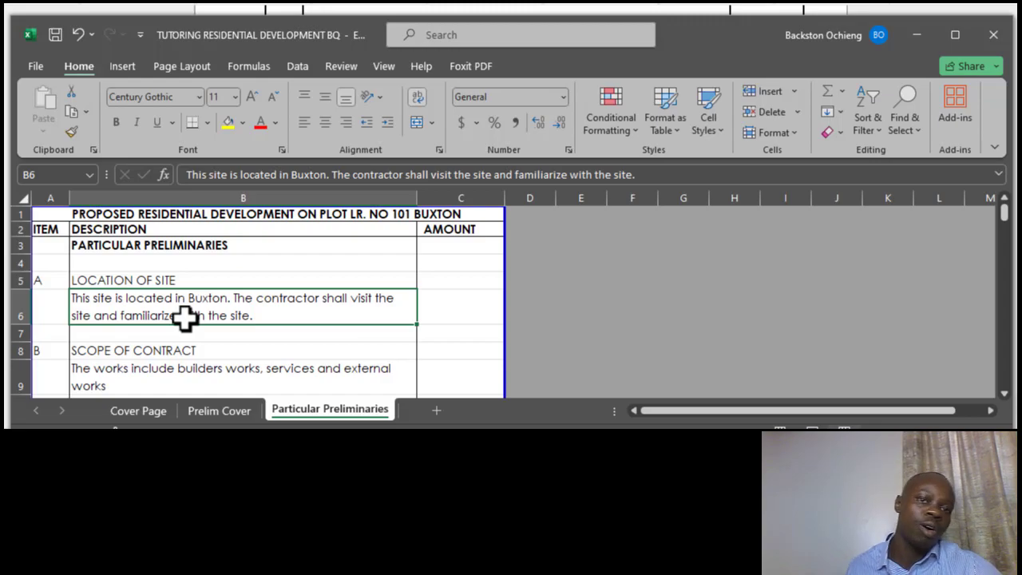
{"action": "left_click", "coordinate": [236, 267]}
{"action": "left_click", "coordinate": [209, 281]}
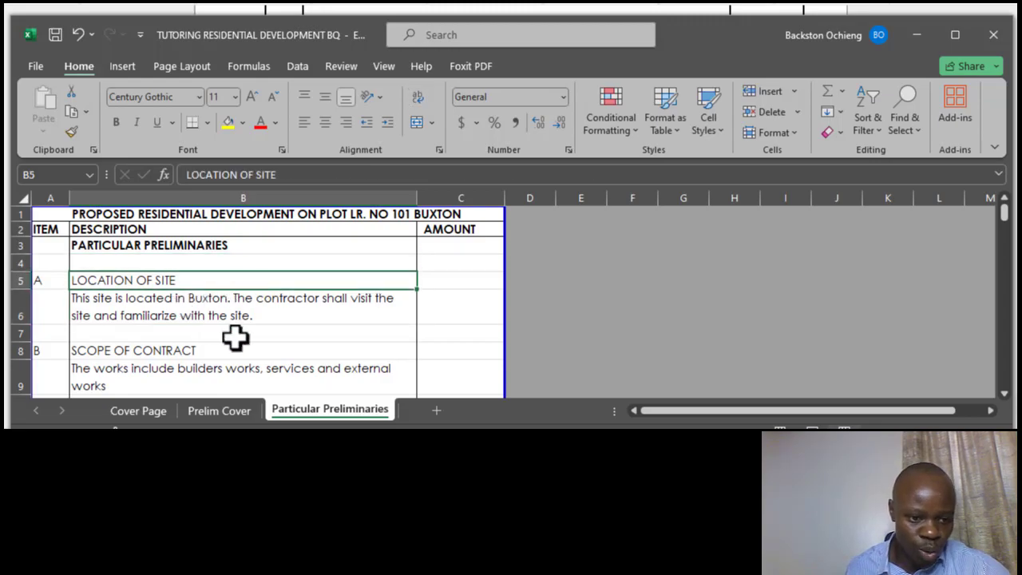
{"action": "left_click", "coordinate": [170, 348]}
{"action": "left_click", "coordinate": [189, 301]}
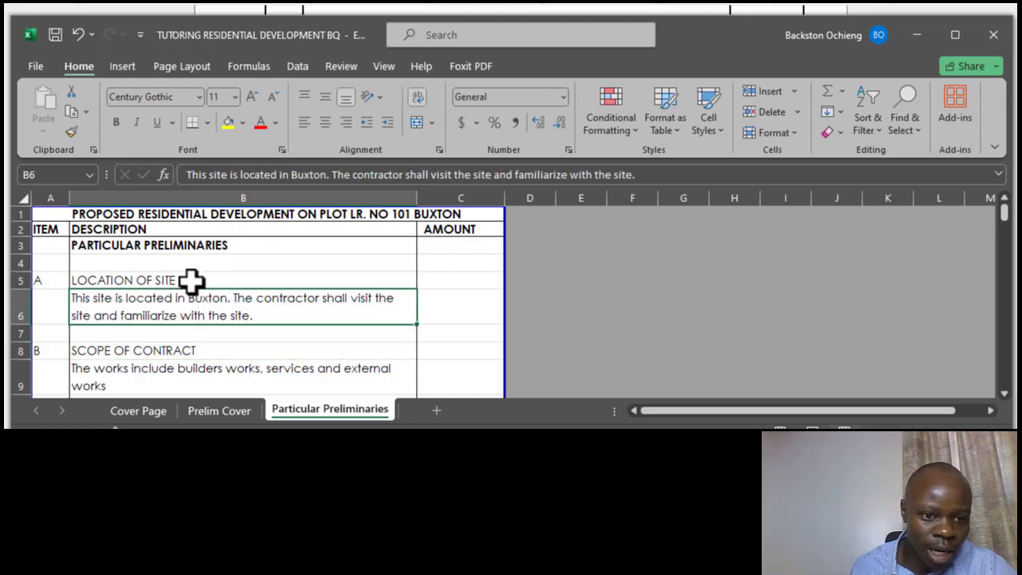
{"action": "left_click", "coordinate": [194, 280]}
{"action": "left_click", "coordinate": [201, 311]}
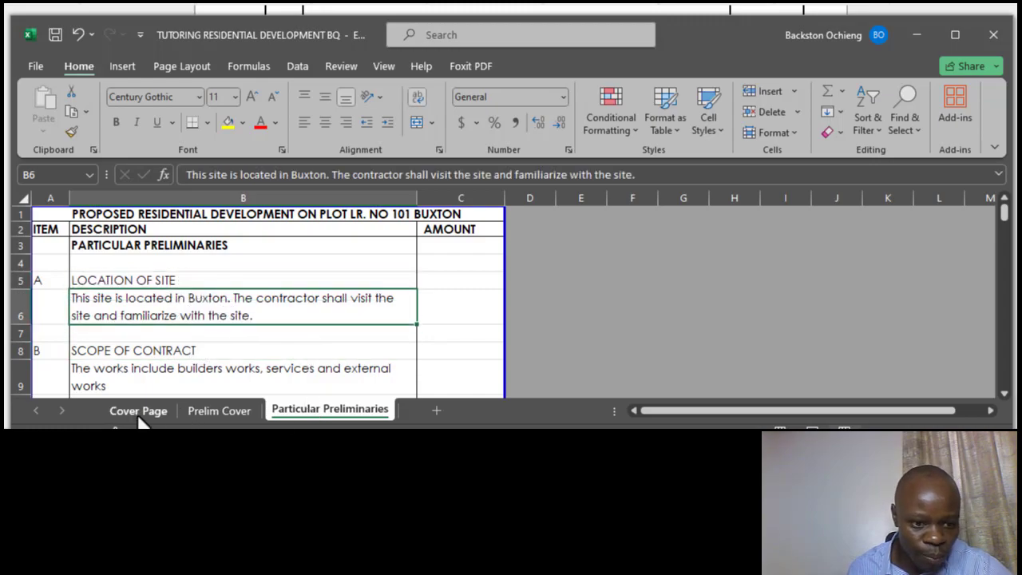
{"action": "left_click", "coordinate": [190, 346]}
{"action": "left_click", "coordinate": [191, 319]}
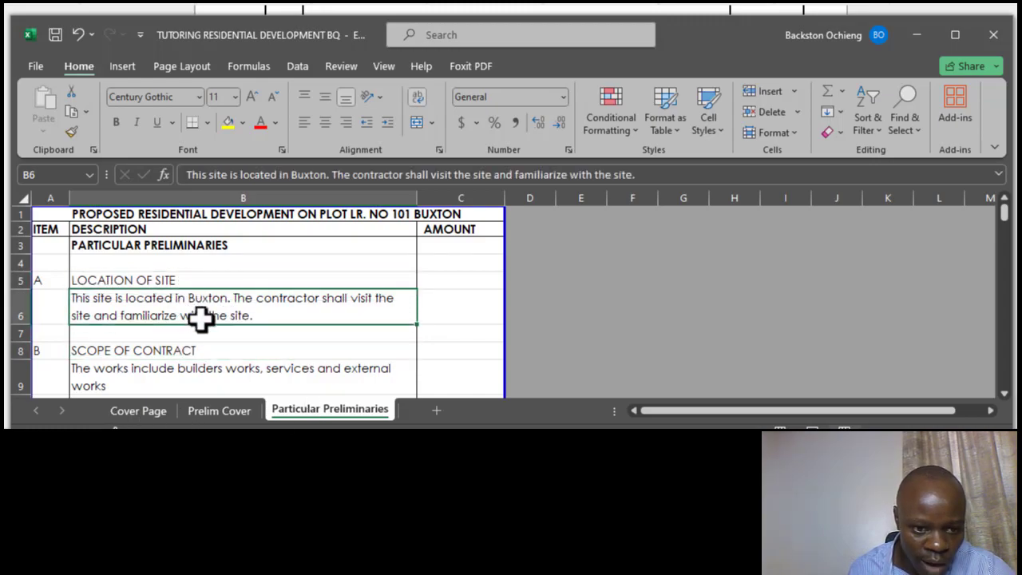
- Group the sheets from Cover Page to Particular Preliminaries and show their print preview with the whole page in view
{"action": "left_click", "coordinate": [134, 414], "text": "shift"}
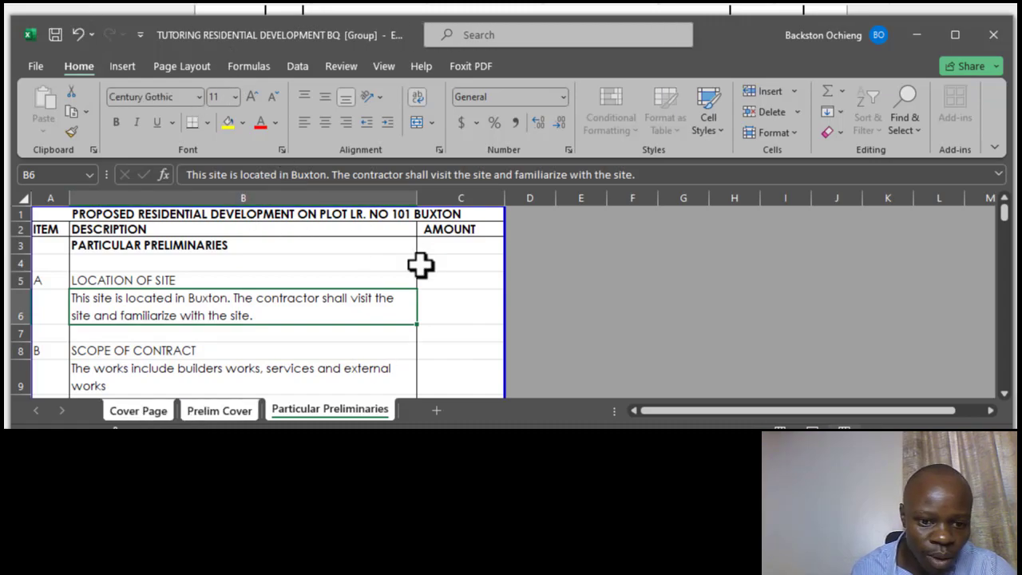
{"action": "key", "text": "ctrl+p"}
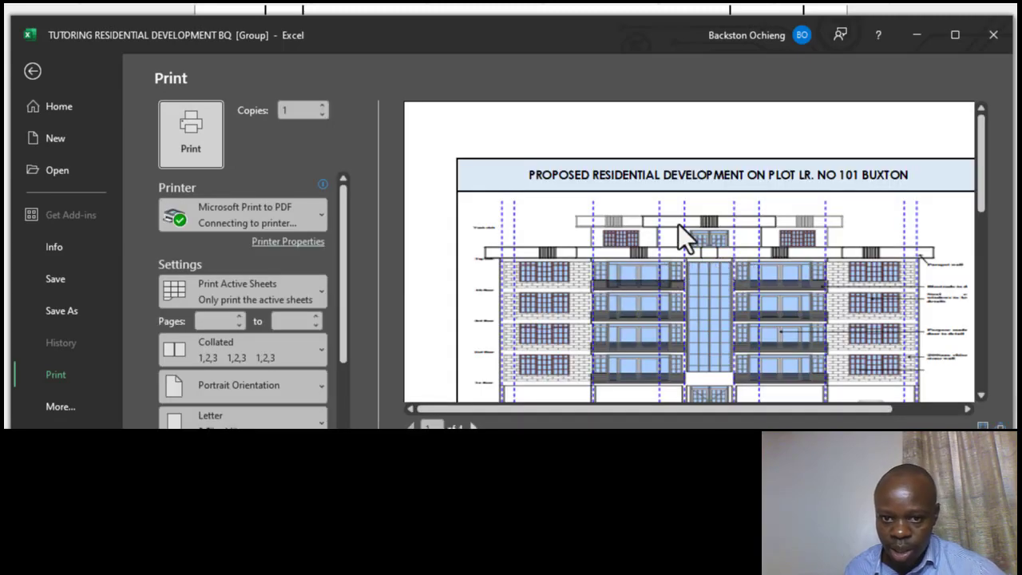
{"action": "left_click", "coordinate": [588, 142]}
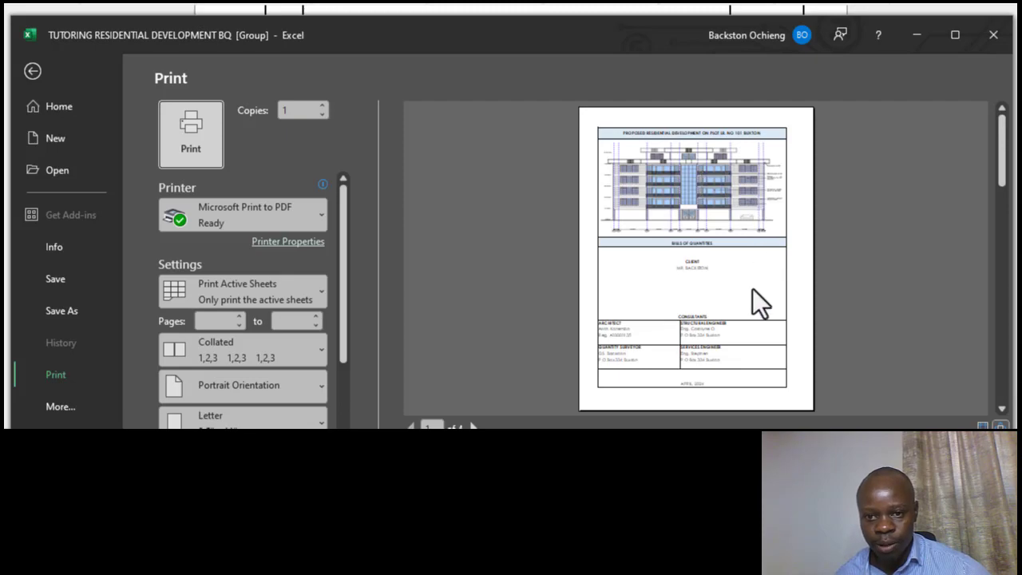
- Enlarge the print preview and examine the project cover page and the Section 1: Preliminaries title page
{"action": "left_click", "coordinate": [752, 289]}
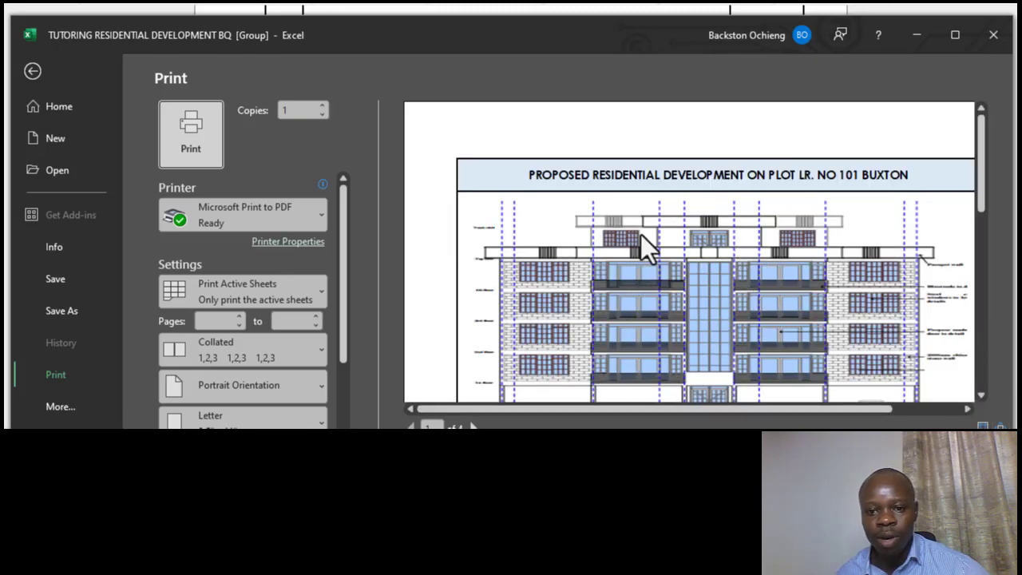
{"action": "scroll", "coordinate": [658, 211], "scroll_direction": "down", "scroll_amount": 5}
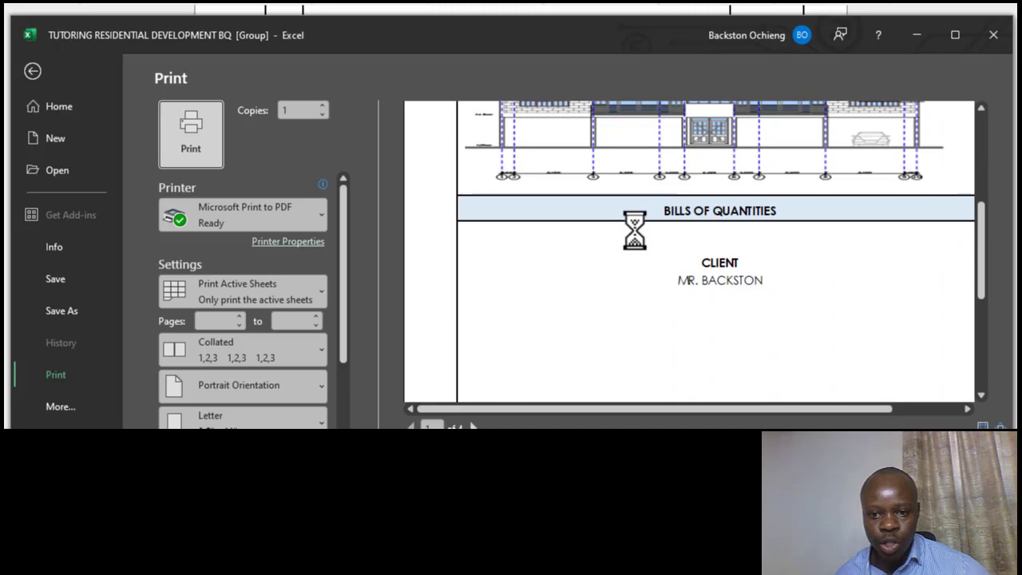
{"action": "scroll", "coordinate": [672, 242], "scroll_direction": "down", "scroll_amount": 5}
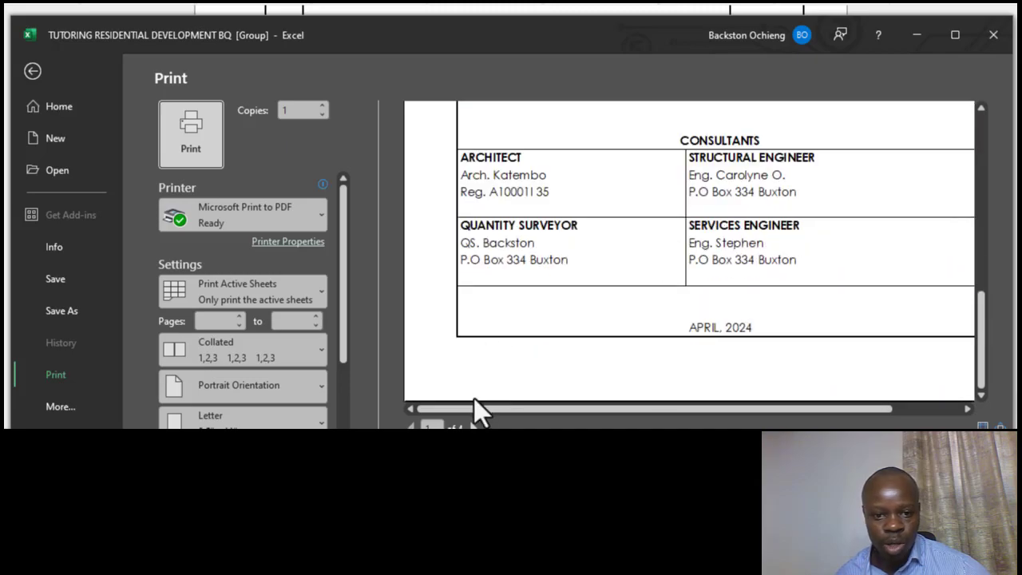
{"action": "left_click", "coordinate": [477, 432]}
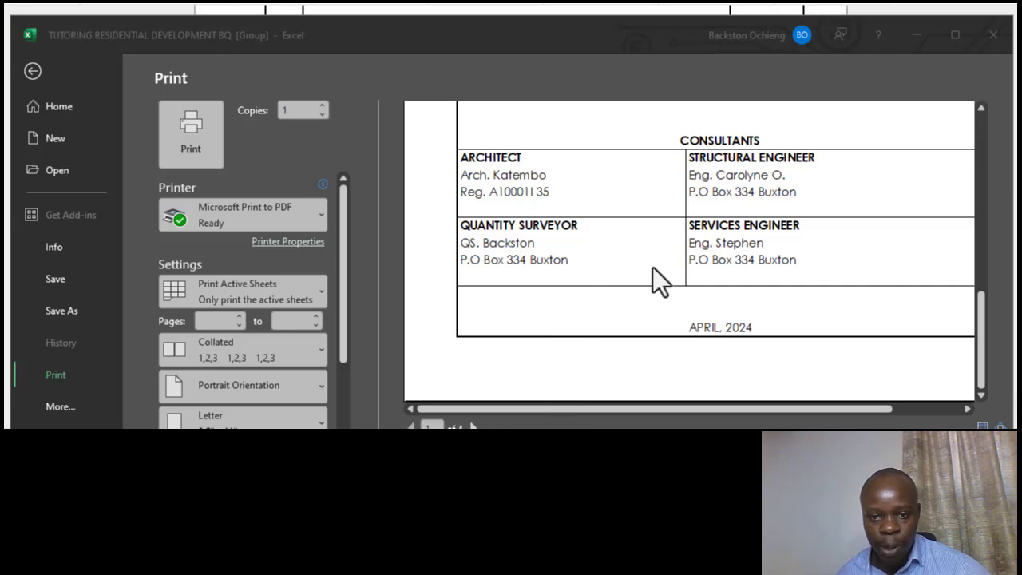
{"action": "scroll", "coordinate": [588, 276], "scroll_direction": "up", "scroll_amount": 9}
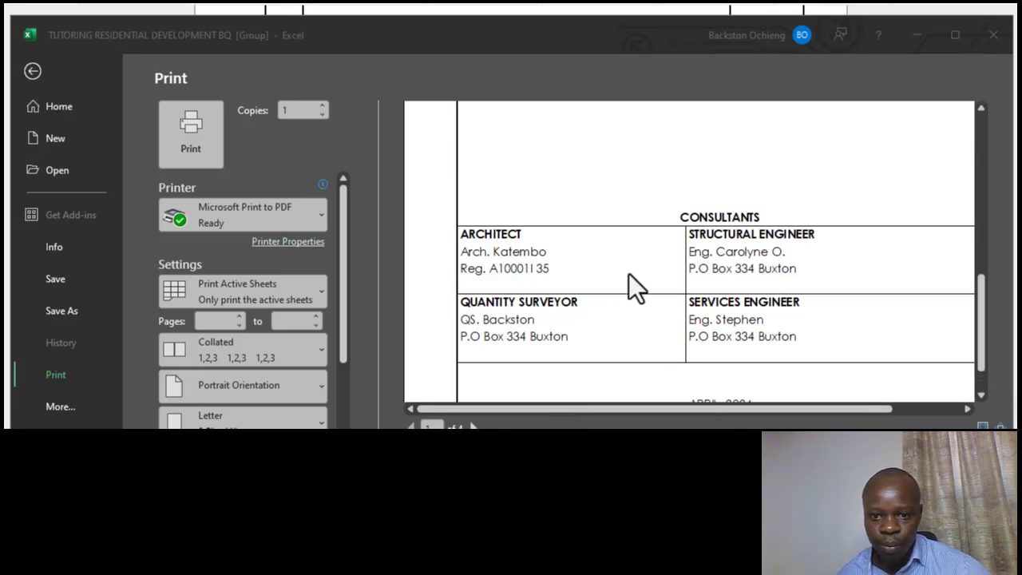
{"action": "left_click", "coordinate": [470, 424]}
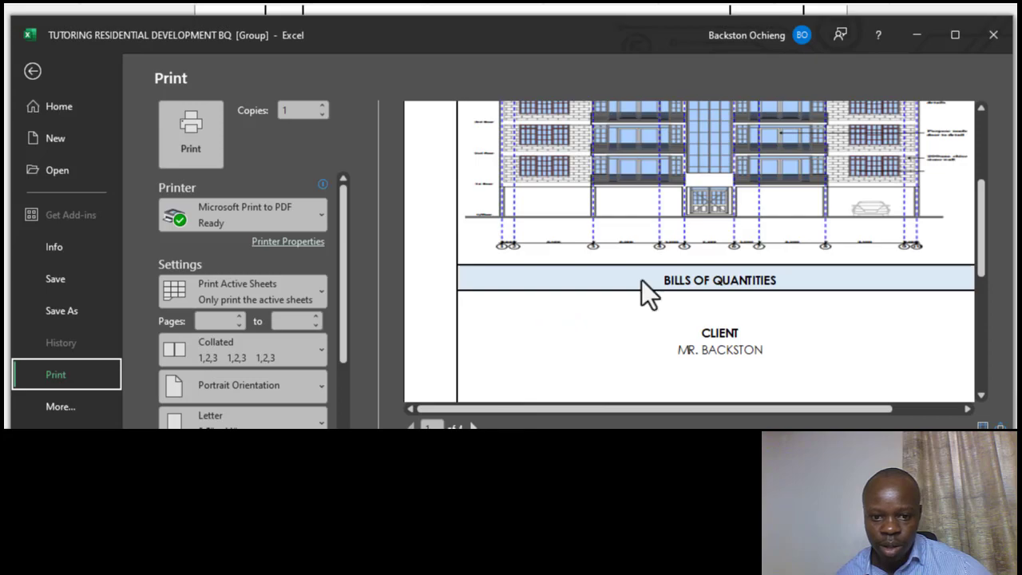
{"action": "scroll", "coordinate": [659, 287], "scroll_direction": "up", "scroll_amount": 1}
{"action": "scroll", "coordinate": [660, 281], "scroll_direction": "up", "scroll_amount": 4}
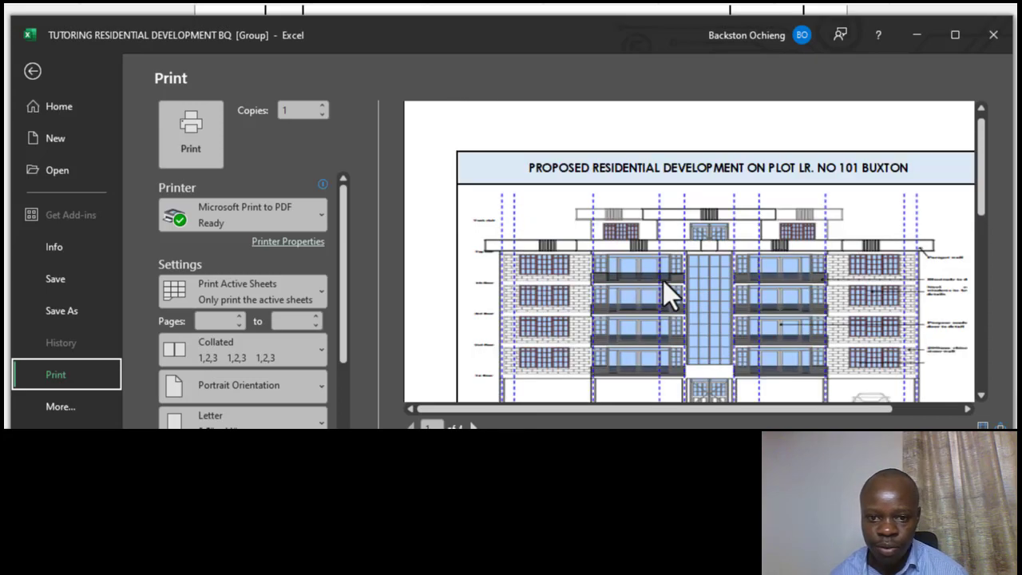
{"action": "scroll", "coordinate": [681, 207], "scroll_direction": "down", "scroll_amount": 1}
{"action": "scroll", "coordinate": [676, 206], "scroll_direction": "down", "scroll_amount": 4}
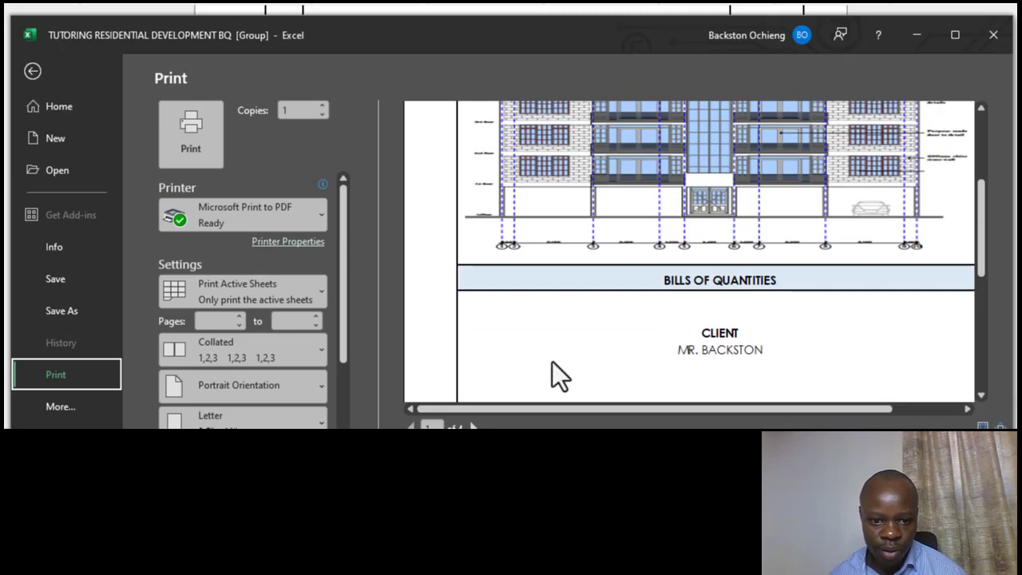
{"action": "left_click", "coordinate": [472, 426]}
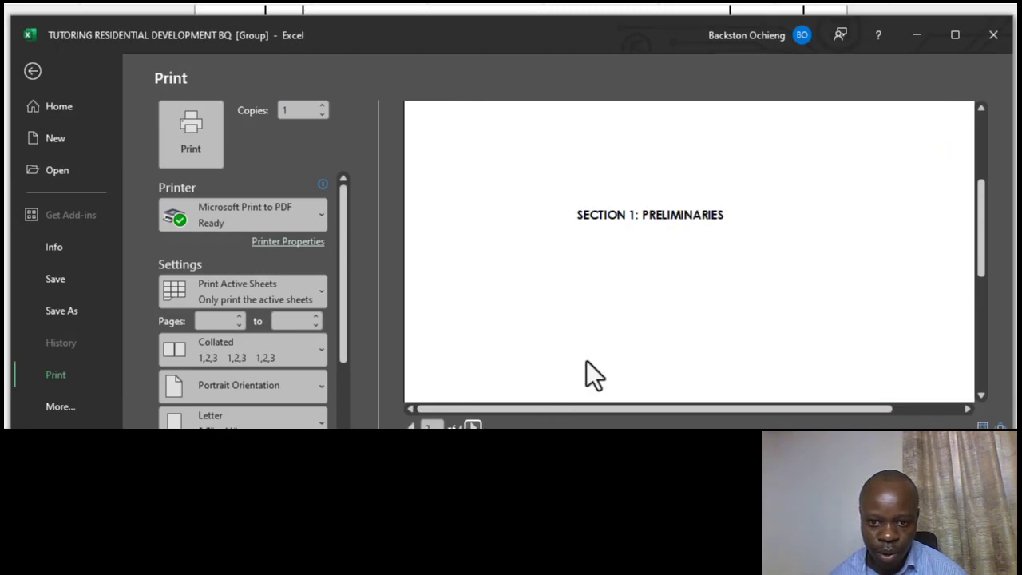
{"action": "scroll", "coordinate": [619, 280], "scroll_direction": "up", "scroll_amount": 4}
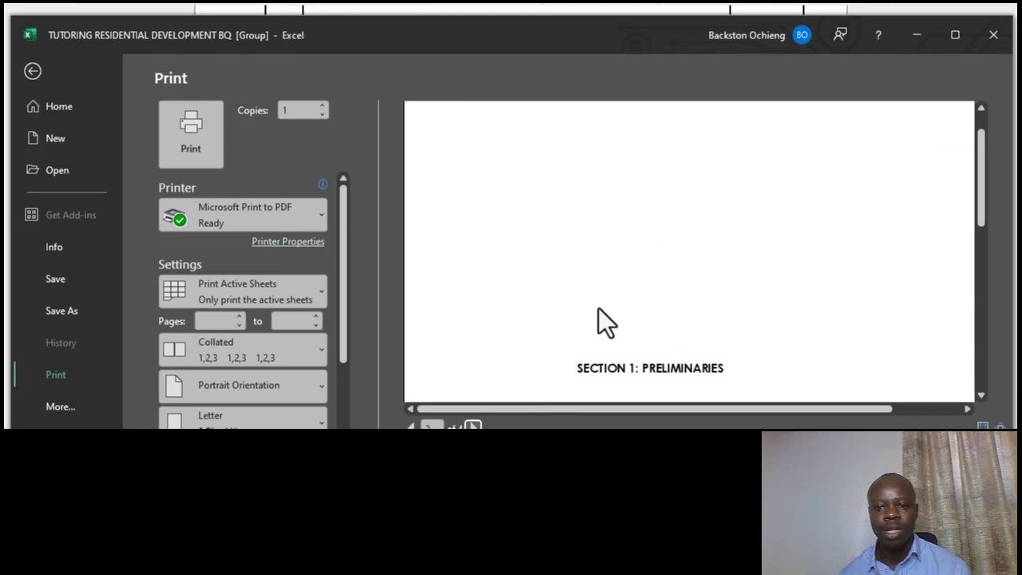
{"action": "scroll", "coordinate": [706, 304], "scroll_direction": "down", "scroll_amount": 6}
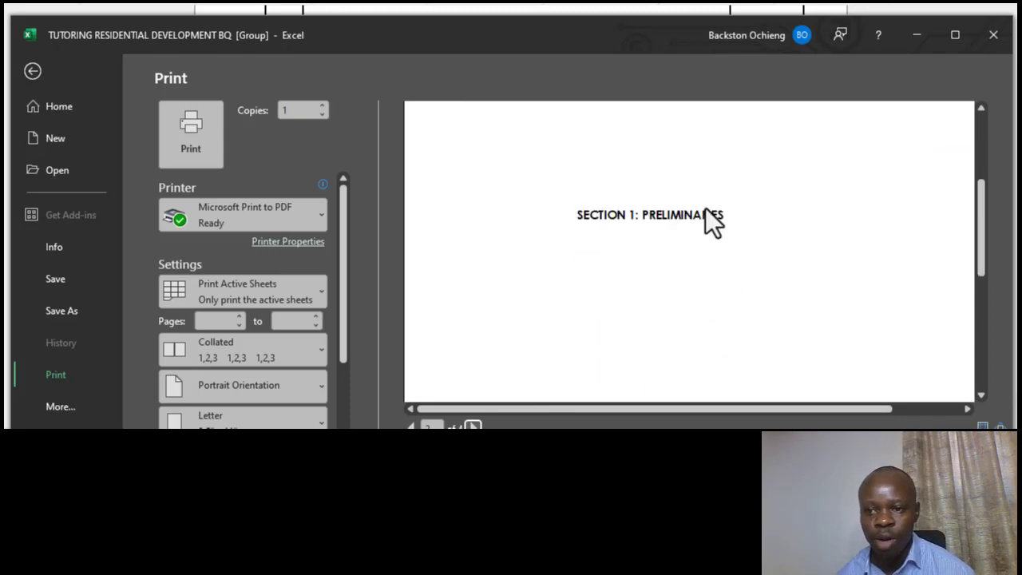
- Check the items, carried totals, collection and footer page numbers on the two Particular Preliminaries pages of the print preview
{"action": "scroll", "coordinate": [667, 272], "scroll_direction": "down", "scroll_amount": 5}
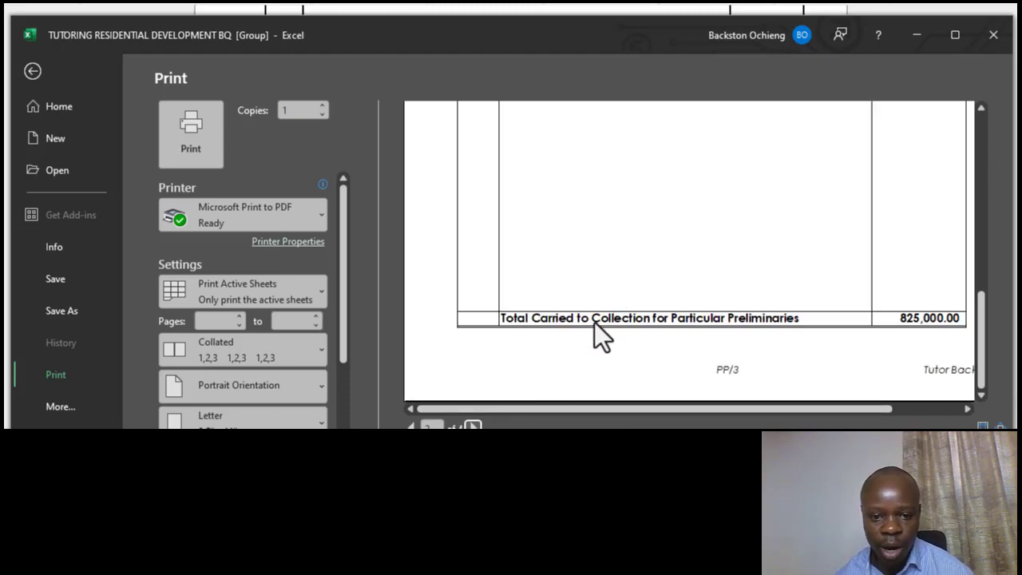
{"action": "scroll", "coordinate": [565, 276], "scroll_direction": "up", "scroll_amount": 3}
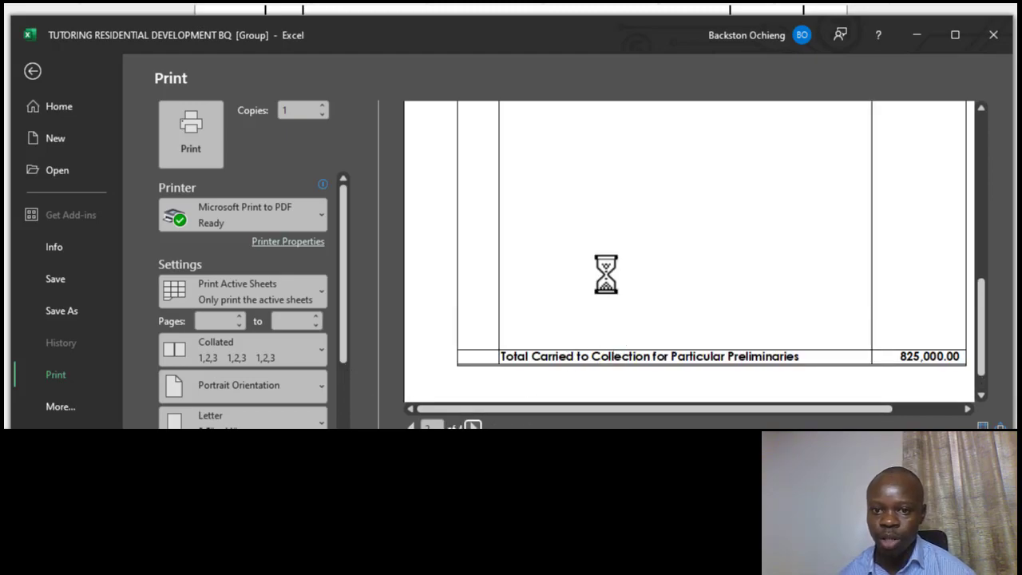
{"action": "scroll", "coordinate": [590, 200], "scroll_direction": "up", "scroll_amount": 6}
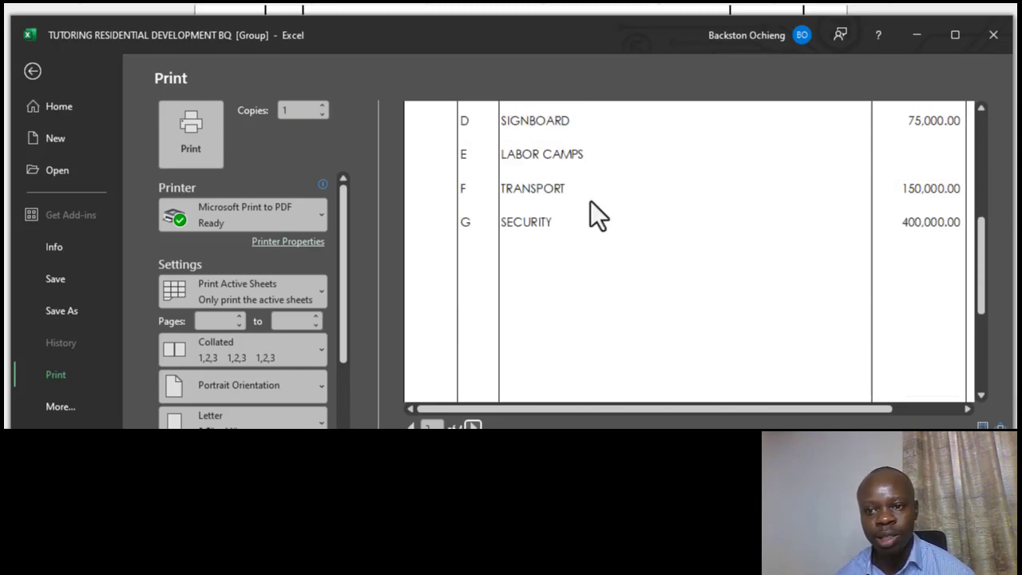
{"action": "scroll", "coordinate": [627, 227], "scroll_direction": "up", "scroll_amount": 5}
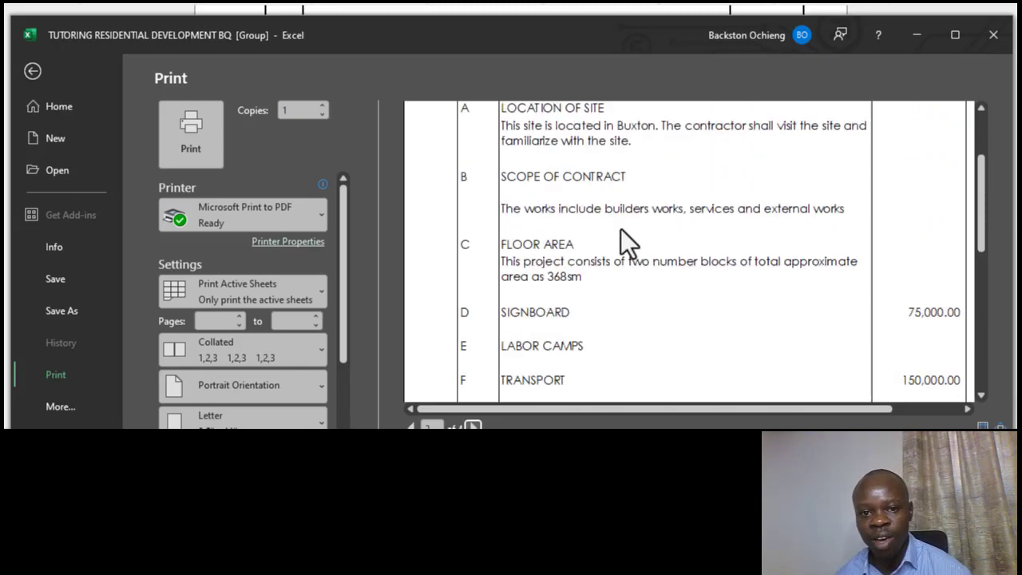
{"action": "scroll", "coordinate": [606, 239], "scroll_direction": "down", "scroll_amount": 5}
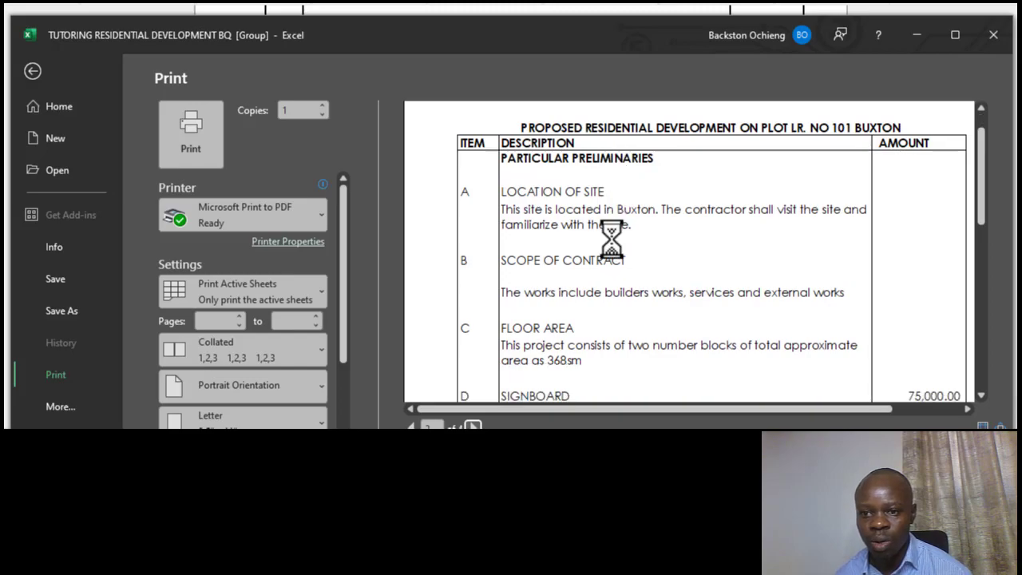
{"action": "scroll", "coordinate": [599, 249], "scroll_direction": "down", "scroll_amount": 4}
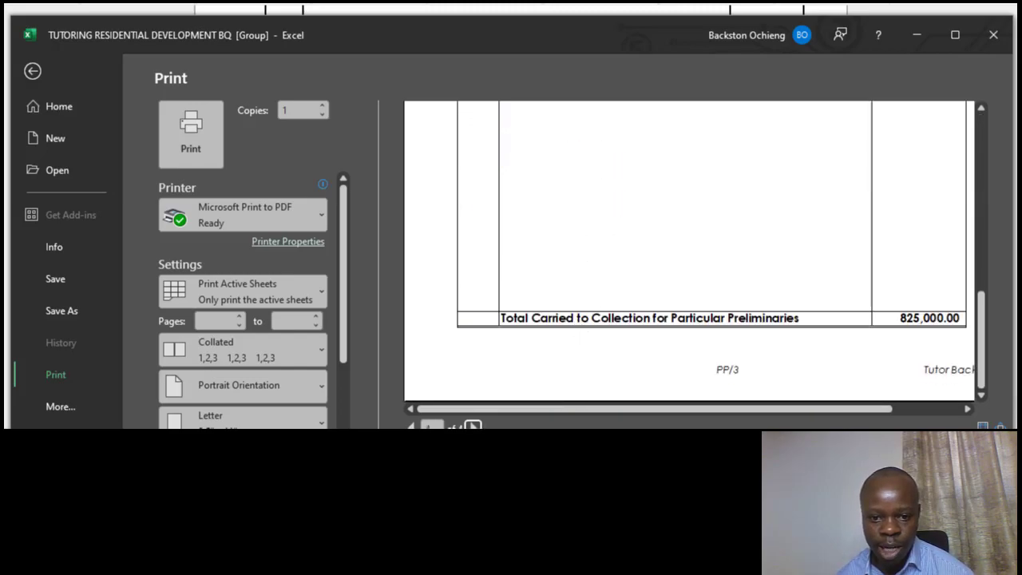
{"action": "left_click", "coordinate": [472, 425]}
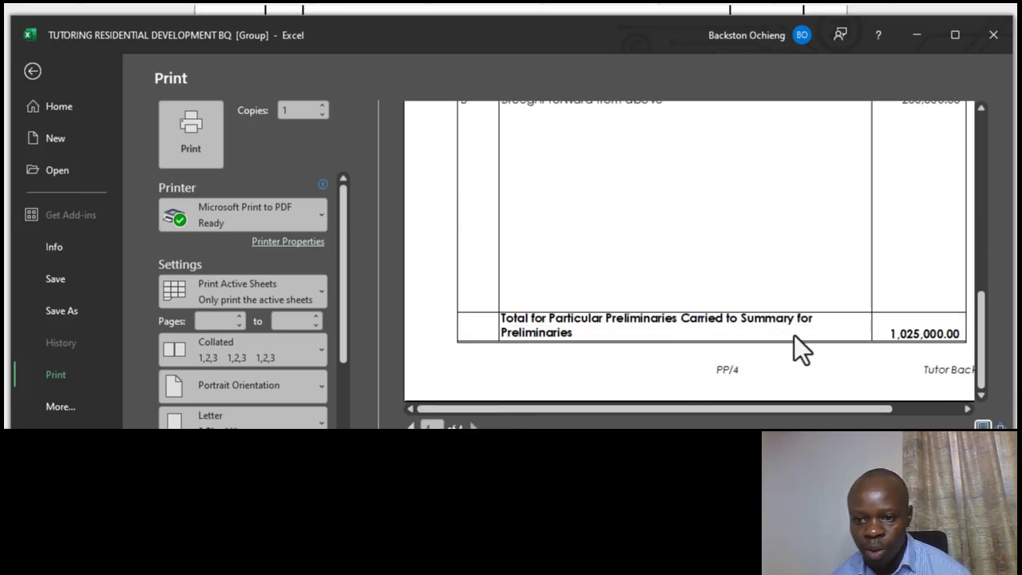
{"action": "scroll", "coordinate": [768, 326], "scroll_direction": "up", "scroll_amount": 5}
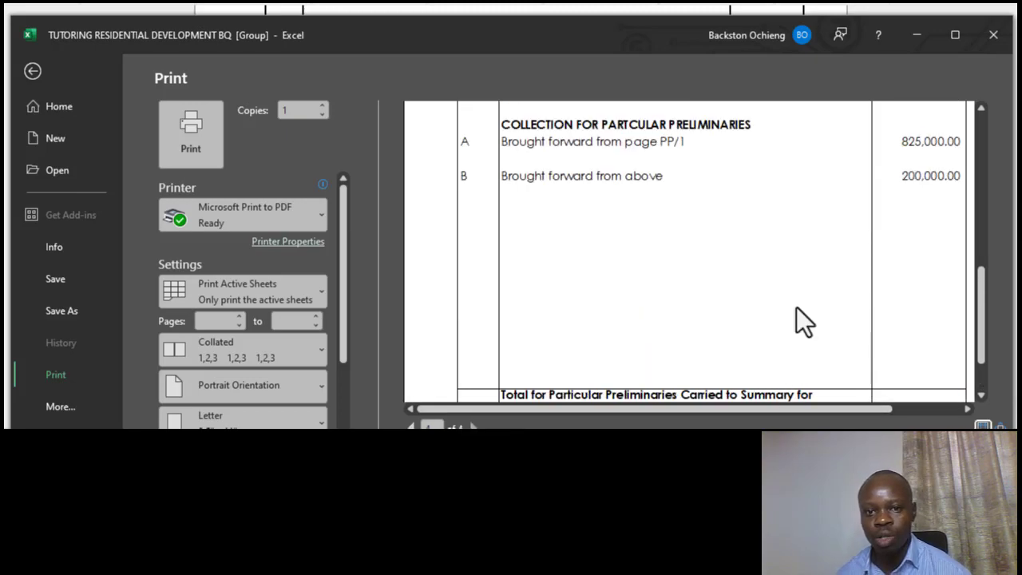
{"action": "scroll", "coordinate": [796, 307], "scroll_direction": "up", "scroll_amount": 5}
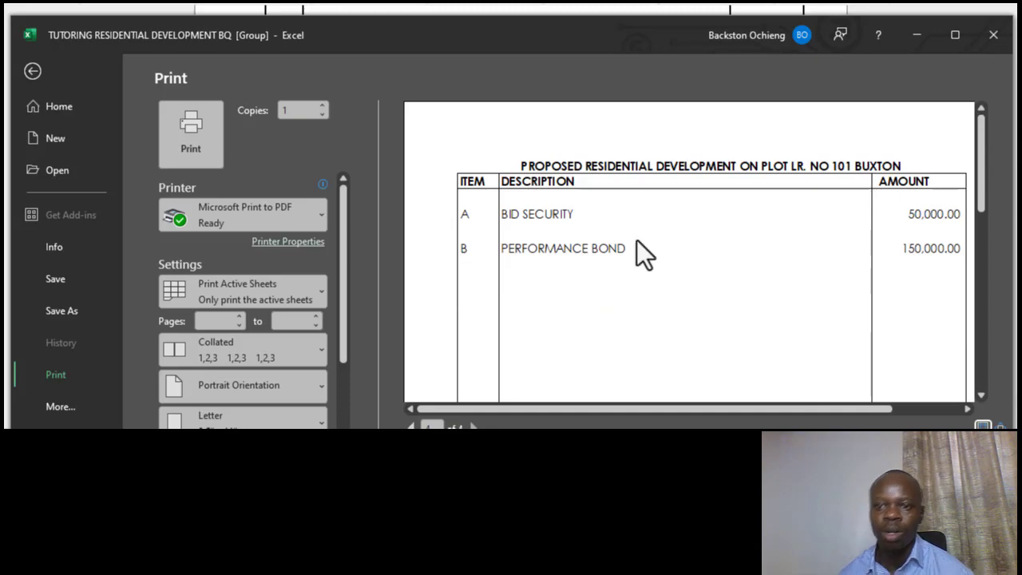
- Leave the print preview, ungroup the sheets, and select the SCOPE OF CONTRACT heading on the Particular Preliminaries sheet
{"action": "left_click", "coordinate": [32, 72]}
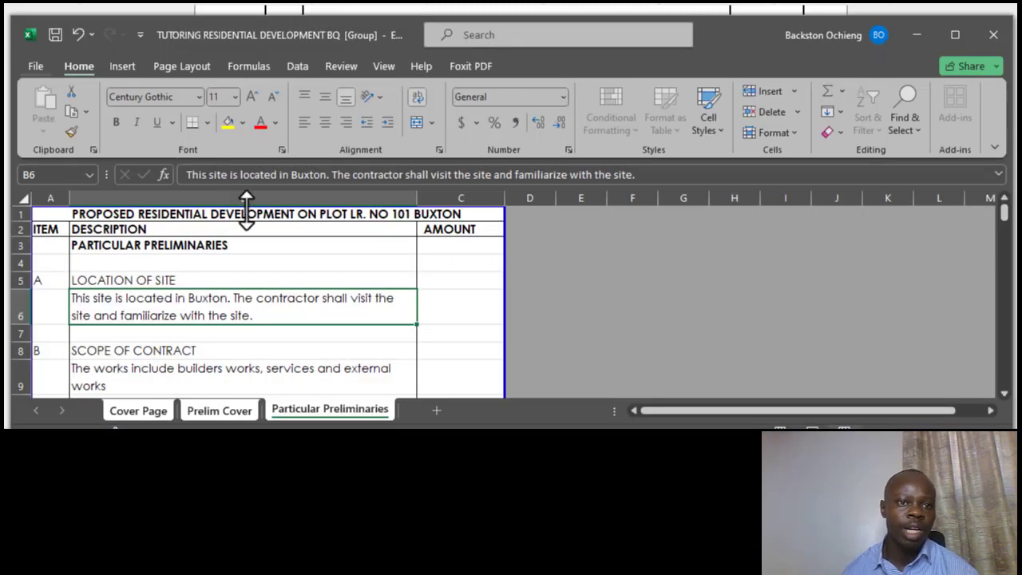
{"action": "left_click", "coordinate": [303, 259]}
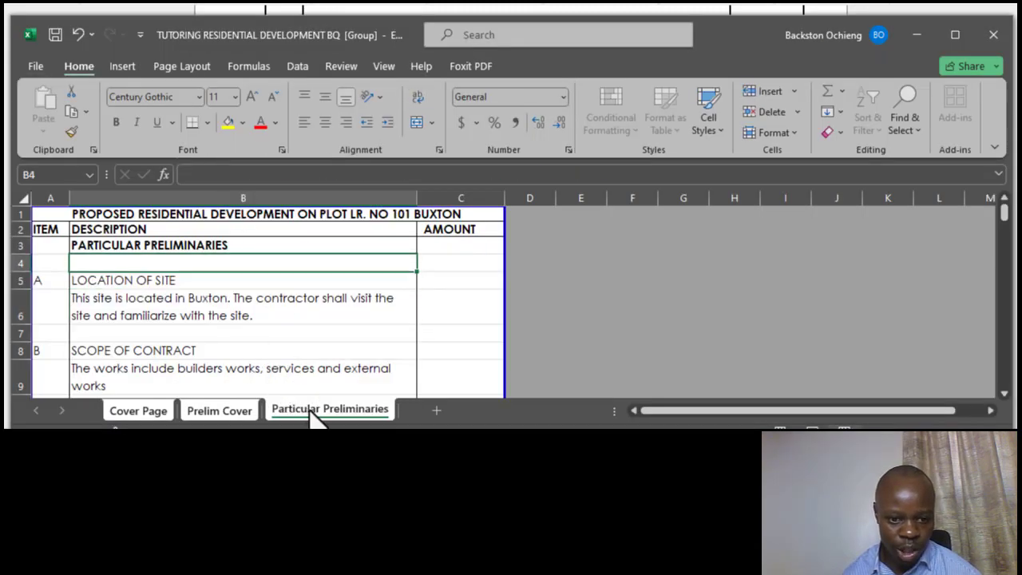
{"action": "left_click", "coordinate": [249, 414]}
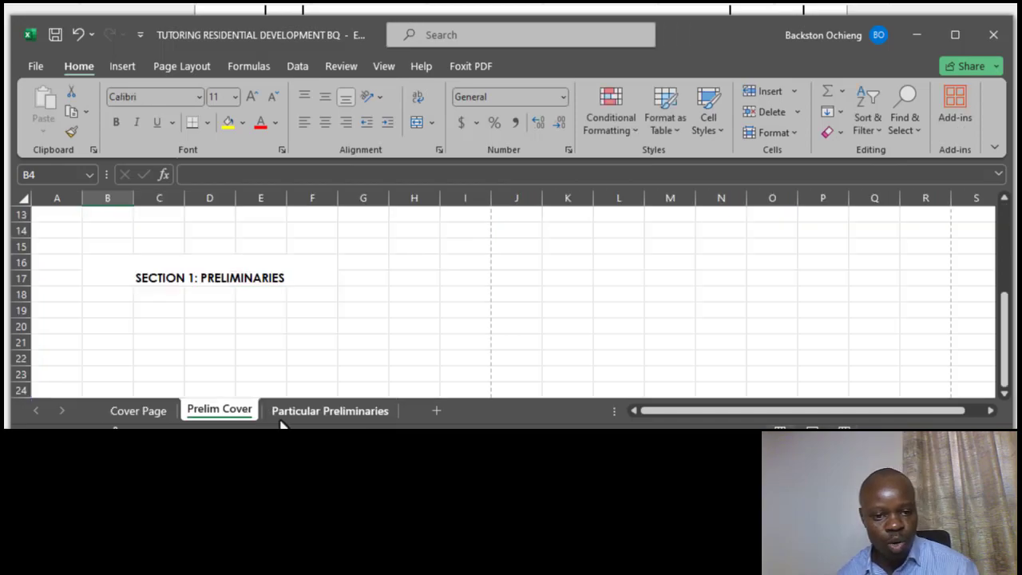
{"action": "left_click", "coordinate": [340, 416]}
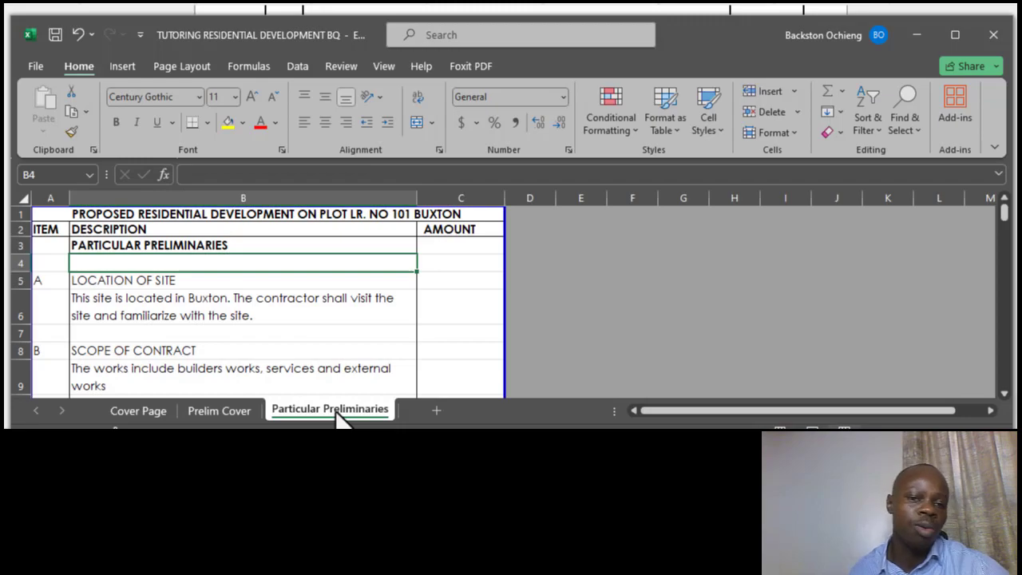
{"action": "left_click", "coordinate": [214, 304]}
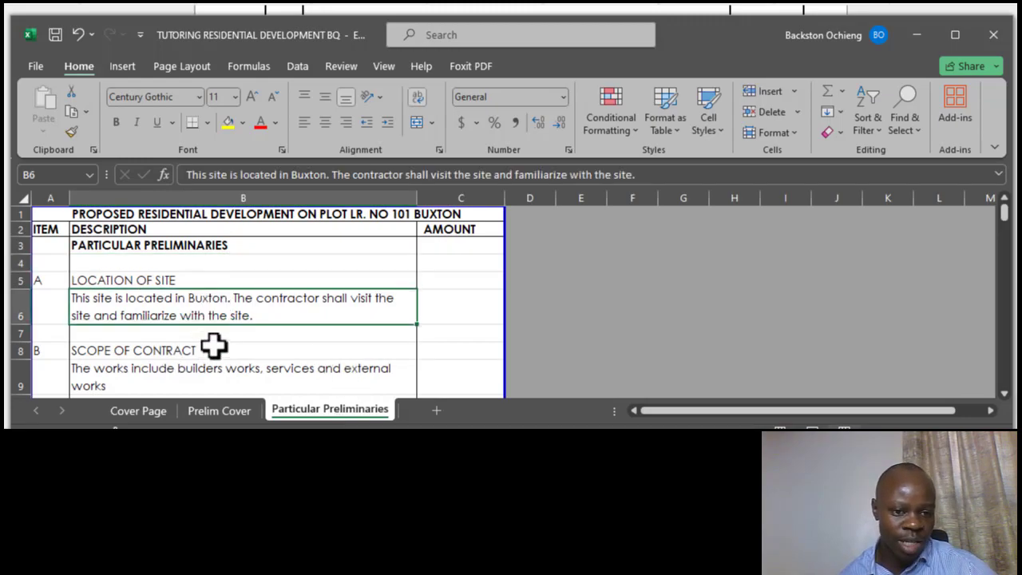
{"action": "left_click", "coordinate": [213, 343]}
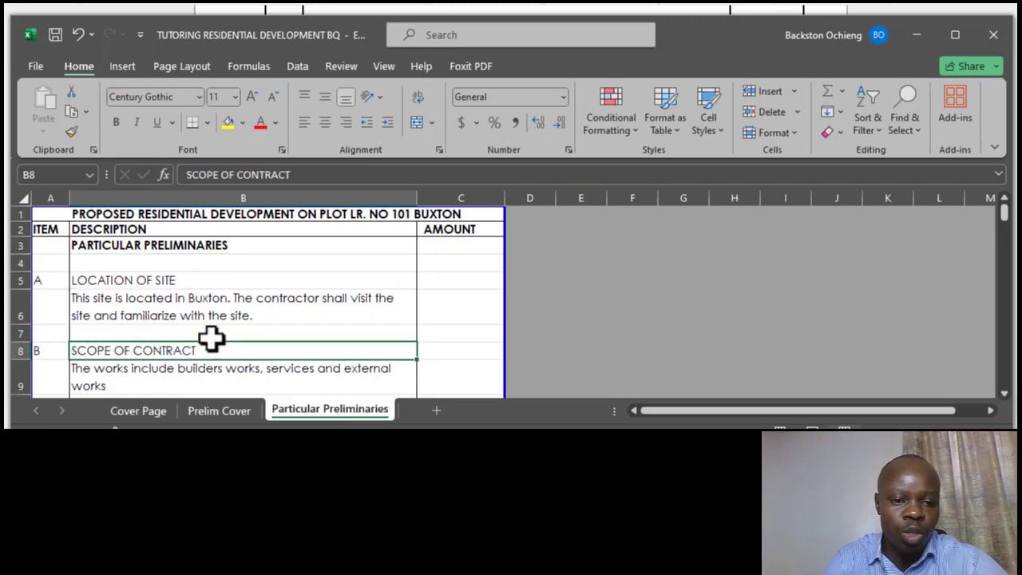